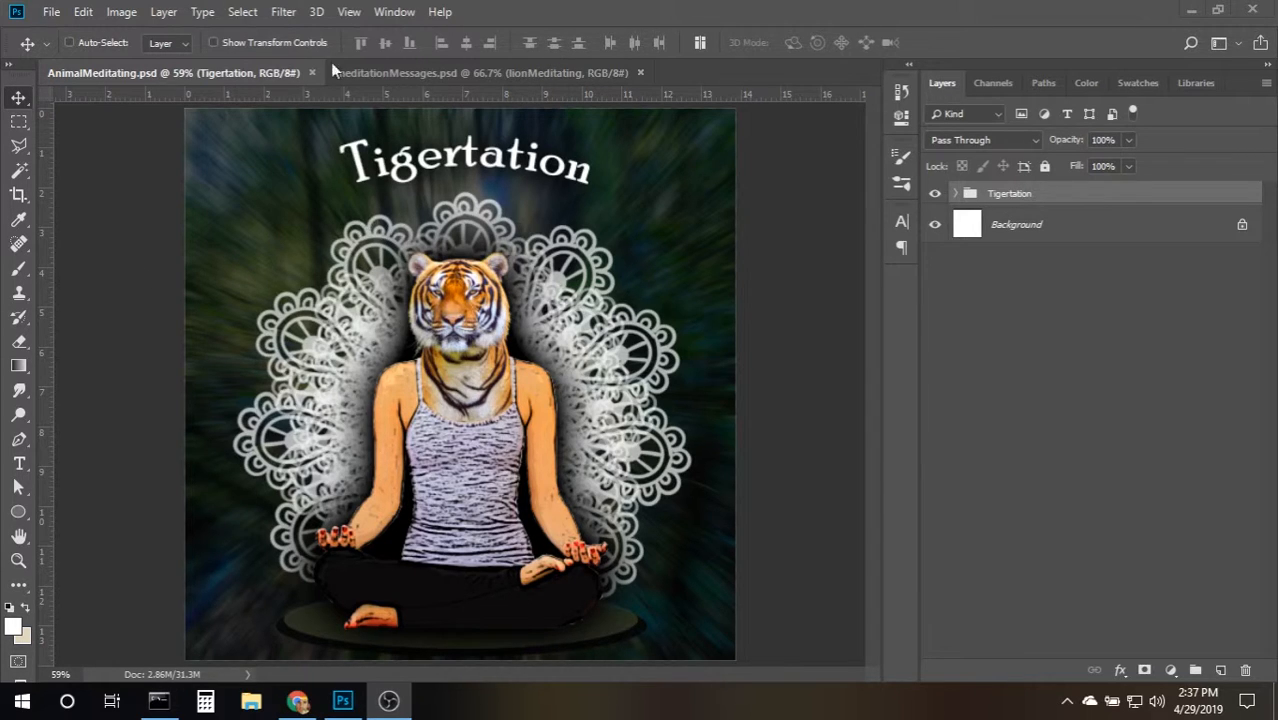
Review the lion, elephant, turtle, porcupine, bunny and kitten artworks in meditationMessages.psd by showing each group in turn, and return to AnimalMeditating.psd.
click(407, 78)
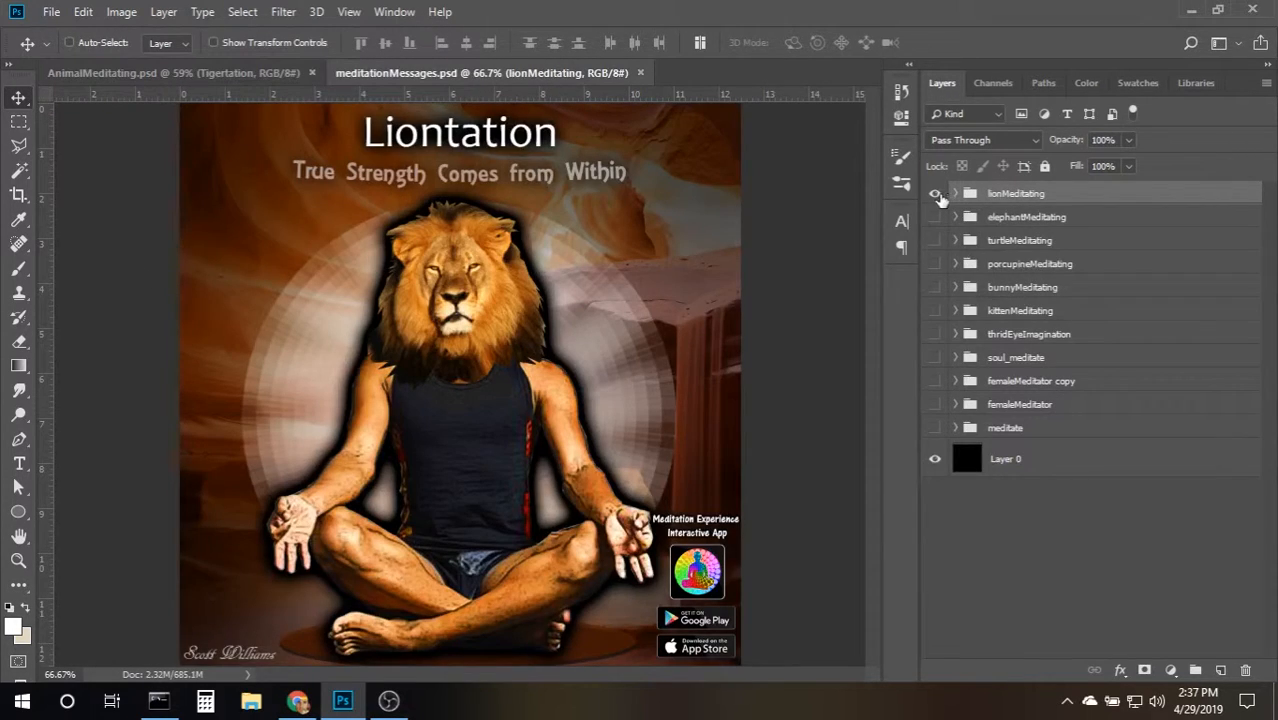
click(936, 195)
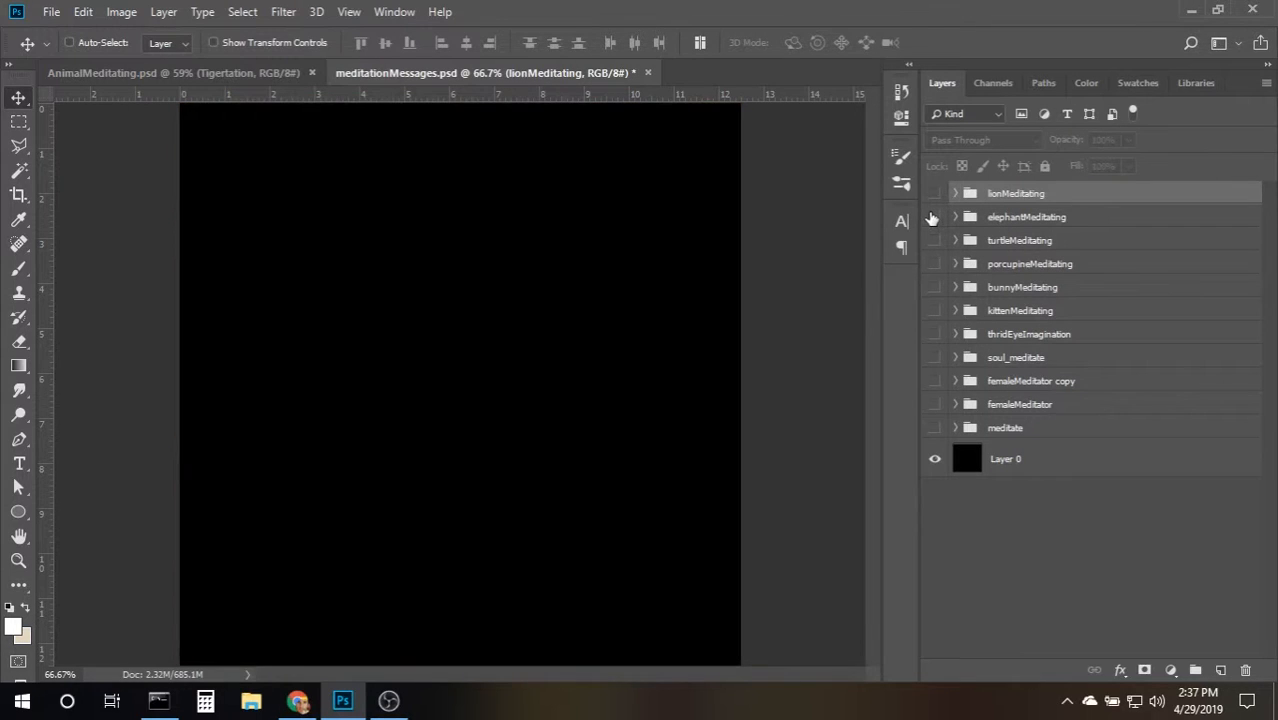
click(935, 218)
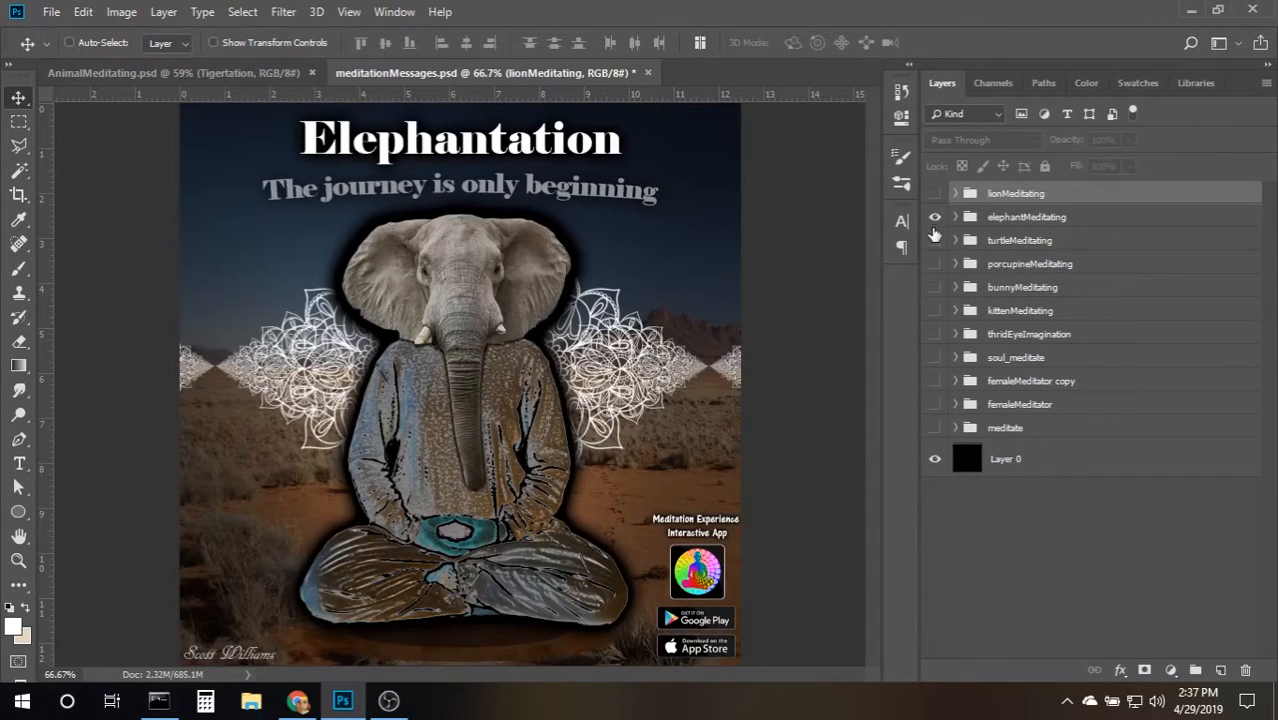
click(935, 218)
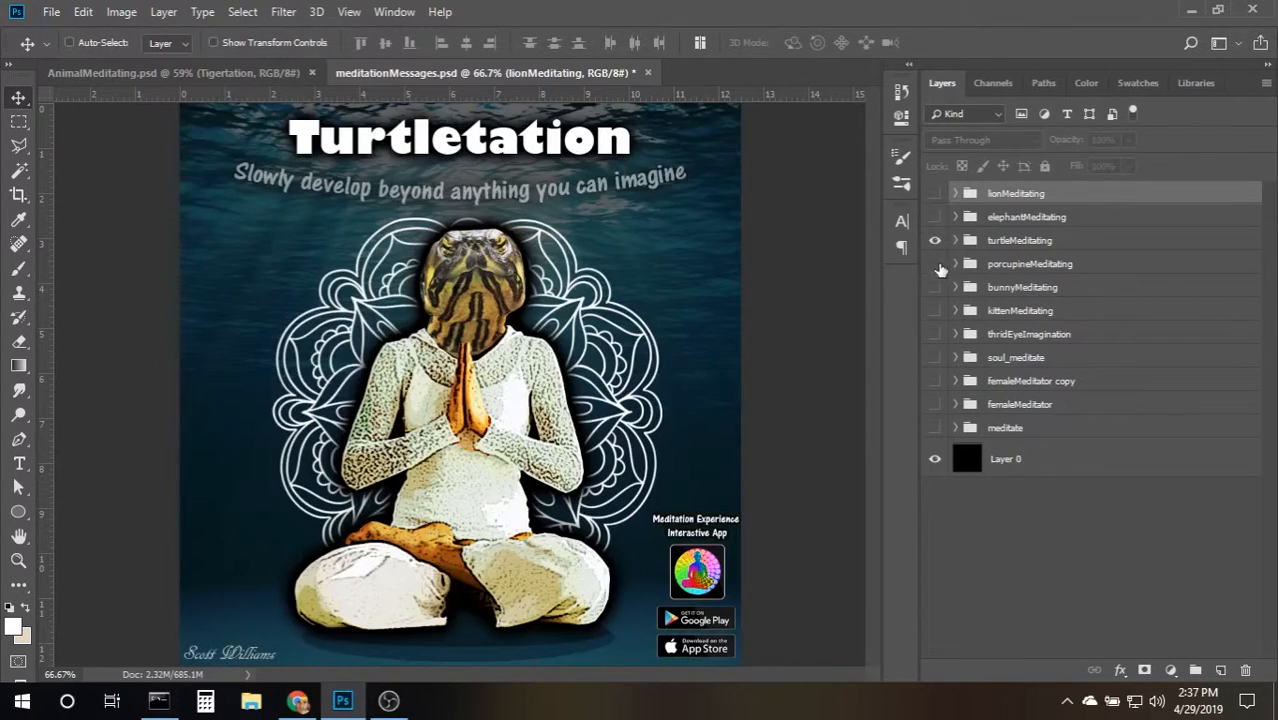
click(935, 241)
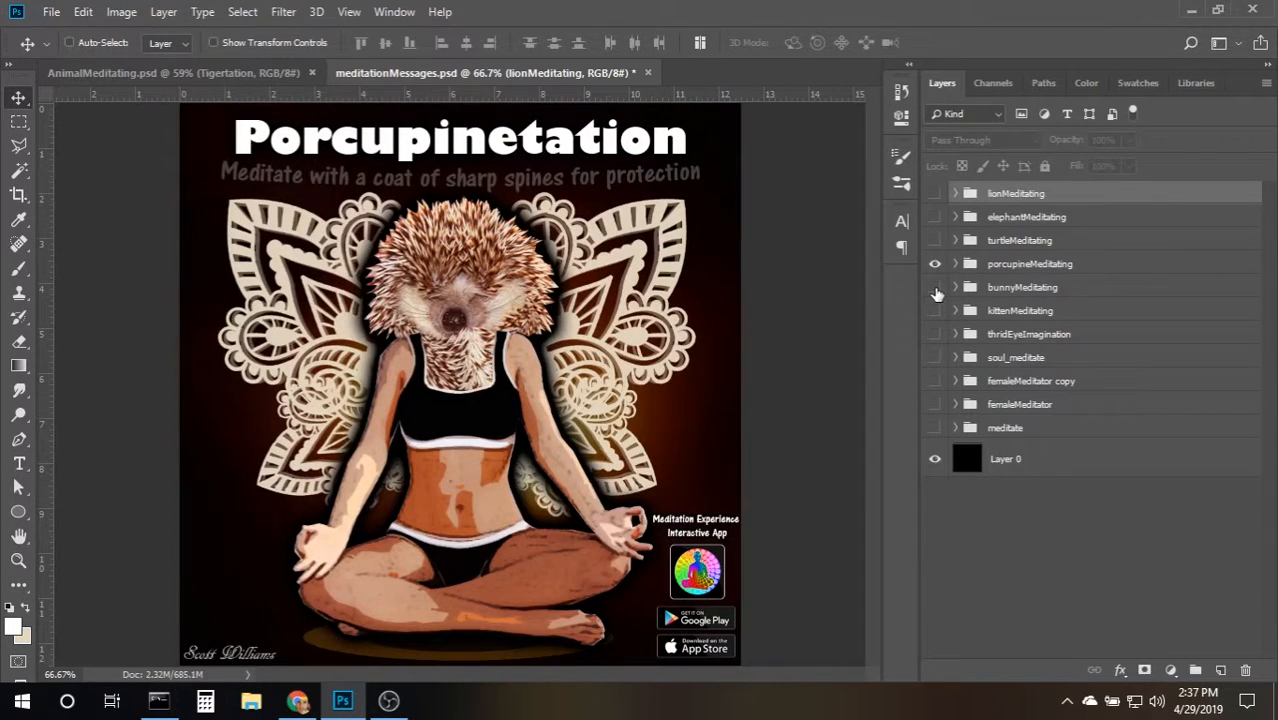
click(935, 264)
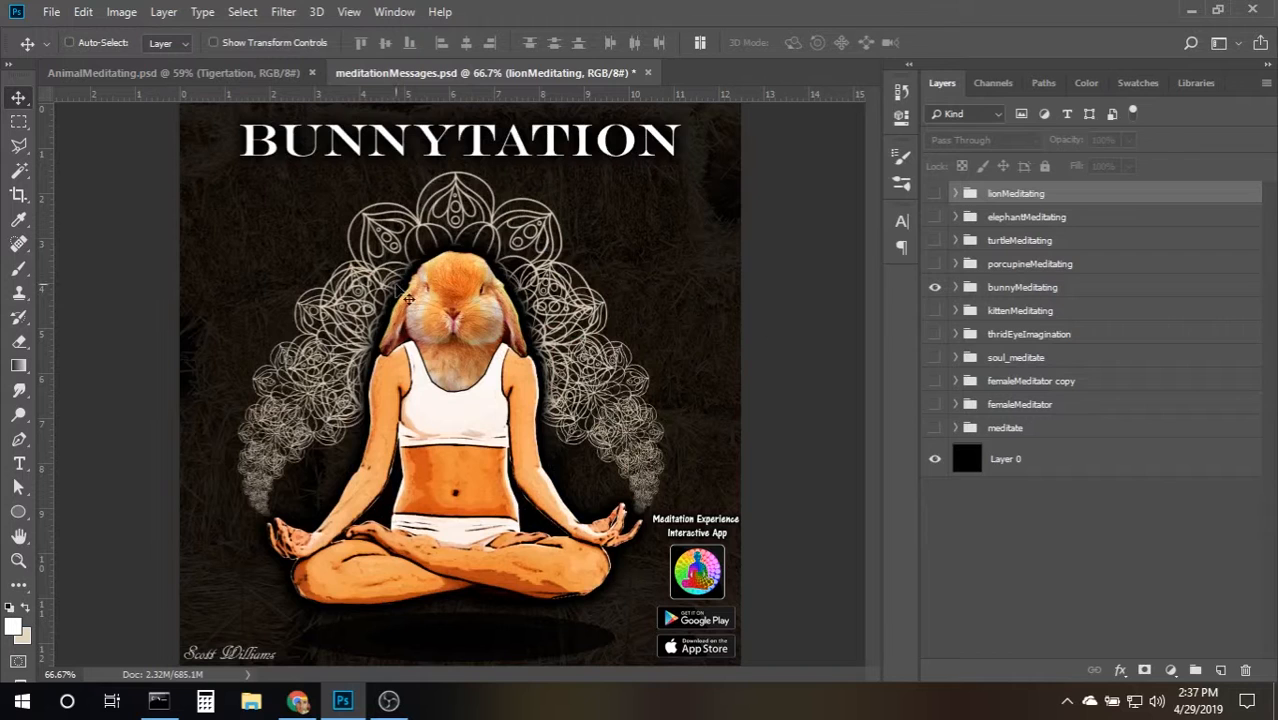
click(934, 288)
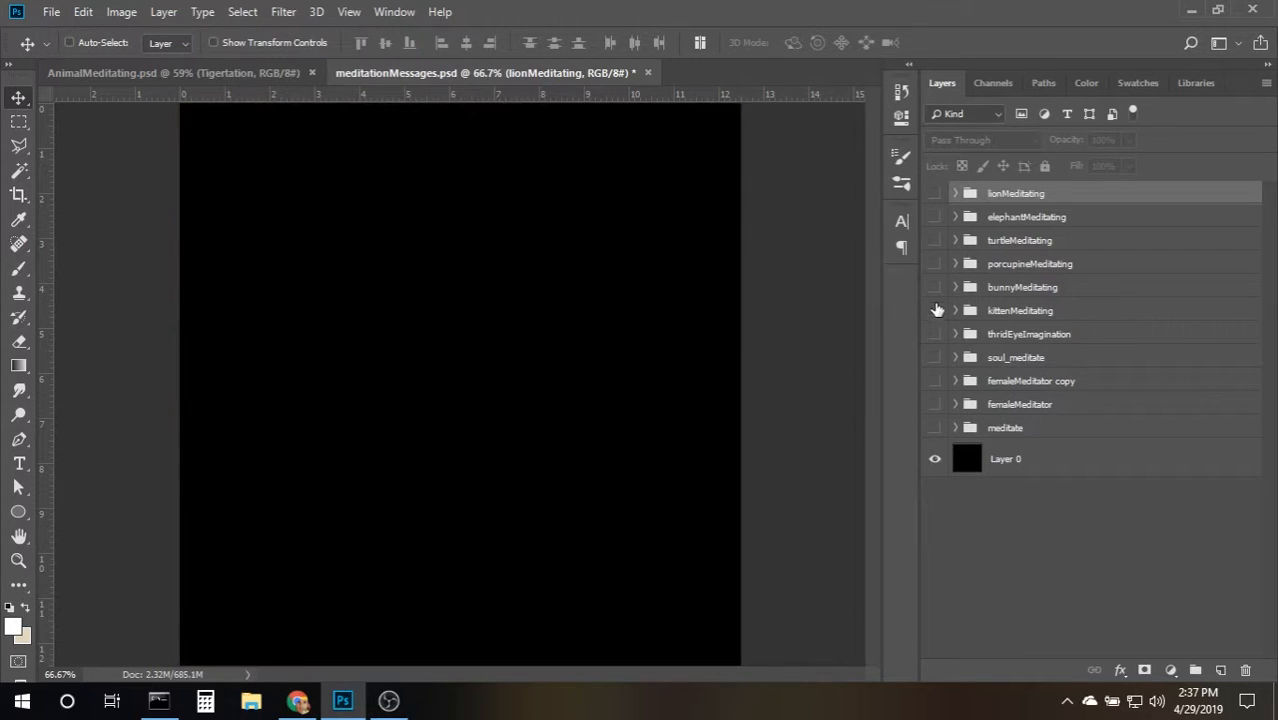
click(934, 312)
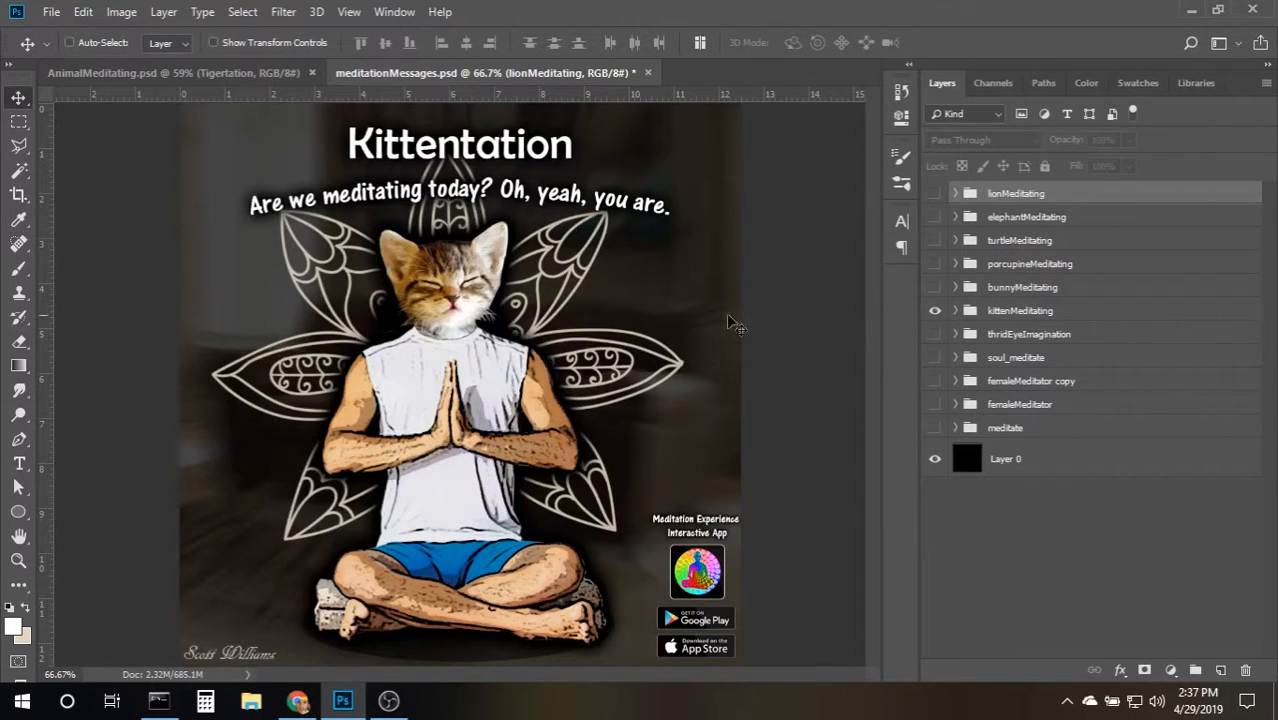
click(272, 72)
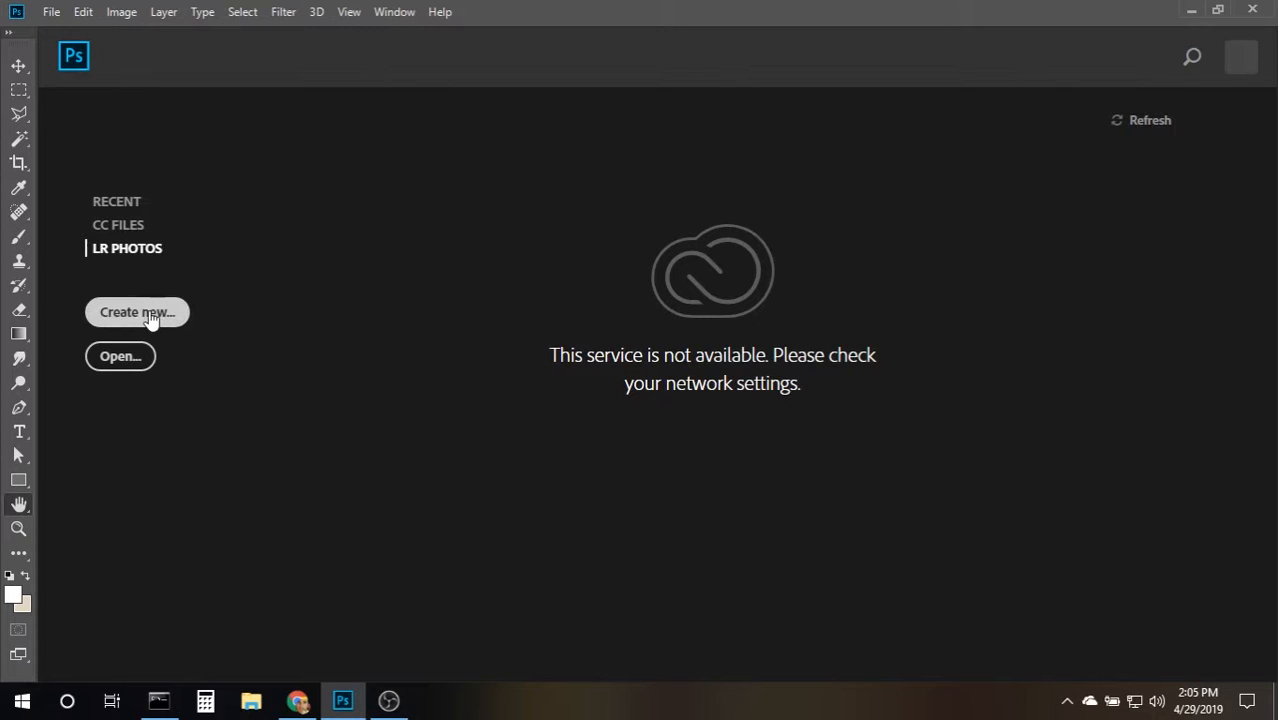
Create a 1000 by 1000 pixel RGB document at 72 pixels/inch with a white background, and add an empty layer.
click(48, 12)
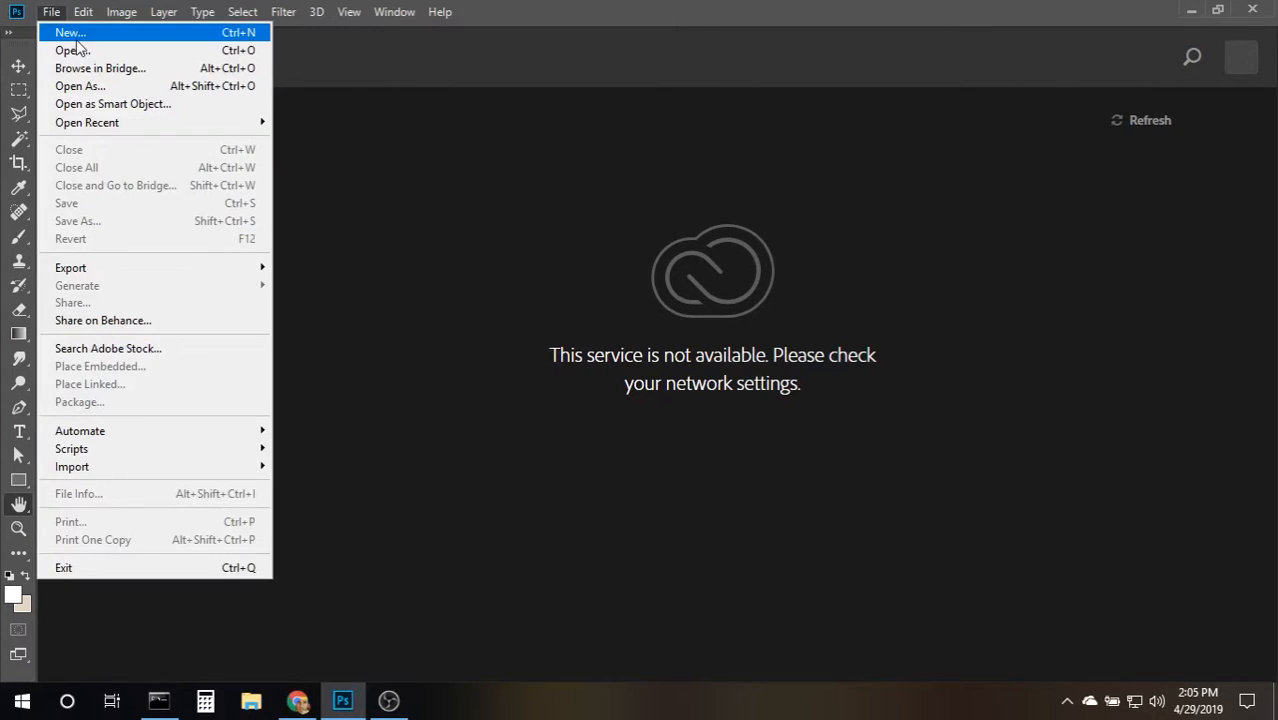
click(77, 46)
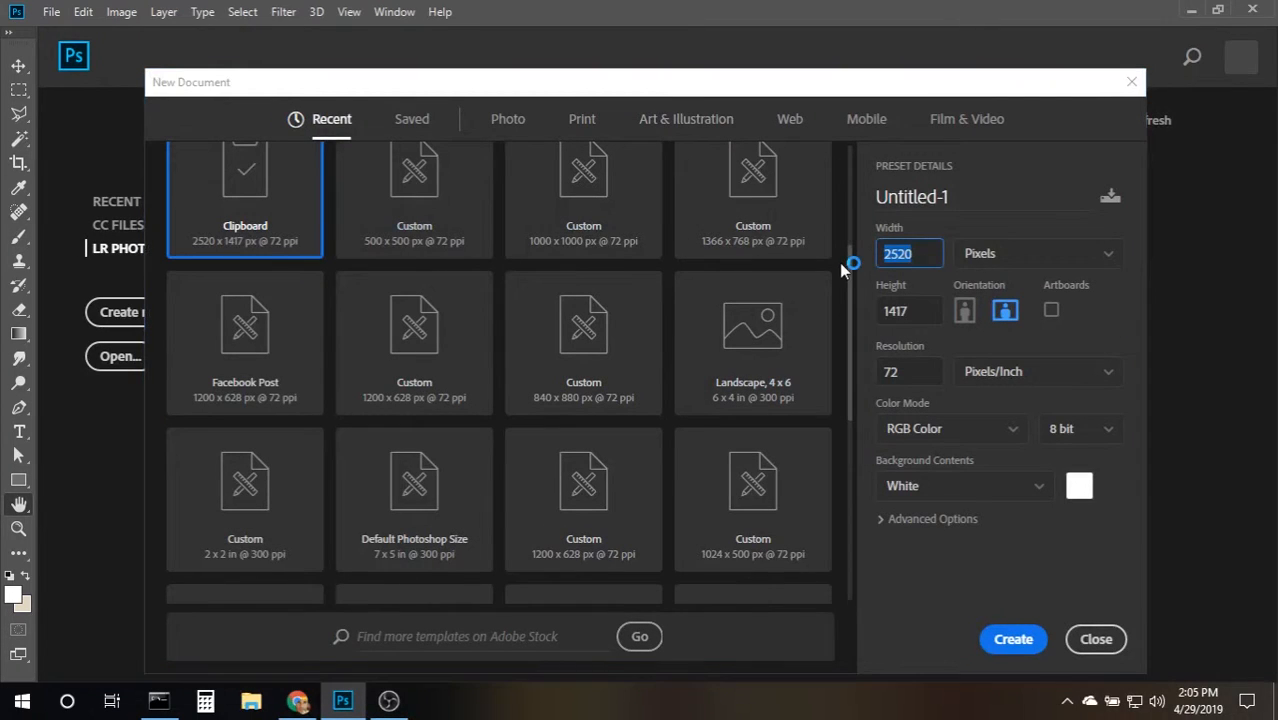
text(100)
key(Tab)
text(1)
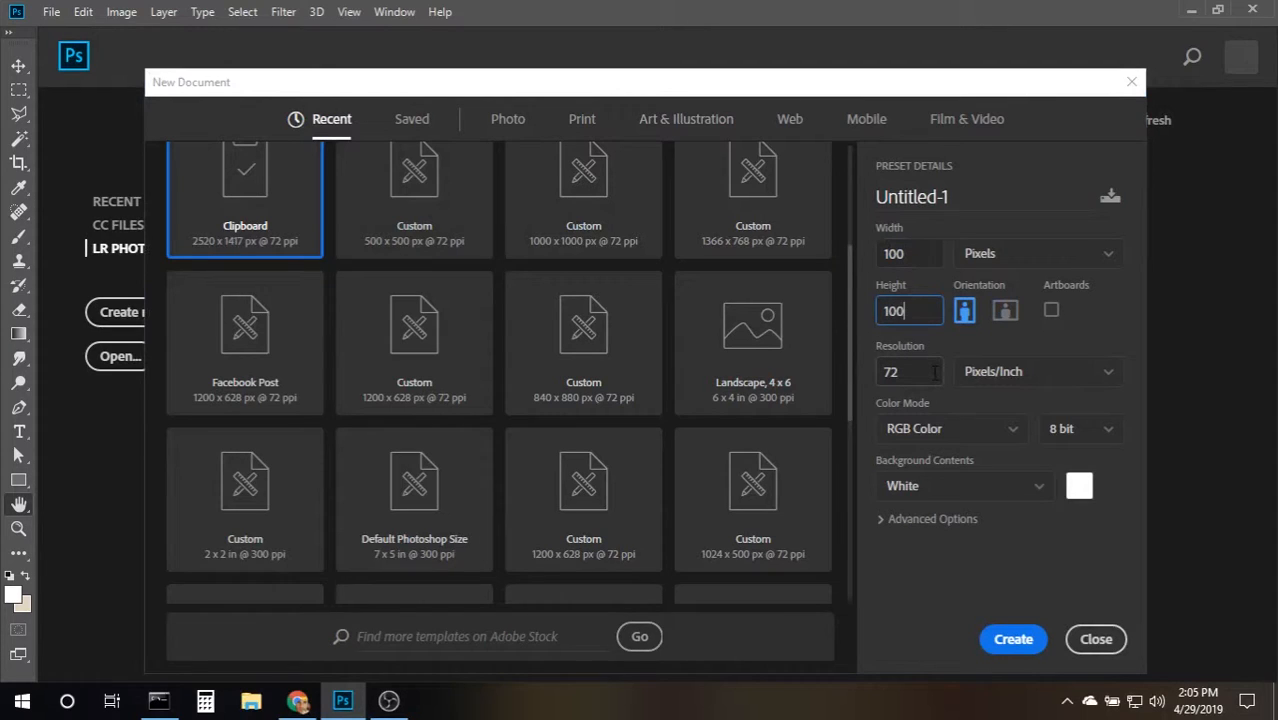
click(927, 260)
text(0)
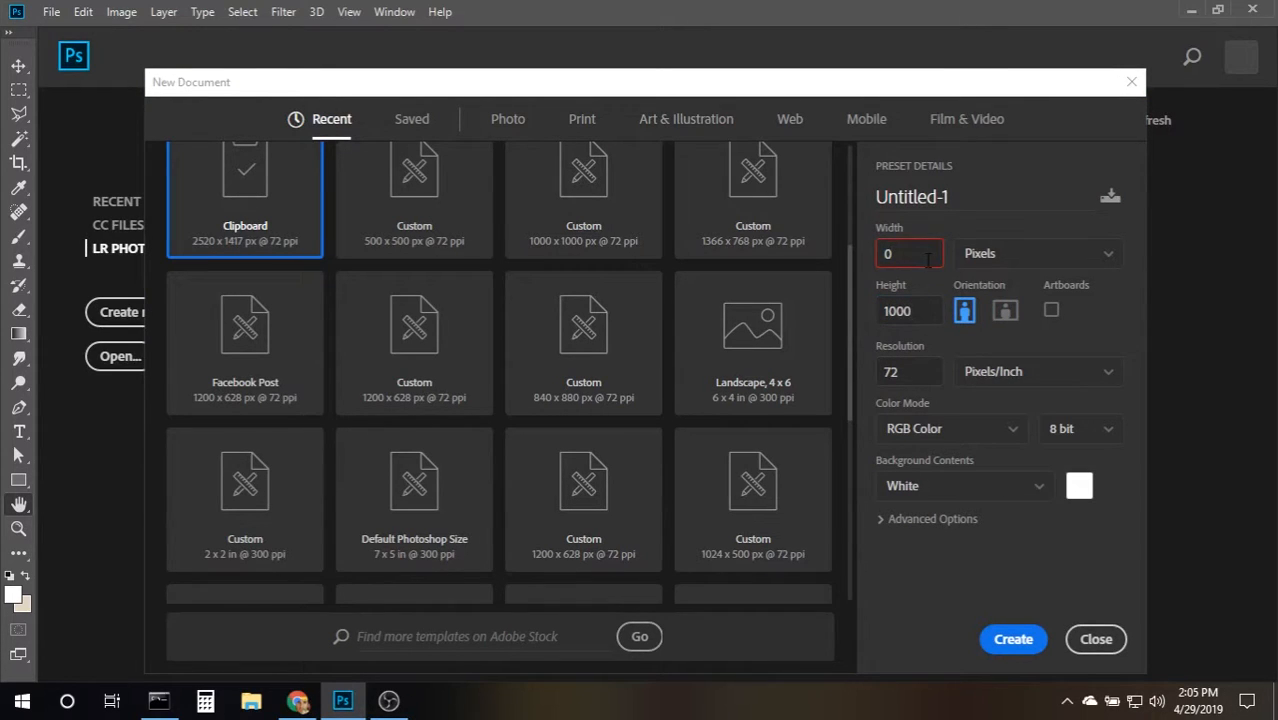
key(BackSpace)
click(1015, 645)
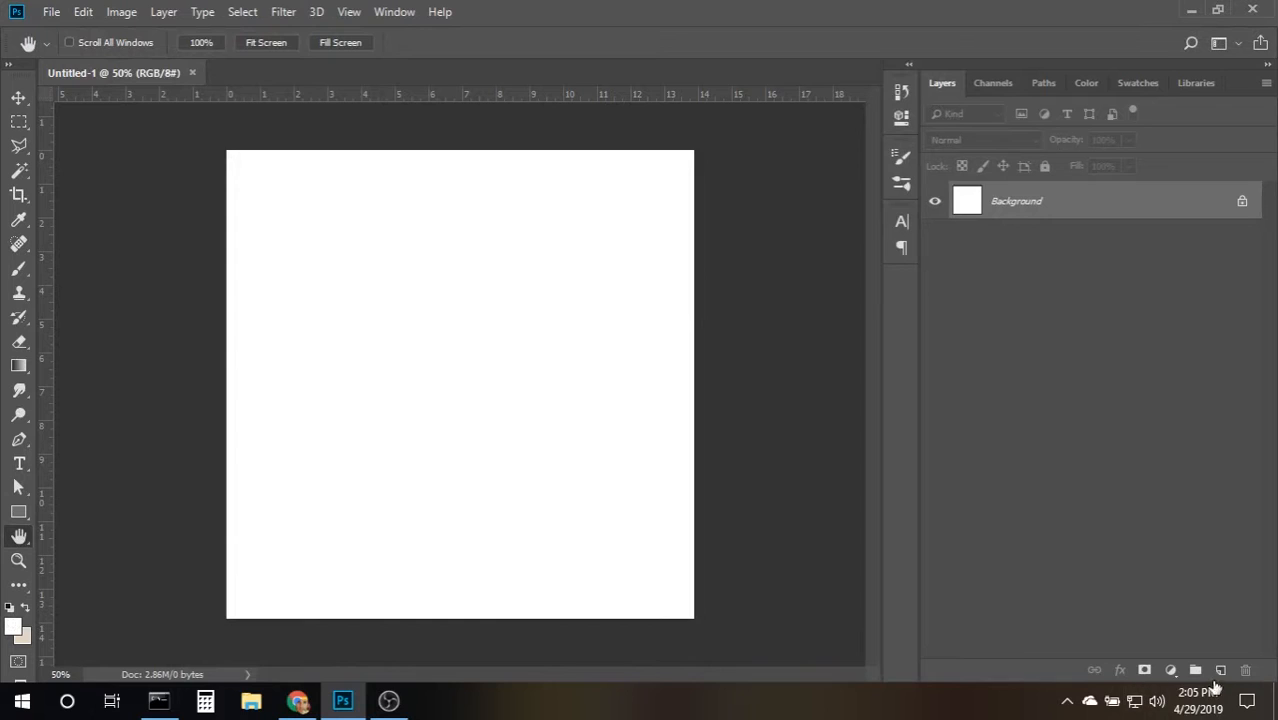
click(1220, 670)
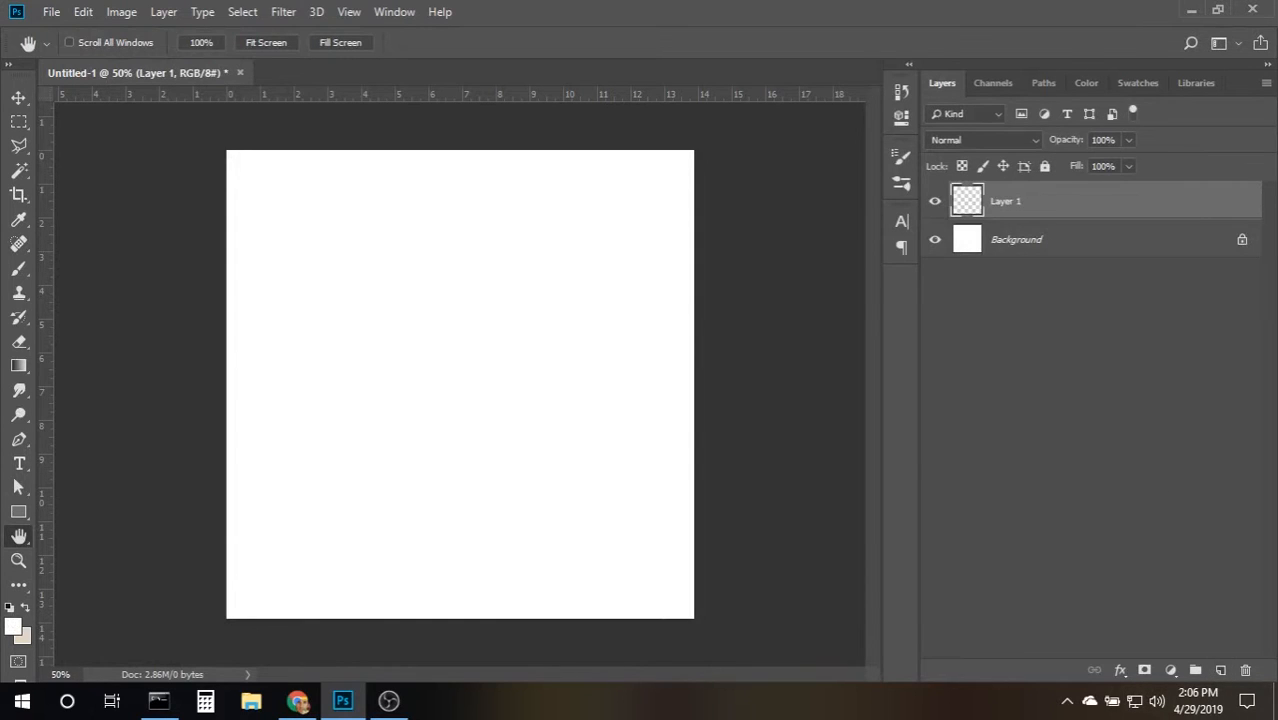
Switch to Chrome and examine the tiger, forest and yoga woman source photos, including the yoga photo's Pixabay licence terms.
click(297, 701)
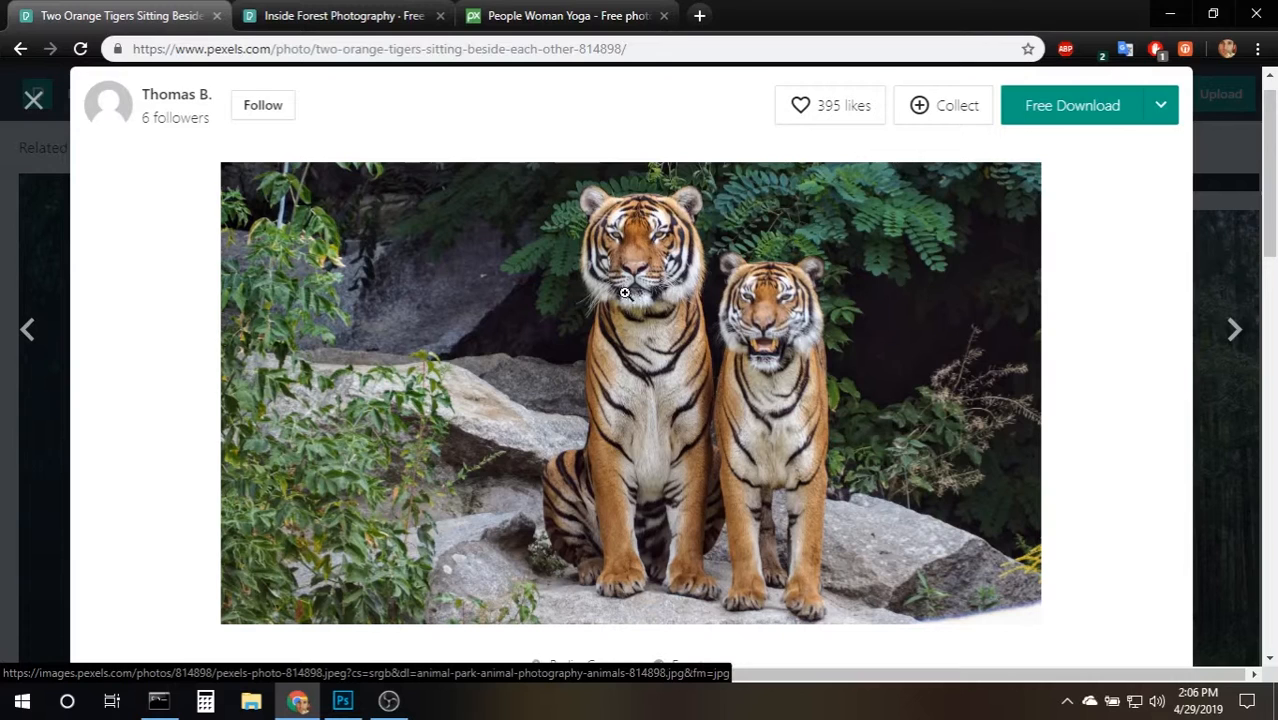
click(572, 15)
scroll(423, 421, down, 2)
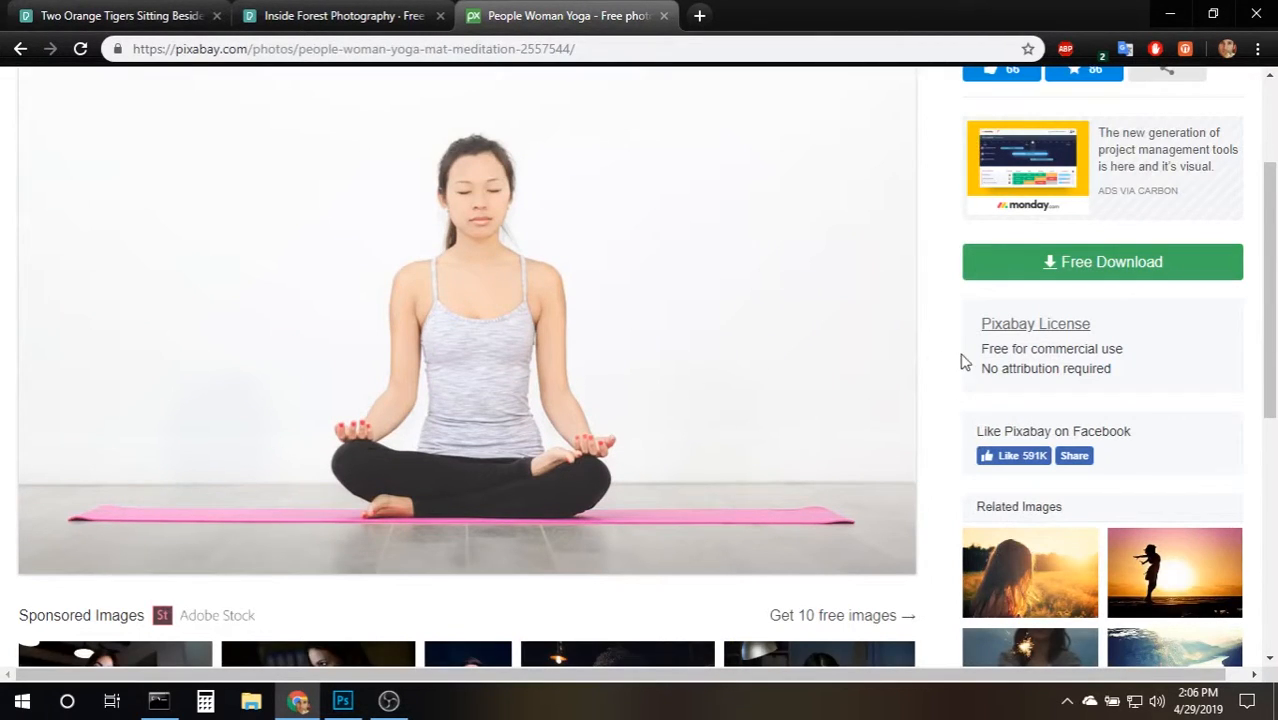
scroll(900, 290, up, 2)
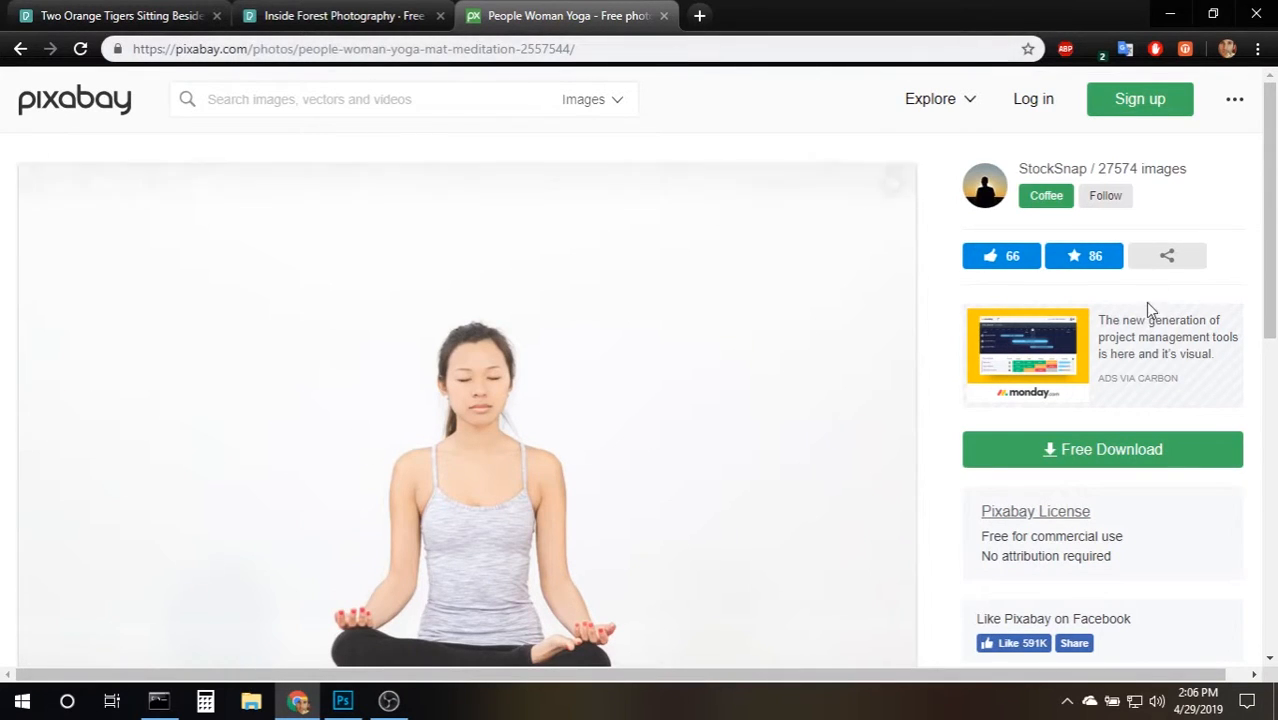
scroll(1143, 310, down, 1)
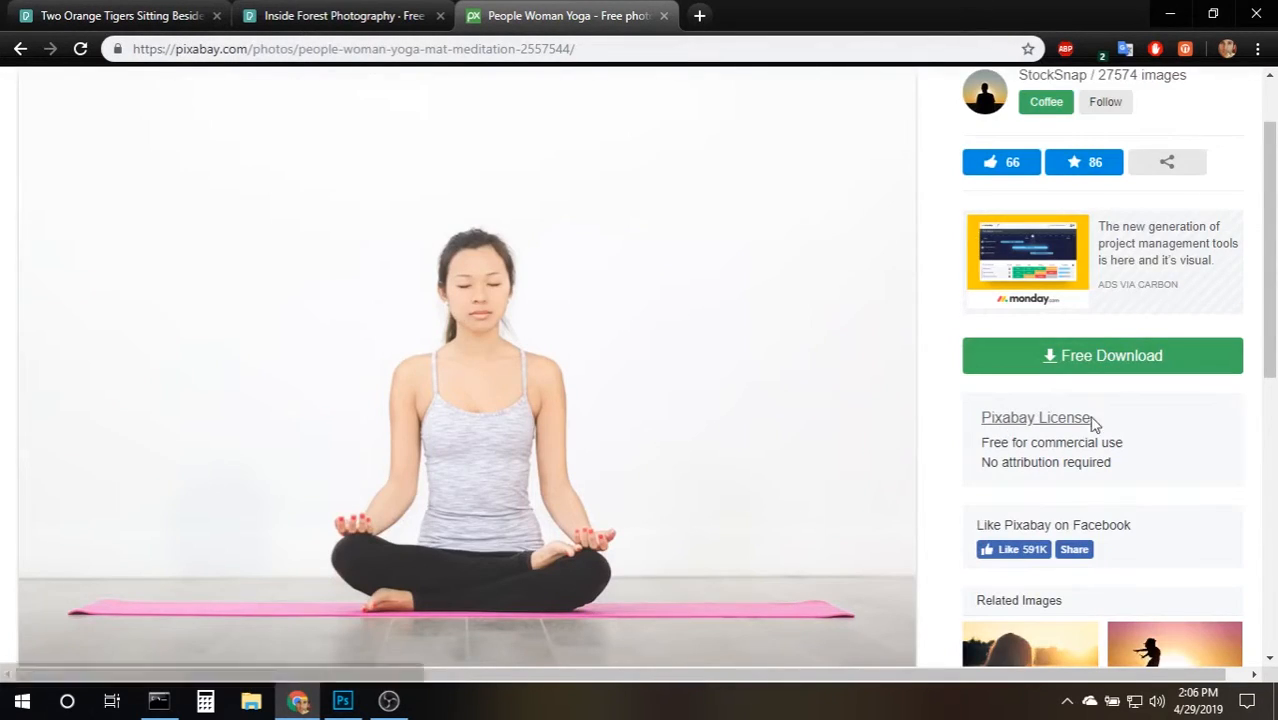
drag(988, 444, 1103, 442)
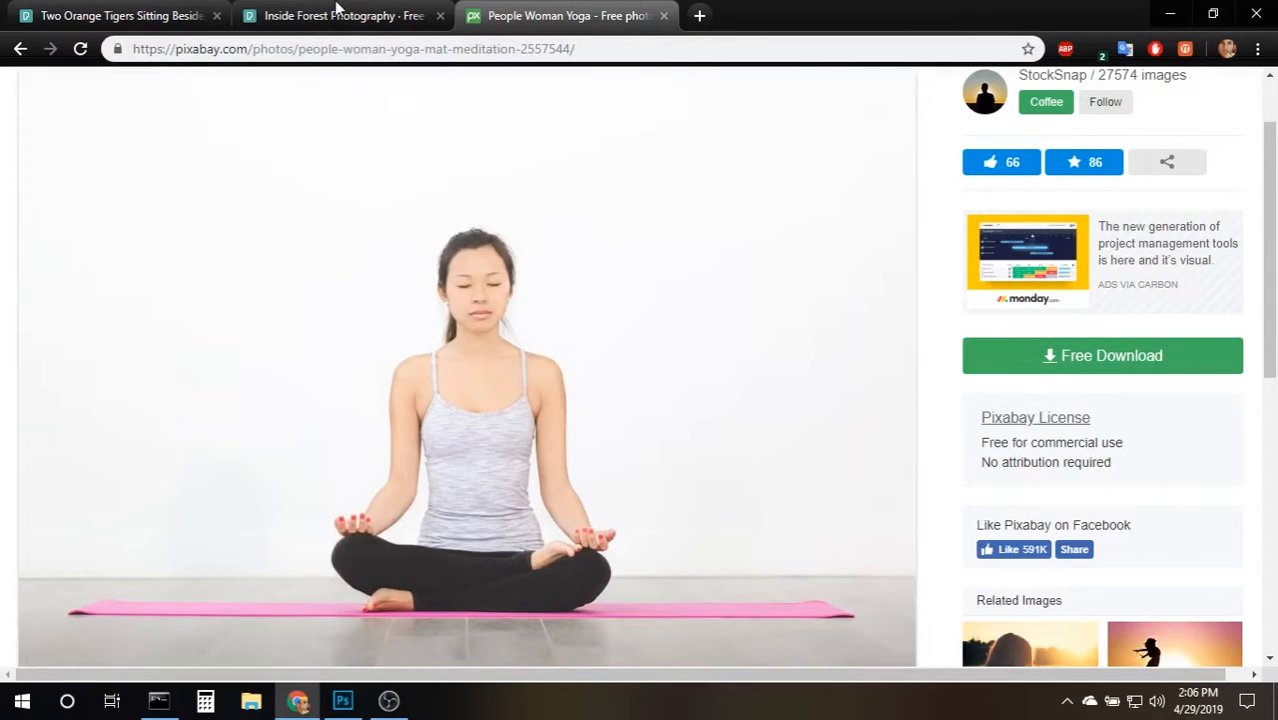
click(334, 15)
scroll(739, 348, down, 2)
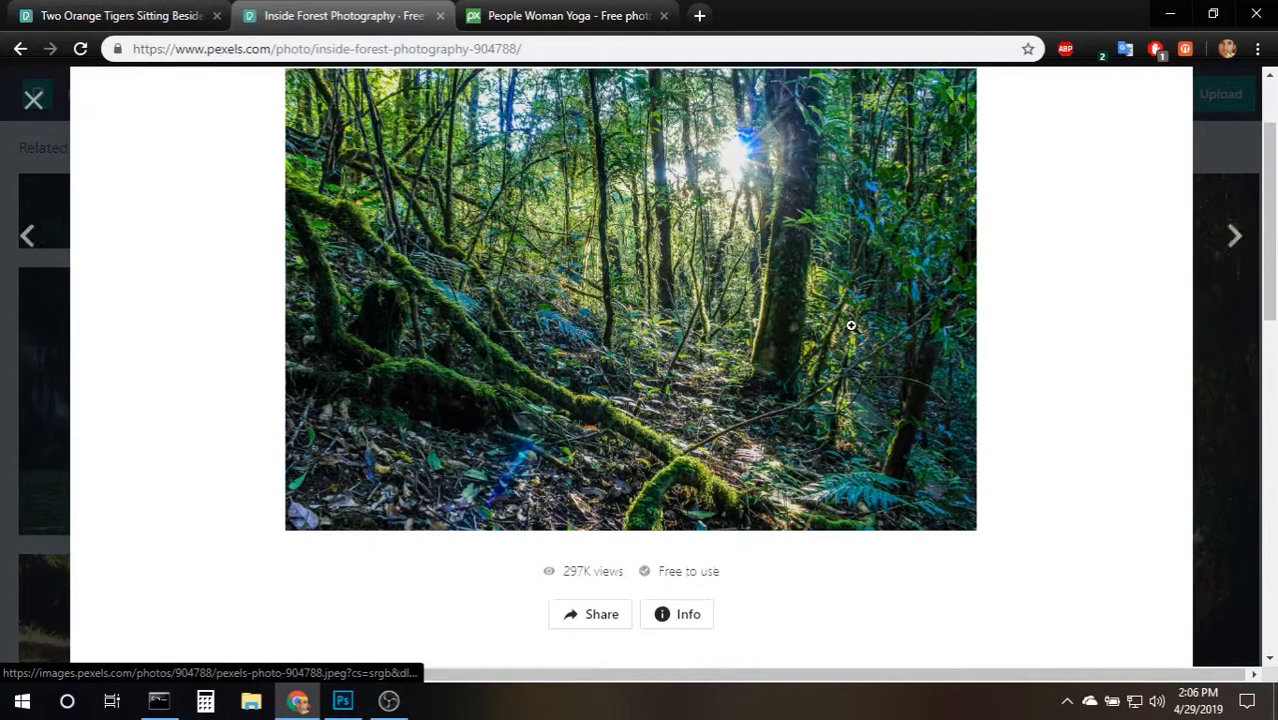
scroll(677, 353, up, 2)
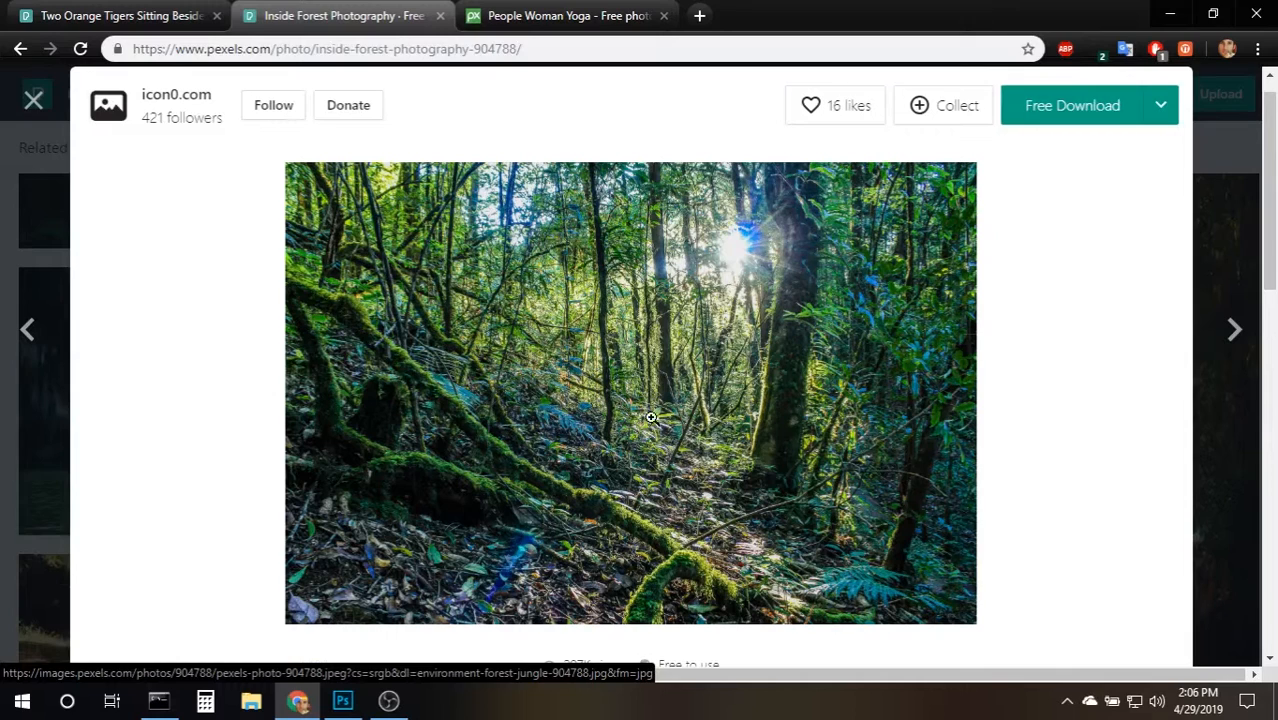
click(146, 10)
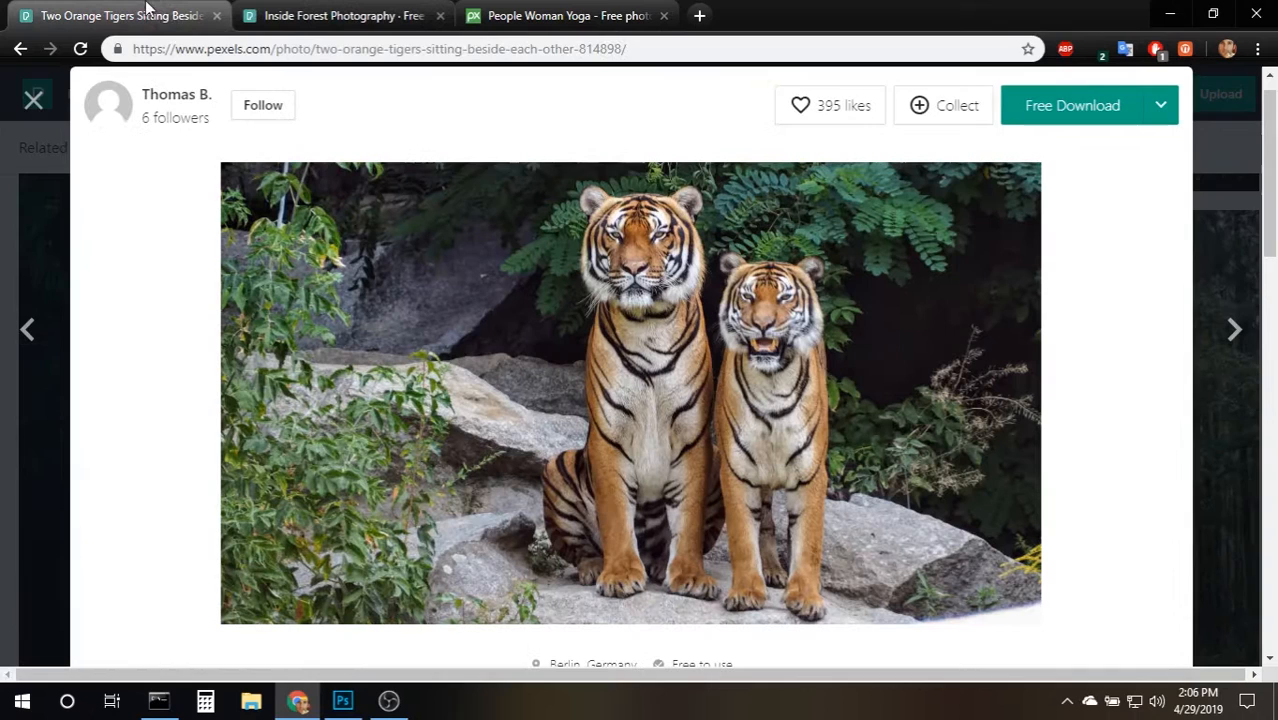
Copy the meditating woman photo from its Pixabay page and paste it into the empty layer of the new Photoshop document.
click(612, 12)
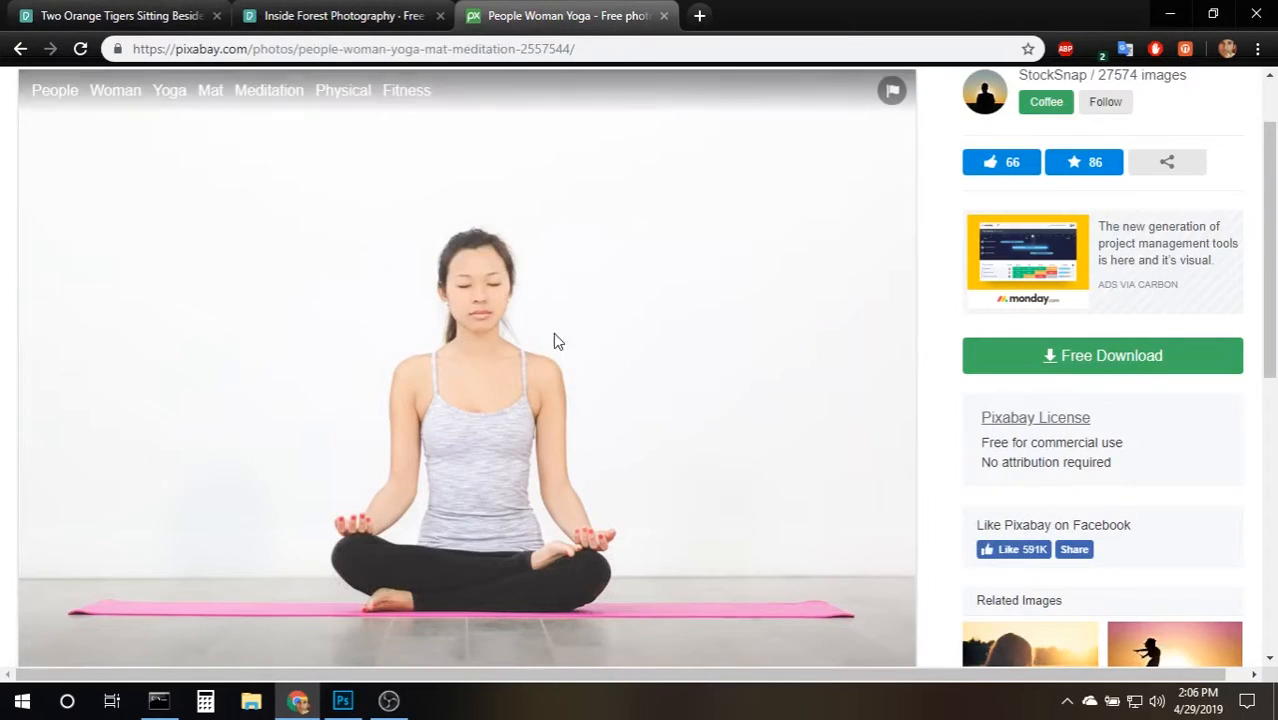
right_click(506, 444)
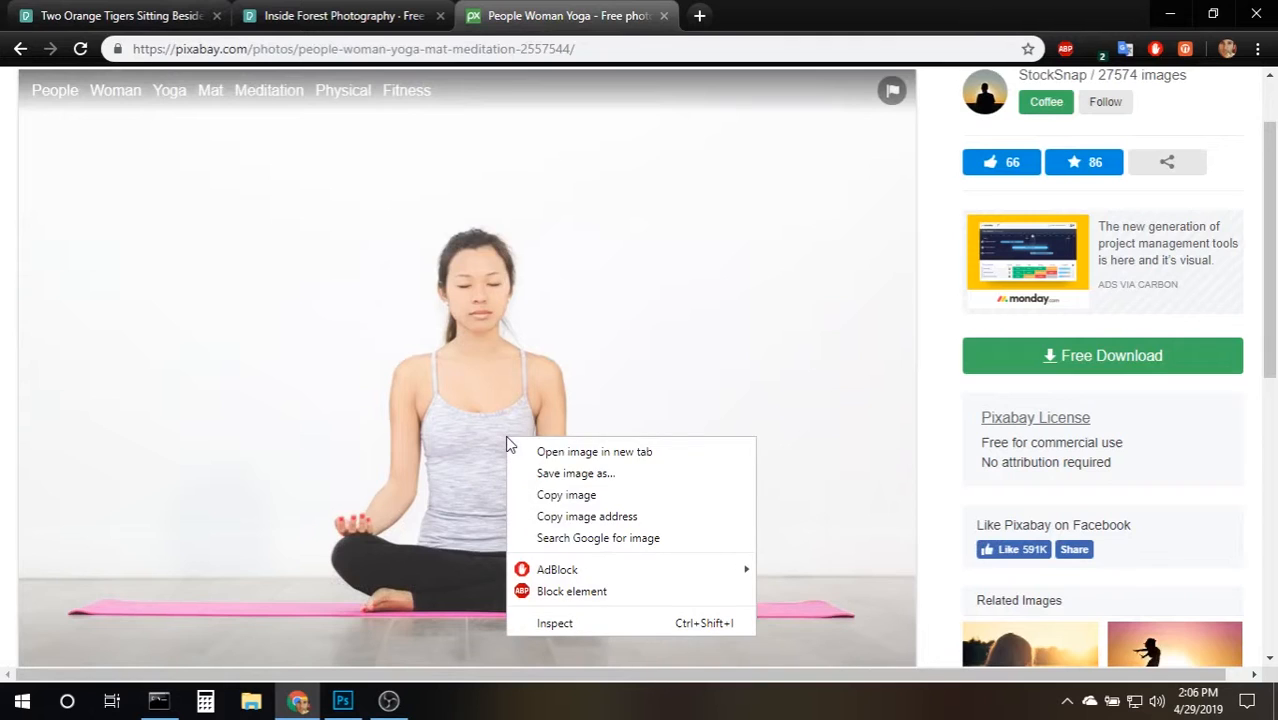
click(598, 495)
click(343, 700)
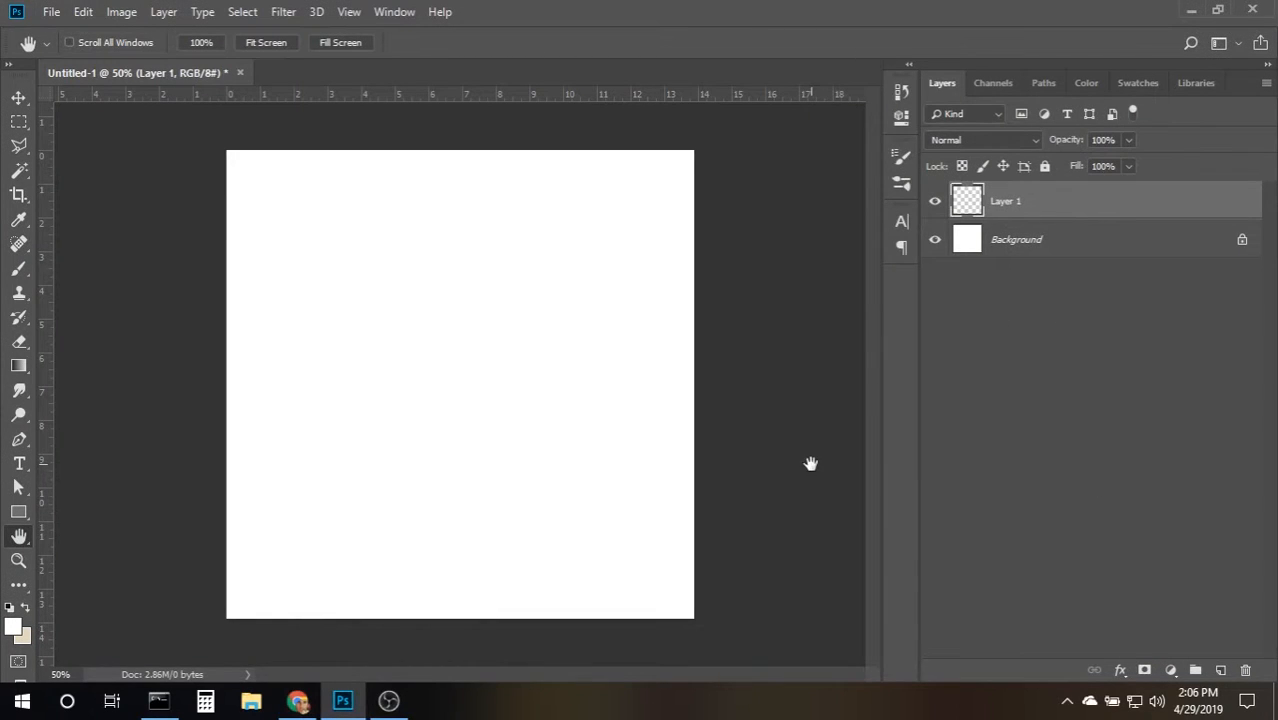
key(ctrl+v)
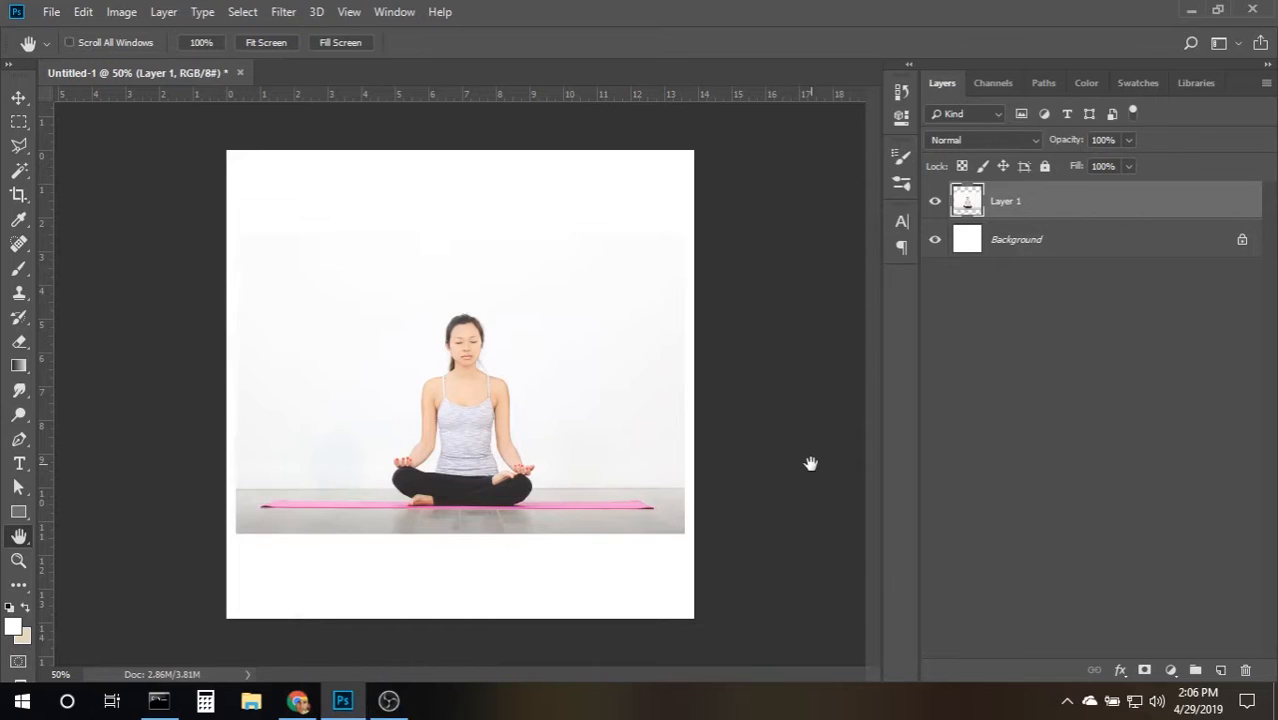
Enlarge the meditating woman photo proportionally to about 176% and centre it on the canvas so it fills the whole square.
click(18, 97)
drag(490, 452, 452, 518)
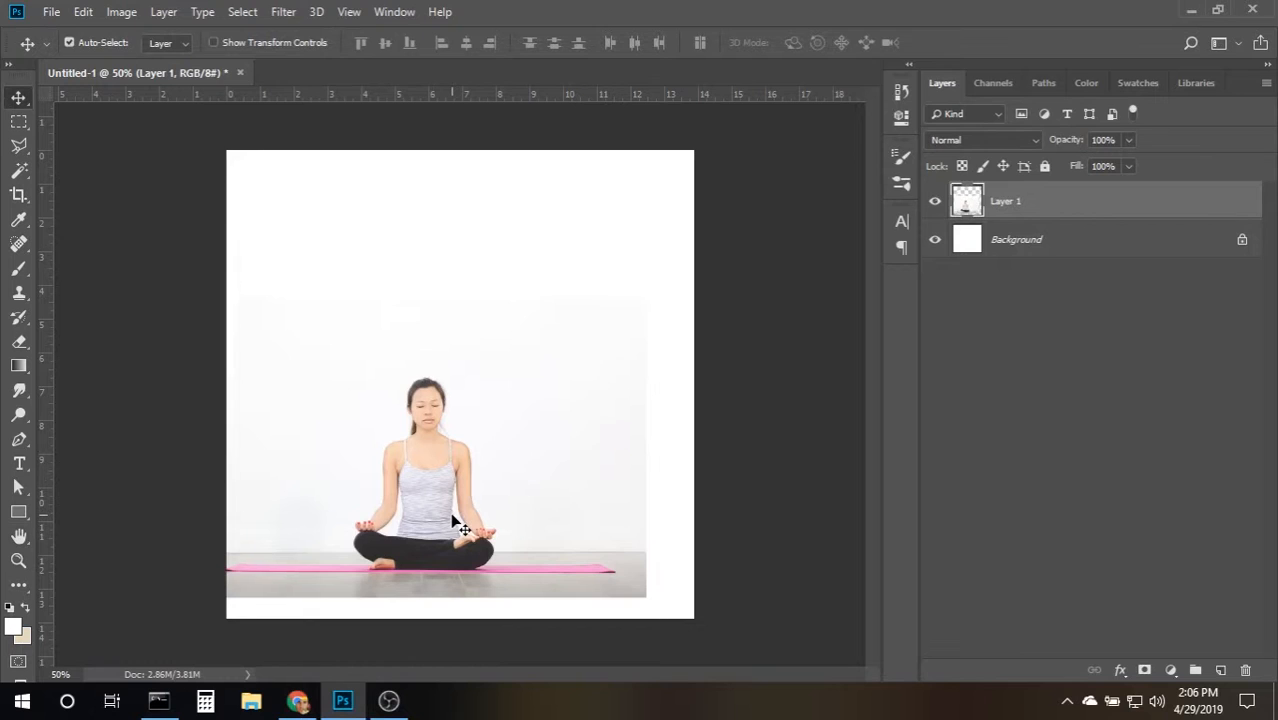
key(ctrl+t)
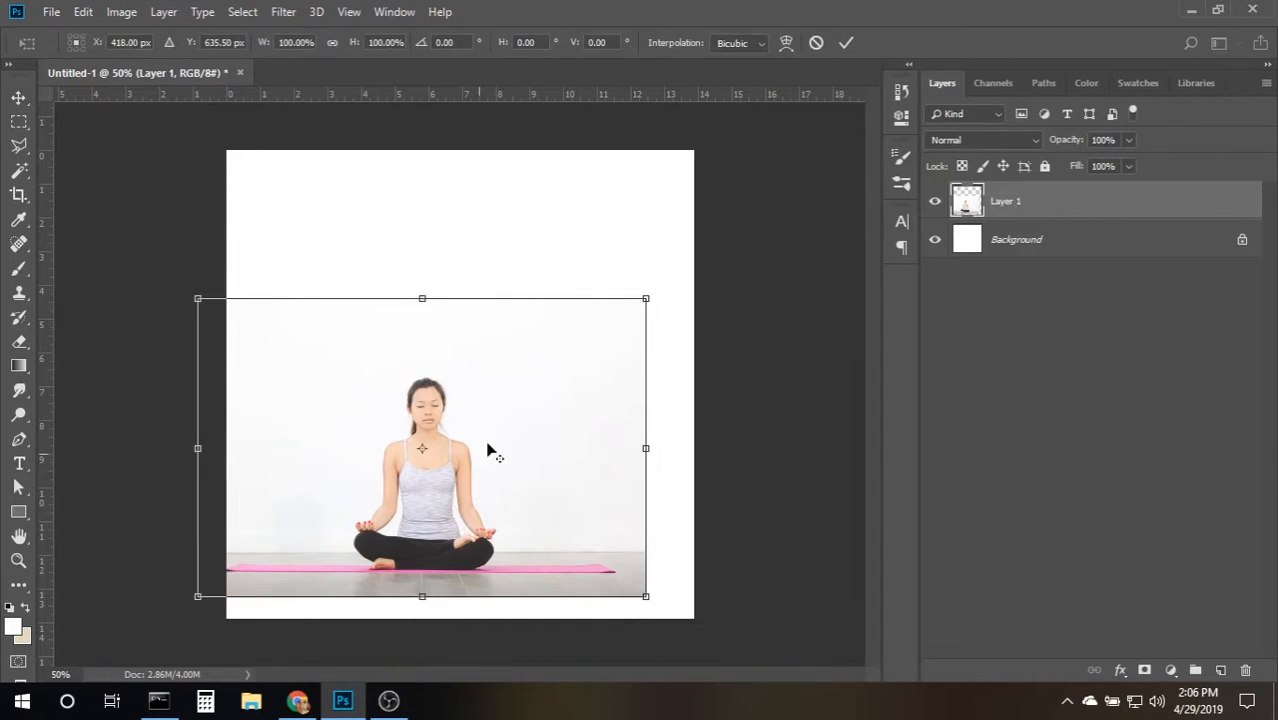
drag(645, 297, 870, 188)
drag(510, 529, 546, 482)
key(ctrl+minus)
key(ctrl+minus)
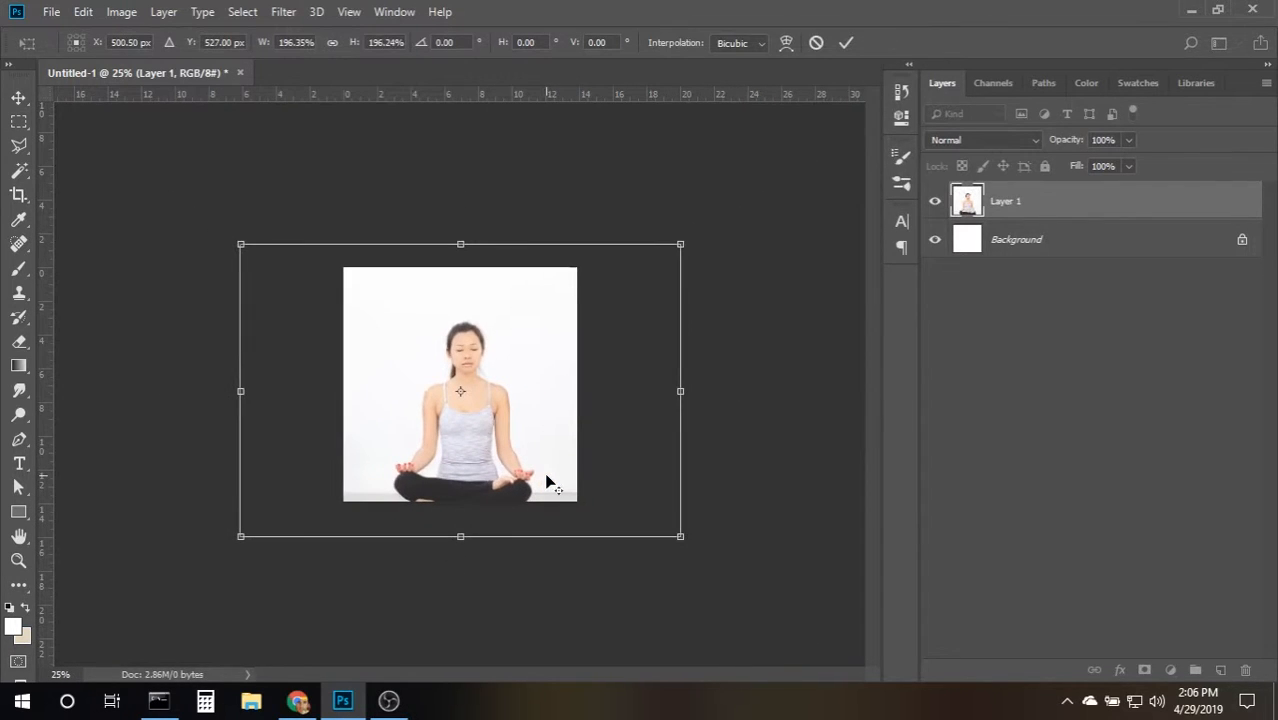
drag(680, 244, 657, 259)
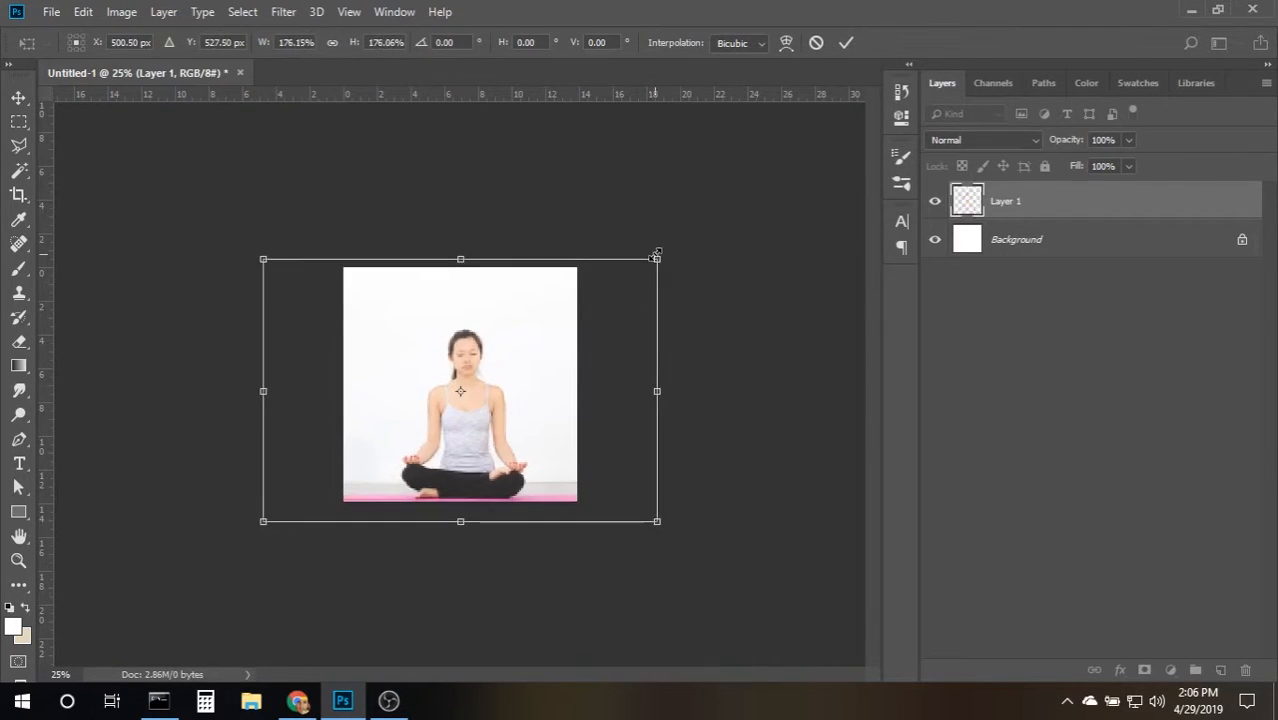
drag(502, 474, 508, 414)
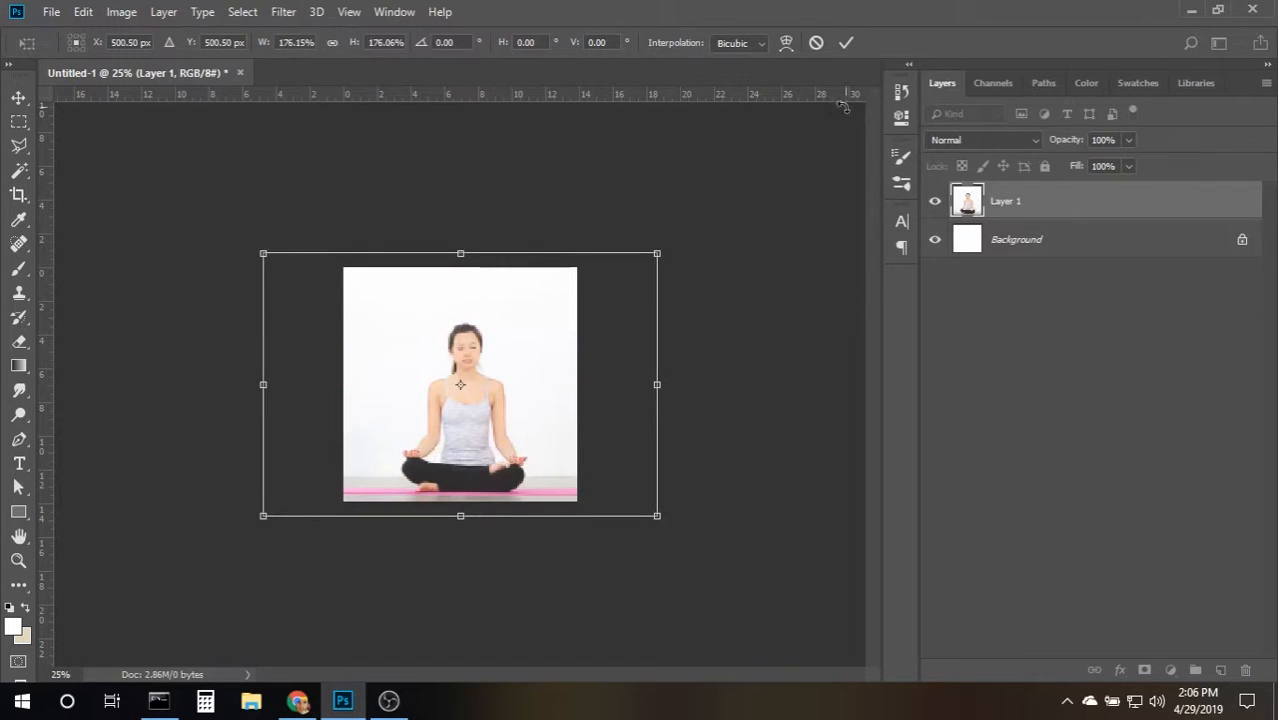
click(846, 42)
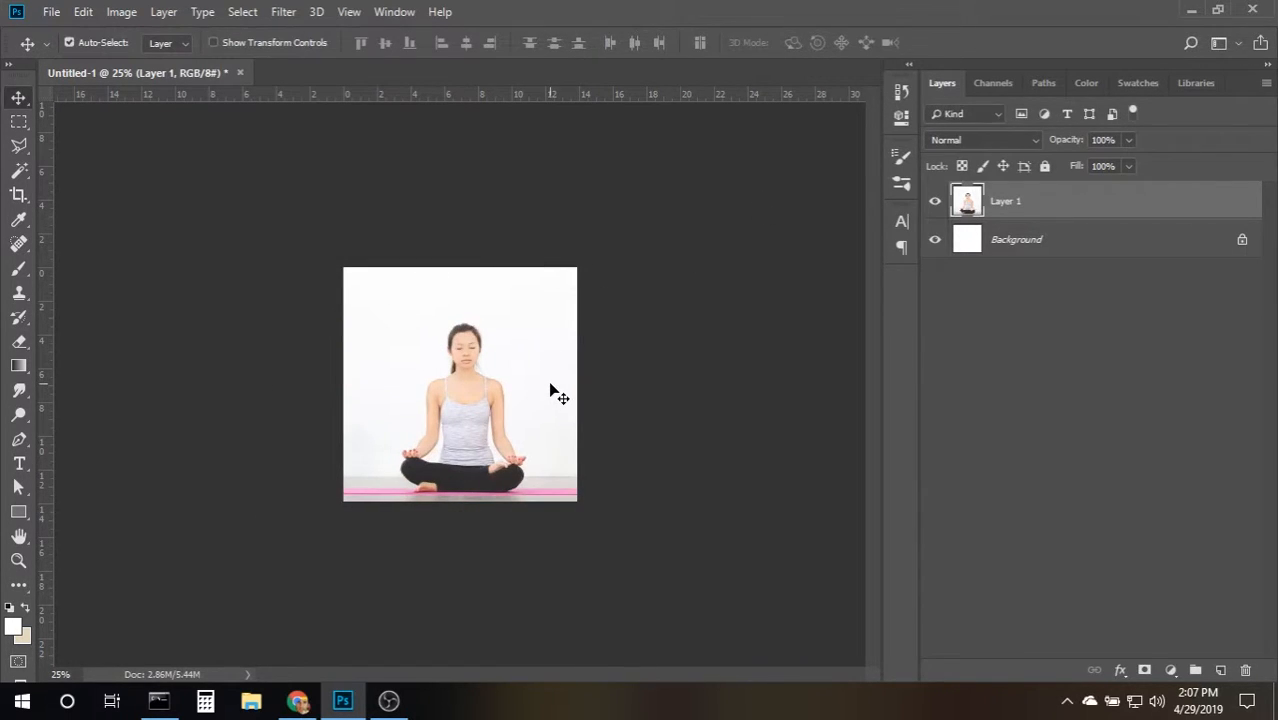
key(ctrl+0)
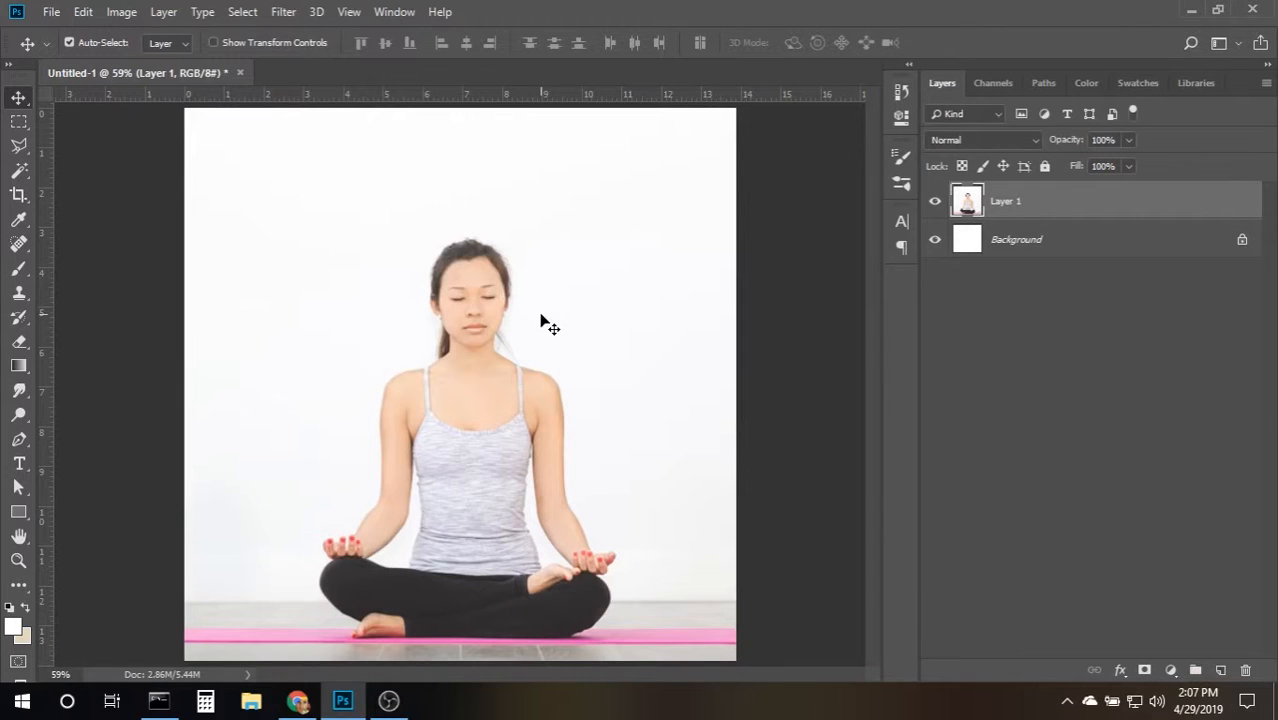
key(ctrl+t)
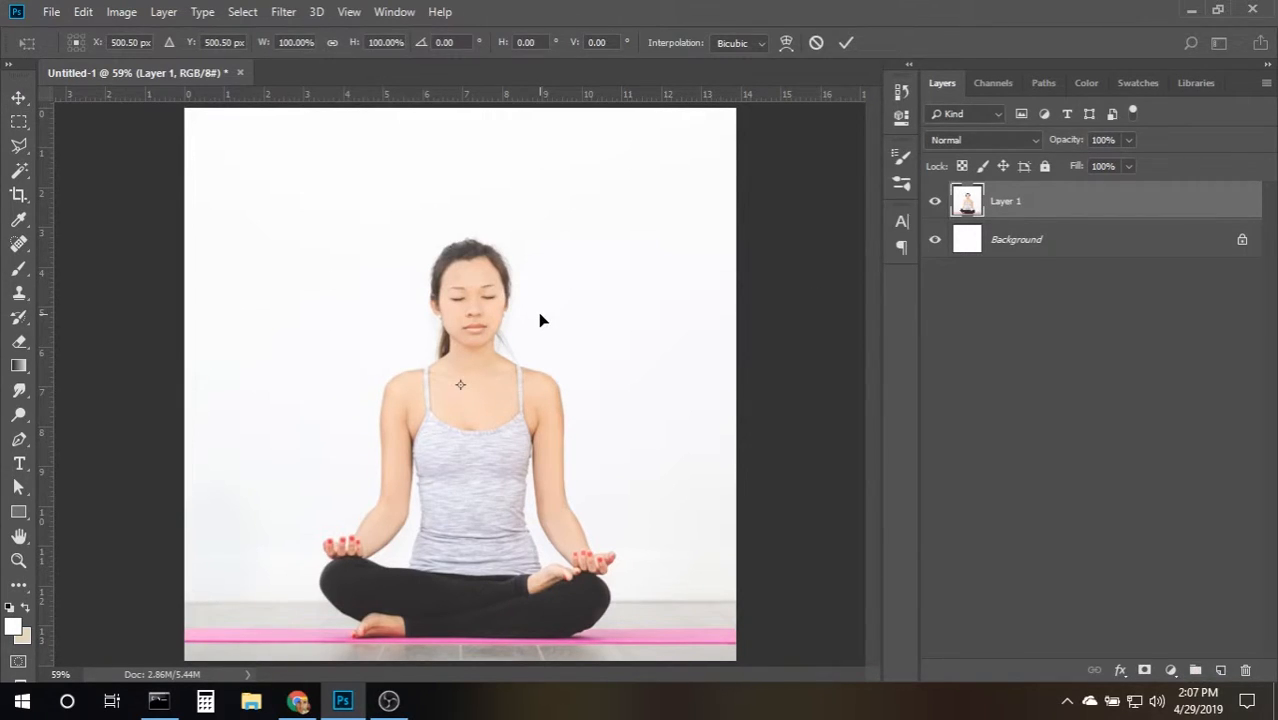
key(ctrl+minus)
key(ctrl+minus)
key(ctrl+plus)
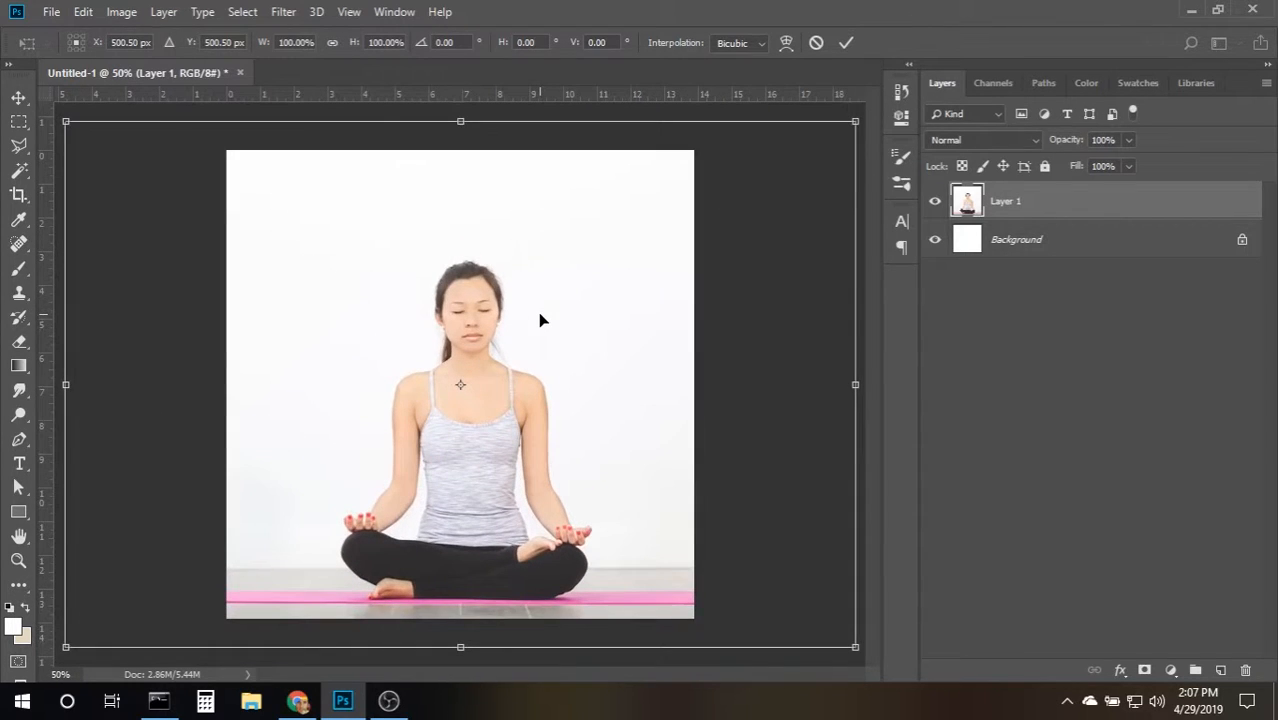
click(816, 45)
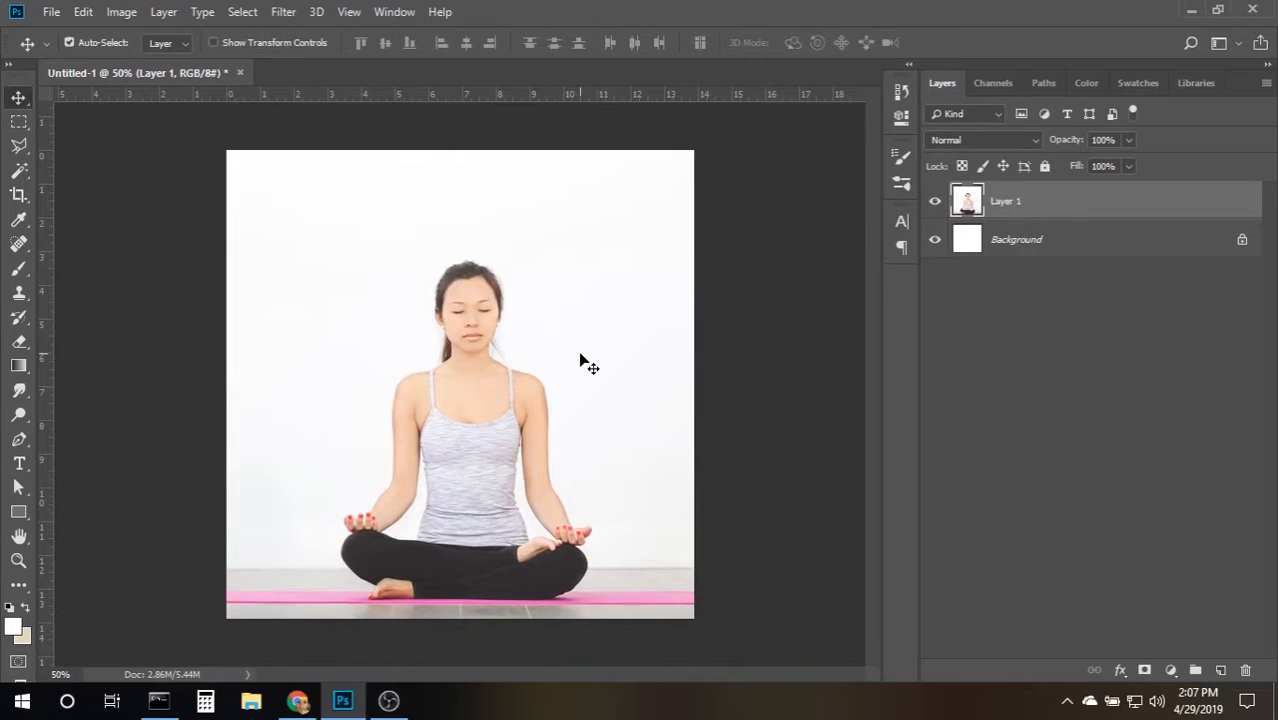
Start a Polygonal Lasso outline along the underside of the crossed leg towards the knee on the photo's right side.
click(18, 150)
click(18, 152)
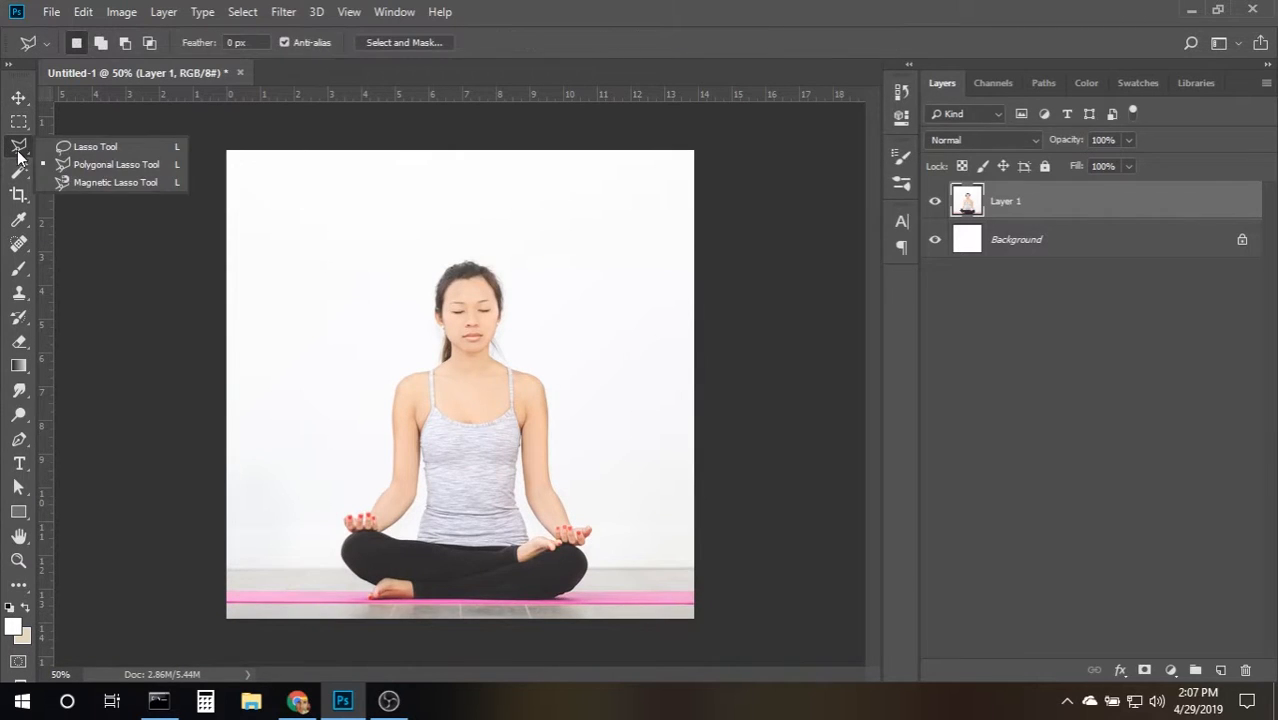
click(131, 166)
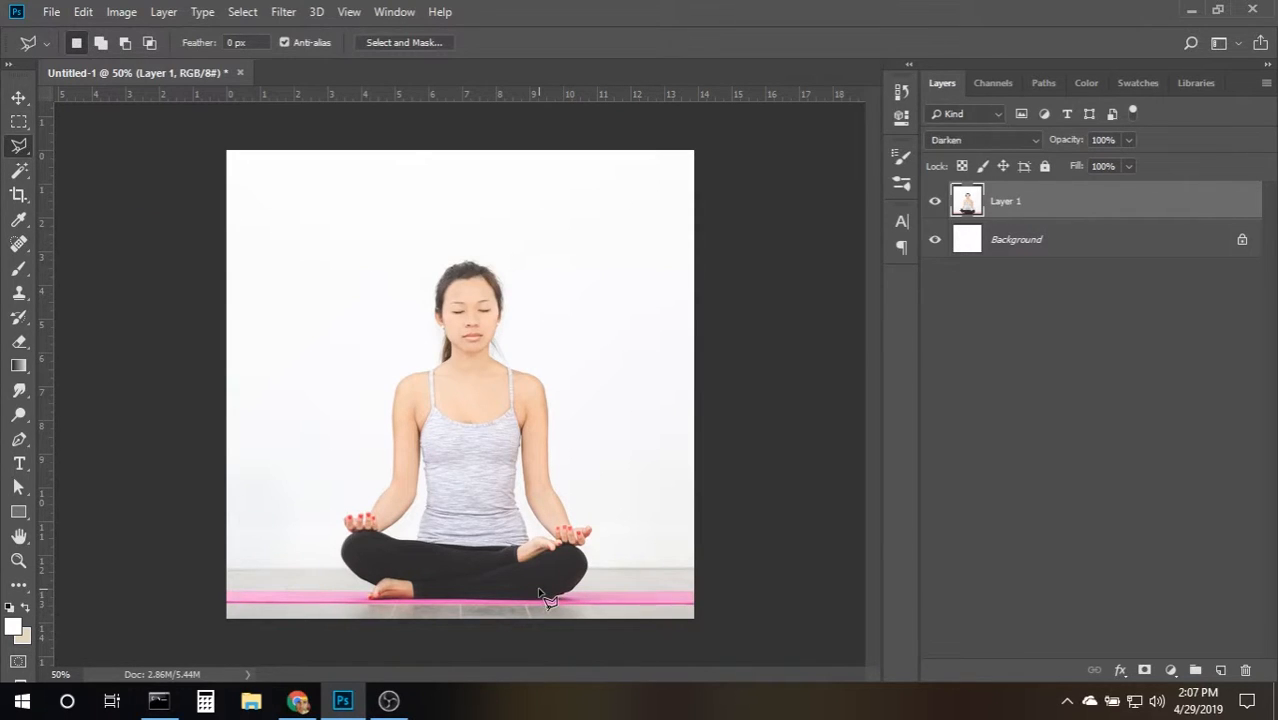
key(ctrl+plus)
key(ctrl+plus)
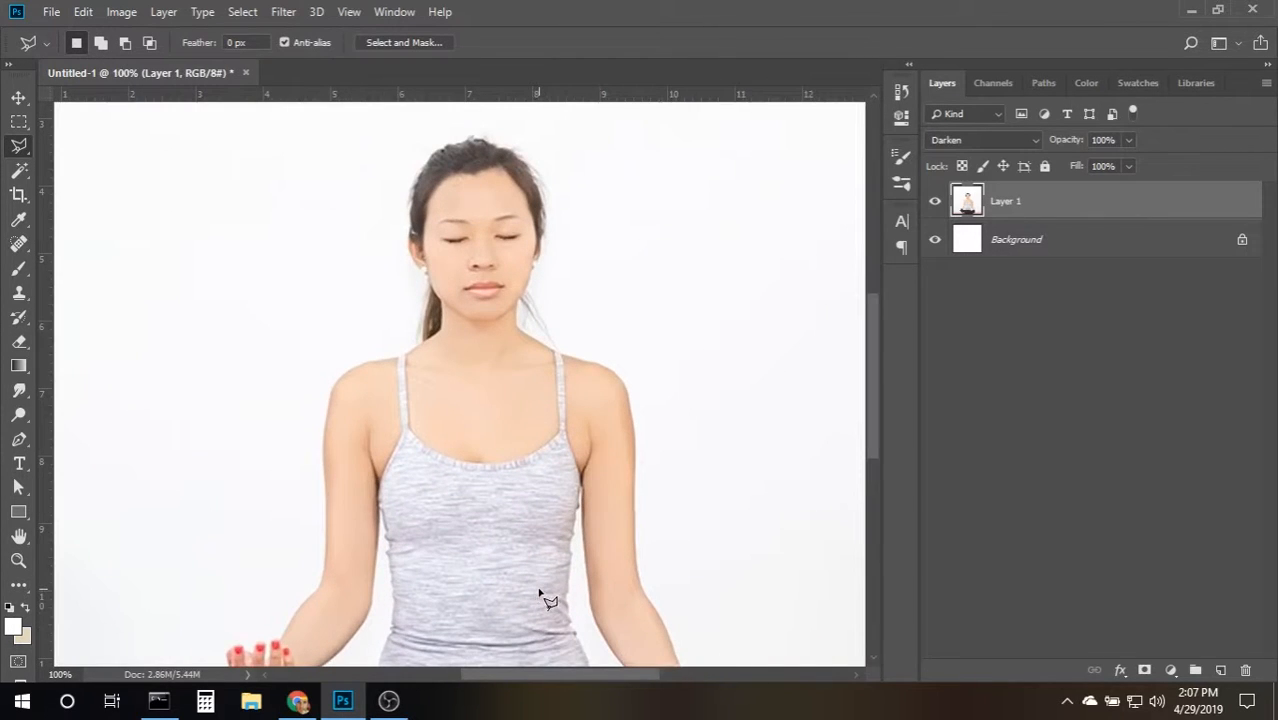
drag(485, 343, 372, 158)
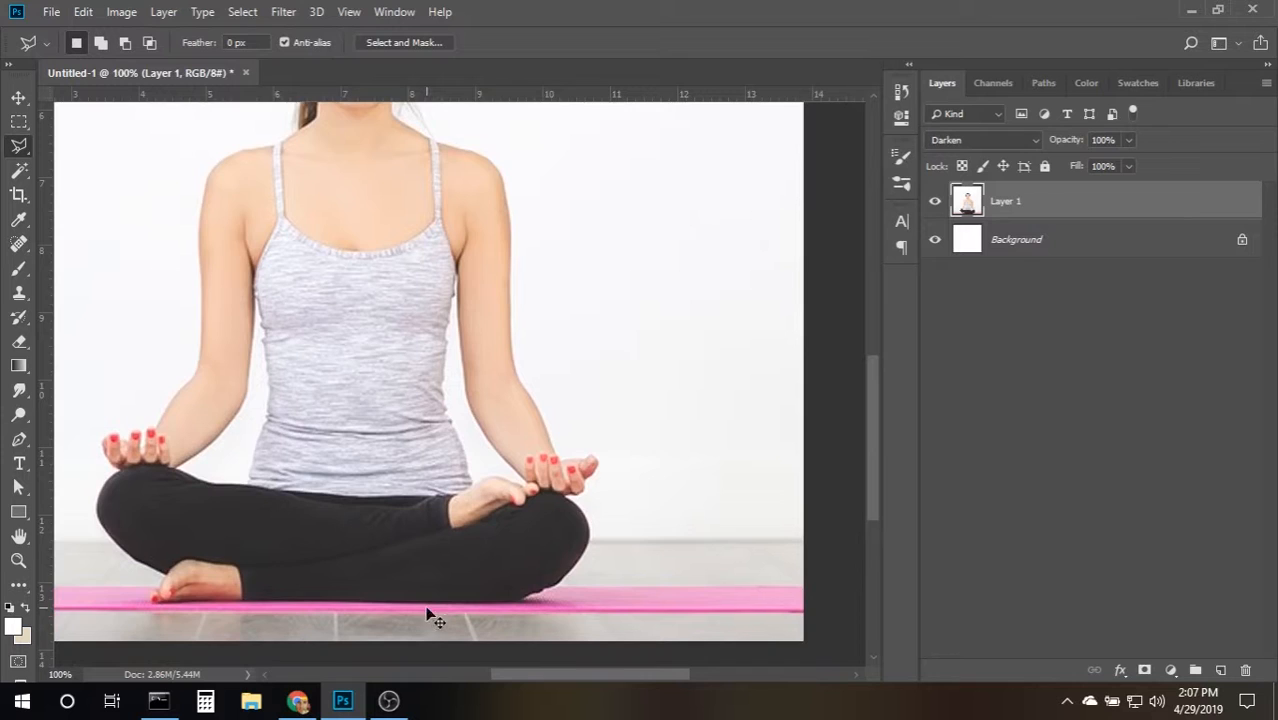
key(ctrl+plus)
key(ctrl+plus)
drag(496, 557, 362, 137)
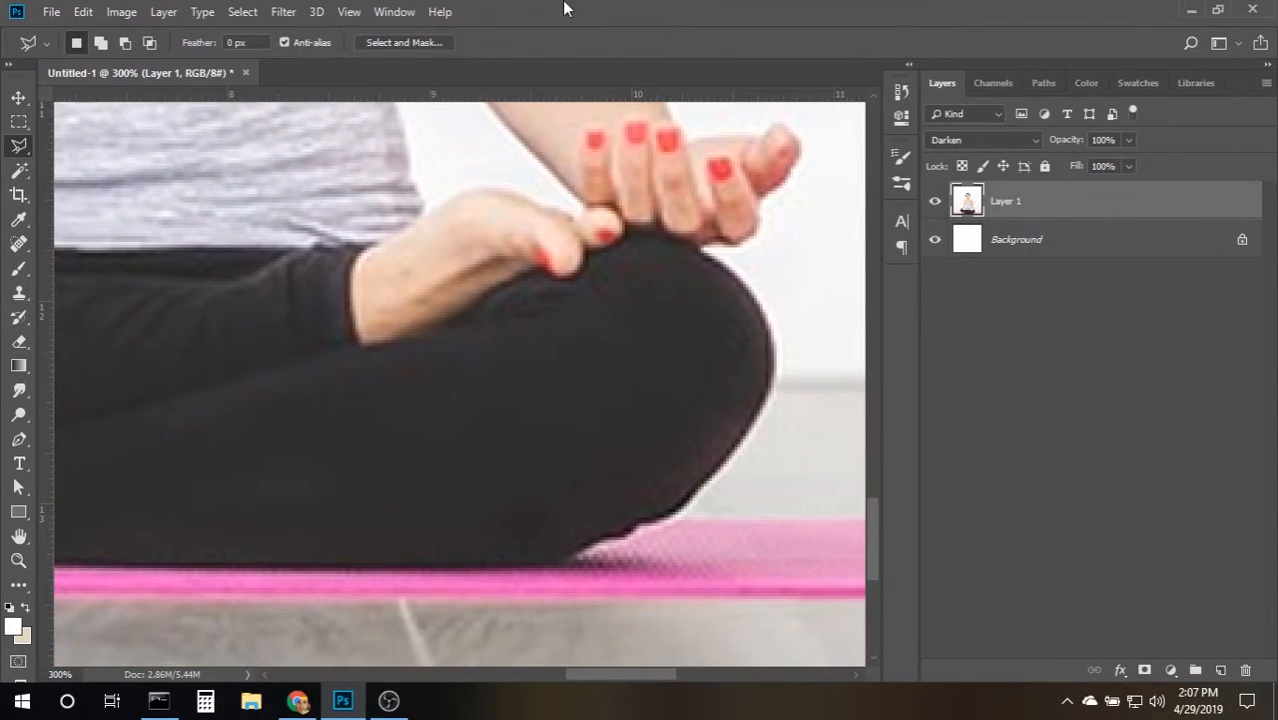
click(452, 565)
click(568, 562)
click(582, 549)
click(601, 543)
click(631, 538)
click(638, 522)
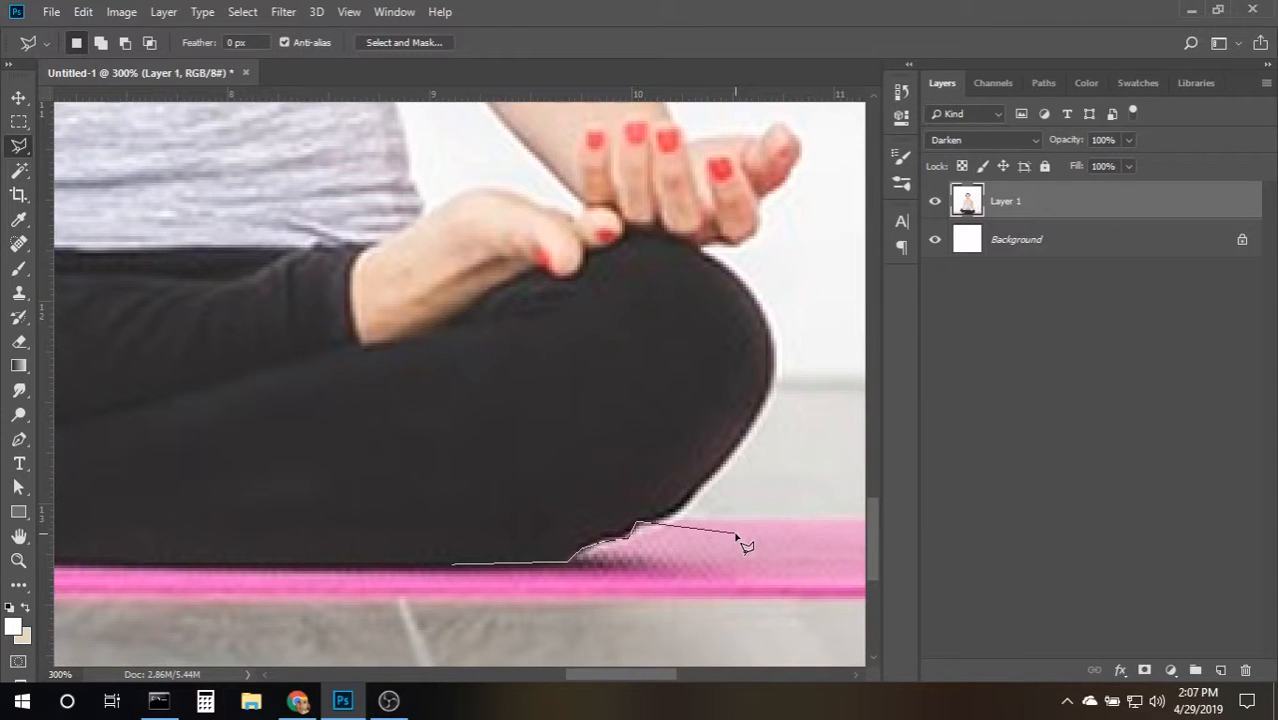
Trace the lasso outline around the right-side knee up to the fingers, delete the background outside it and deselect.
click(667, 519)
click(717, 470)
click(768, 402)
click(773, 363)
click(767, 328)
click(747, 285)
click(703, 249)
click(736, 246)
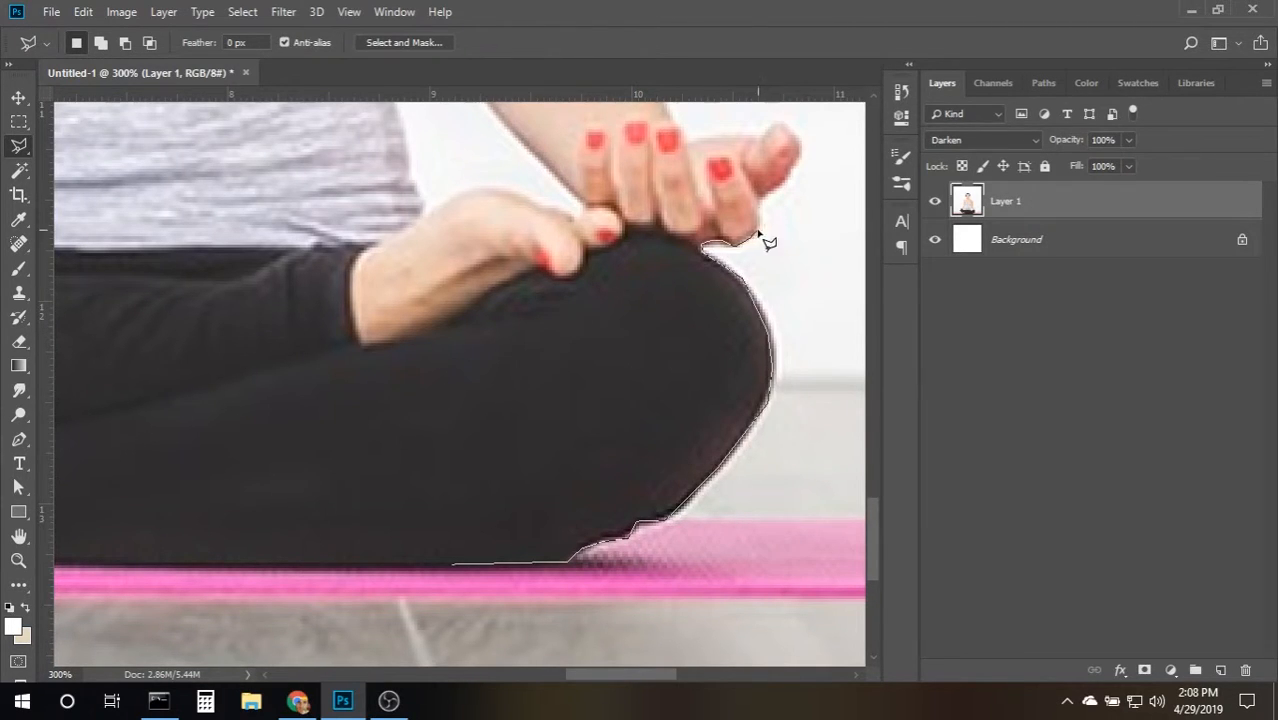
click(757, 235)
key(Delete)
key(ctrl+d)
Outline the outer edge of the hand, forearm and upper arm on the photo's right side with the Polygonal Lasso.
click(491, 525)
click(509, 441)
click(337, 305)
scroll(298, 250, up, 4)
click(256, 463)
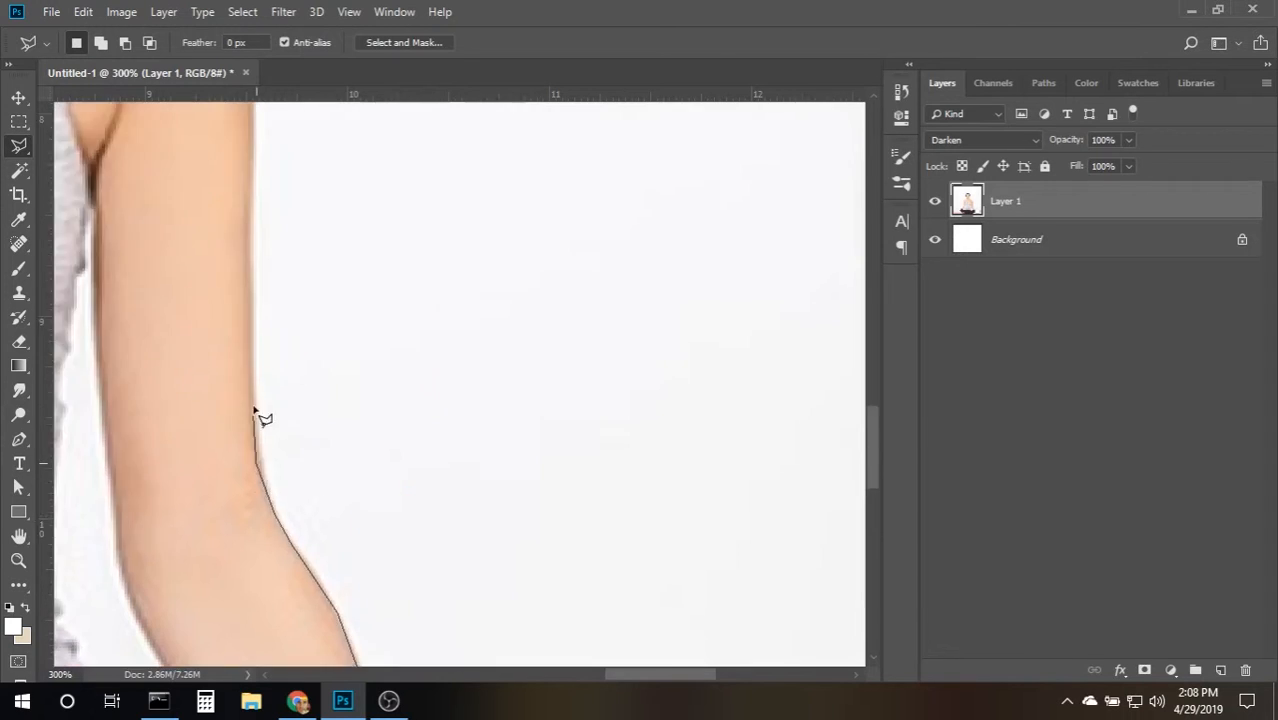
click(254, 410)
scroll(250, 200, up, 5)
click(233, 405)
Continue the outline over the shoulder, strap and neckline and up past the canvas, then delete the enclosed background and part of the head.
scroll(233, 395, left, 3)
click(450, 350)
click(300, 310)
click(324, 554)
scroll(205, 150, up, 12)
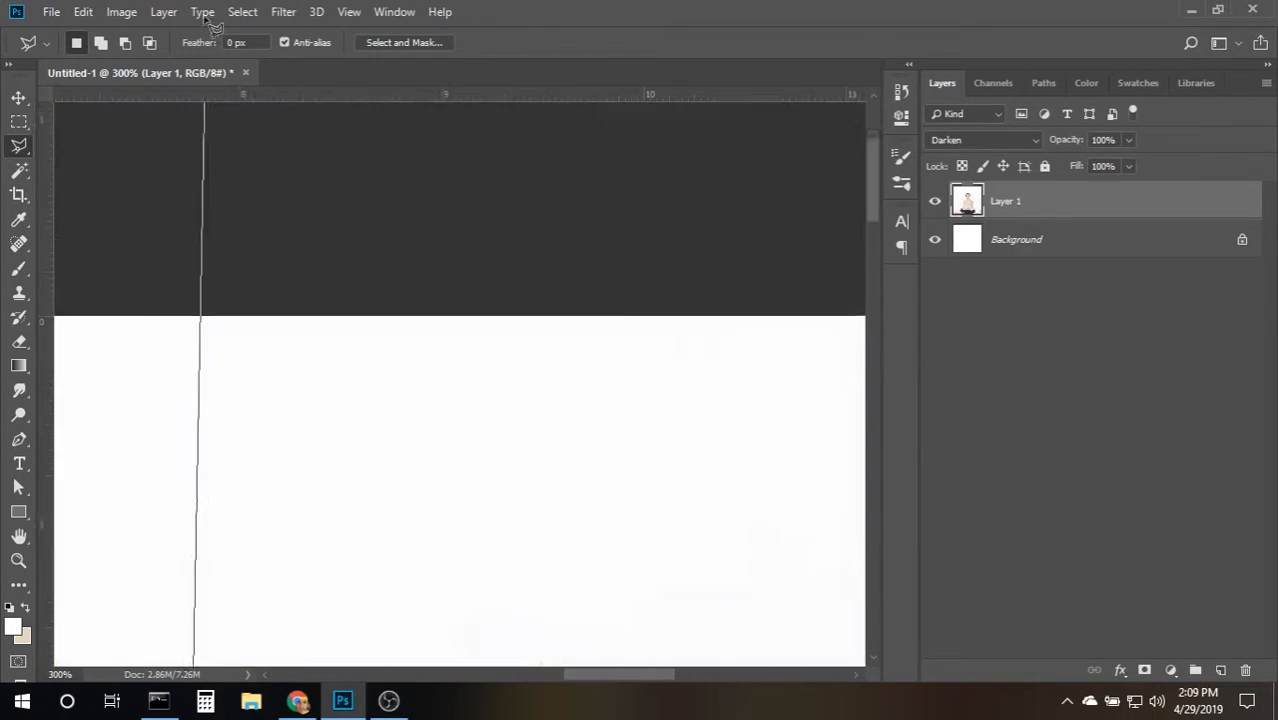
double_click(594, 497)
key(Delete)
Outline the tank top's neckline from strap to strap and up past the head, and delete the remaining neck and head.
click(605, 206)
click(619, 443)
click(466, 552)
click(400, 556)
click(315, 547)
click(235, 511)
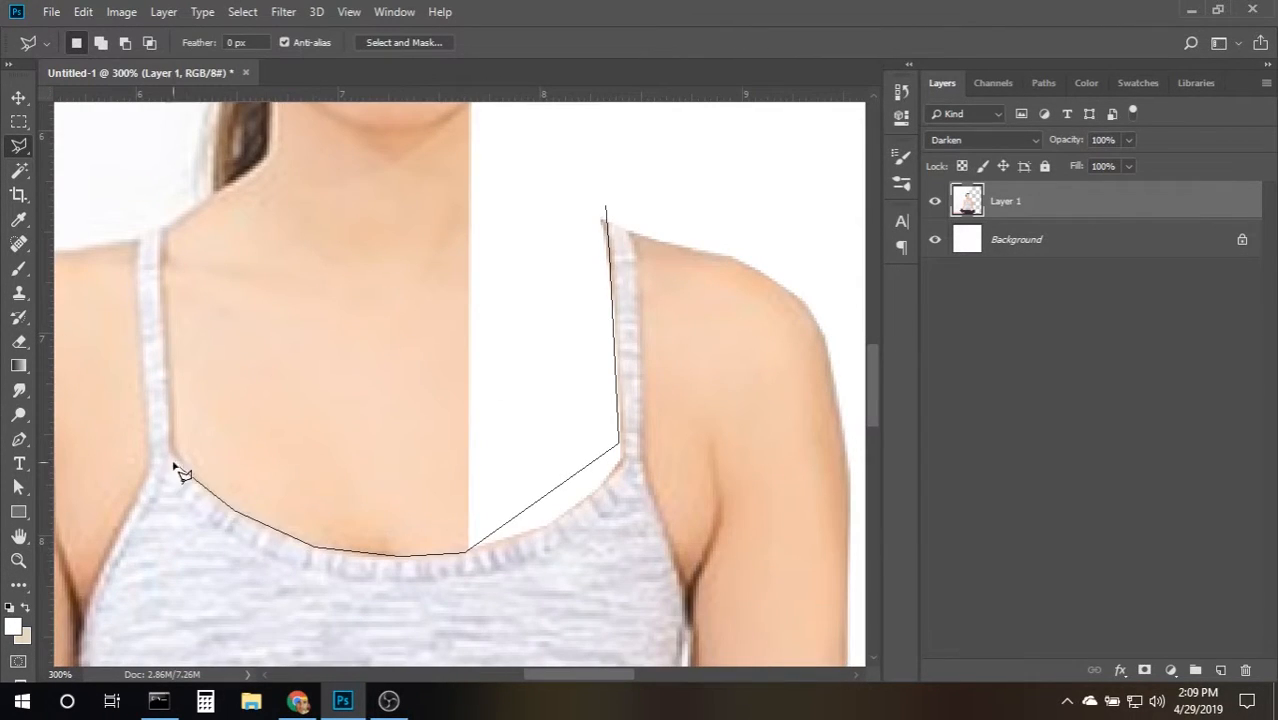
click(172, 452)
click(161, 244)
scroll(161, 240, up, 12)
key(Delete)
Outline the shoulder and outer arm on the photo's left side from the strap down to the forearm.
click(536, 336)
click(403, 368)
scroll(305, 454, down, 3)
click(283, 425)
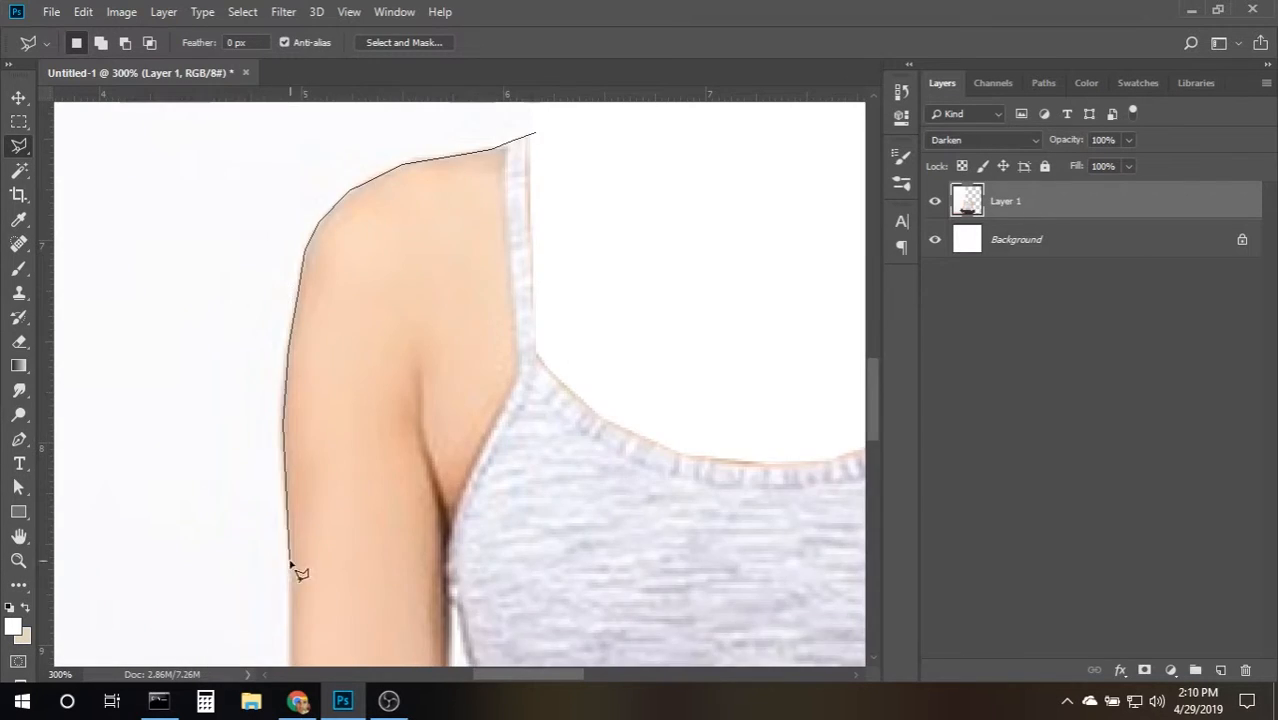
scroll(290, 564, down, 6)
scroll(290, 564, left, 2)
click(436, 268)
click(415, 385)
click(348, 450)
Extend the lasso outline from the wrist around the individual fingers of the hand on the photo's left side.
click(298, 540)
click(255, 601)
click(238, 540)
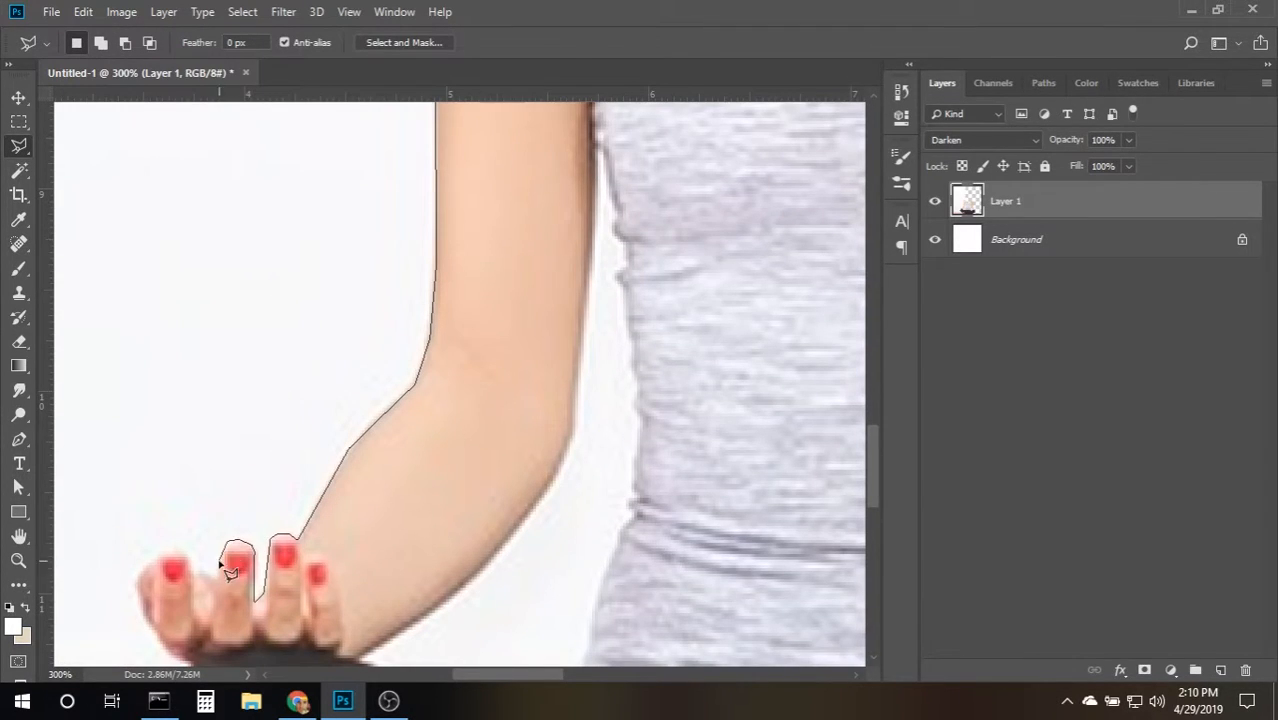
click(188, 557)
click(141, 575)
scroll(146, 600, down, 5)
Continue the outline around the knee on the photo's left side and down past the foot to the toes.
click(190, 428)
click(125, 508)
click(133, 587)
scroll(145, 592, down, 5)
click(226, 426)
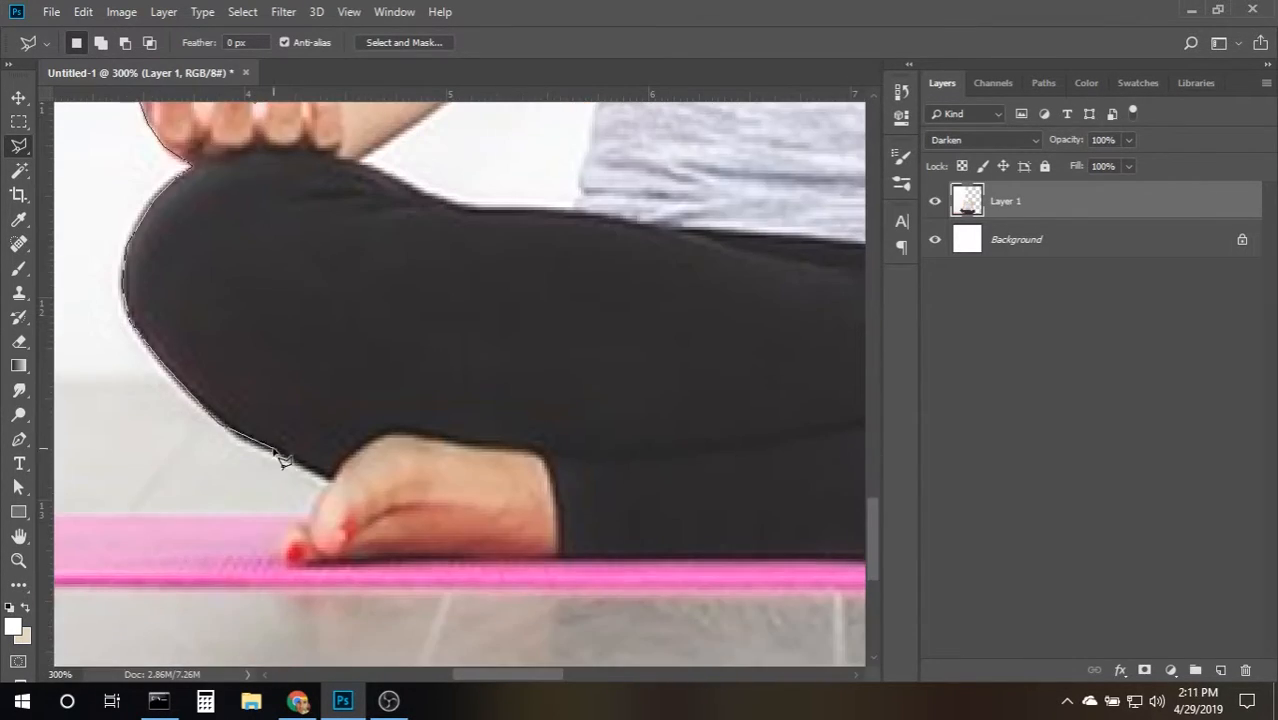
click(334, 480)
click(291, 563)
Run the outline along the underside of the legs, close it around the remaining background, and delete that area.
scroll(456, 560, right, 8)
click(713, 283)
key(ctrl+minus)
key(ctrl+minus)
click(84, 107)
key(Delete)
key(v)
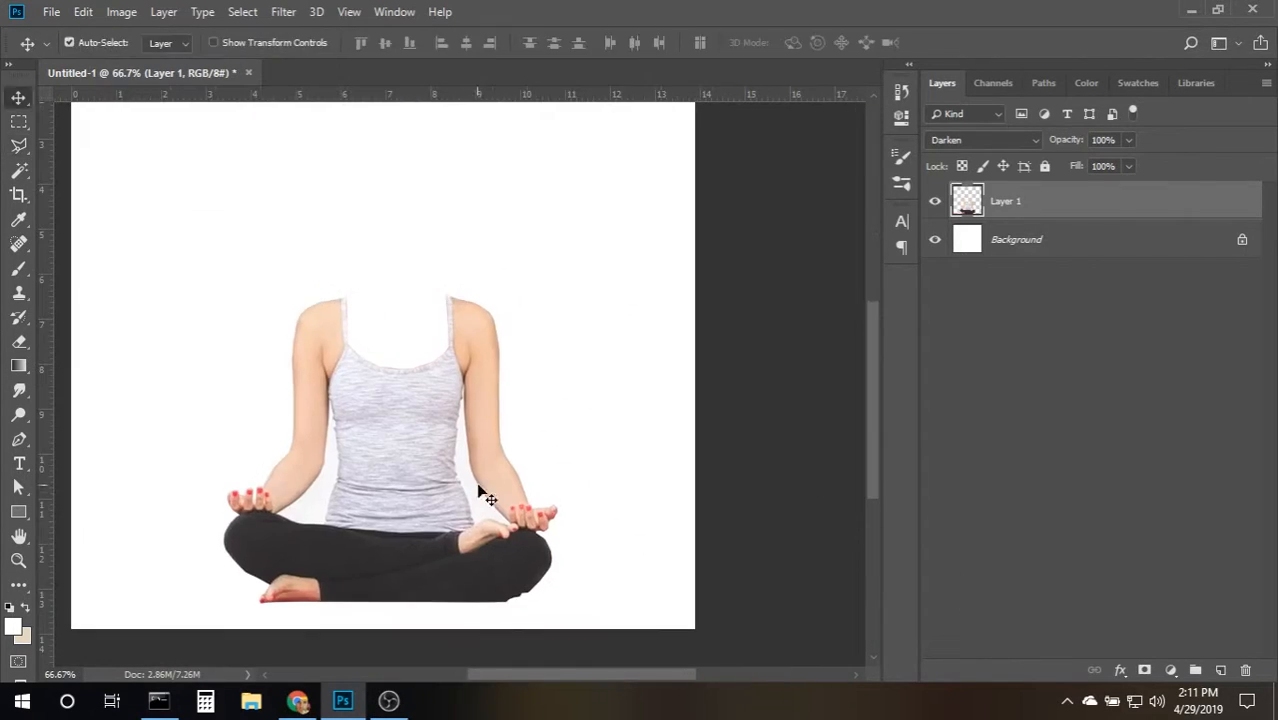
Outline the gap between the torso and the right-side arm, tracing the arm's inner edge up to the armpit.
key(l)
scroll(484, 520, up, 3)
click(610, 502)
click(510, 364)
click(453, 273)
scroll(436, 224, up, 5)
click(409, 190)
Trace the gap outline down the shirt's edge and along the raised foot, close it, and delete the enclosed background.
click(387, 243)
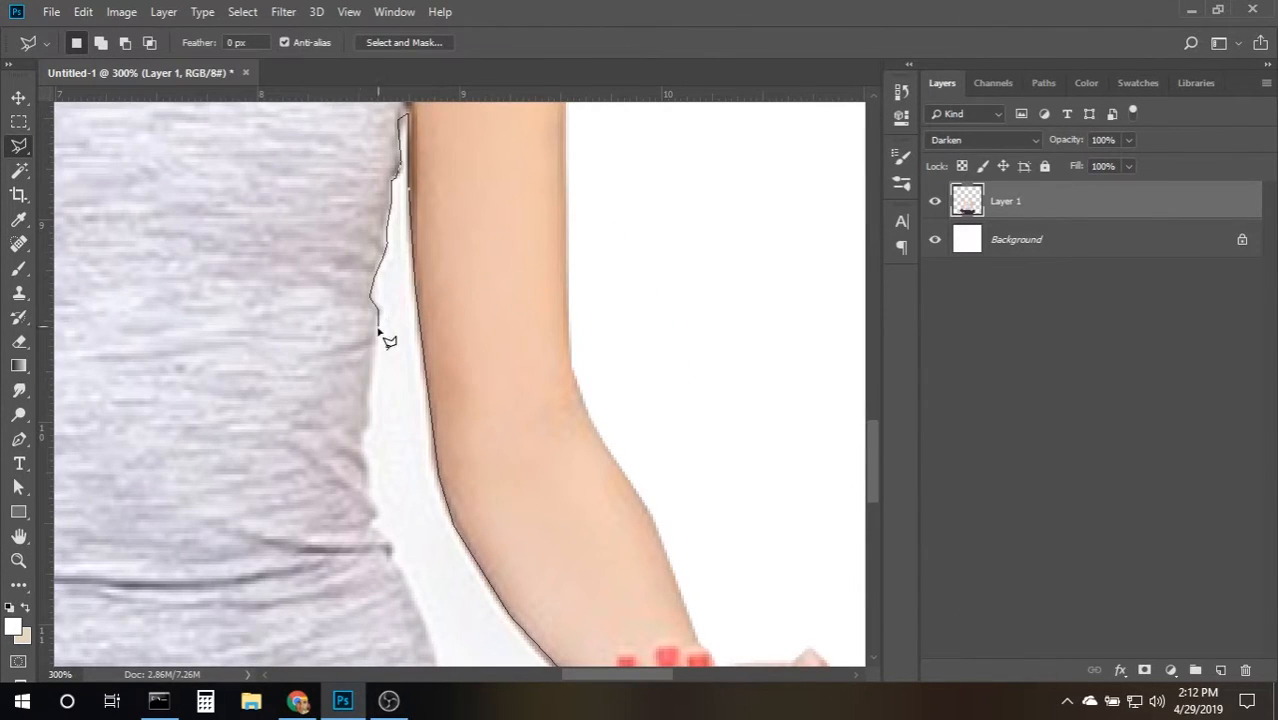
click(363, 432)
click(369, 512)
click(391, 549)
scroll(399, 556, down, 5)
click(455, 541)
click(515, 517)
click(600, 543)
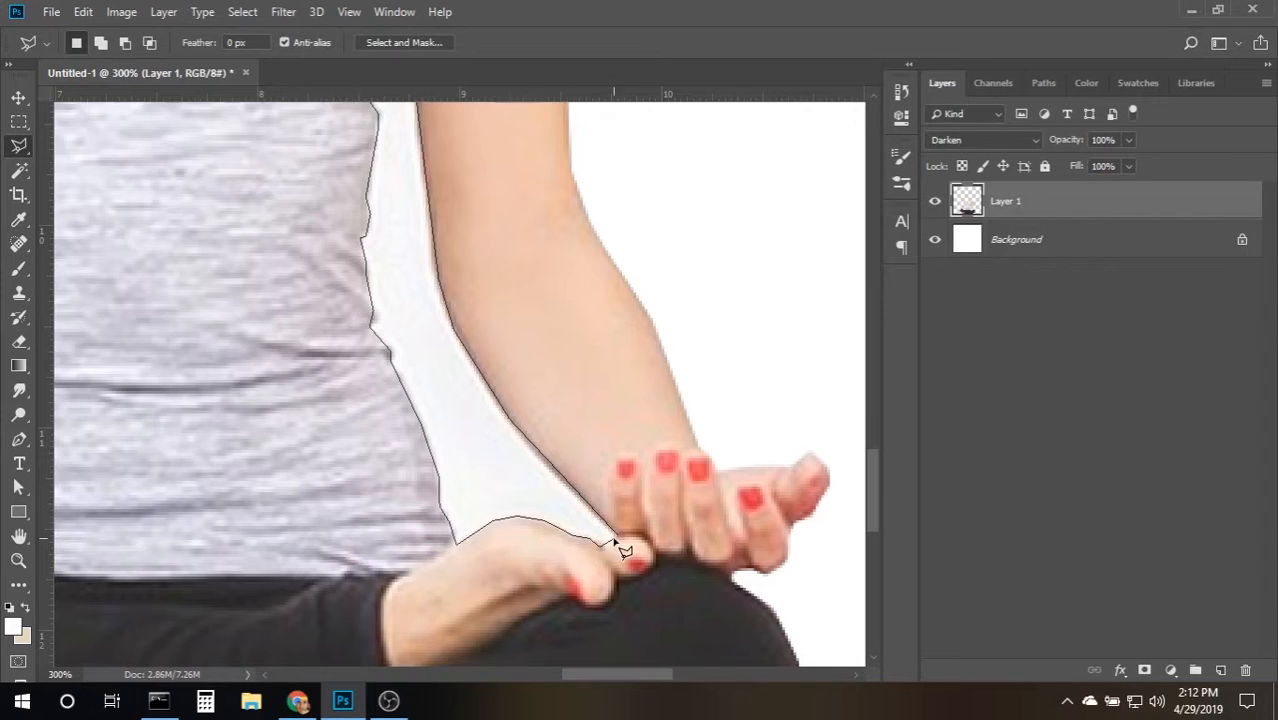
click(614, 541)
key(Delete)
Outline the gap beside the left-side arm, following the inner forearm and the top of the leg to the shirt hem.
scroll(500, 400, left, 15)
click(361, 423)
click(275, 555)
scroll(200, 628, down, 5)
click(252, 522)
click(363, 520)
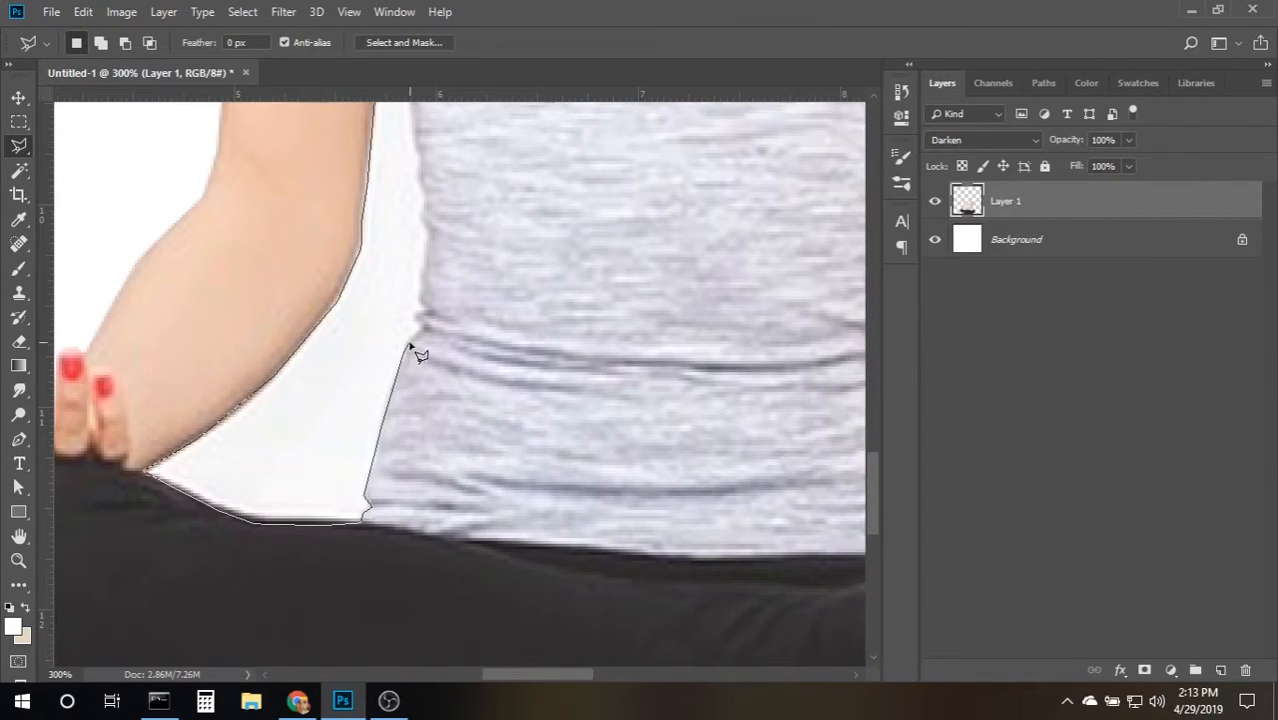
Trace the gap outline up the shirt's side to the armpit, close it, clear the background inside and deselect.
click(409, 344)
click(421, 322)
click(428, 234)
click(417, 176)
scroll(411, 178, up, 5)
double_click(409, 249)
key(ctrl+0)
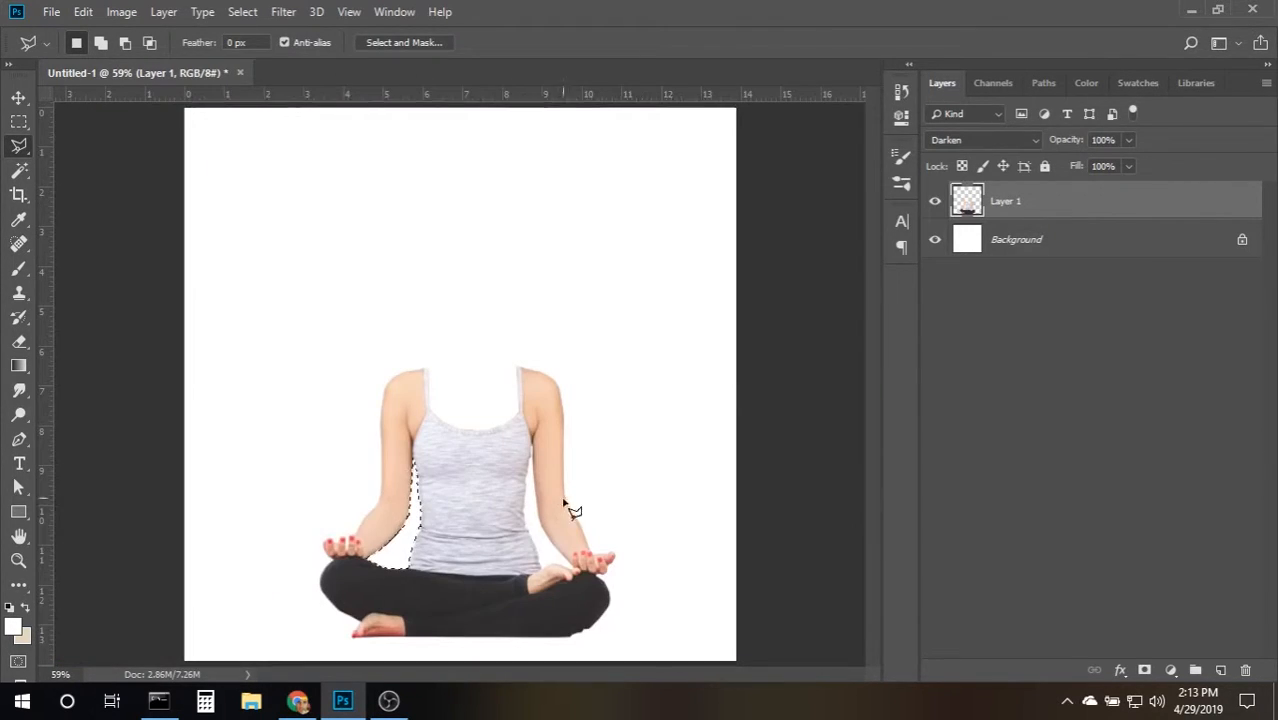
key(v)
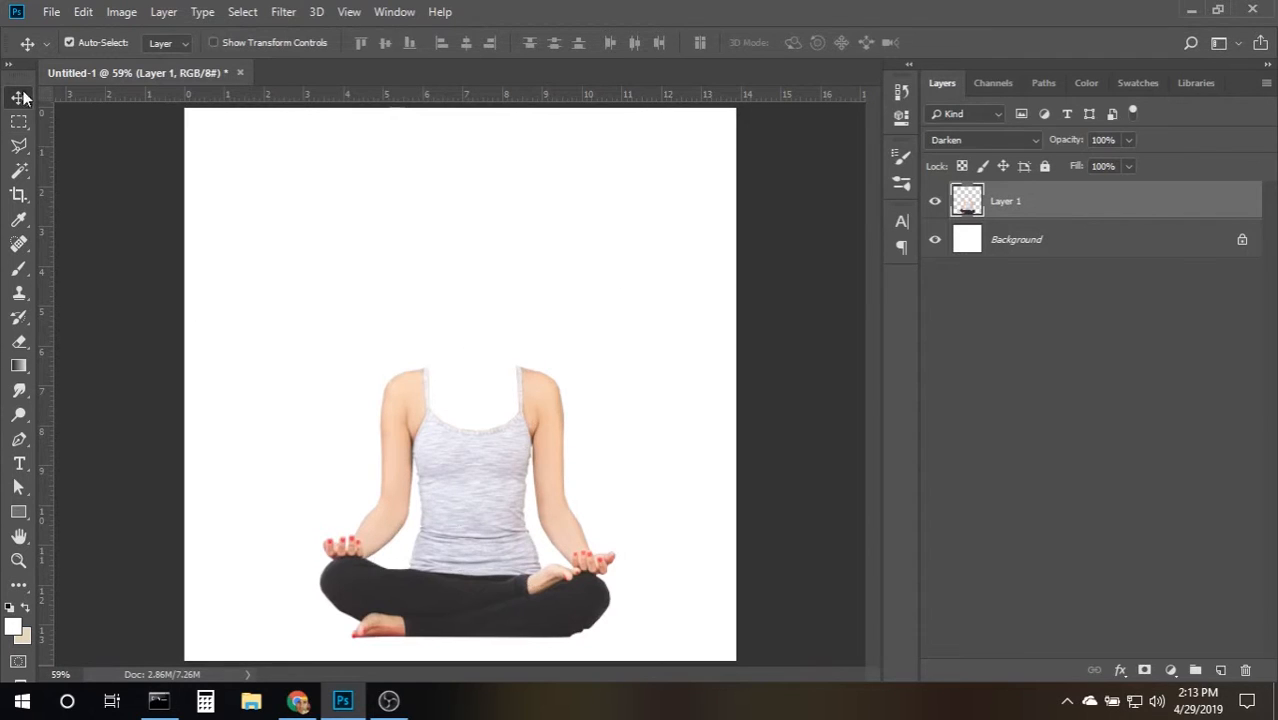
Crop the document to the existing canvas bounds with Delete Cropped Pixels on, removing the photo's pixels outside the canvas.
click(18, 195)
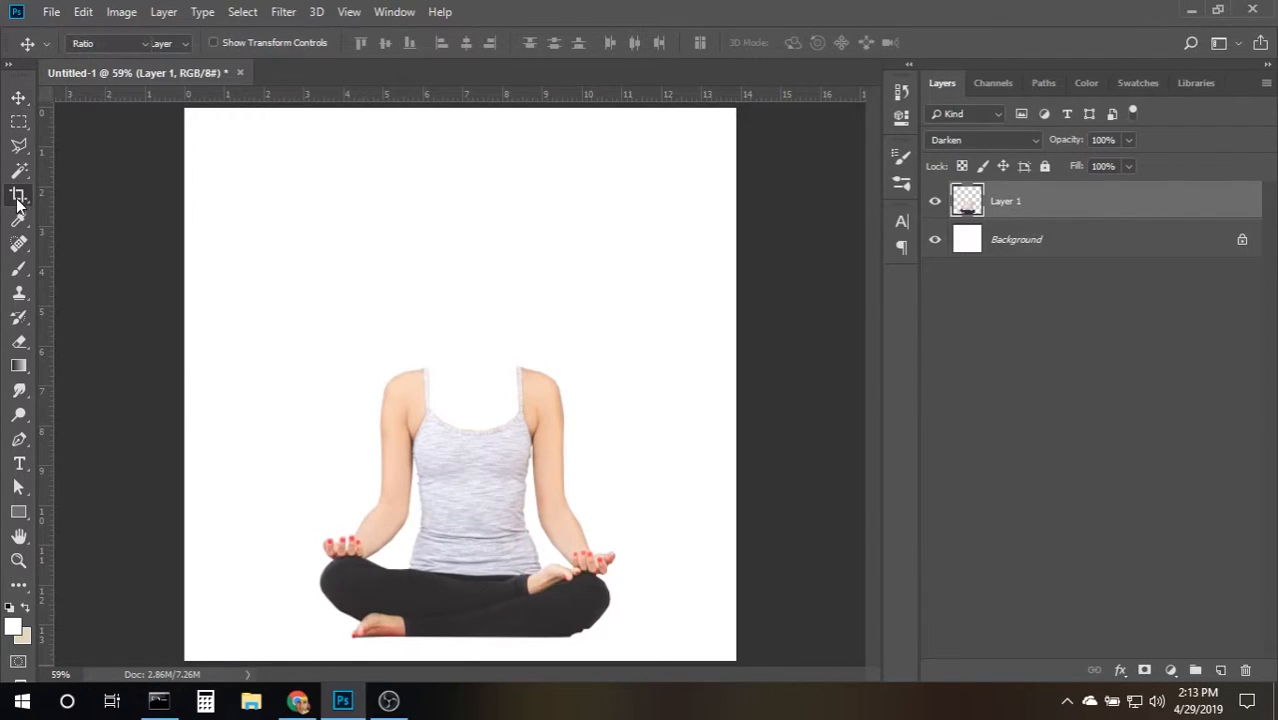
click(378, 280)
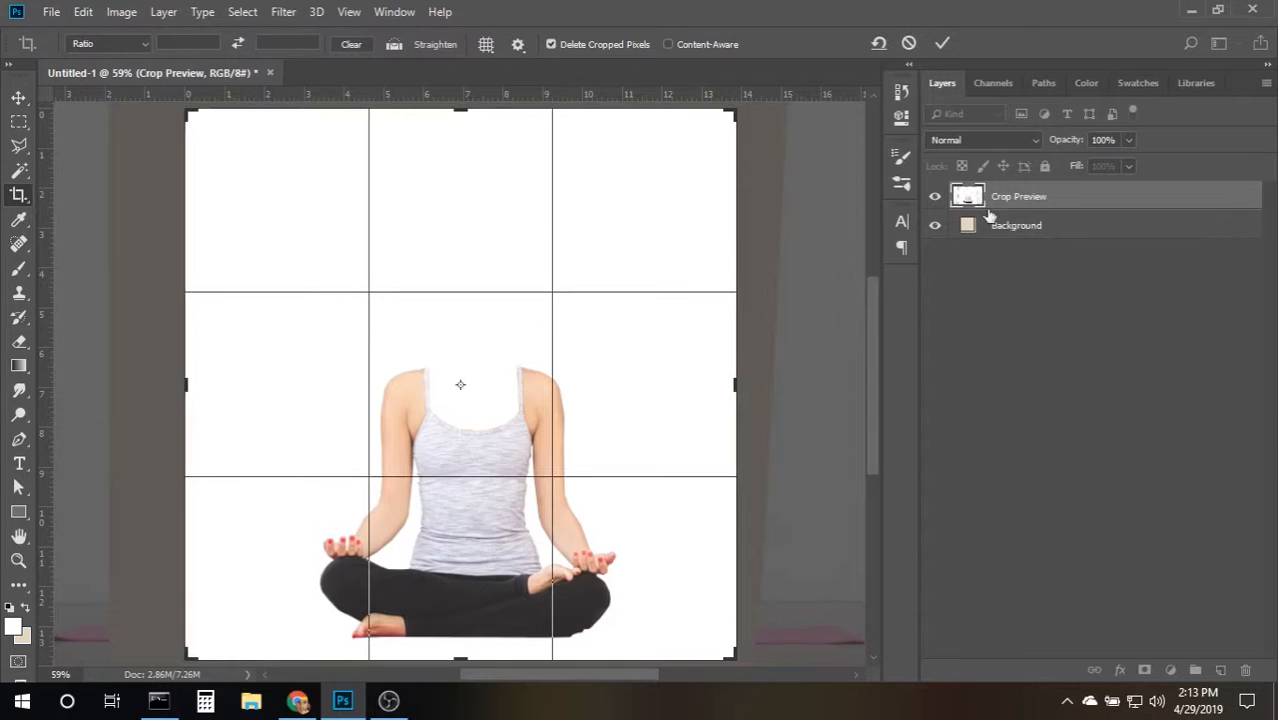
click(940, 44)
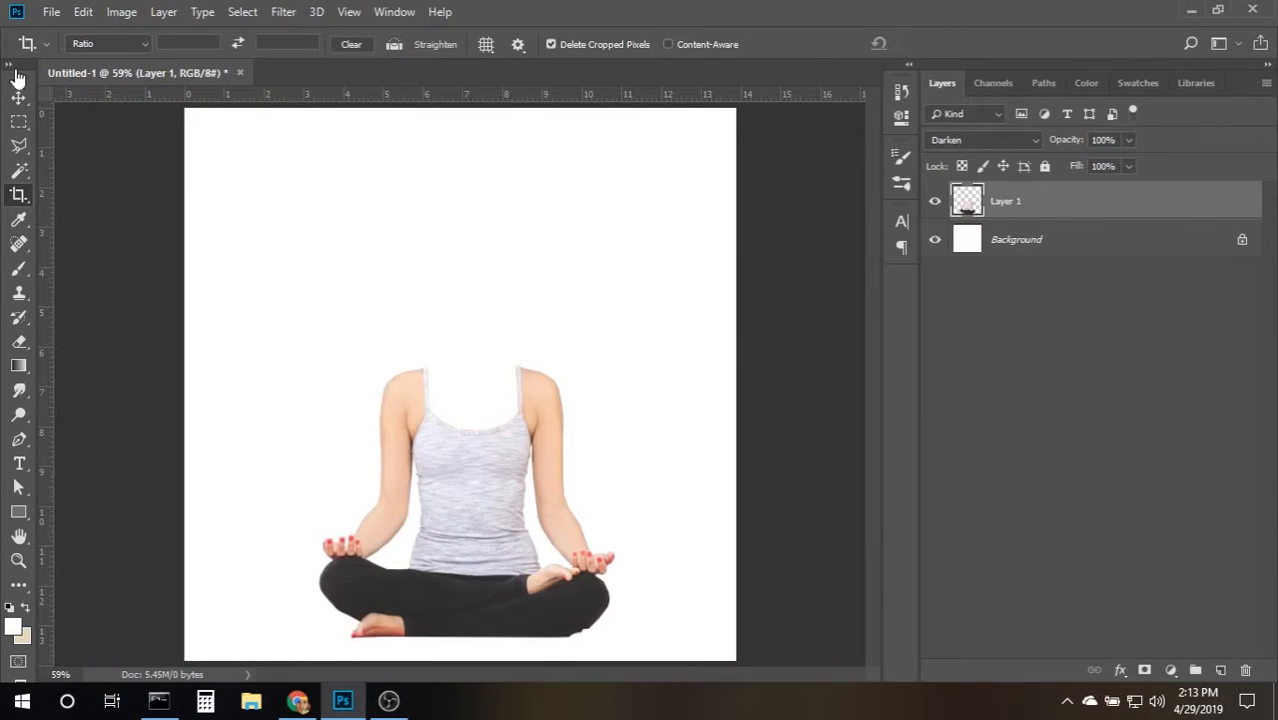
click(18, 145)
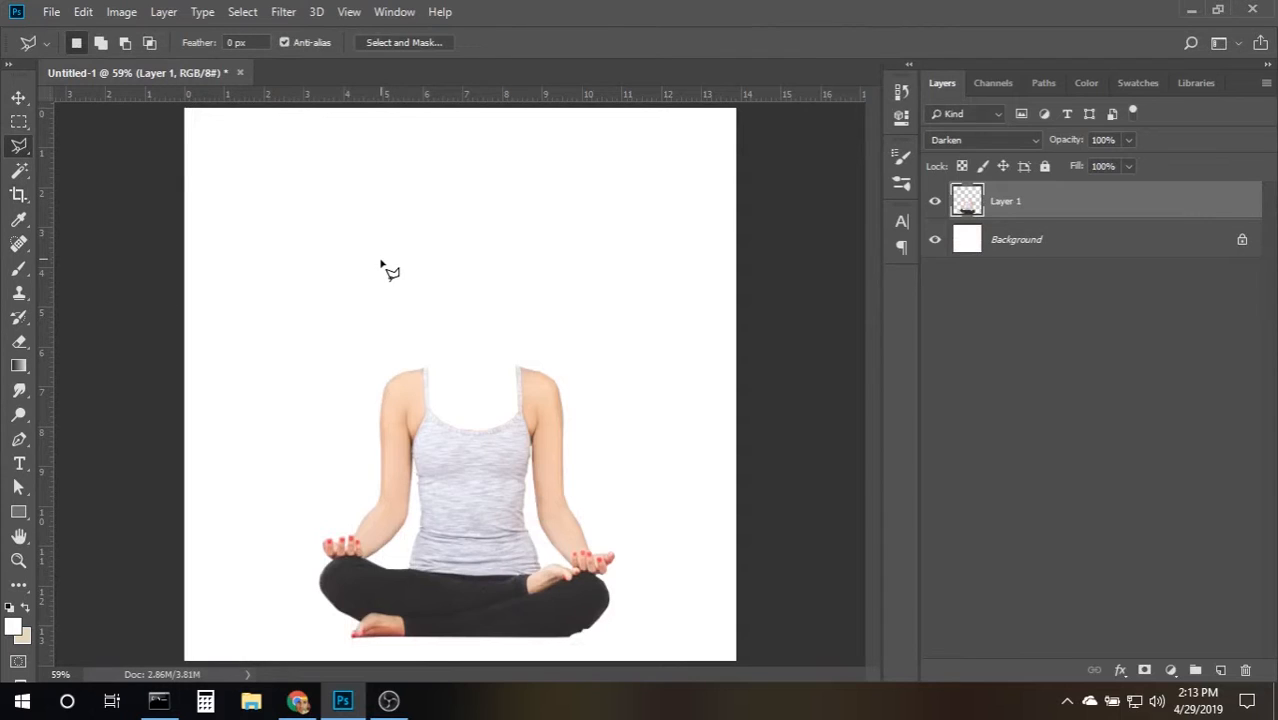
click(283, 294)
click(529, 317)
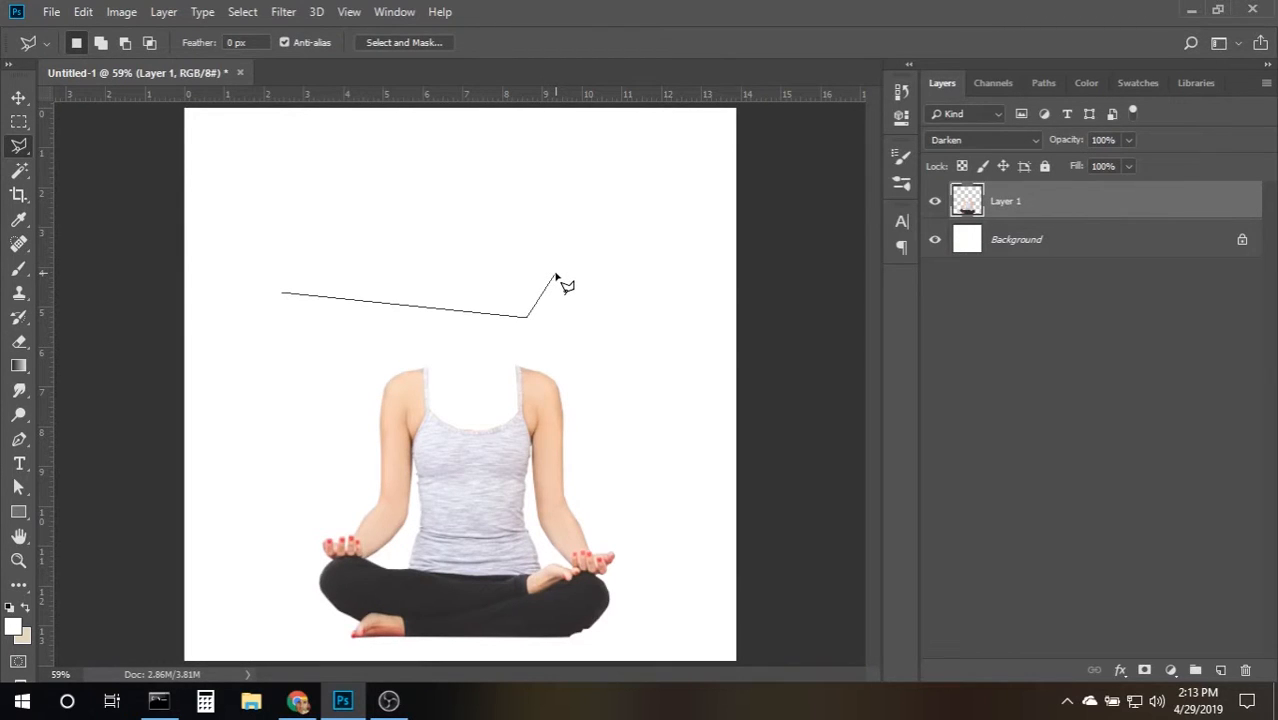
key(BackSpace)
key(Escape)
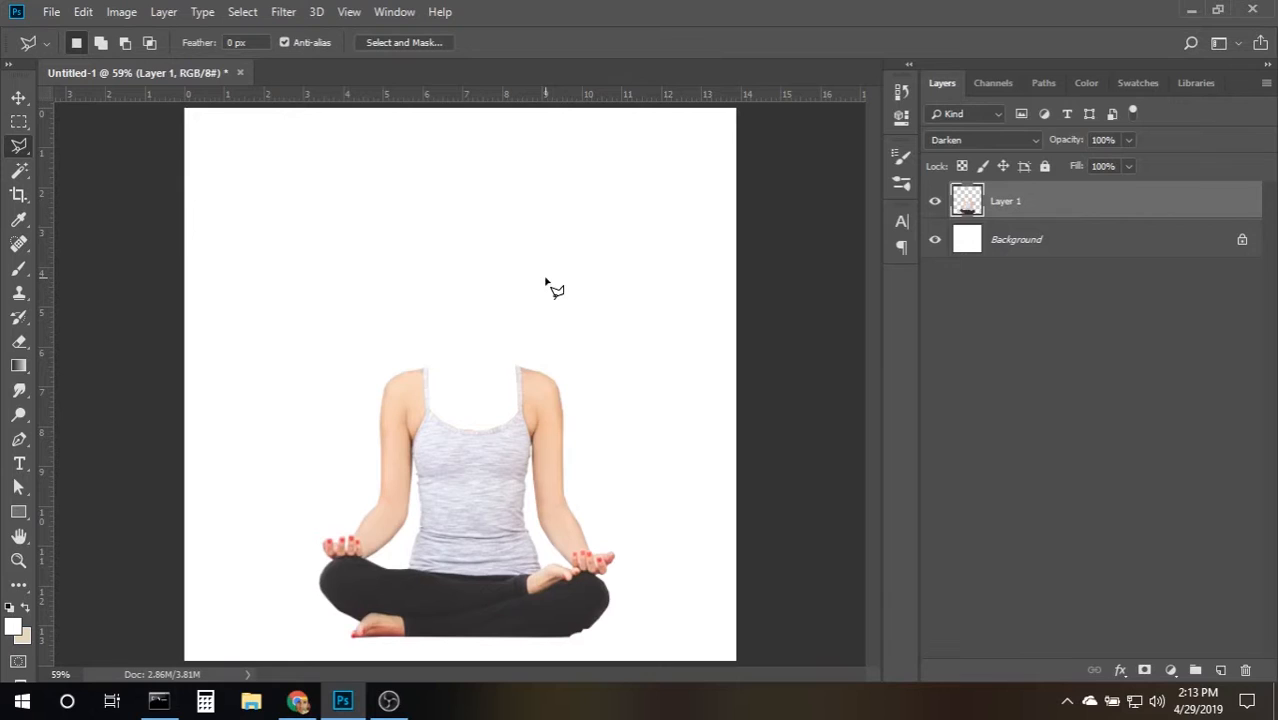
click(339, 271)
click(489, 240)
key(BackSpace)
key(Escape)
key(ctrl+plus)
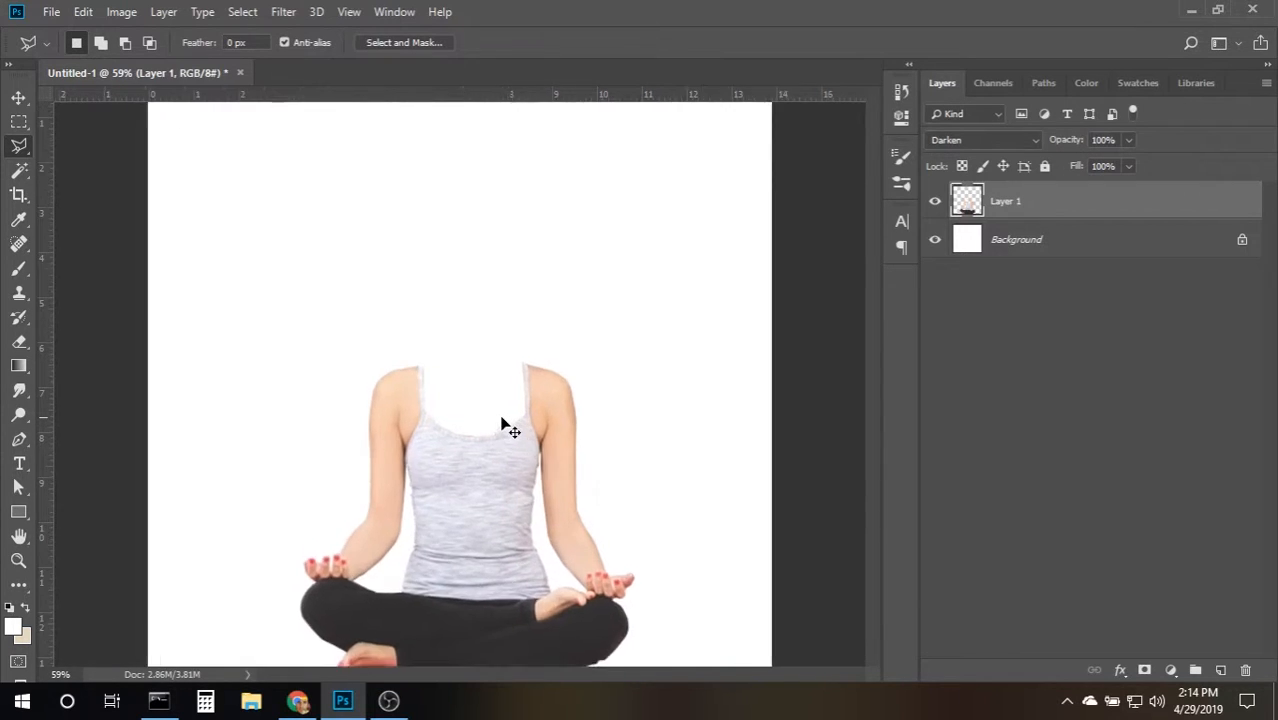
key(ctrl+plus)
key(ctrl+plus)
key(ctrl+plus)
click(401, 433)
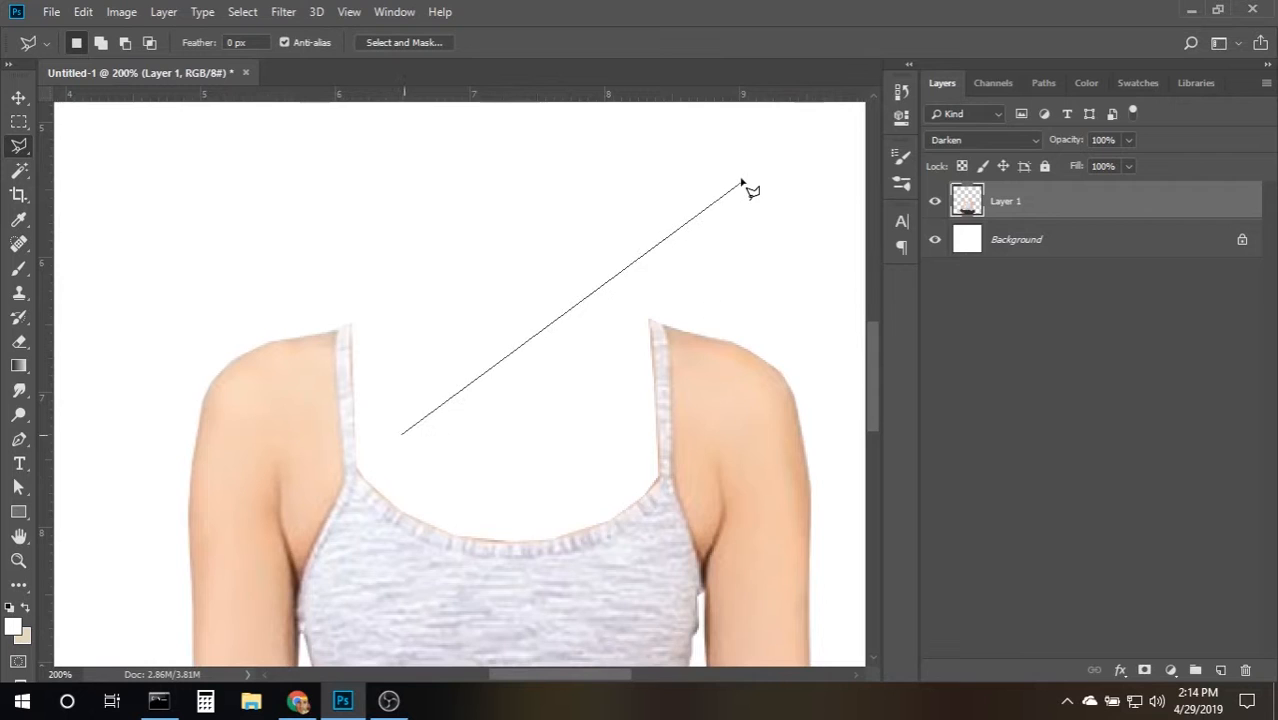
click(735, 179)
click(404, 193)
click(317, 293)
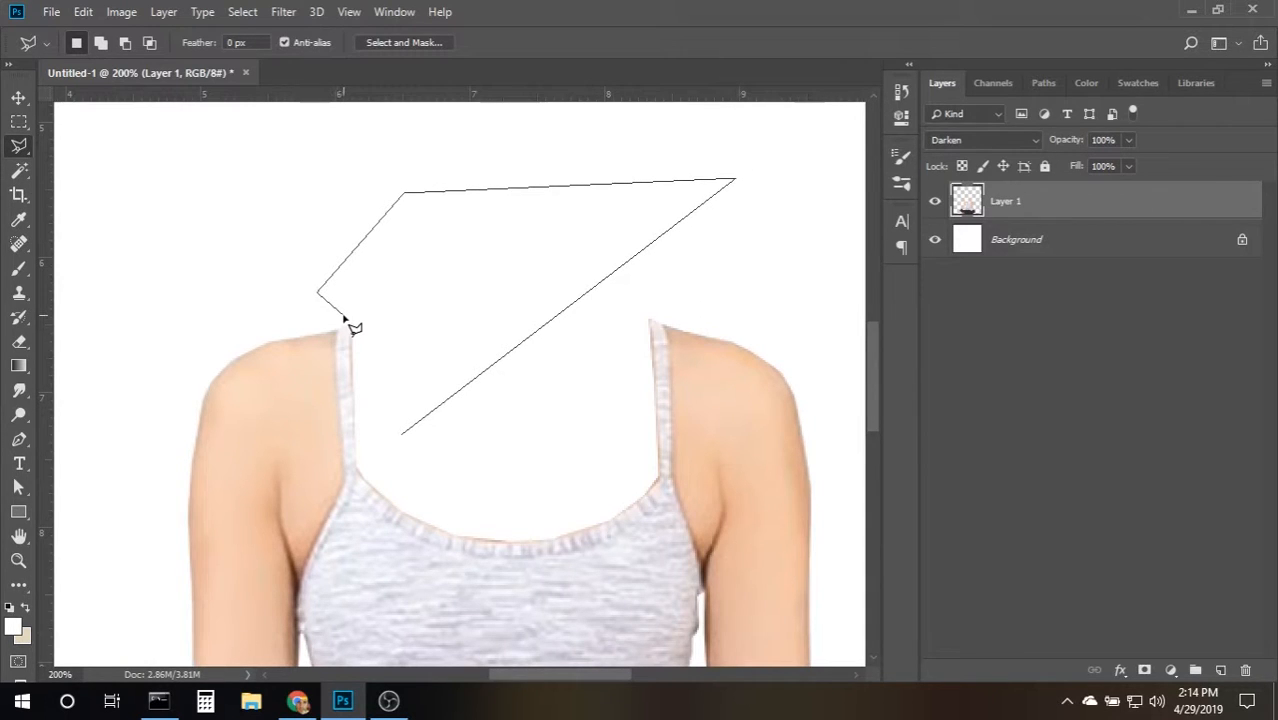
mouse_move(345, 408)
mouse_down()
mouse_move(302, 365)
mouse_move(243, 257)
mouse_move(500, 284)
mouse_move(518, 326)
mouse_up()
click(210, 220)
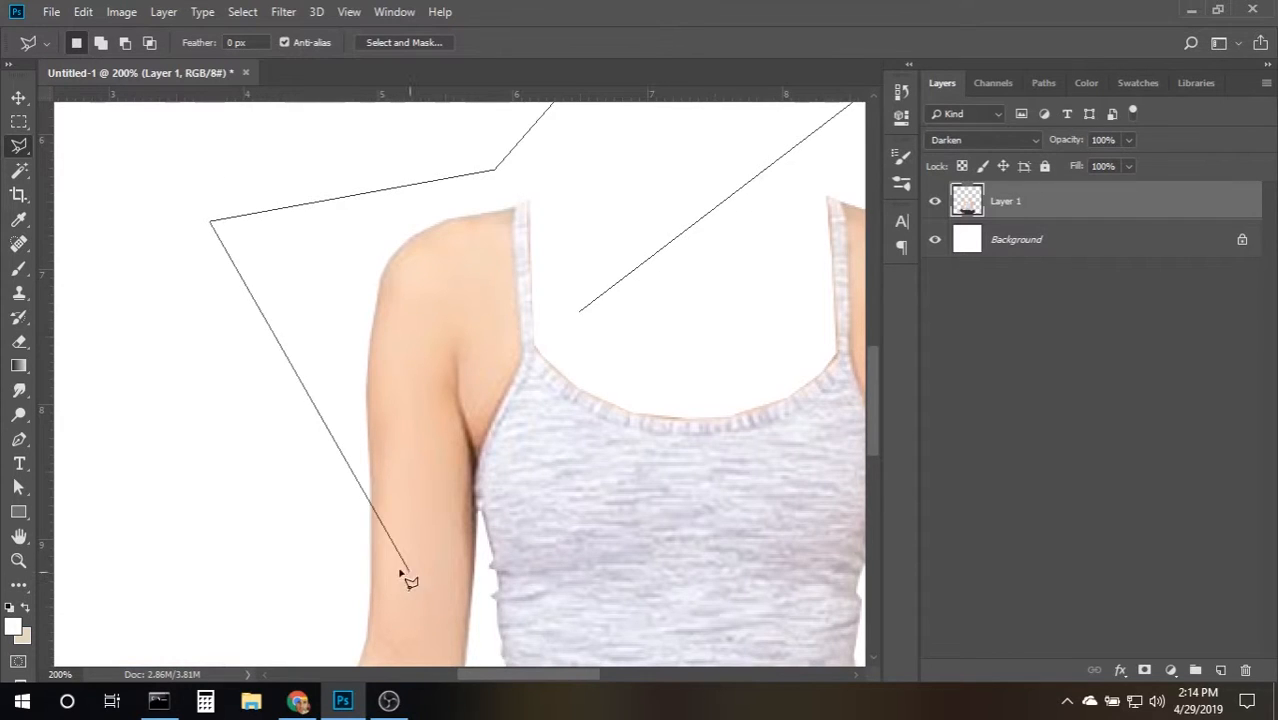
click(313, 522)
mouse_move(470, 573)
mouse_down()
mouse_move(397, 340)
mouse_move(425, 380)
mouse_up()
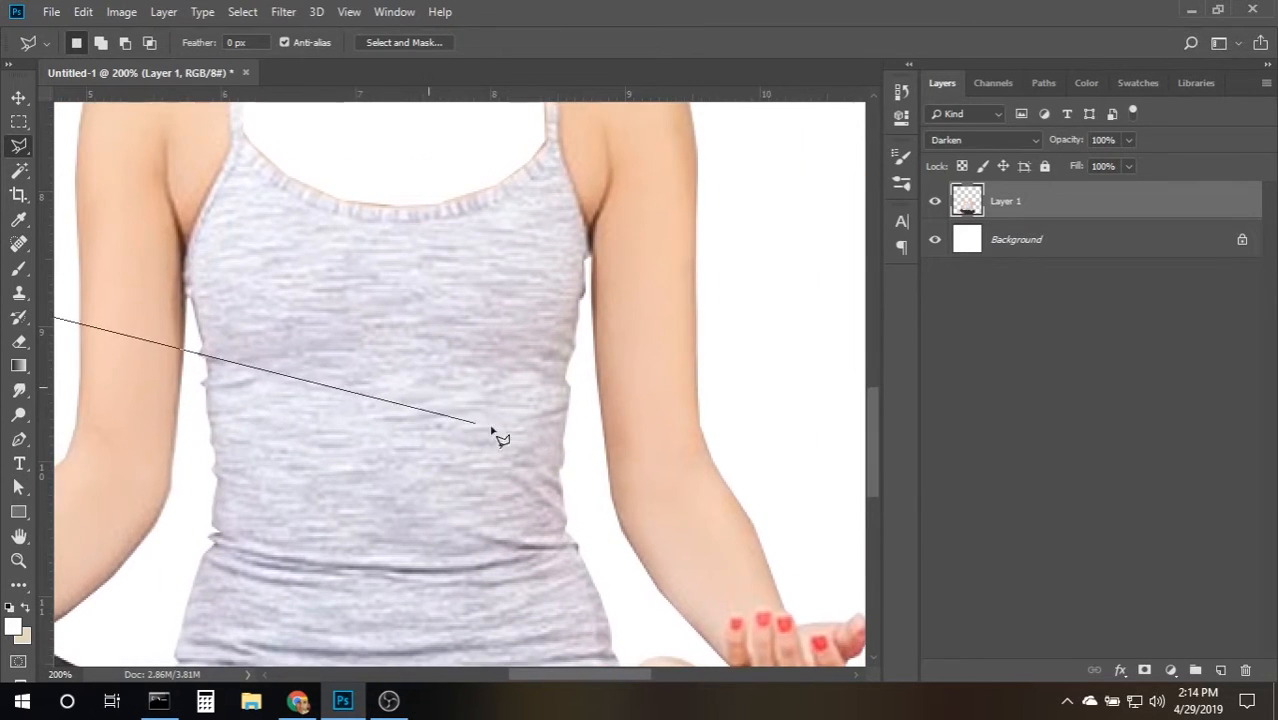
key(BackSpace)
key(BackSpace)
key(BackSpace)
key(BackSpace)
key(BackSpace)
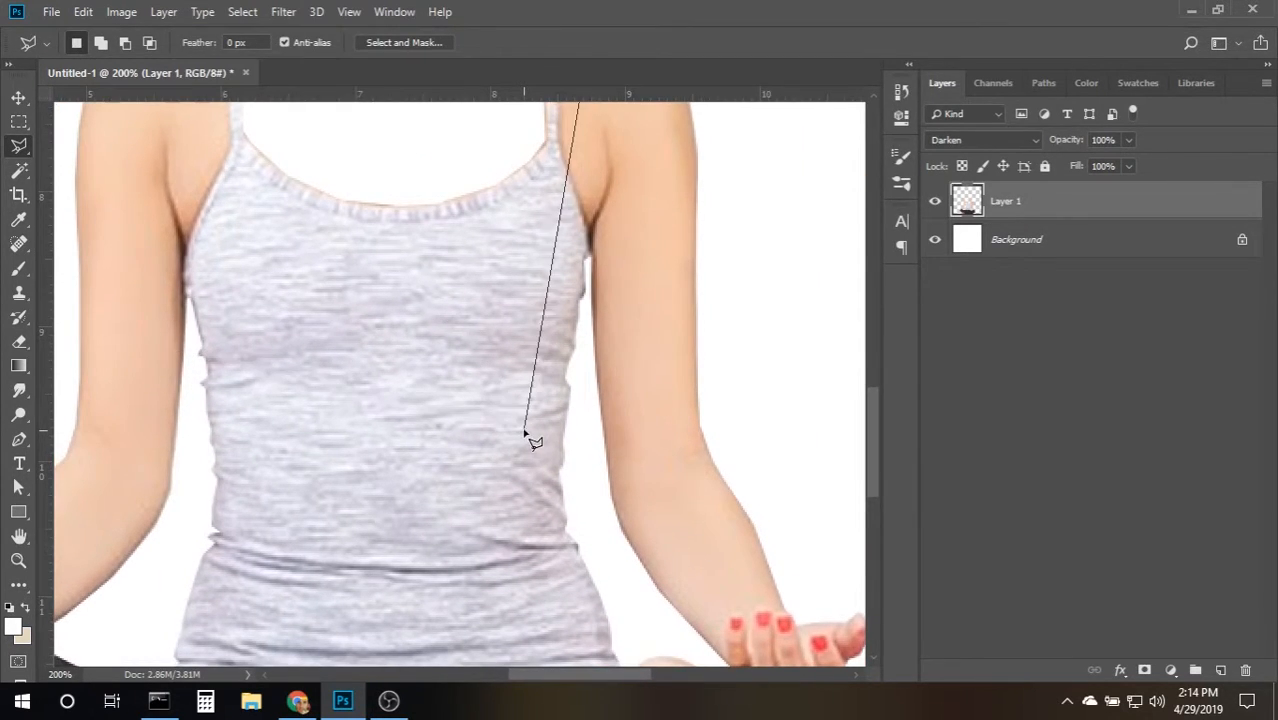
key(ctrl+0)
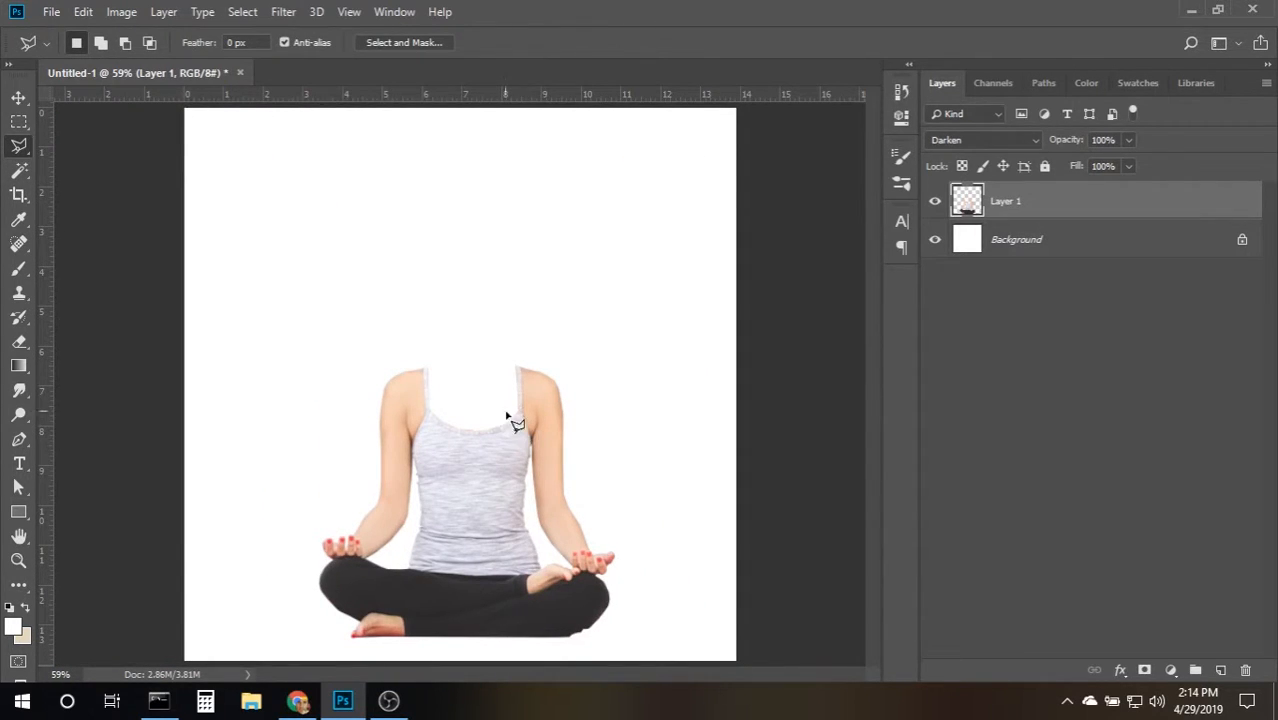
Switch to the browser and copy the photo of the two orange tigers from its Pexels page.
click(18, 91)
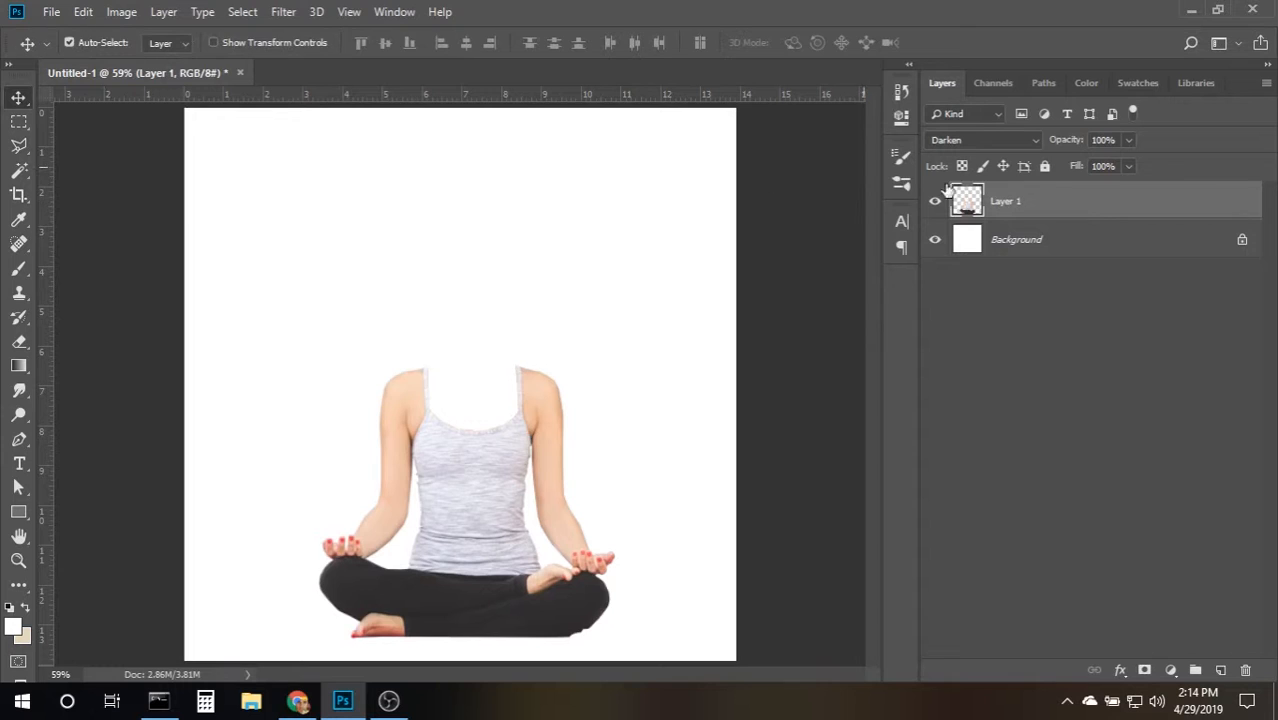
key(alt+Tab)
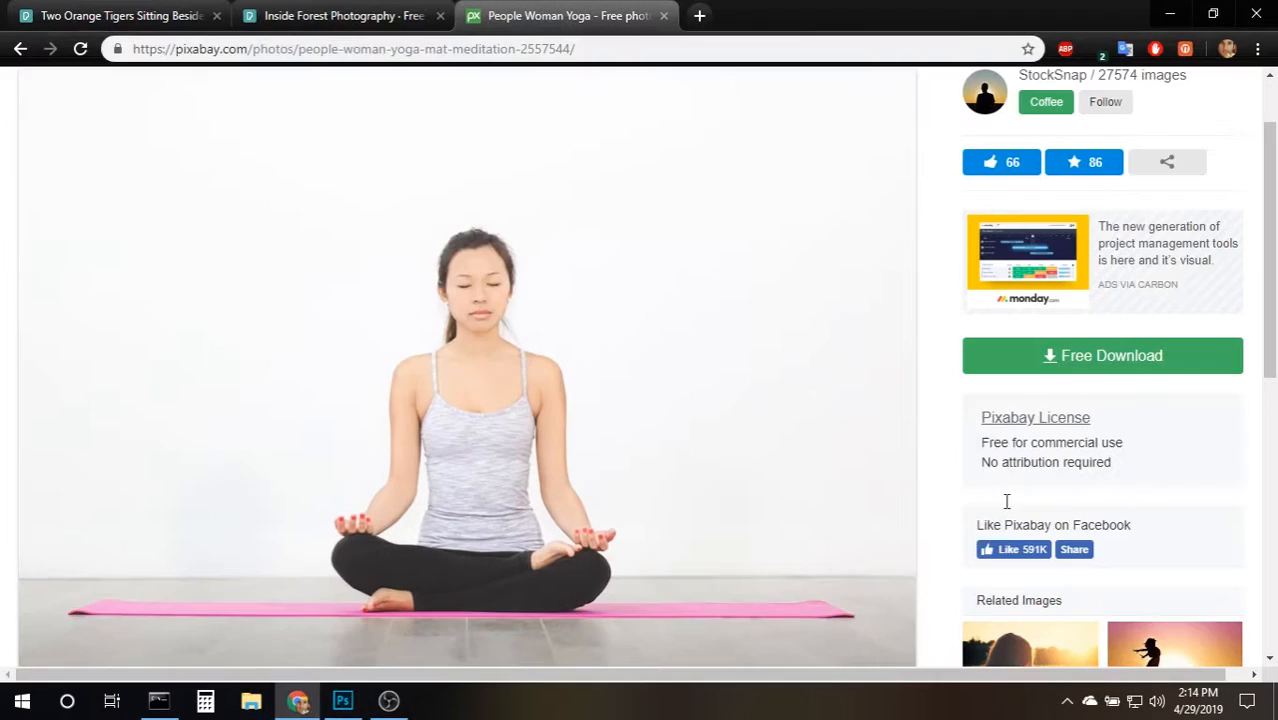
click(395, 12)
click(141, 14)
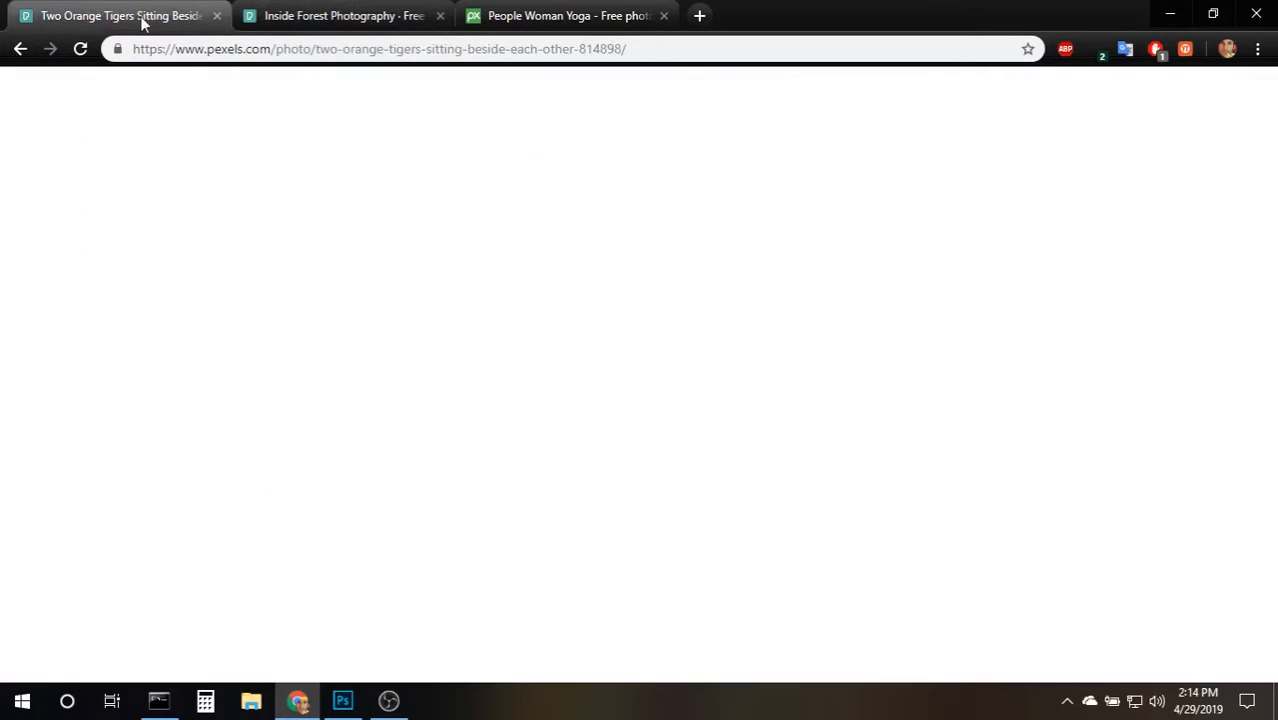
right_click(627, 286)
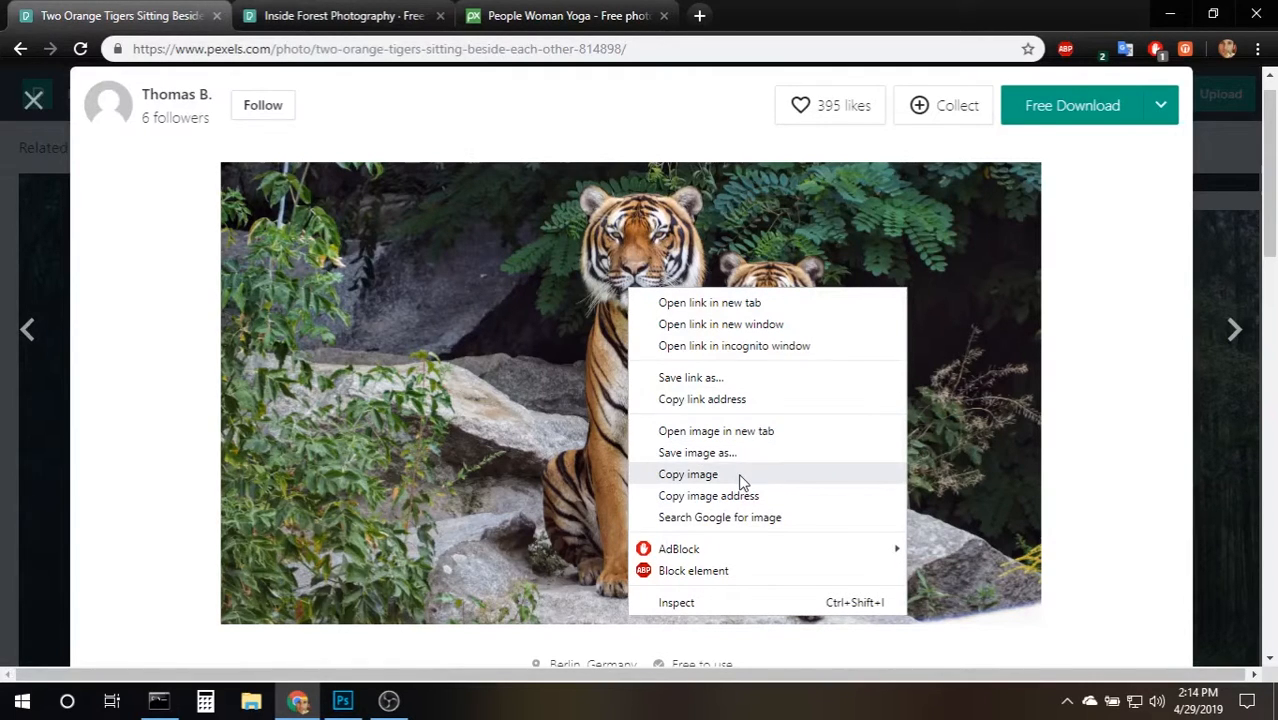
click(688, 474)
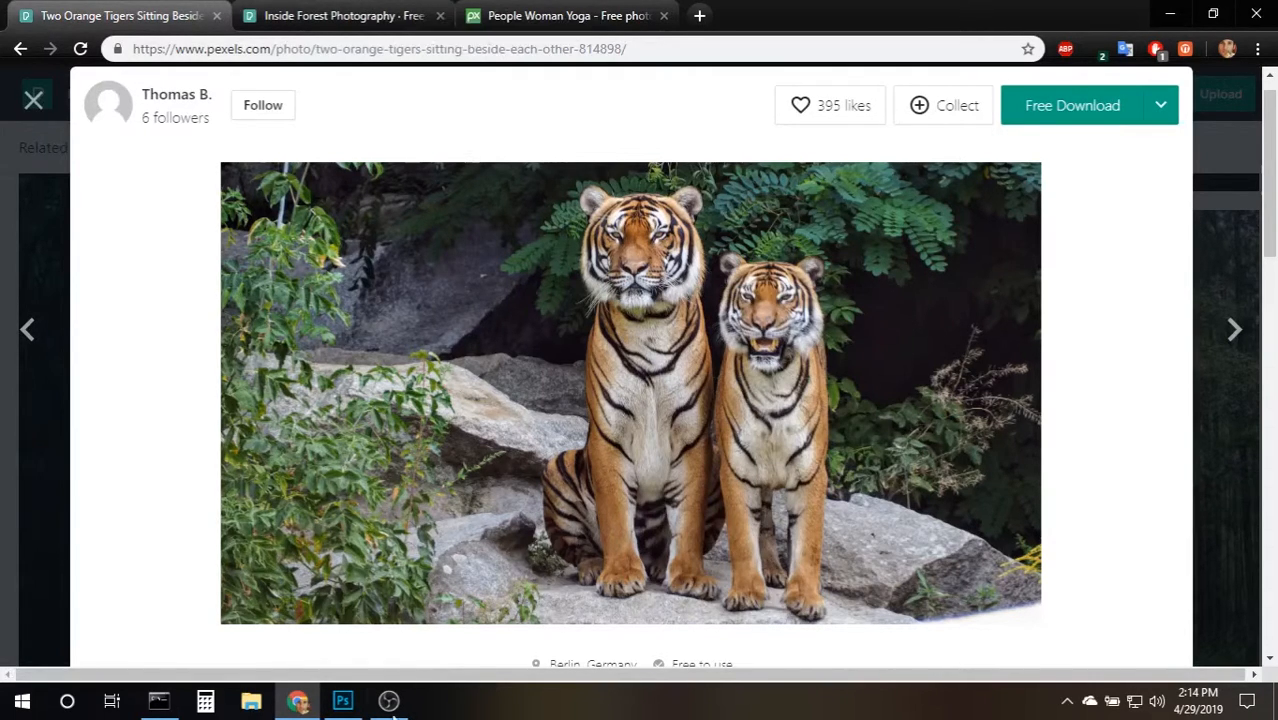
Return to Photoshop, paste the tiger photo on a new layer beneath the woman, and set the woman layer's blend mode to Normal.
click(342, 700)
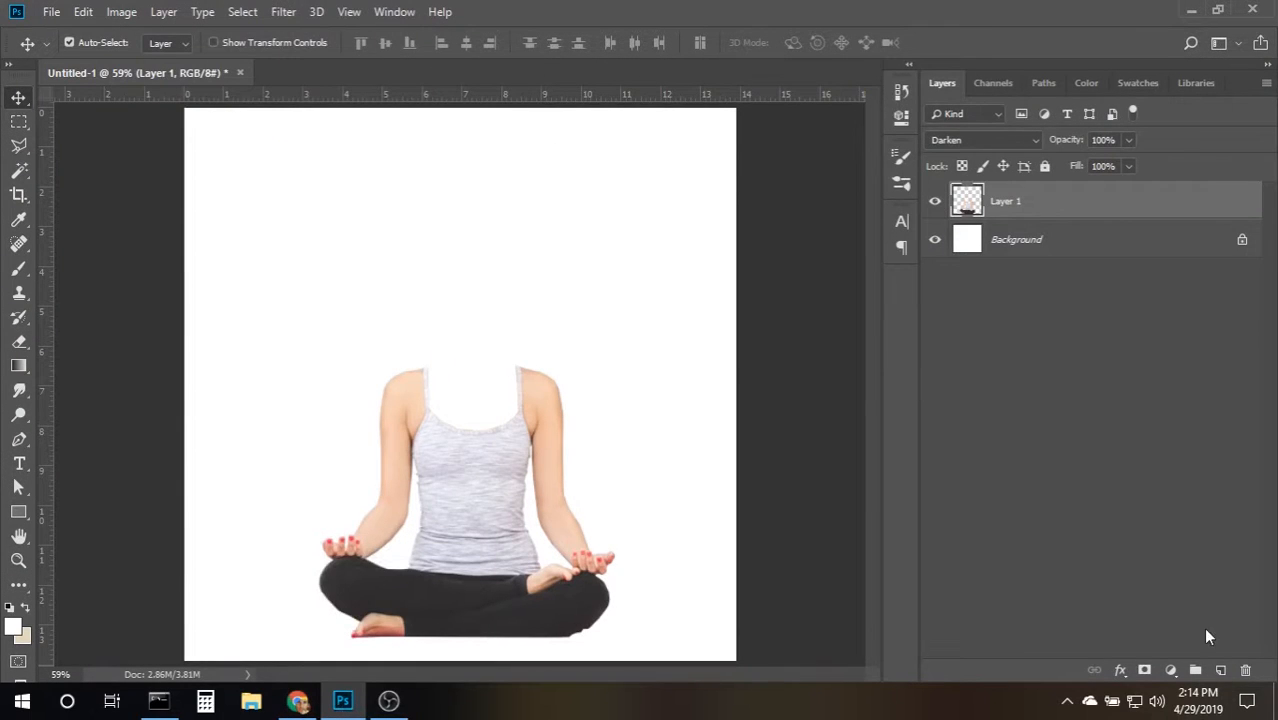
click(1220, 670)
drag(1082, 210, 1093, 257)
key(ctrl+v)
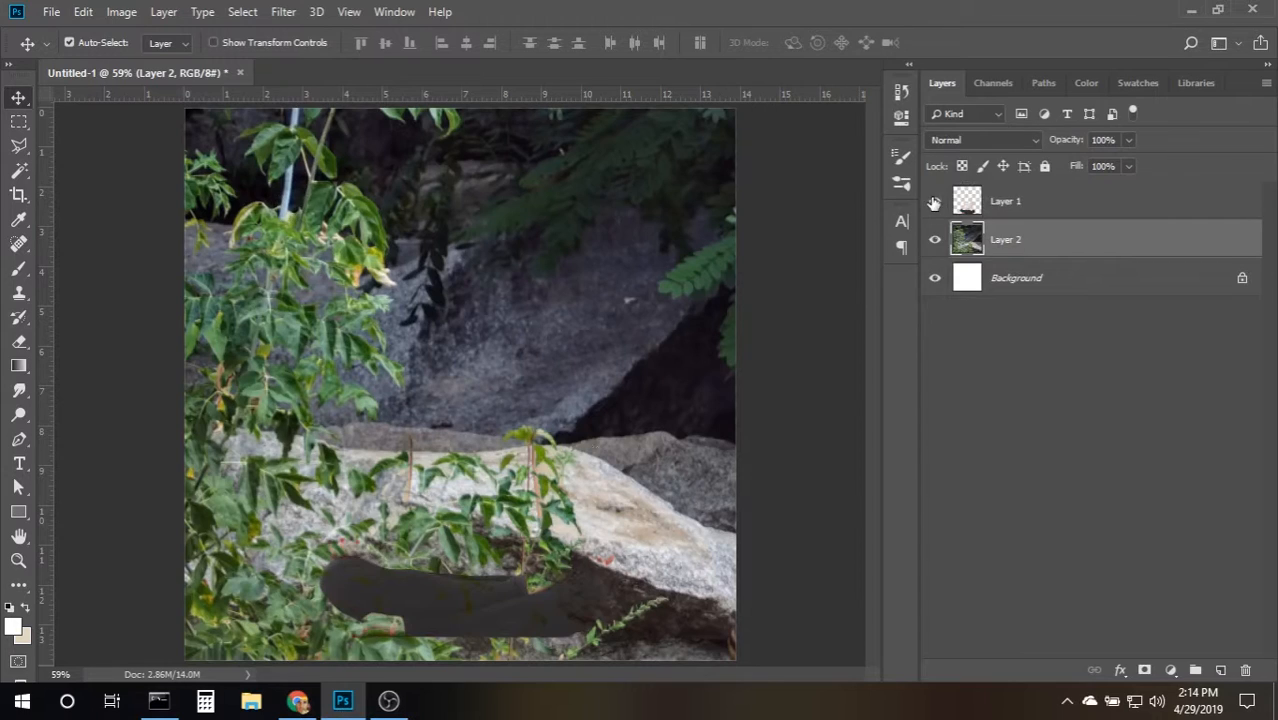
click(1000, 202)
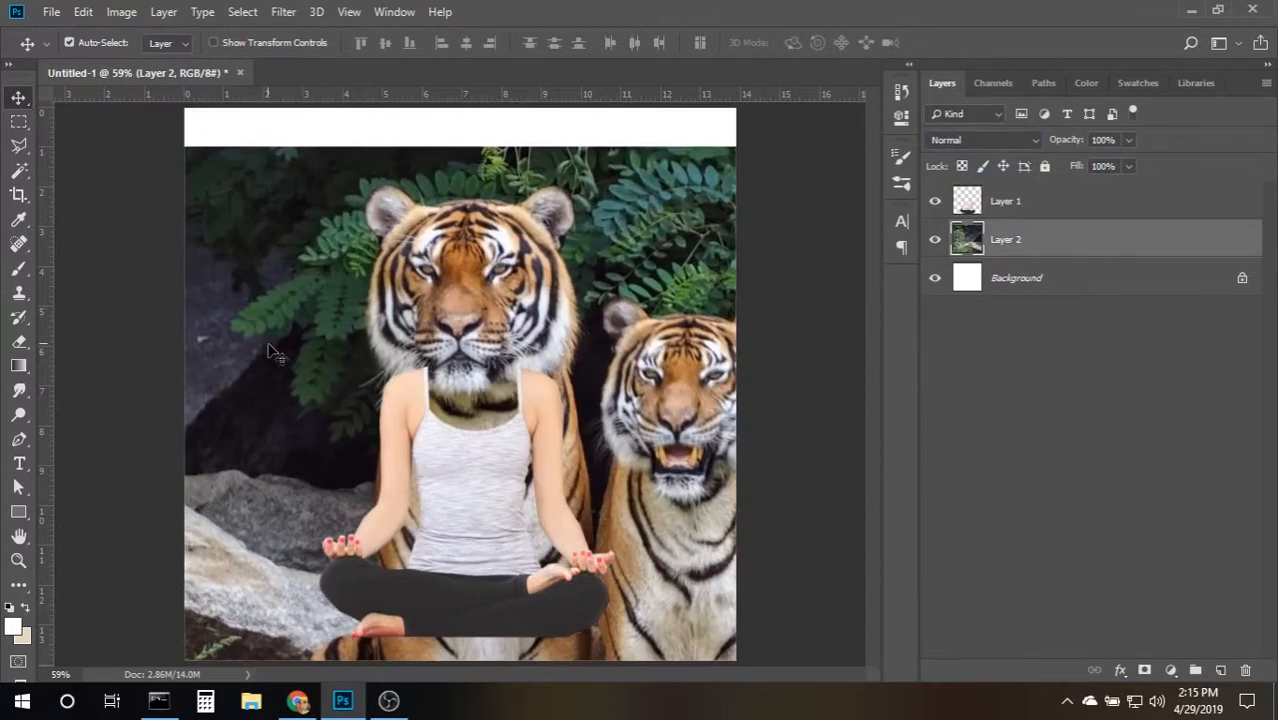
Scale the tiger photo to about 52% and position it so the larger tiger's head sits on the woman's neck.
key(ctrl+t)
key(ctrl+0)
drag(751, 284, 630, 320)
key(ctrl+0)
drag(557, 340, 600, 314)
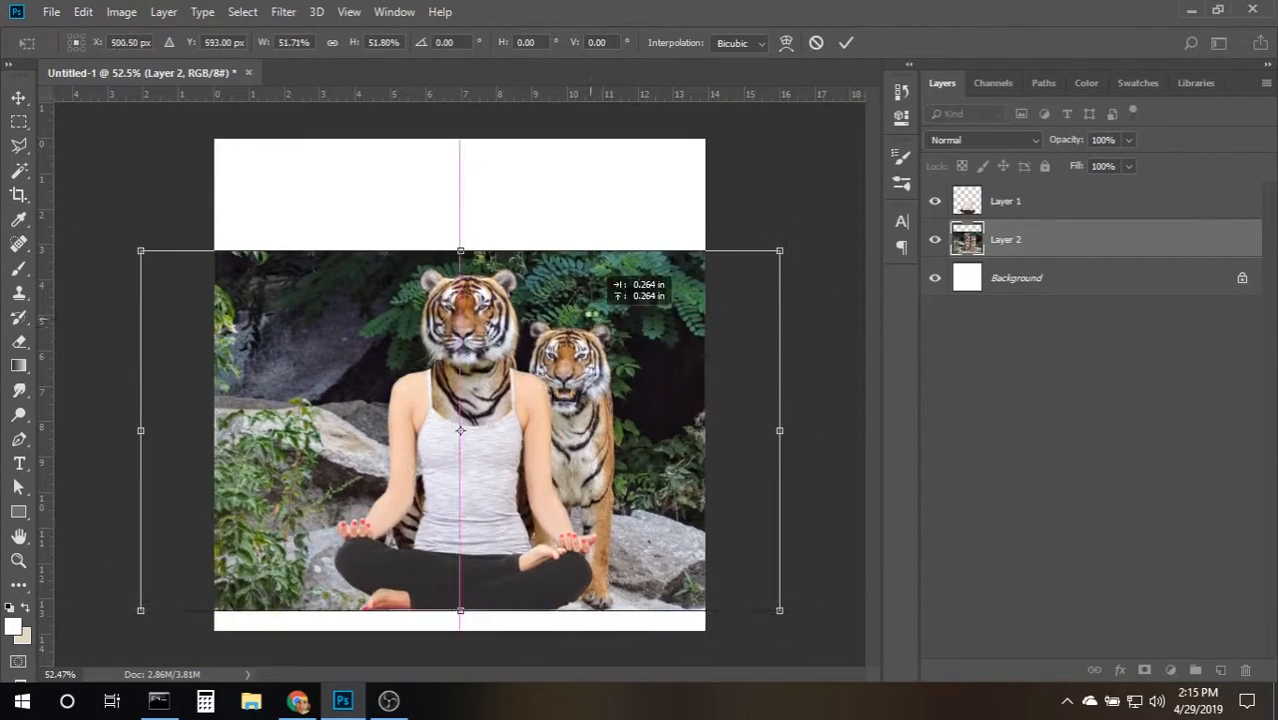
key(Return)
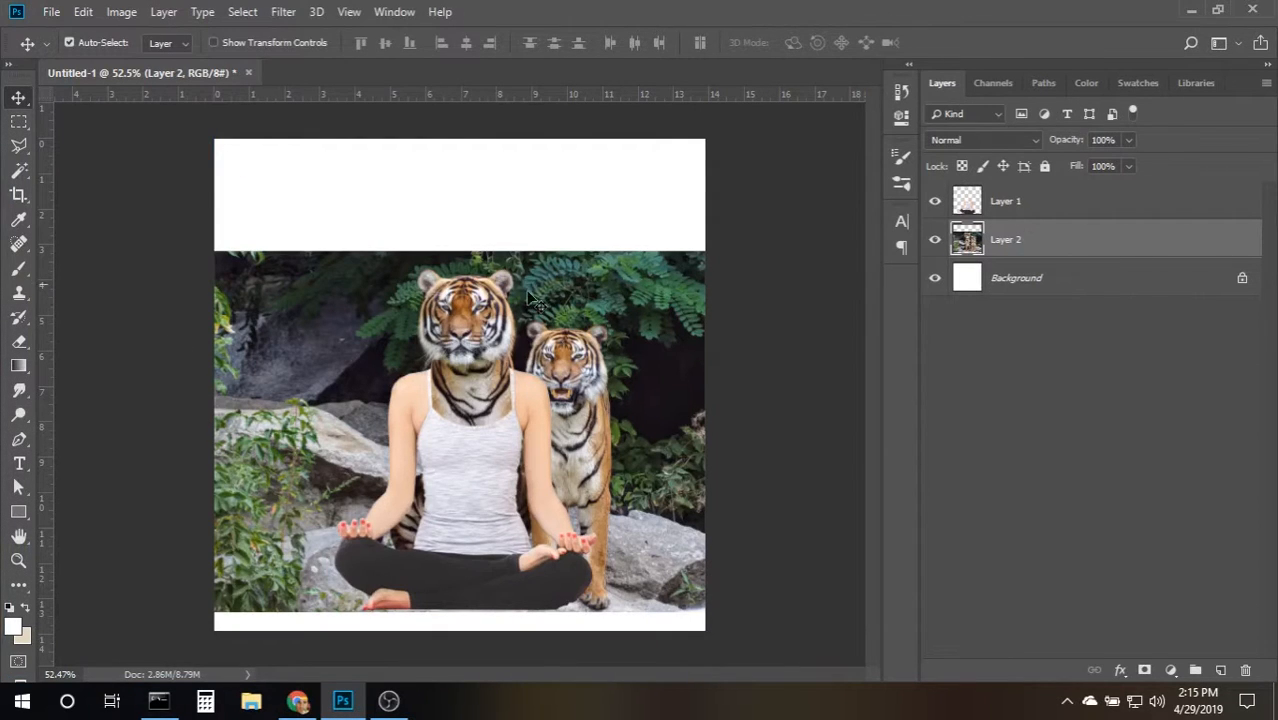
Roughly outline the larger tiger's head and chest, delete the rest of the photo outside it, hide the woman layer and deselect.
click(18, 145)
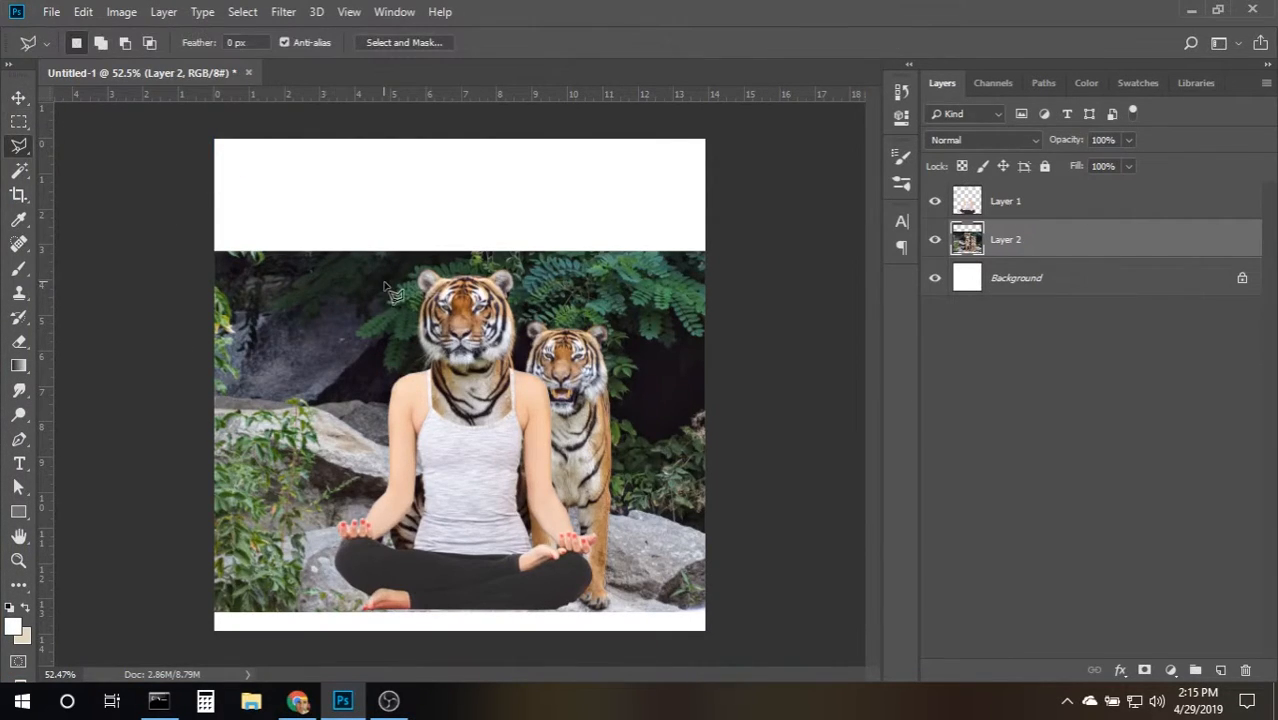
click(517, 493)
click(566, 340)
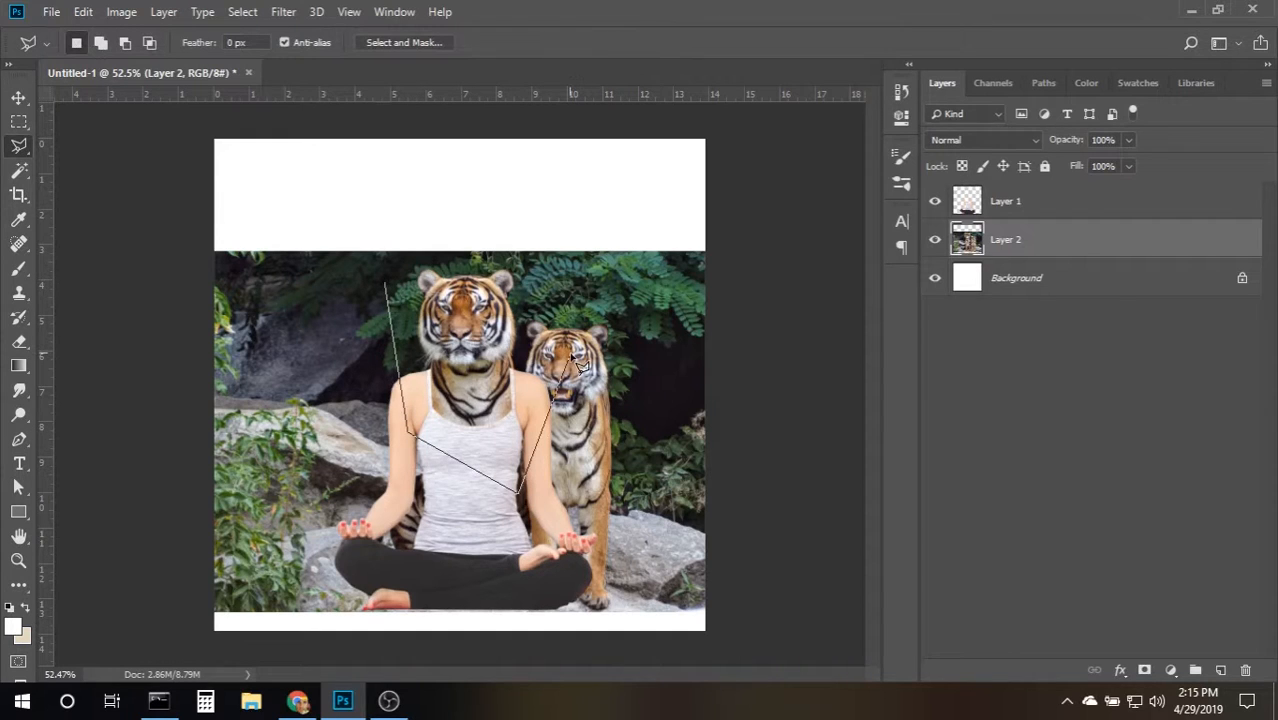
click(514, 220)
double_click(386, 216)
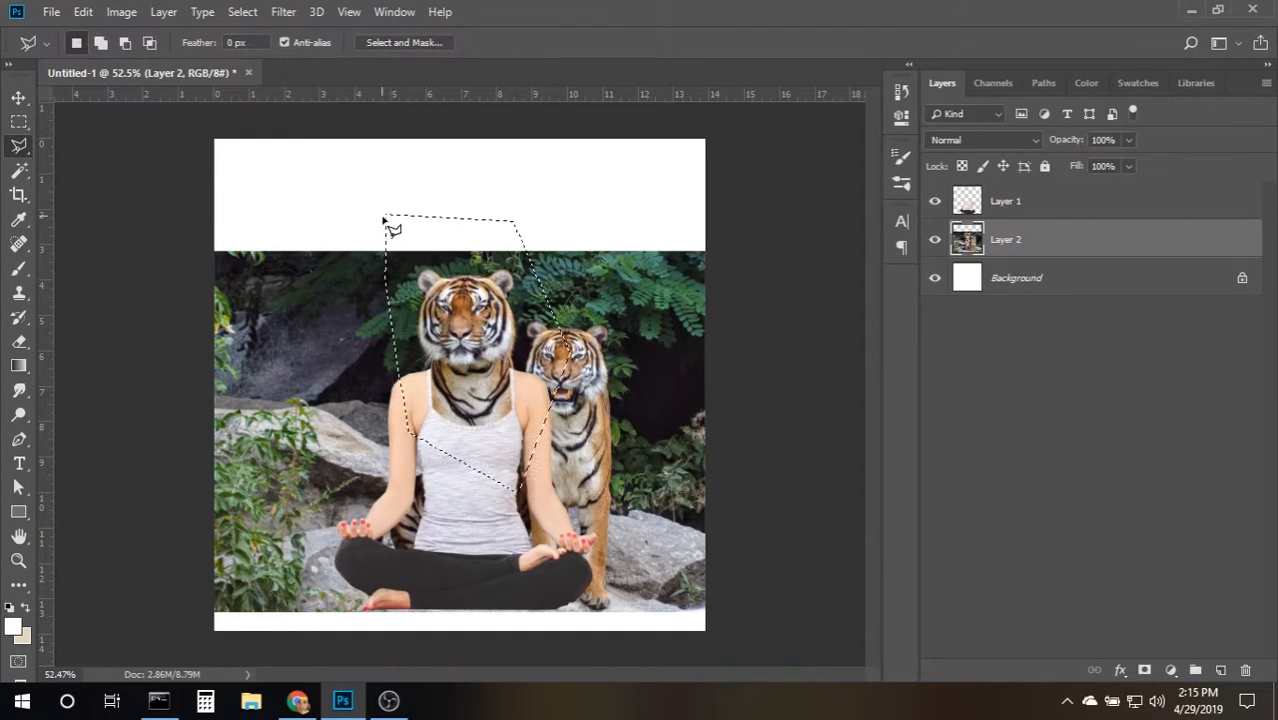
key(ctrl+shift+i)
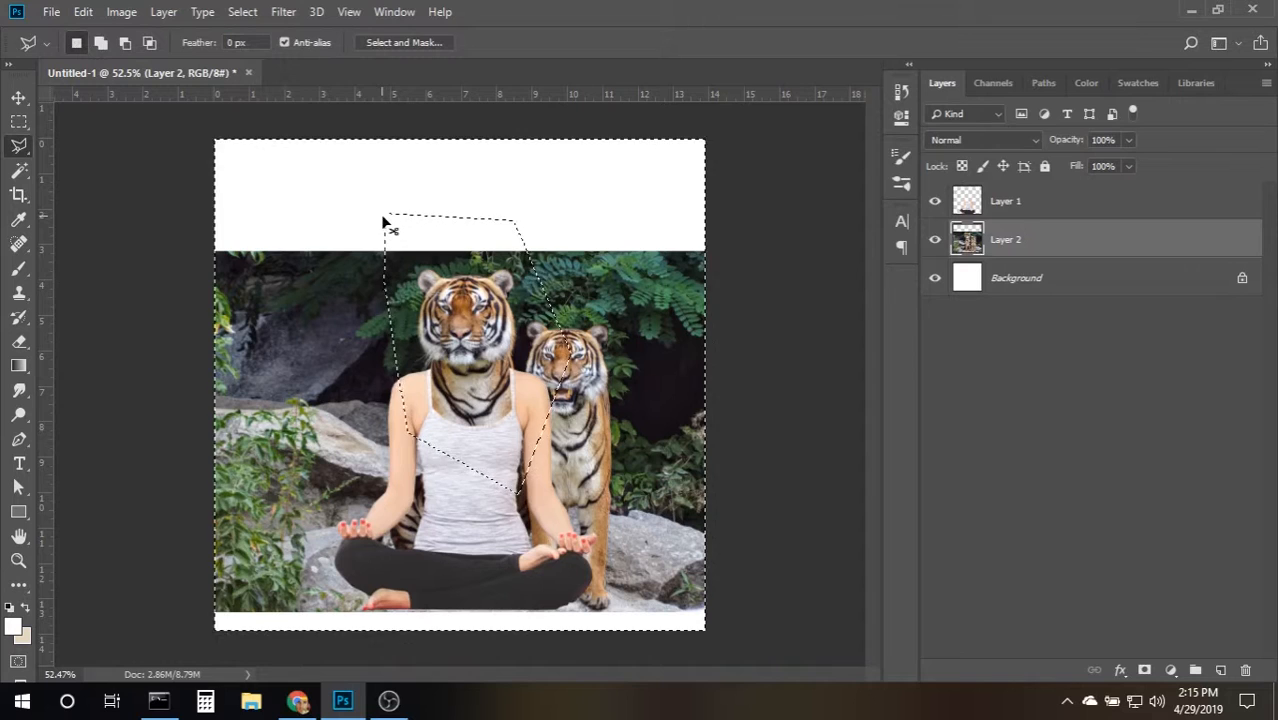
key(Delete)
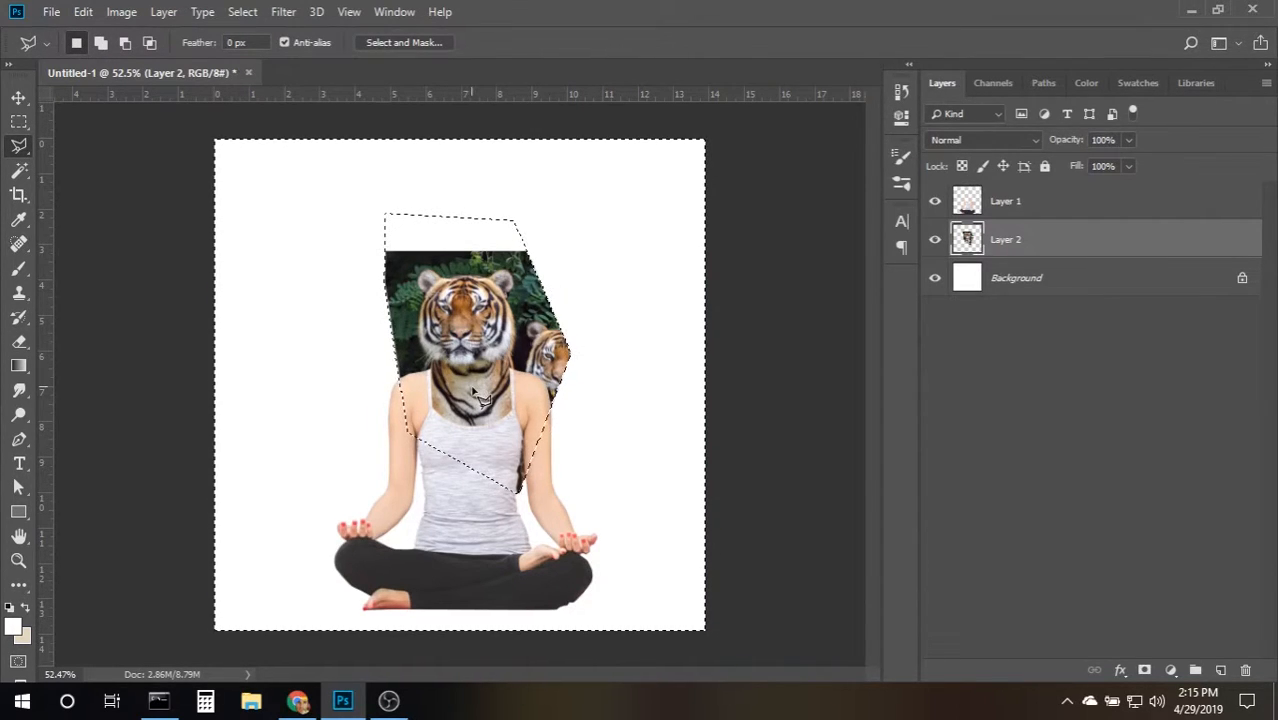
key(z)
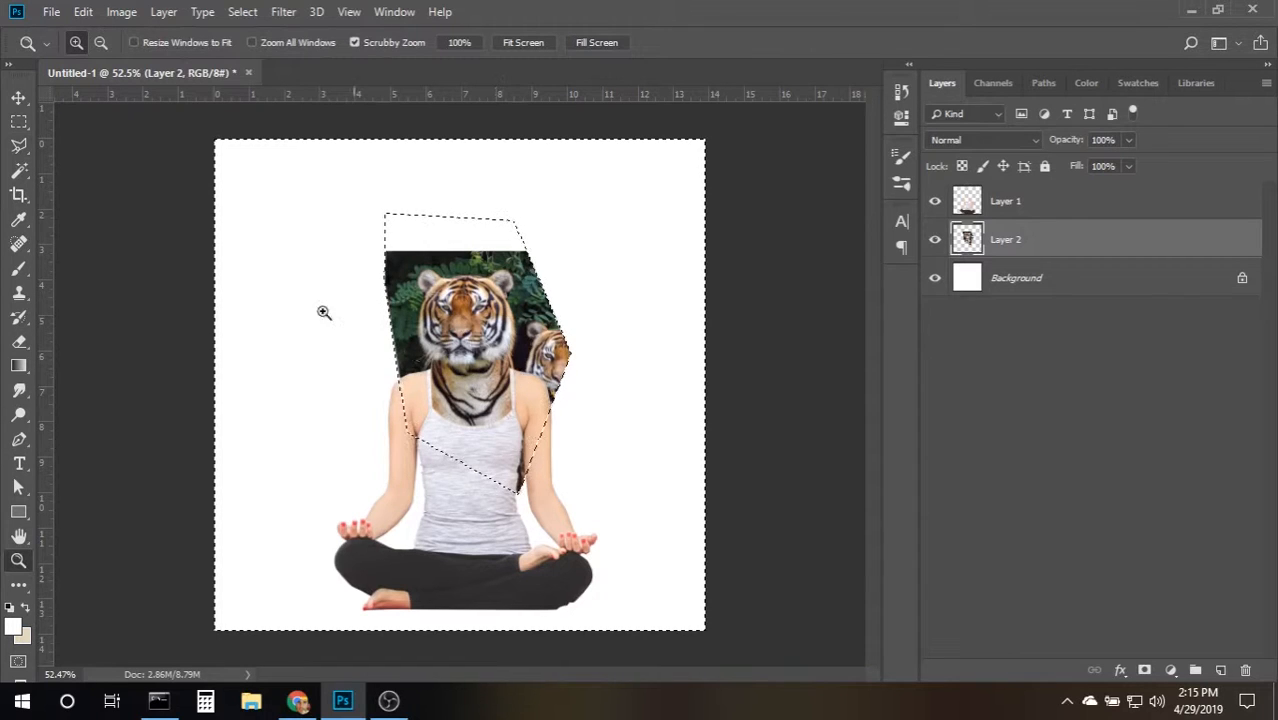
click(18, 150)
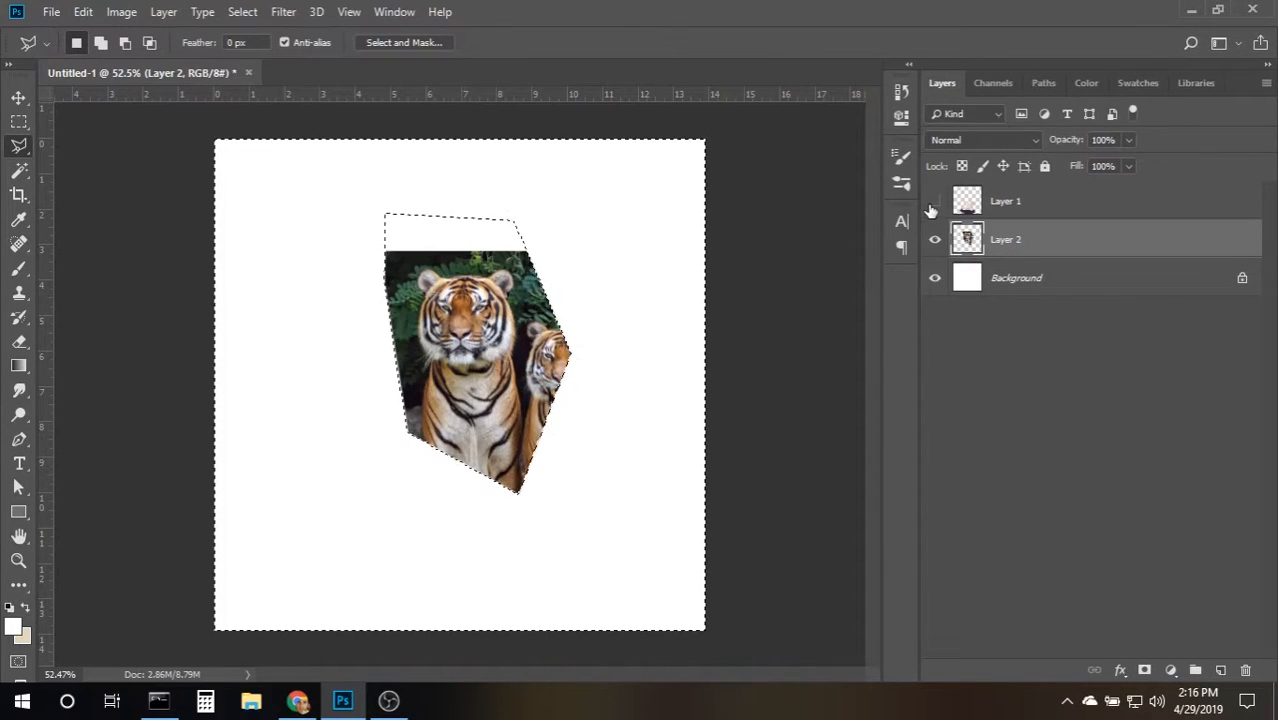
key(ctrl+d)
Trace the tiger's right-side edge from the chest up to the ear, delete the background beside it and deselect.
key(z)
click(504, 414)
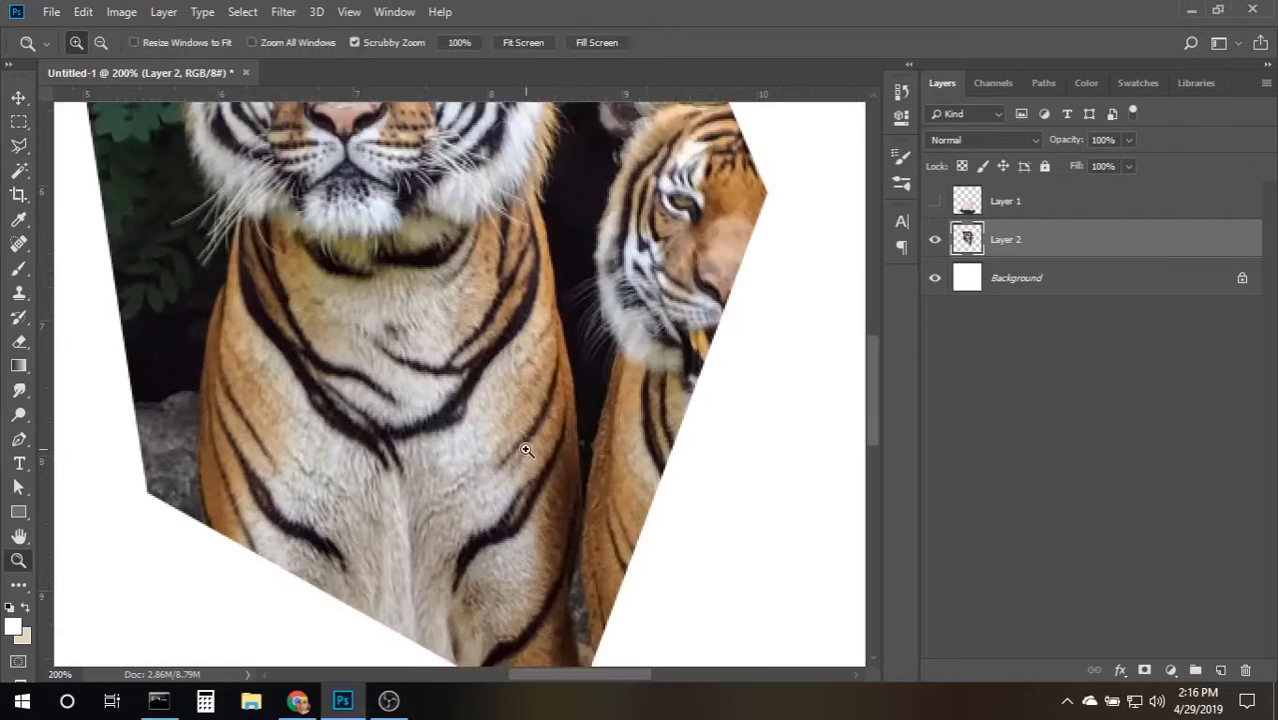
key(l)
click(528, 648)
click(517, 300)
scroll(500, 214, up, 4)
click(484, 452)
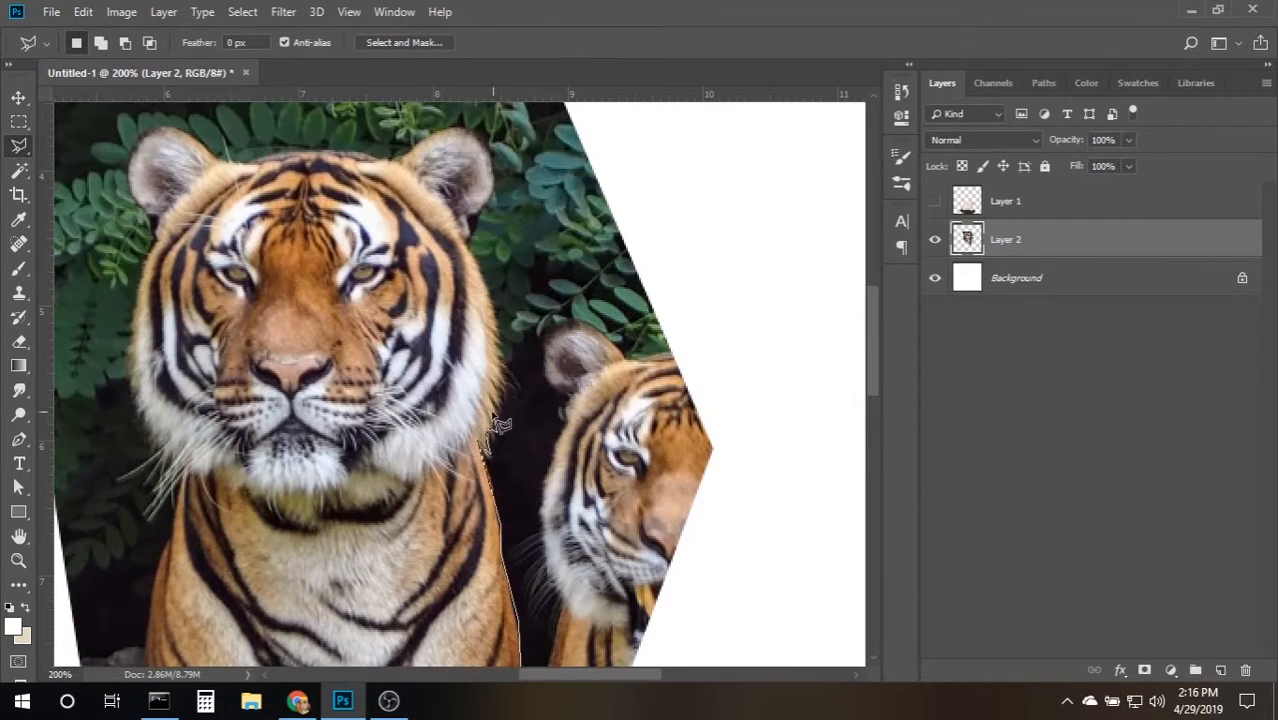
click(466, 247)
scroll(466, 247, up, 4)
click(653, 277)
key(Delete)
key(ctrl+d)
Trace around the right-side ear and across the top of the tiger's head, delete the background above and deselect.
click(580, 426)
click(601, 380)
click(600, 329)
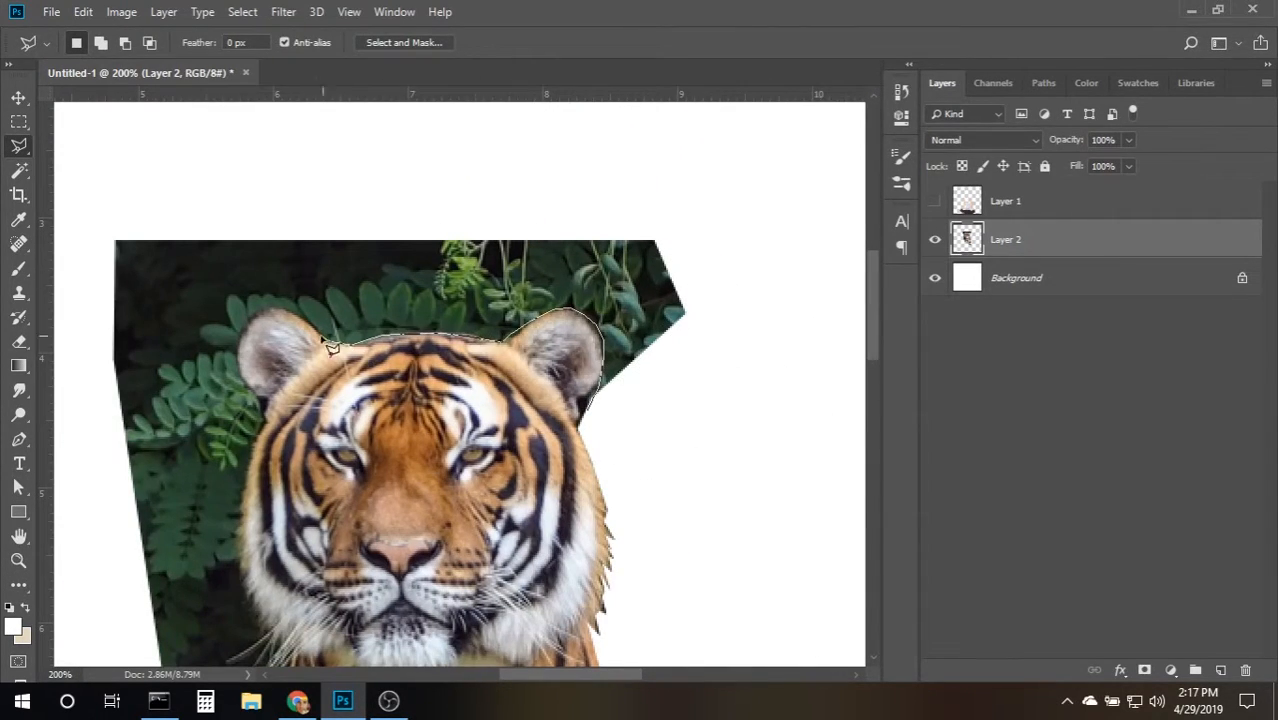
click(331, 345)
key(Delete)
key(ctrl+d)
Trace around the left-side ear and down the tiger's cheek and body, removing the remaining background on that side.
click(322, 320)
click(240, 360)
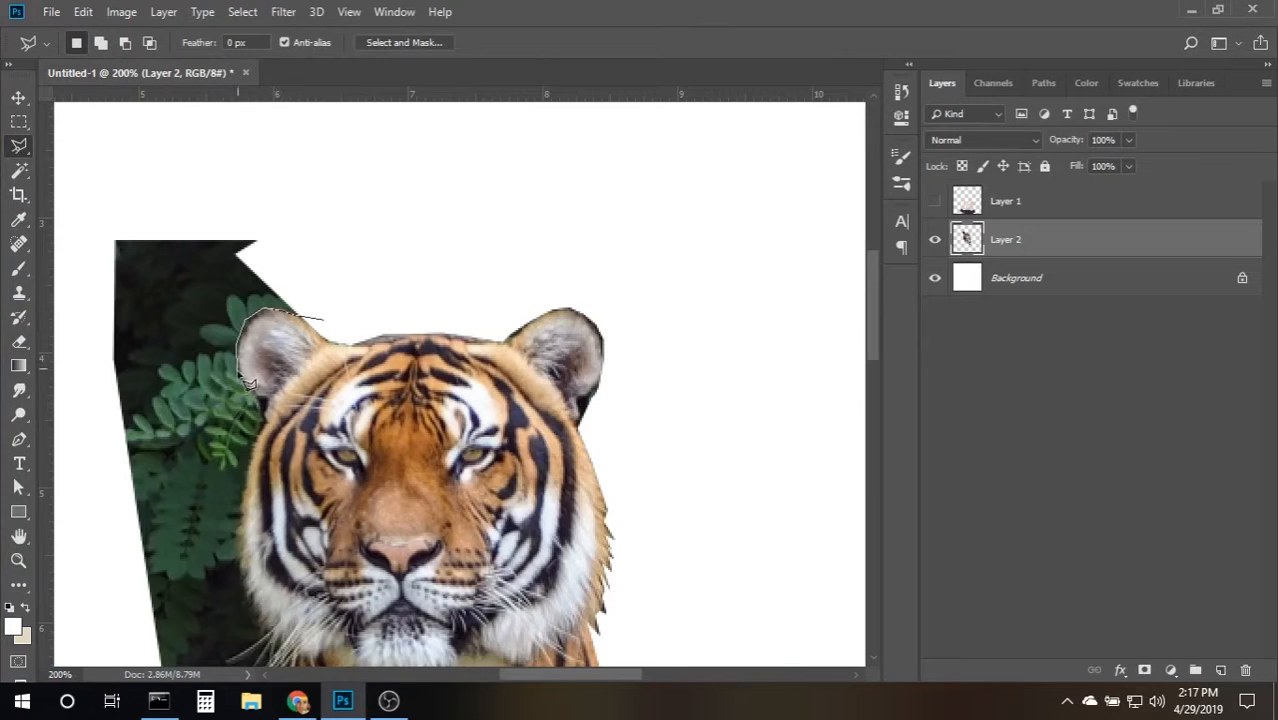
click(238, 470)
click(240, 560)
click(264, 640)
scroll(265, 380, down, 5)
mouse_move(281, 692)
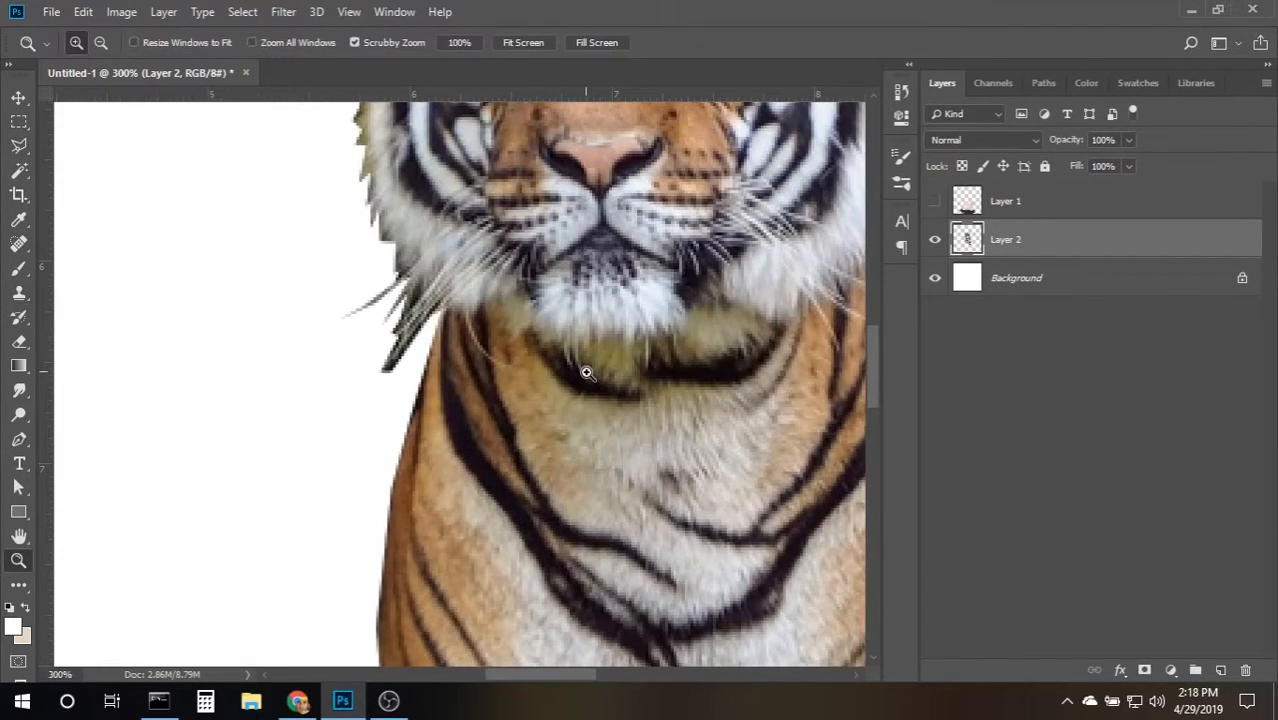
Choose the Eraser tool, duplicate the tiger layer as a backup and hide the original.
click(22, 341)
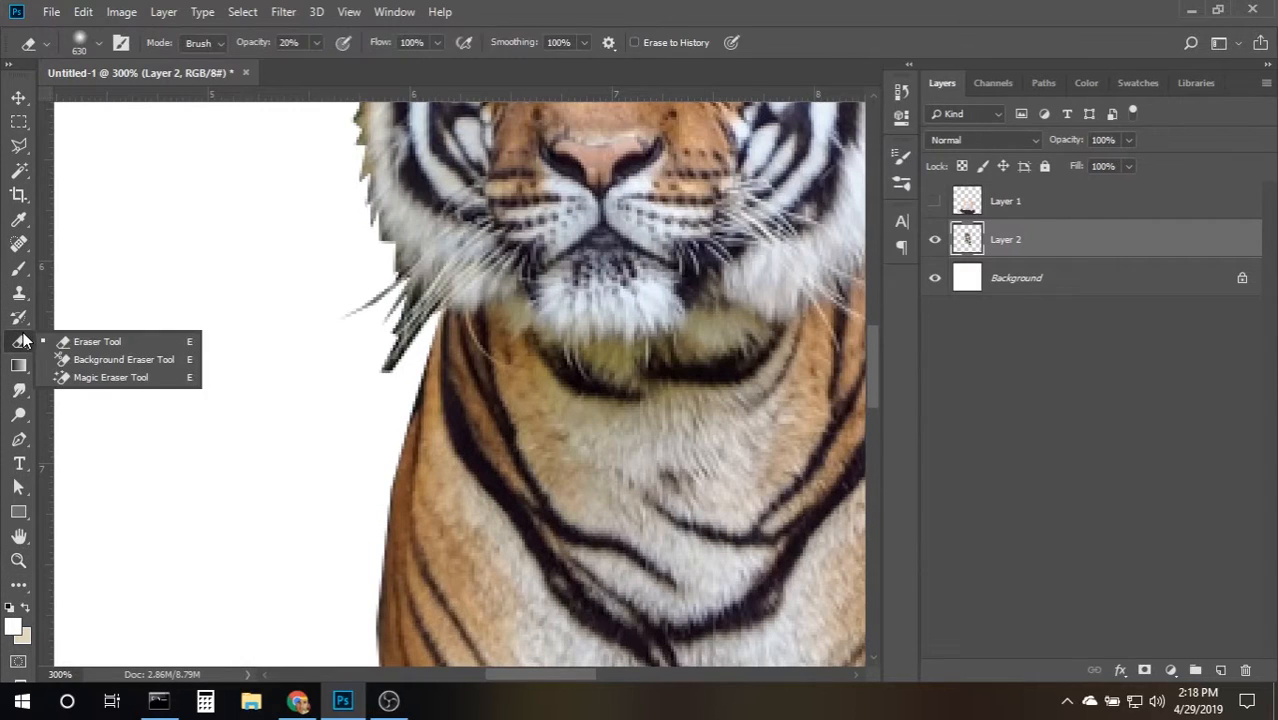
click(103, 344)
drag(1072, 238, 1220, 670)
click(935, 278)
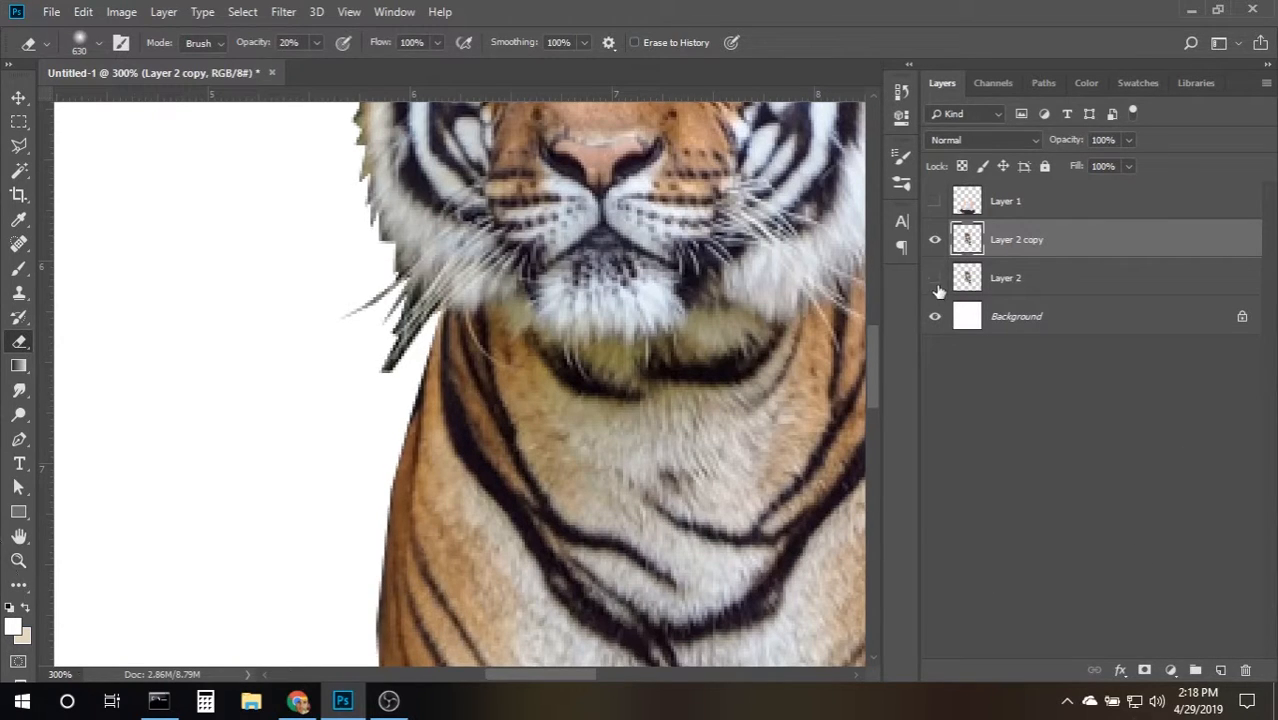
Erase the dark background between the left-side whiskers with a 3 px eraser at 100% opacity, undoing the last stroke.
alt+right_click(697, 160)
mouse_move(697, 153)
mouse_down()
mouse_move(329, 329)
mouse_move(70, 424)
mouse_up()
mouse_move(504, 330)
mouse_down()
mouse_move(163, 355)
mouse_move(81, 378)
mouse_up()
mouse_move(388, 358)
mouse_down()
mouse_move(365, 369)
mouse_move(410, 350)
mouse_up()
right_click(413, 352)
key(Escape)
key(1)
key(0)
key(0)
key(ctrl+z)
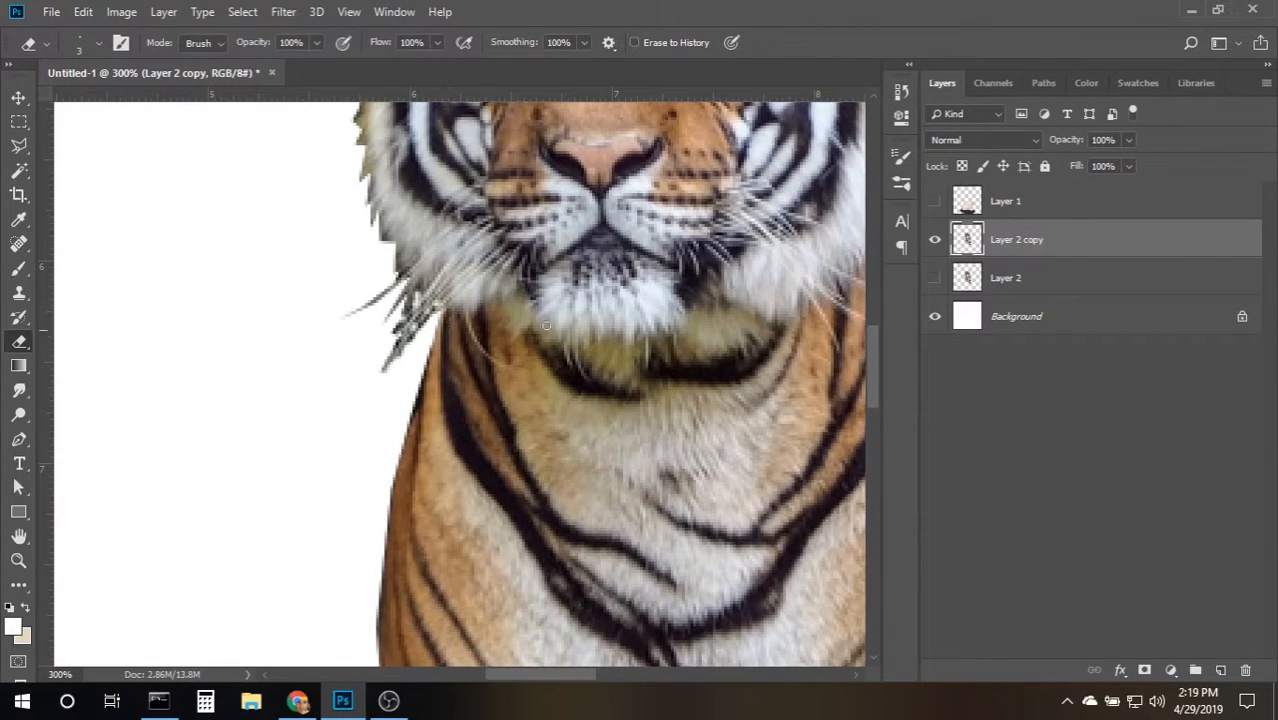
Select the woman's layer and show it again over the cut-out tiger.
key(ctrl+0)
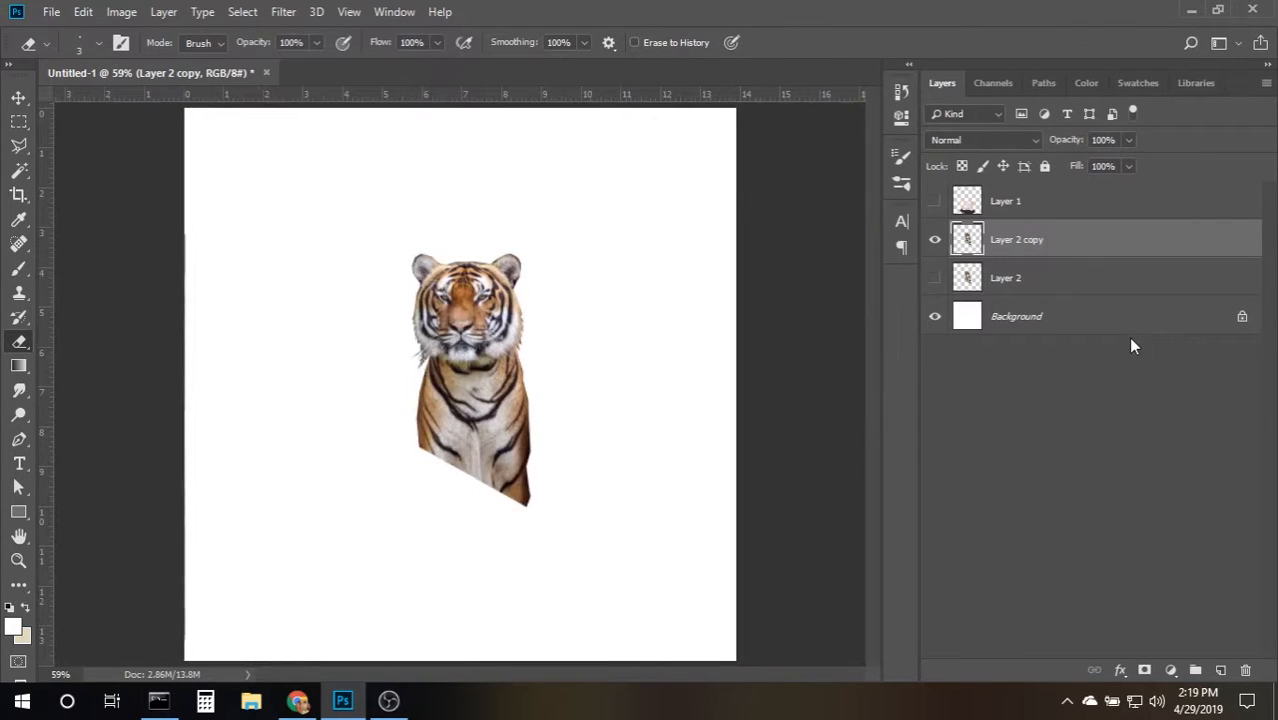
click(1041, 210)
click(937, 202)
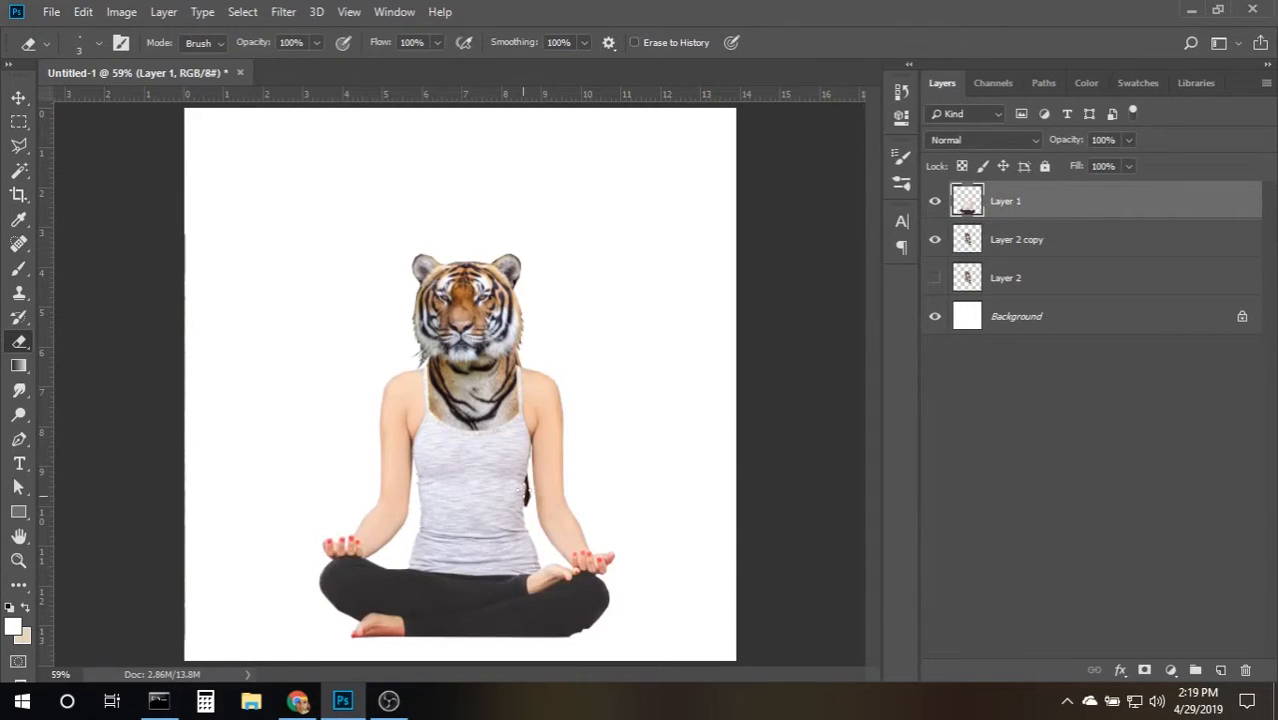
key(z)
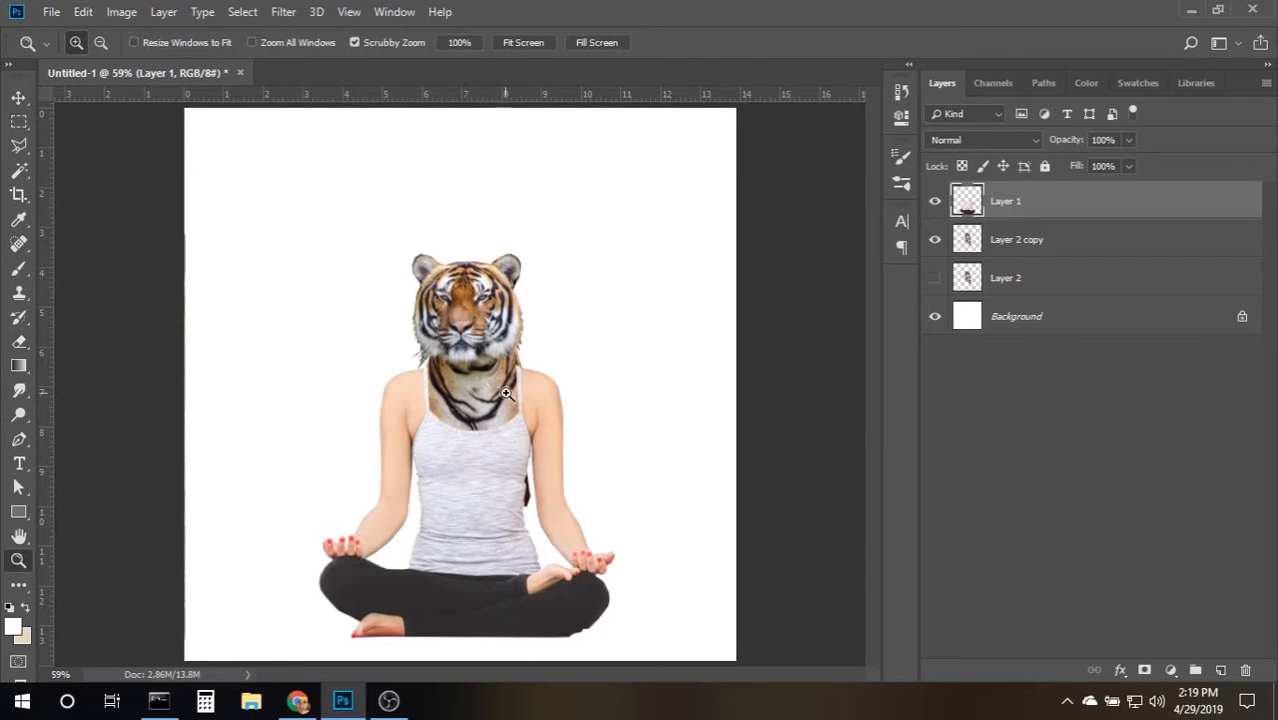
drag(507, 393, 532, 362)
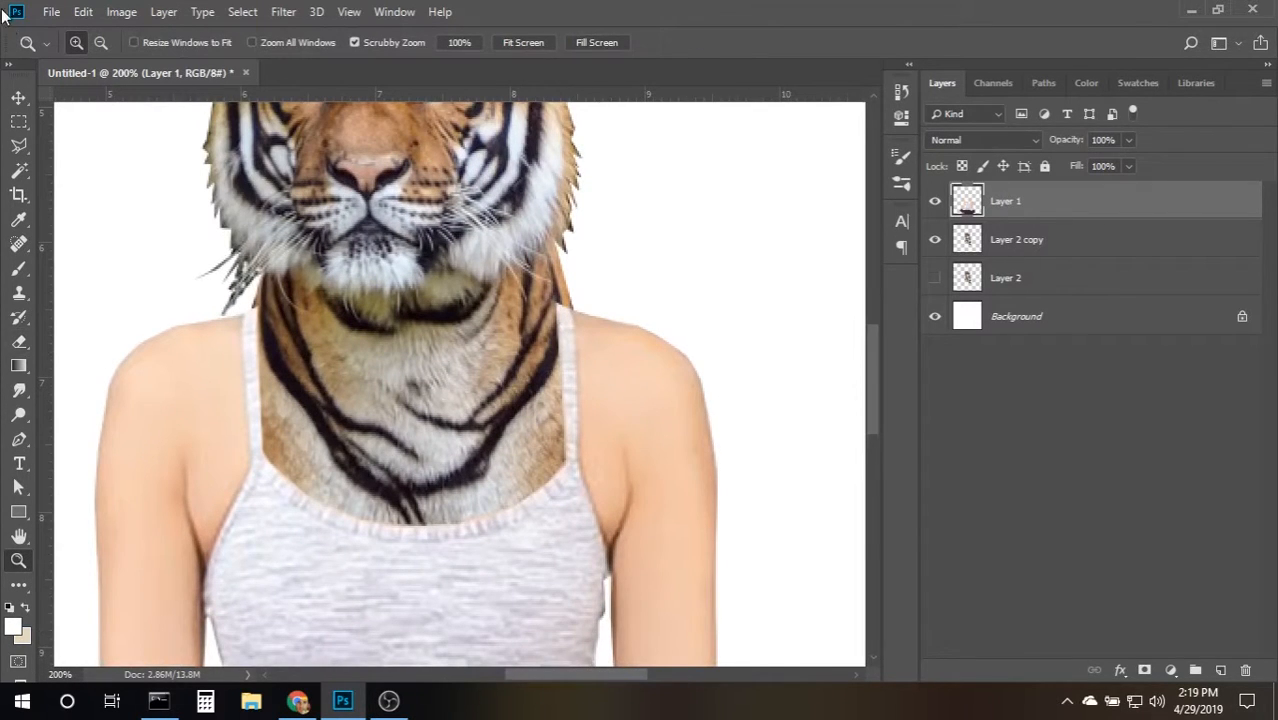
click(18, 97)
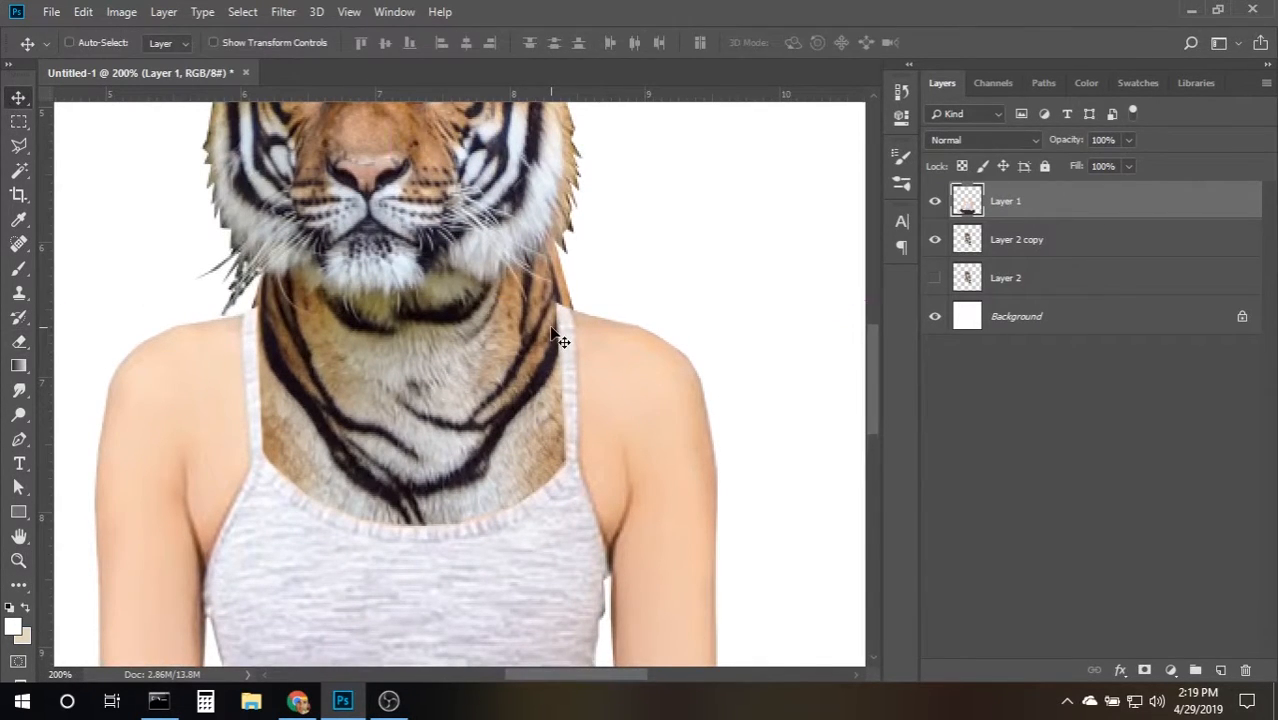
key(ctrl+minus)
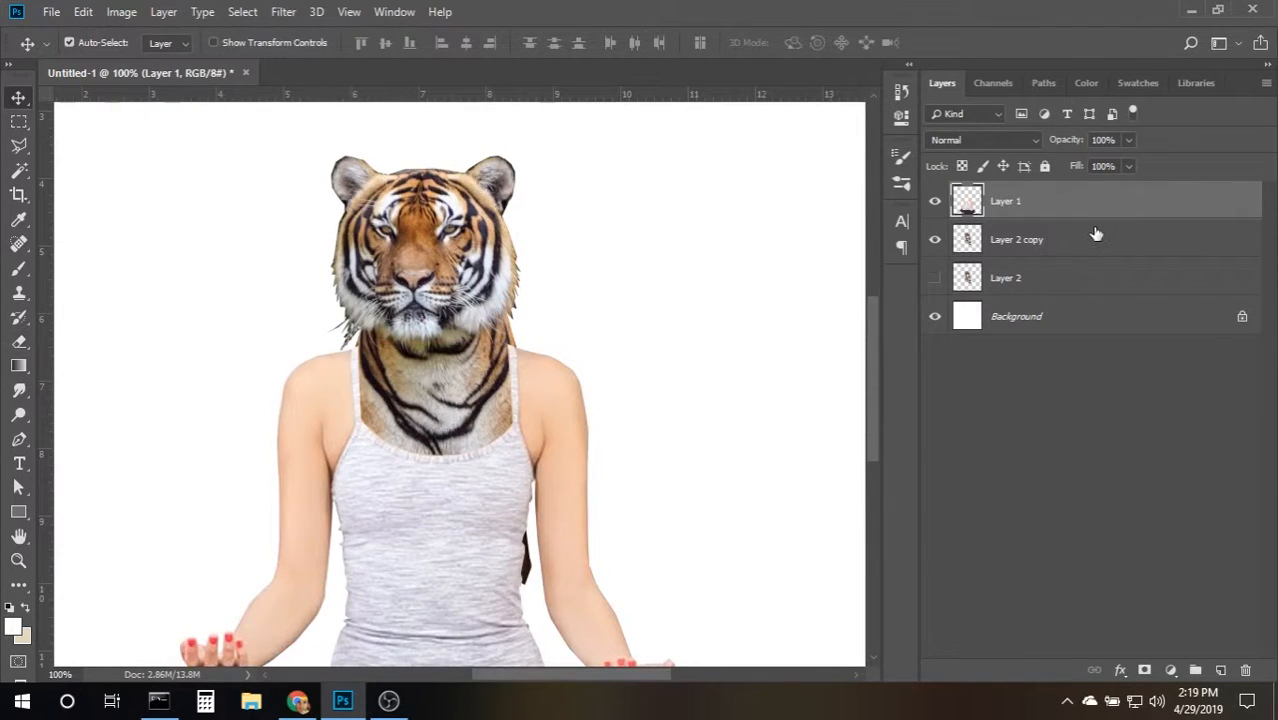
click(1096, 245)
key(ctrl+t)
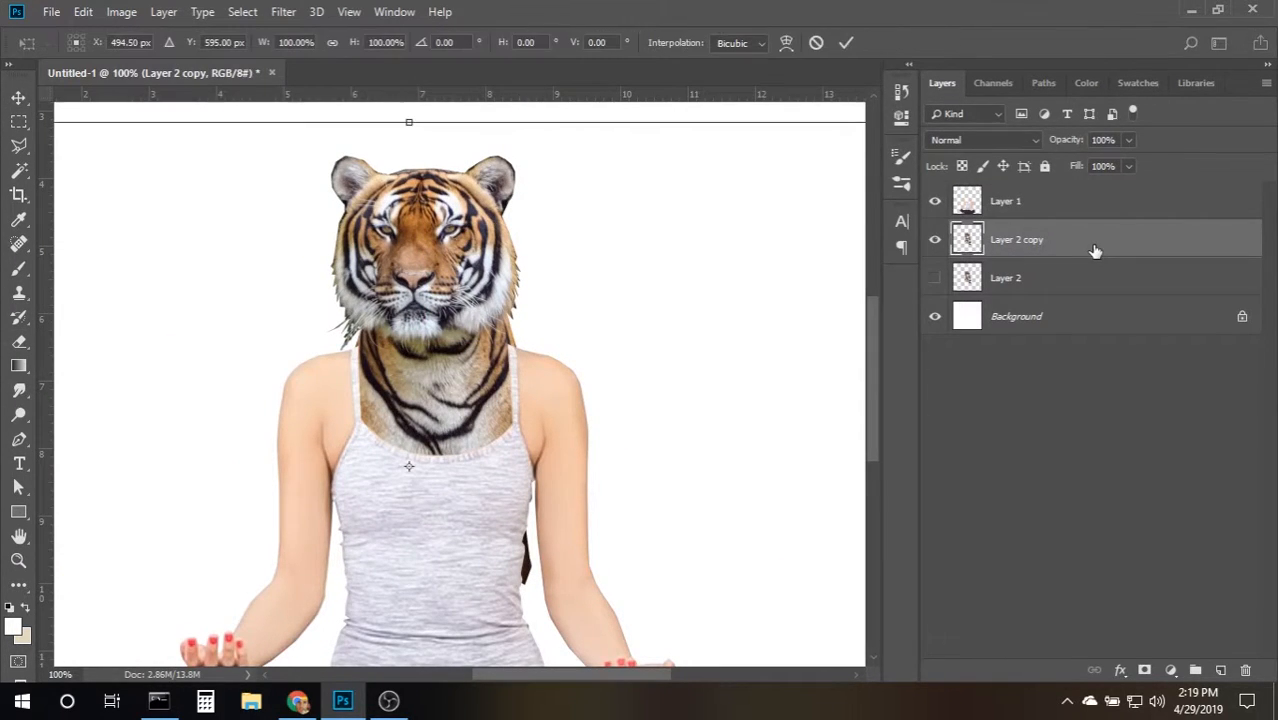
key(ctrl+minus)
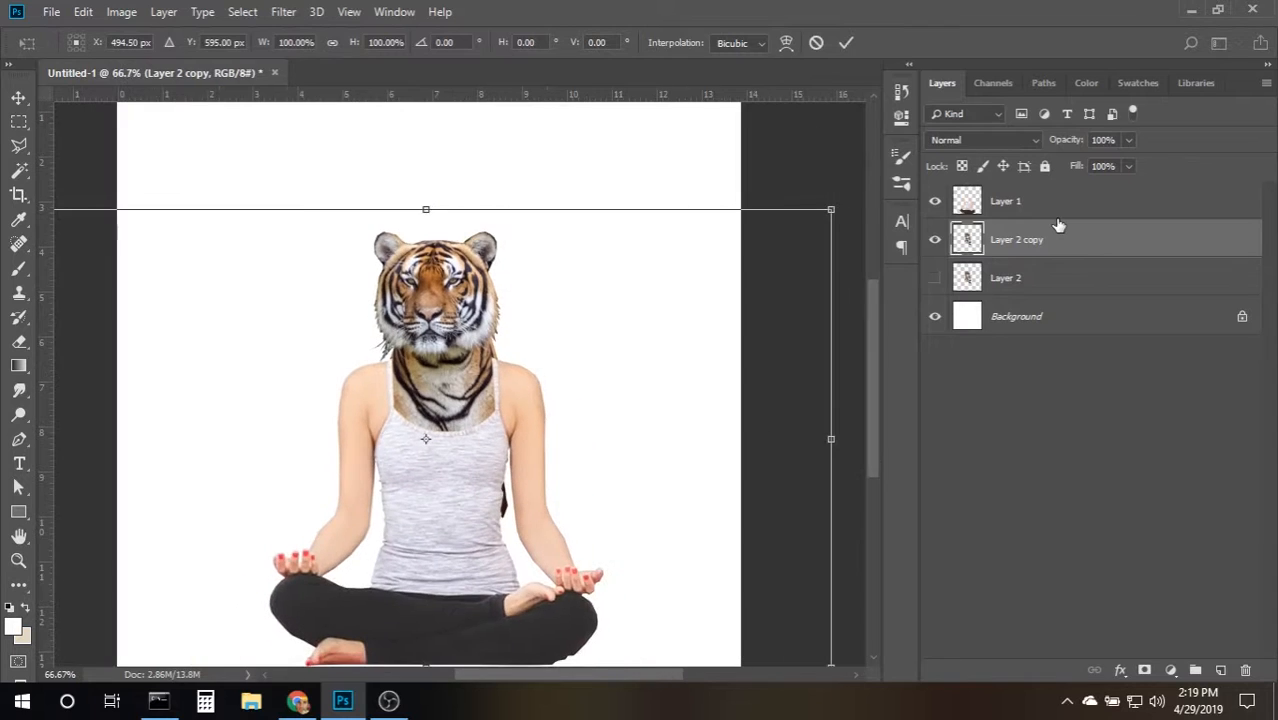
click(846, 44)
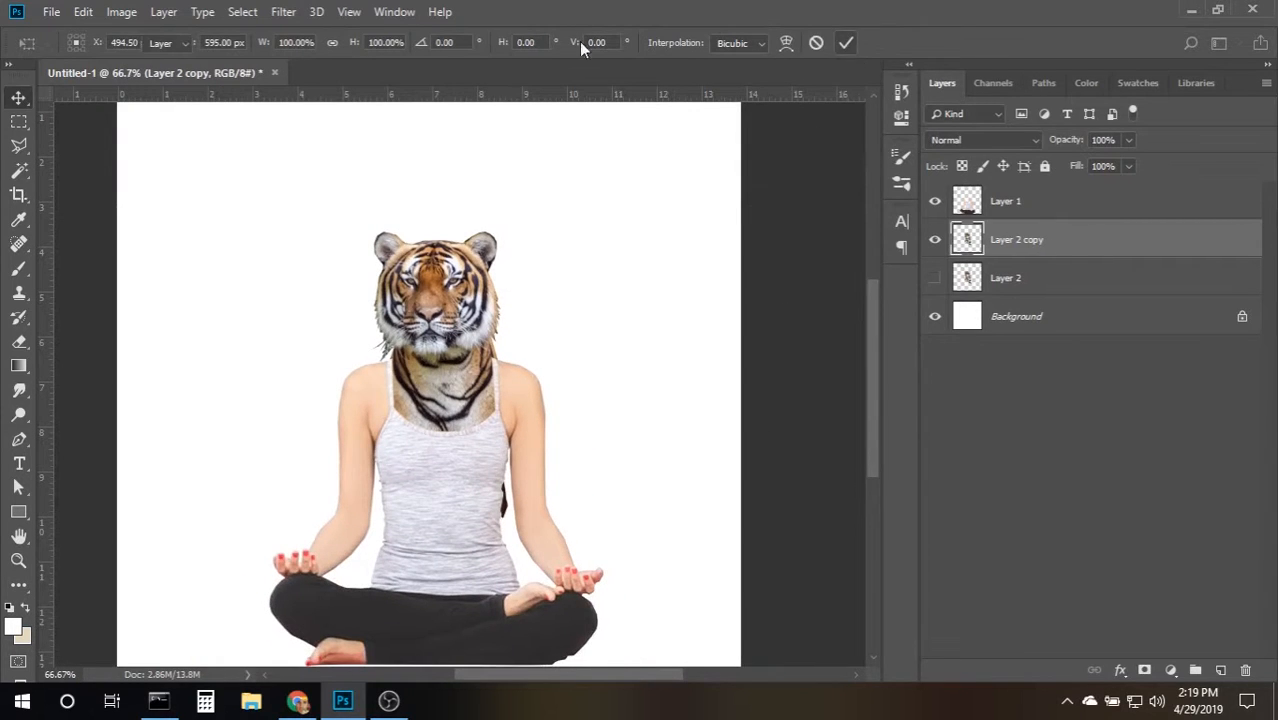
Crop away the pixels outside the canvas and scale the tiger head layer down slightly.
click(18, 170)
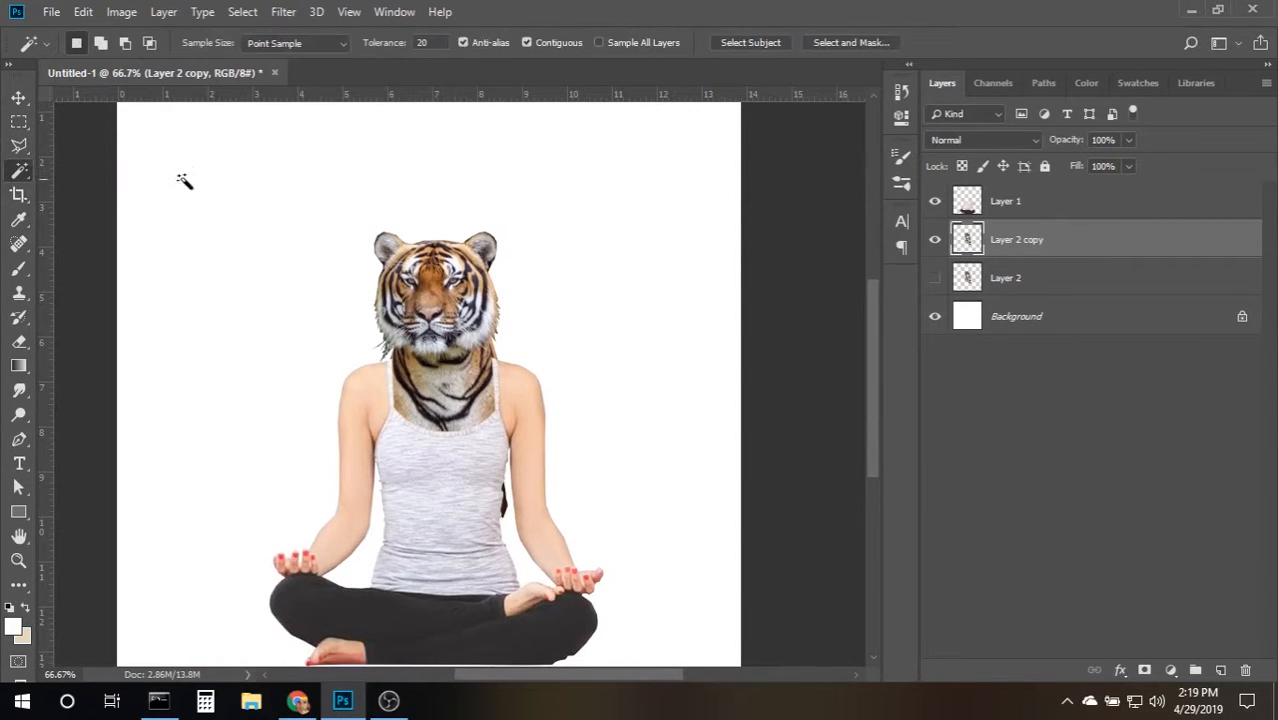
click(18, 195)
key(v)
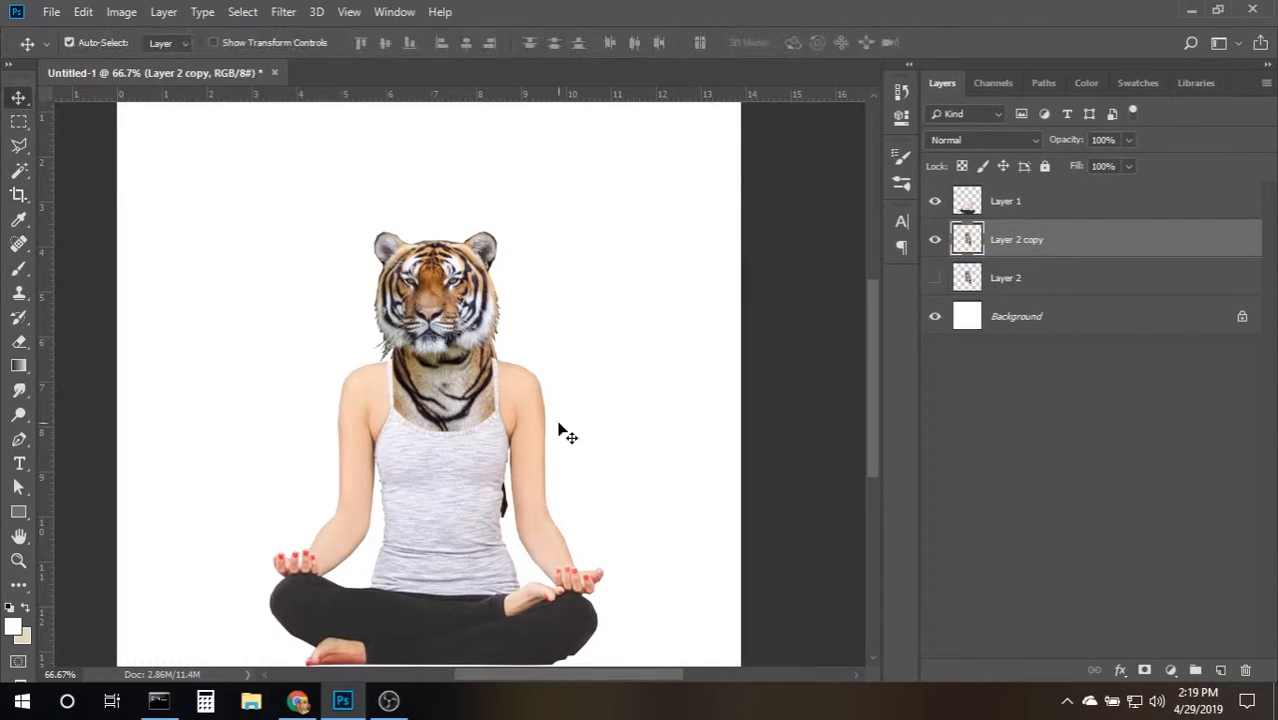
key(ctrl+t)
click(846, 43)
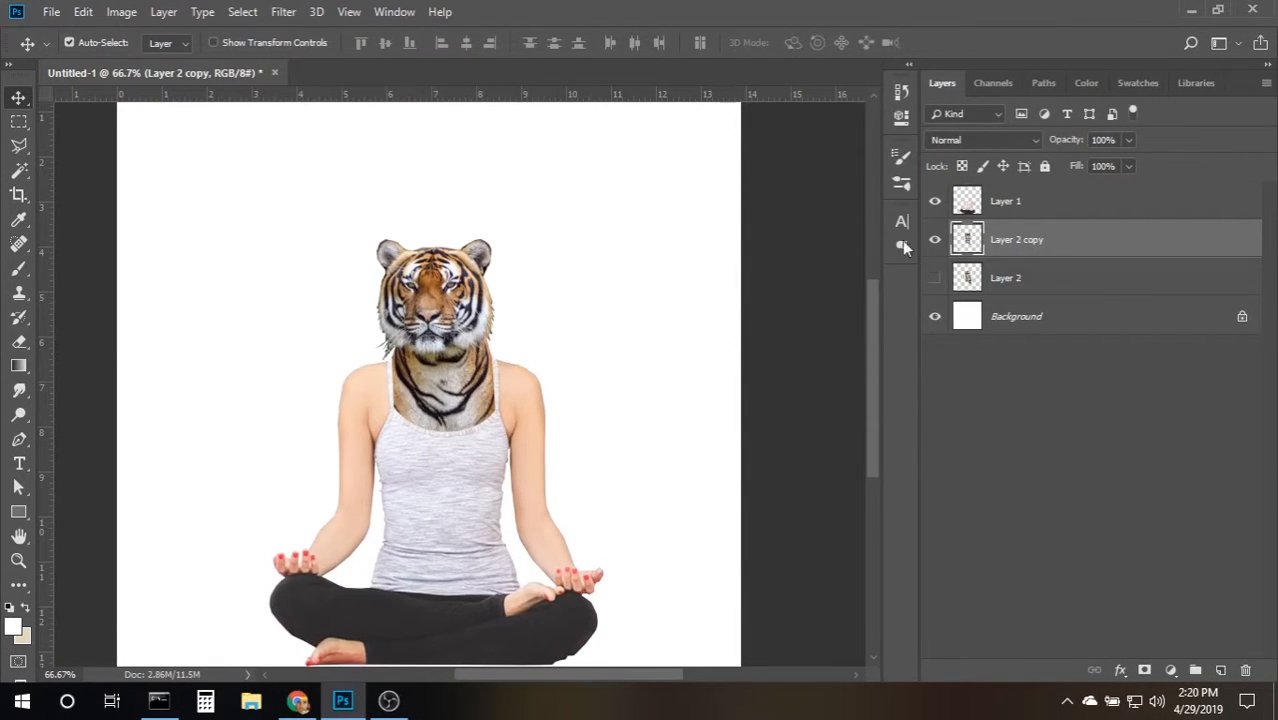
key(ctrl+0)
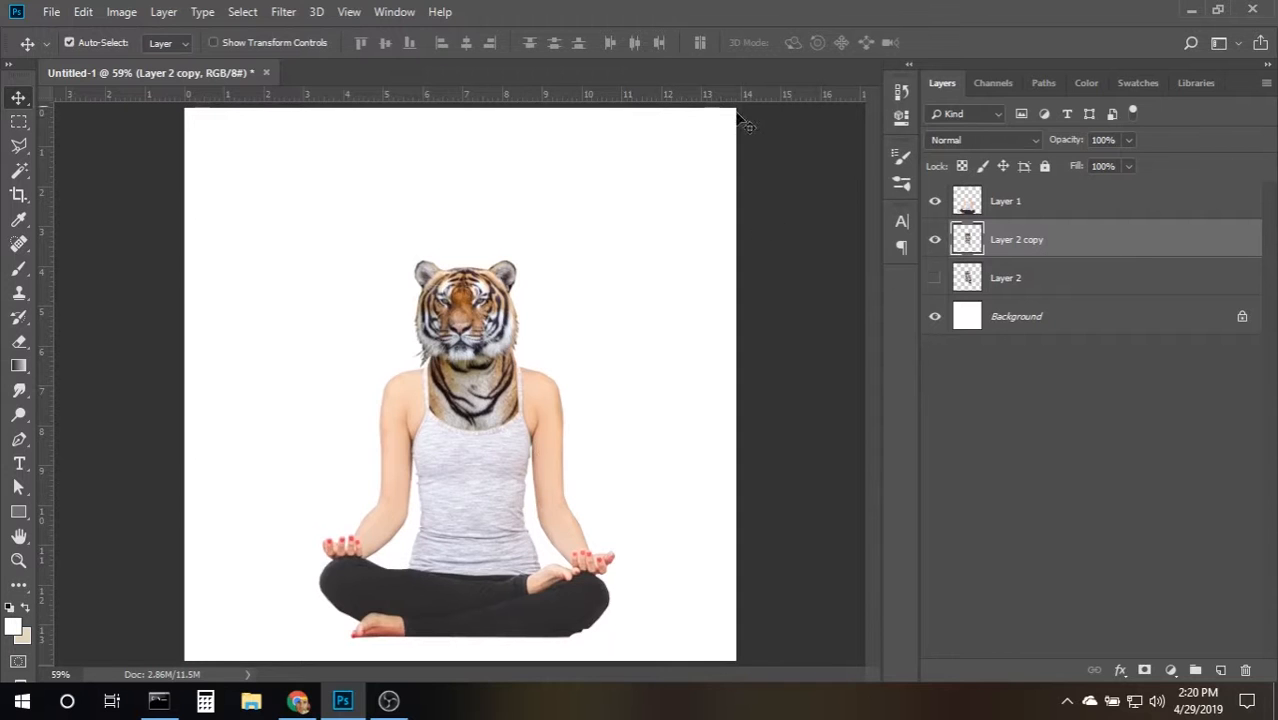
Switch to the browser and copy the forest image from the Pexels "Inside Forest Photography" page.
click(298, 700)
click(515, 10)
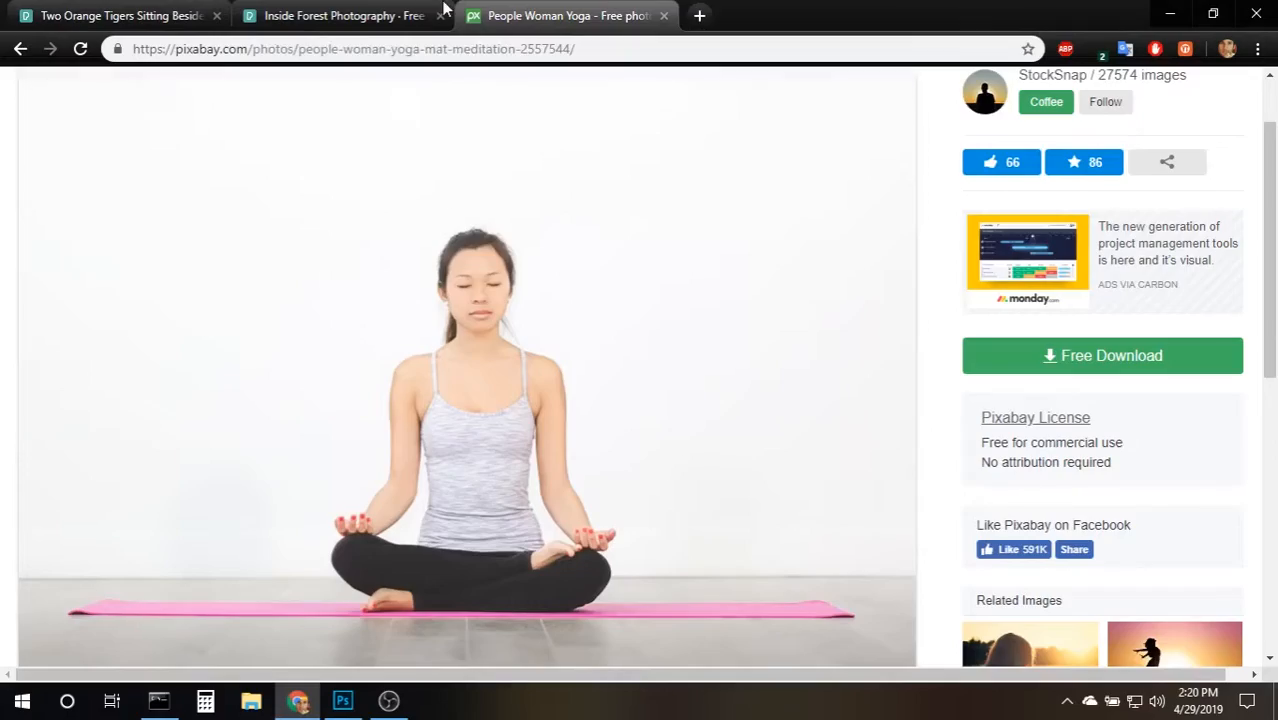
click(400, 8)
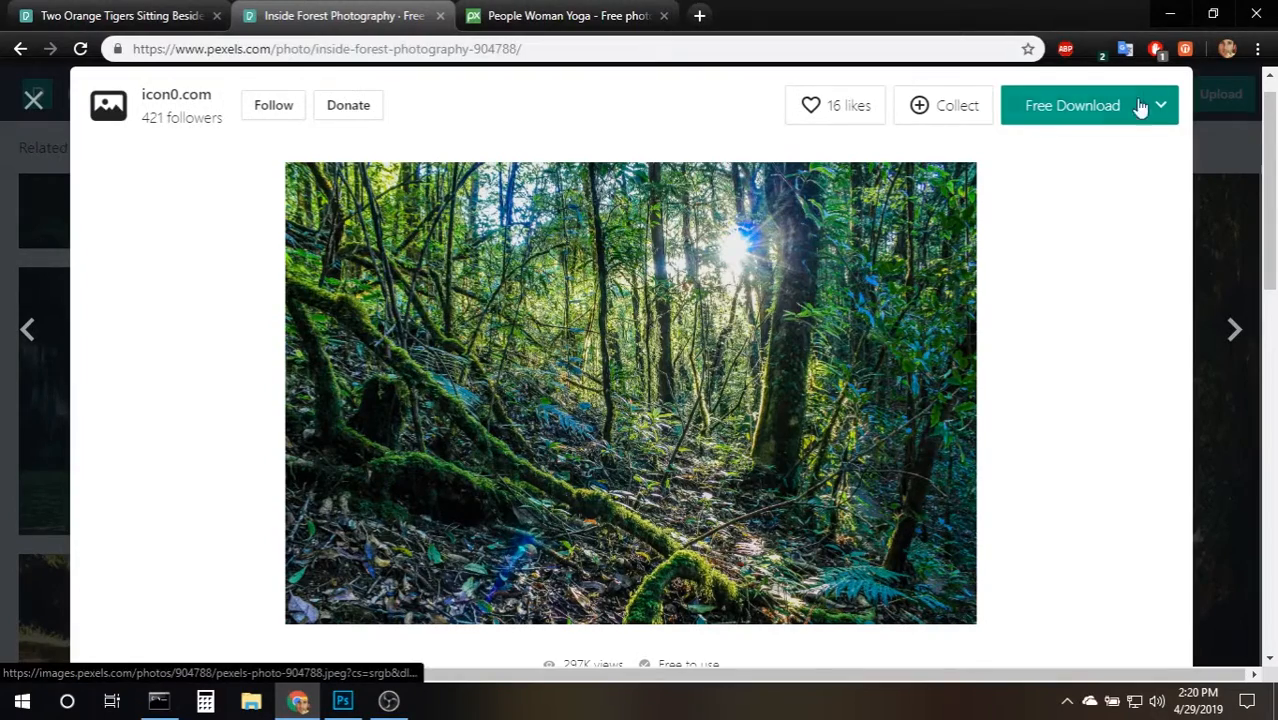
scroll(1047, 260, down, 5)
scroll(562, 328, up, 5)
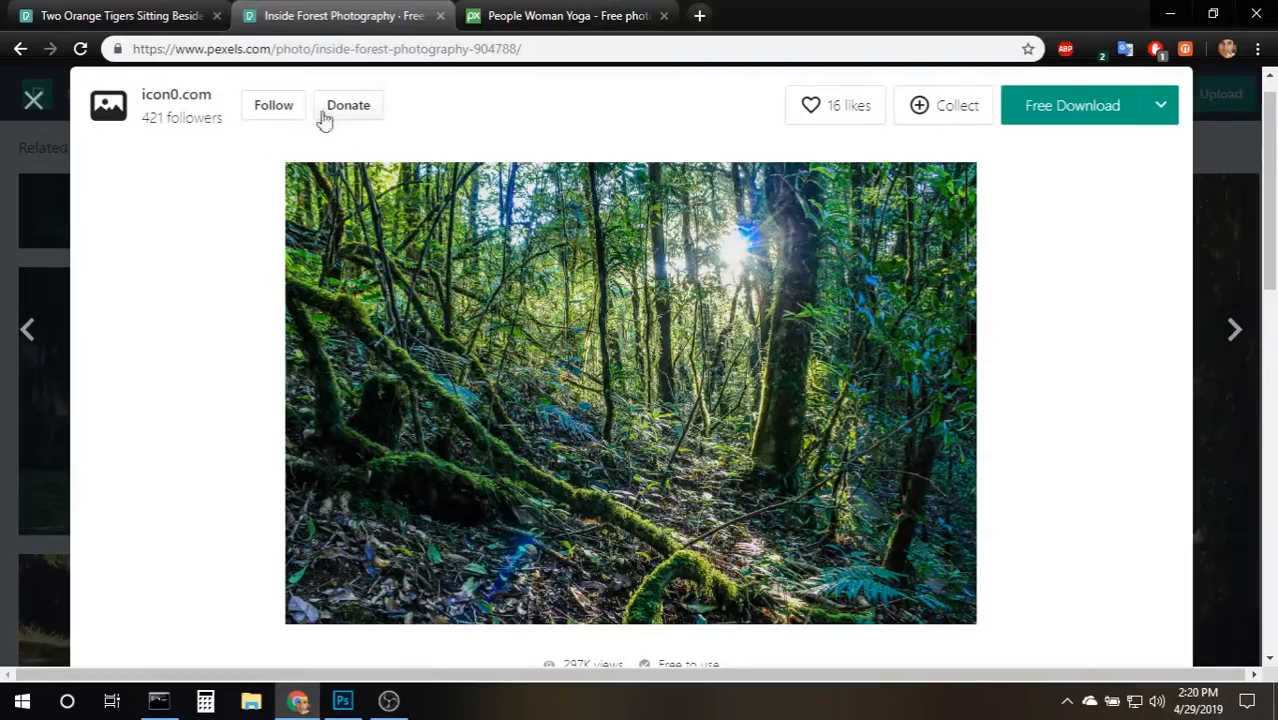
right_click(616, 420)
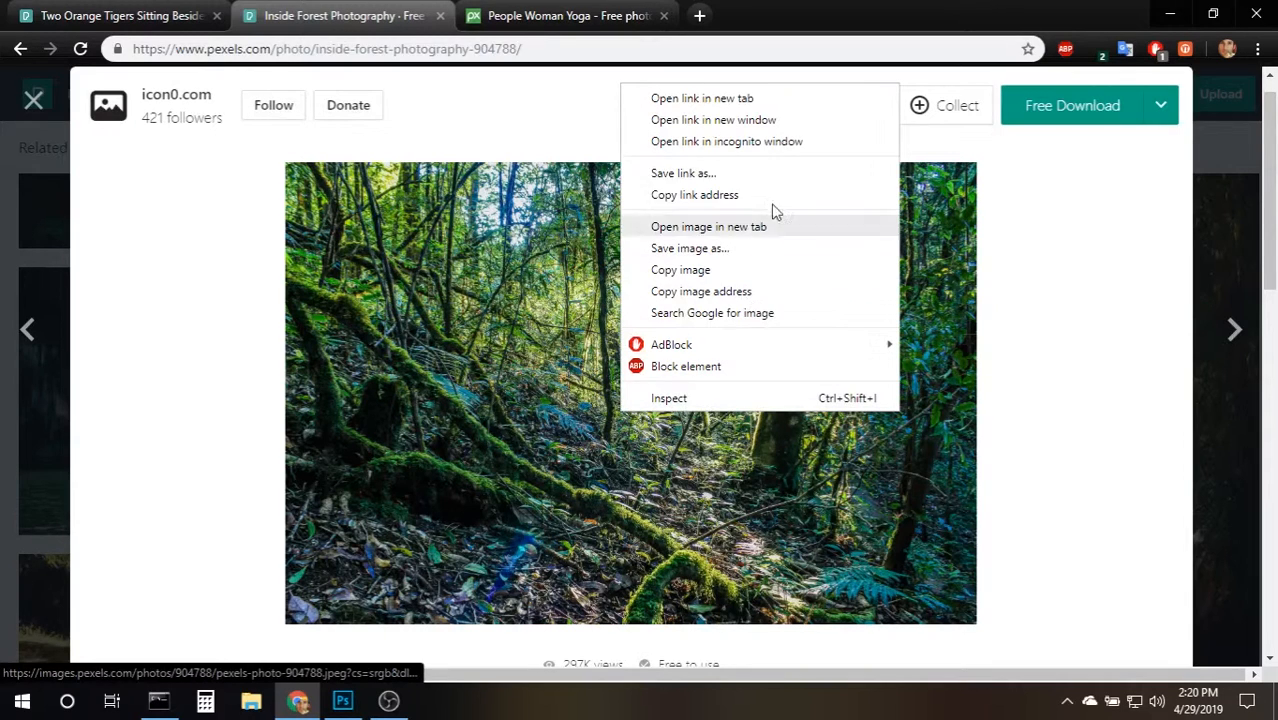
click(786, 280)
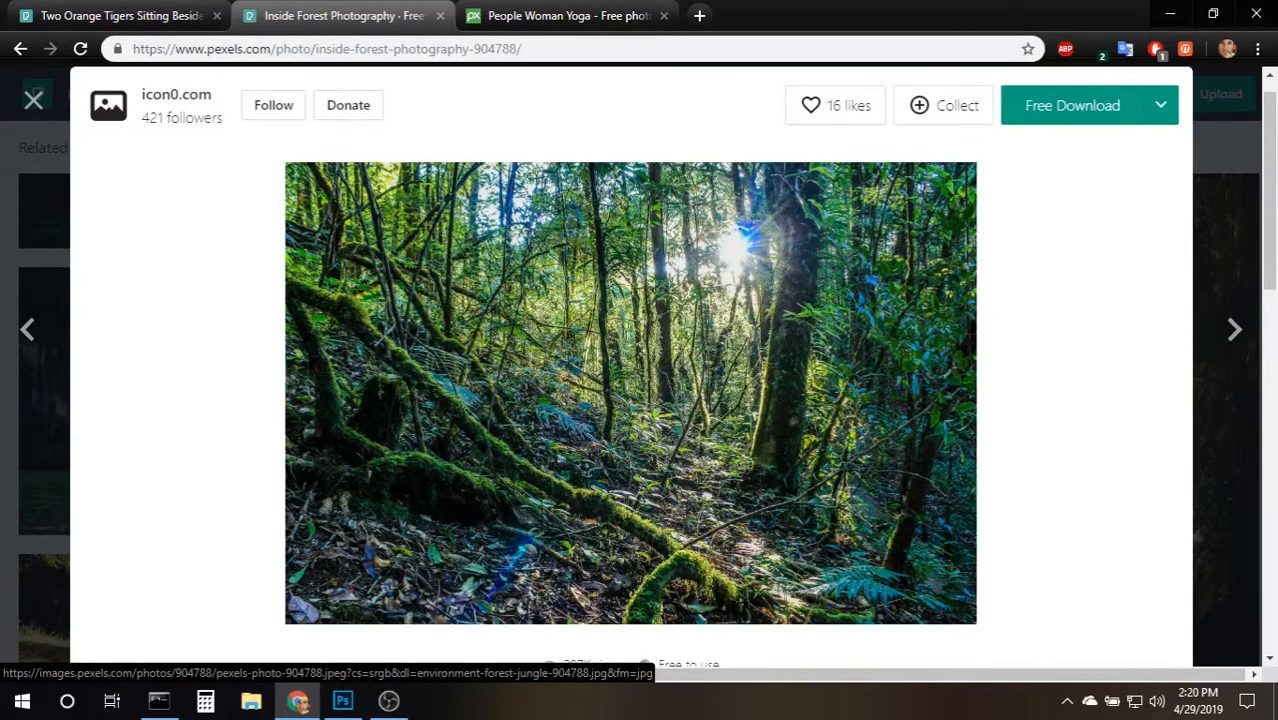
Browse through the jungle photo results on Pexels.
click(1256, 260)
scroll(1110, 270, down, 6)
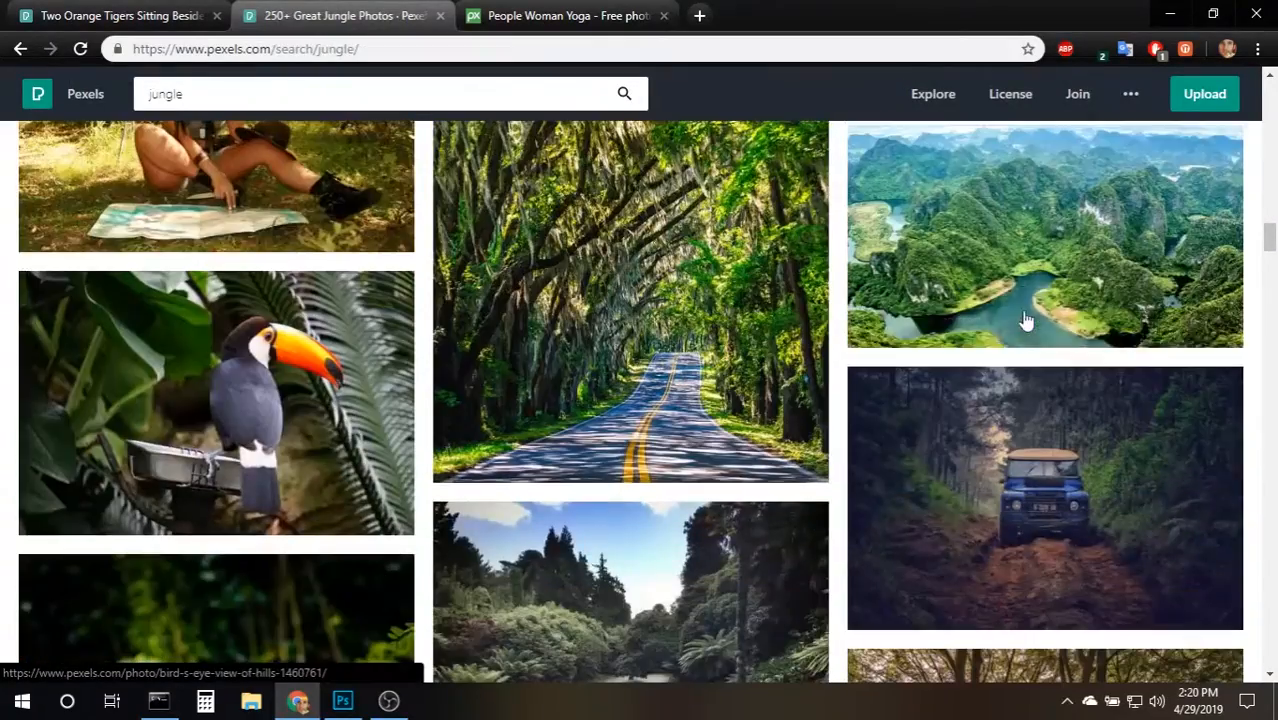
scroll(877, 348, down, 5)
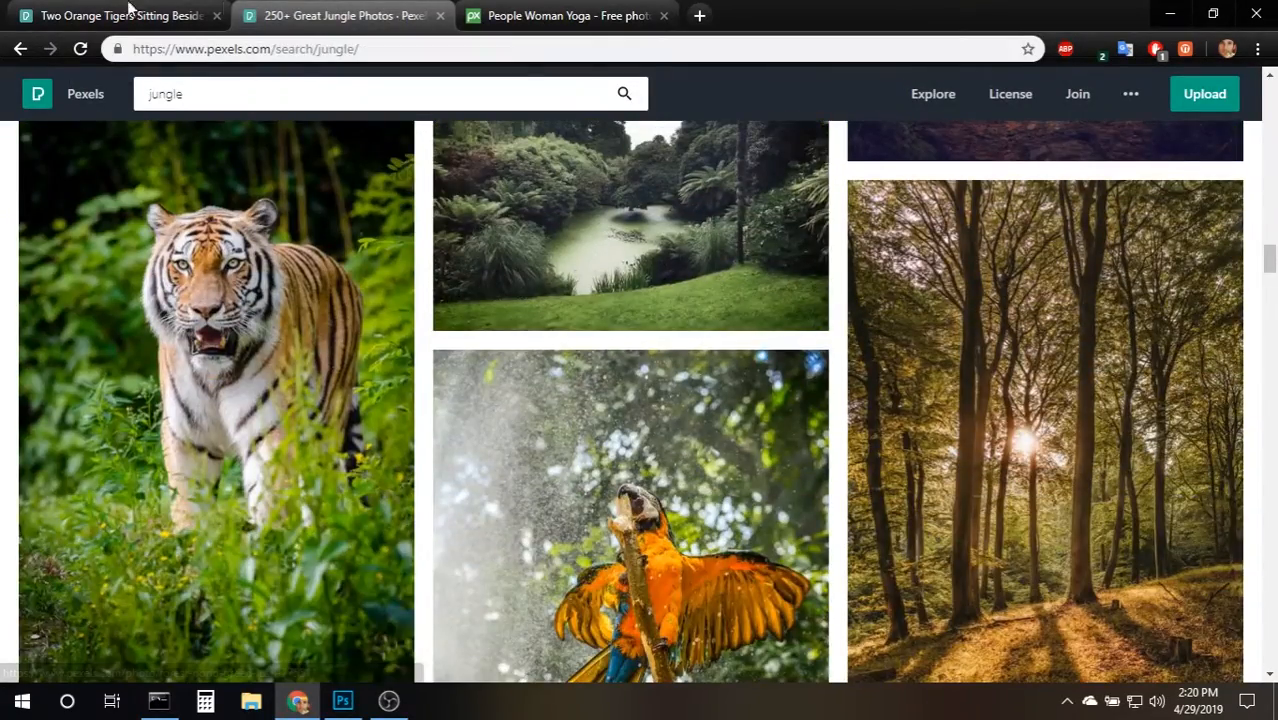
Switch back to Photoshop and paste the forest photo on a new layer directly above the Background layer.
click(342, 701)
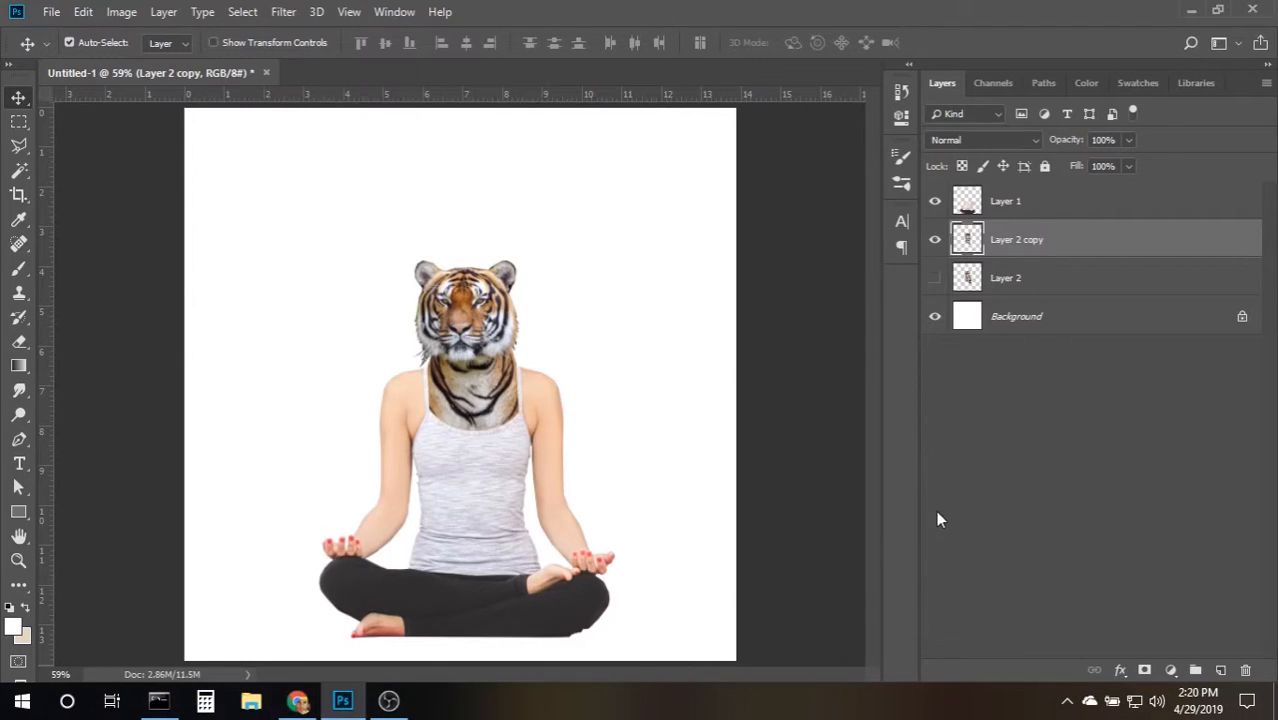
click(1128, 318)
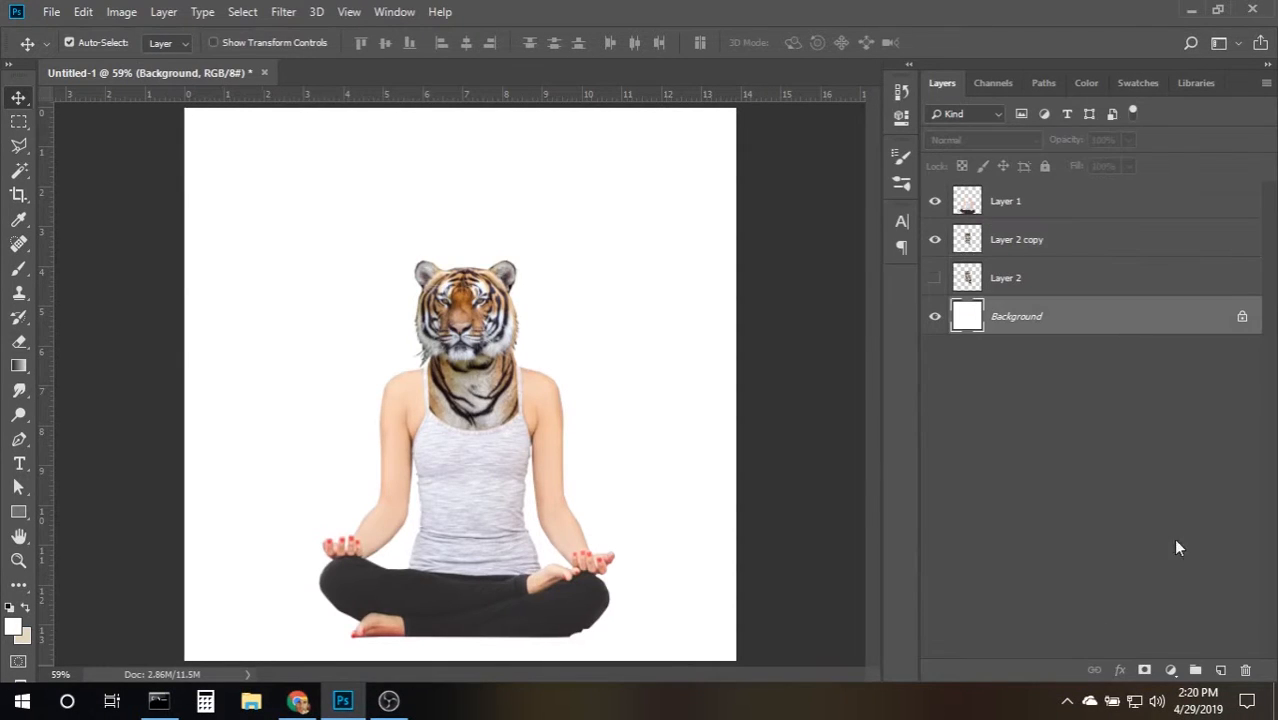
click(1220, 672)
key(ctrl+v)
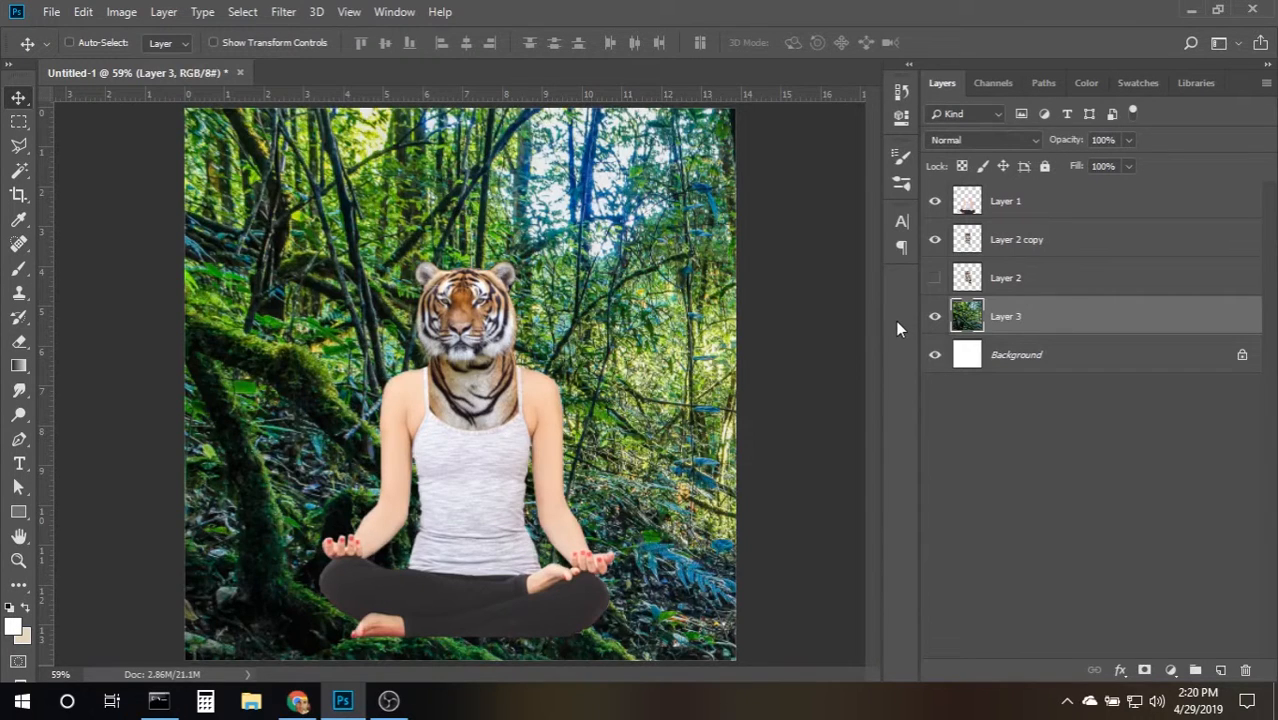
Scale the forest photo to about 67% to match the canvas height and position its sun above the tiger's head.
key(ctrl+minus)
key(ctrl+minus)
key(ctrl+t)
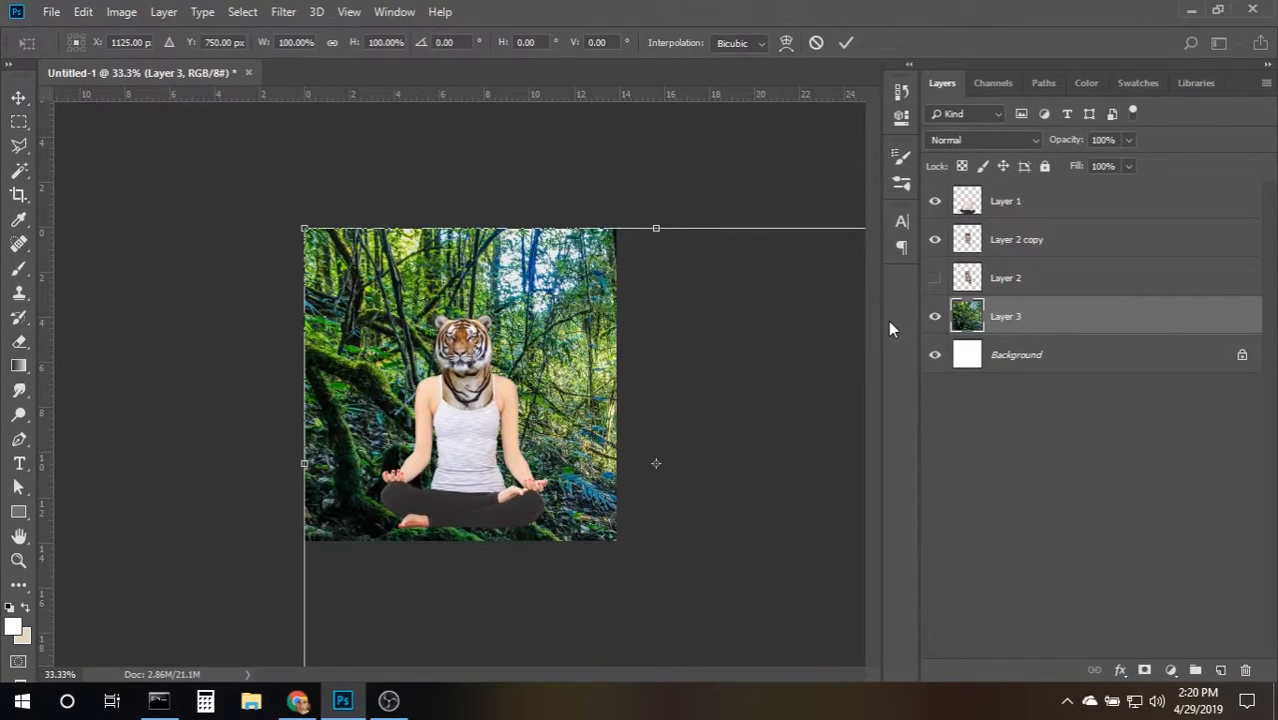
key(ctrl+minus)
key(ctrl+minus)
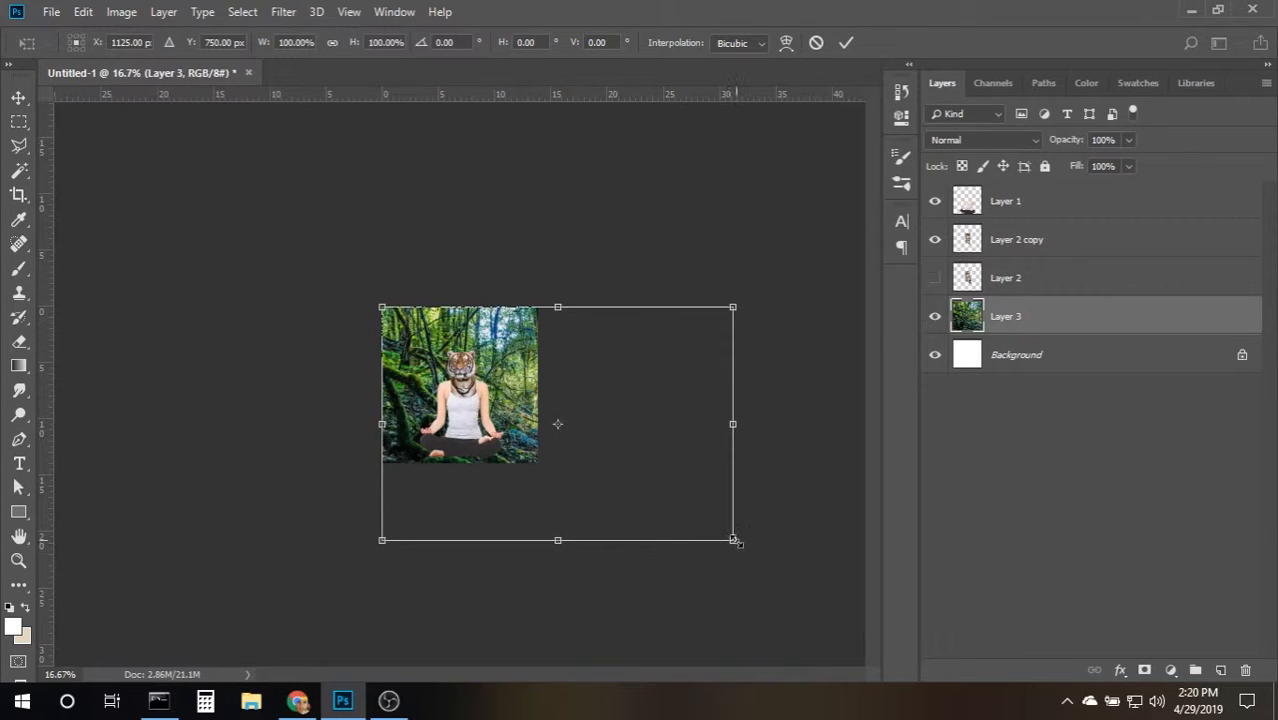
drag(735, 541, 571, 477)
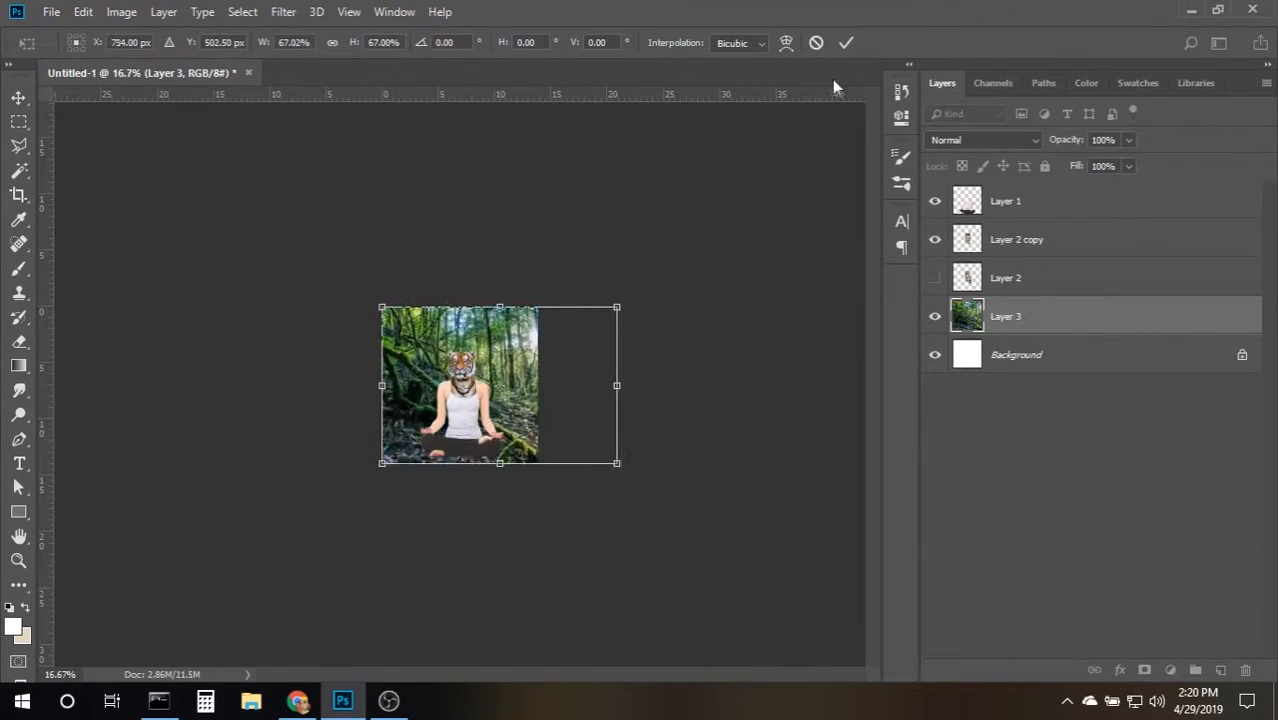
click(845, 42)
key(ctrl+0)
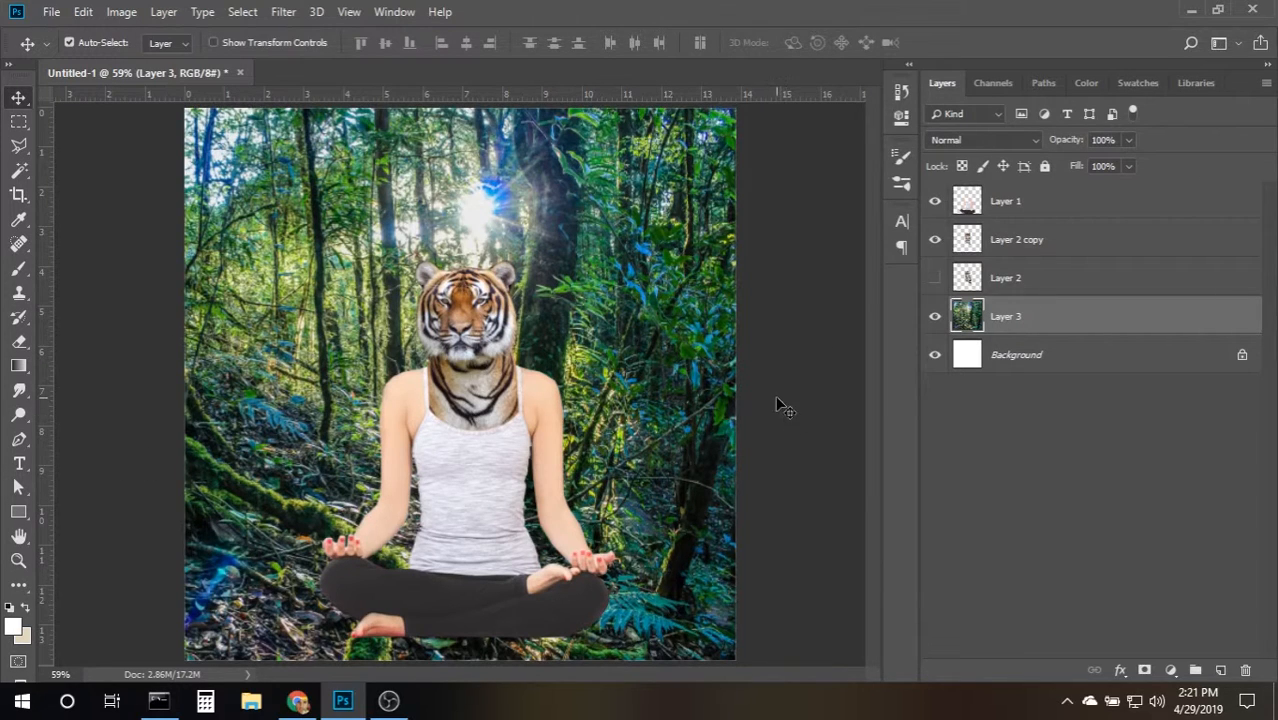
Add a new layer between the Background and the forest photo and fill it with black at 100% opacity.
click(1109, 357)
click(1220, 670)
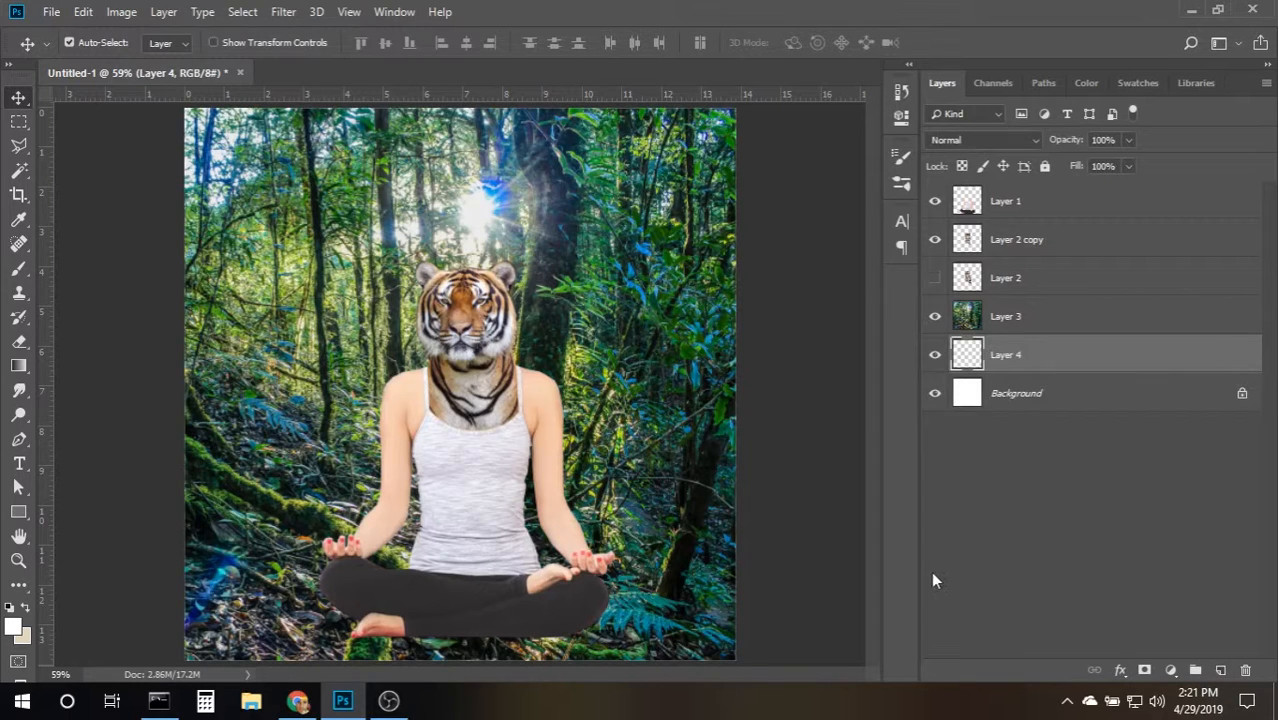
key(shift+F5)
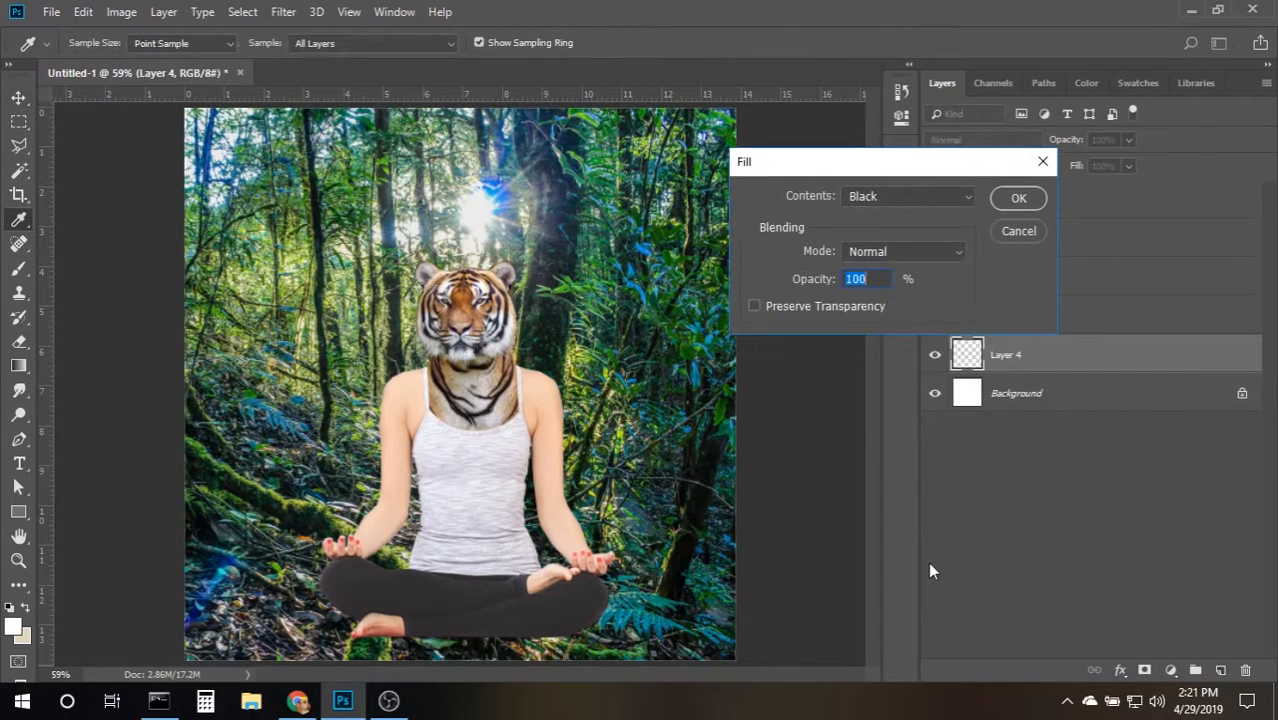
click(923, 196)
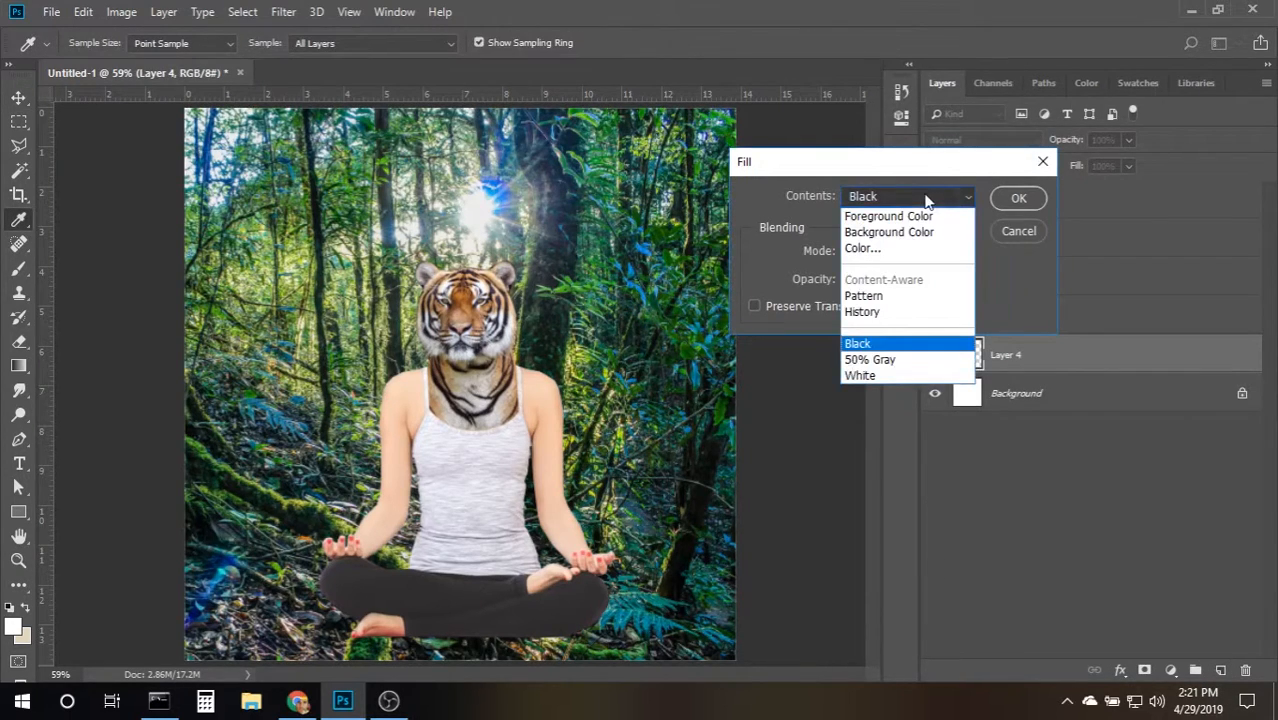
click(924, 344)
click(1016, 199)
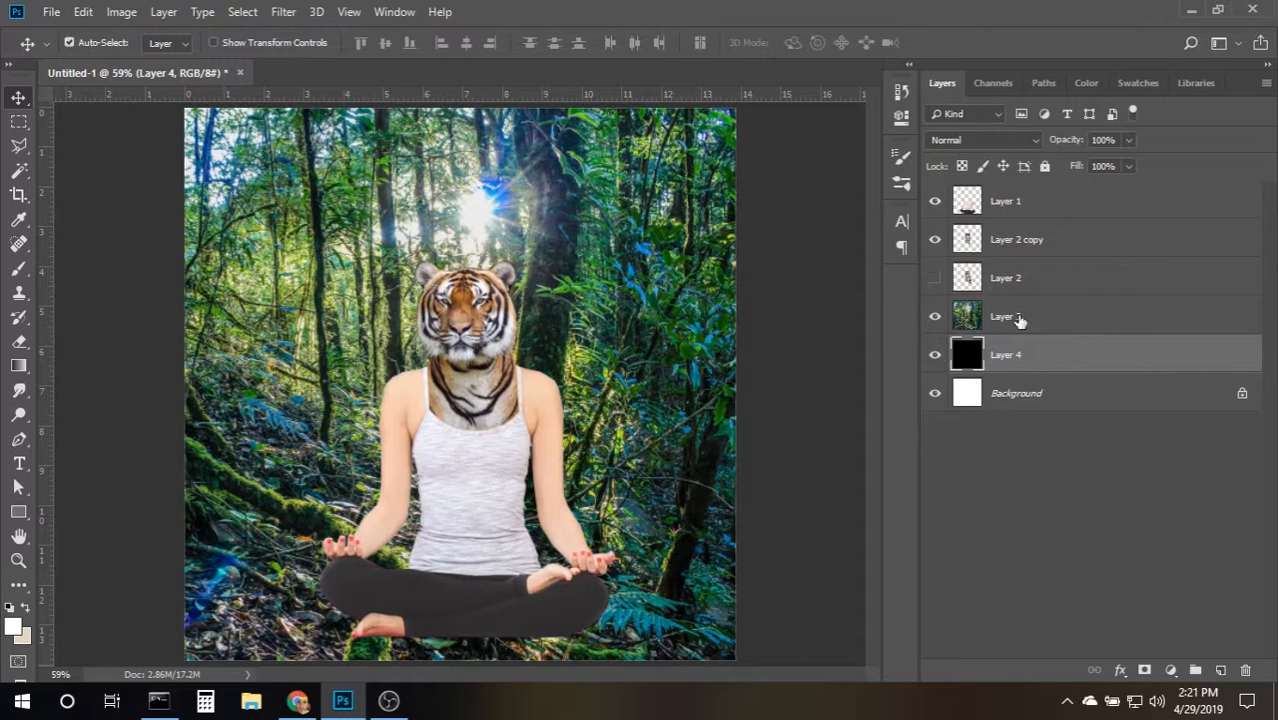
Darken the forest by lowering its layer opacity to 38%.
click(1043, 318)
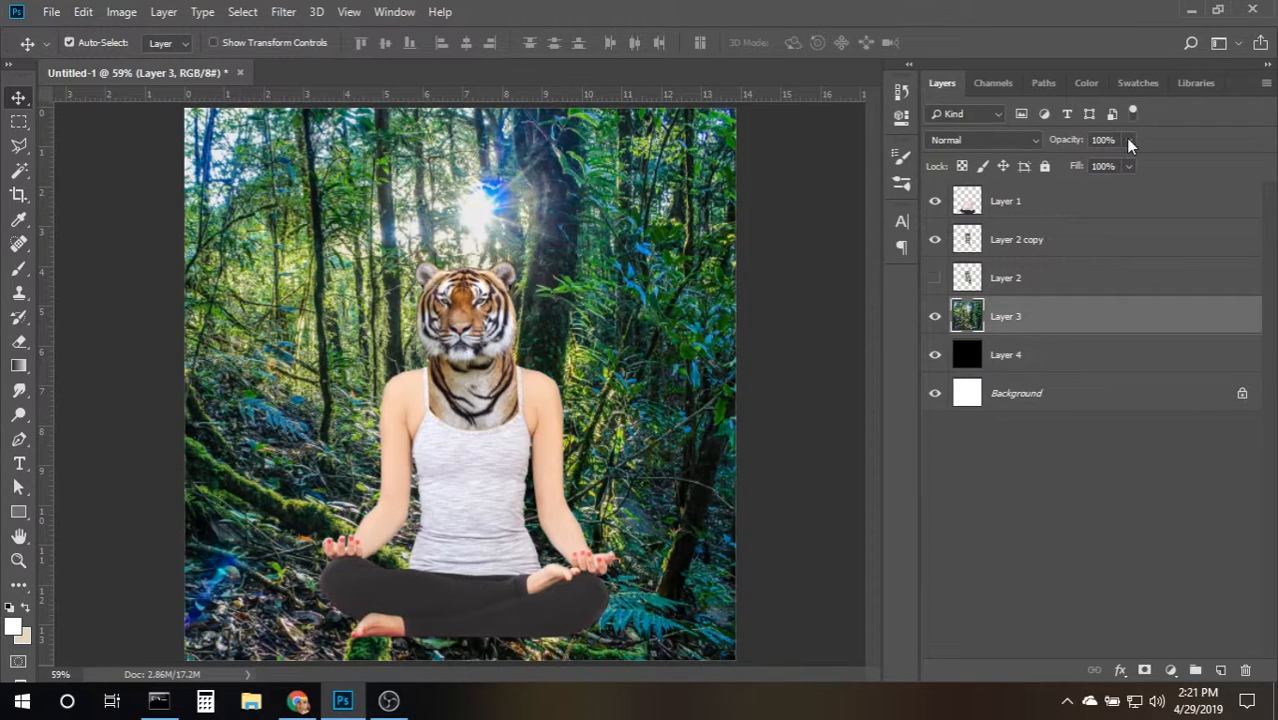
click(1127, 140)
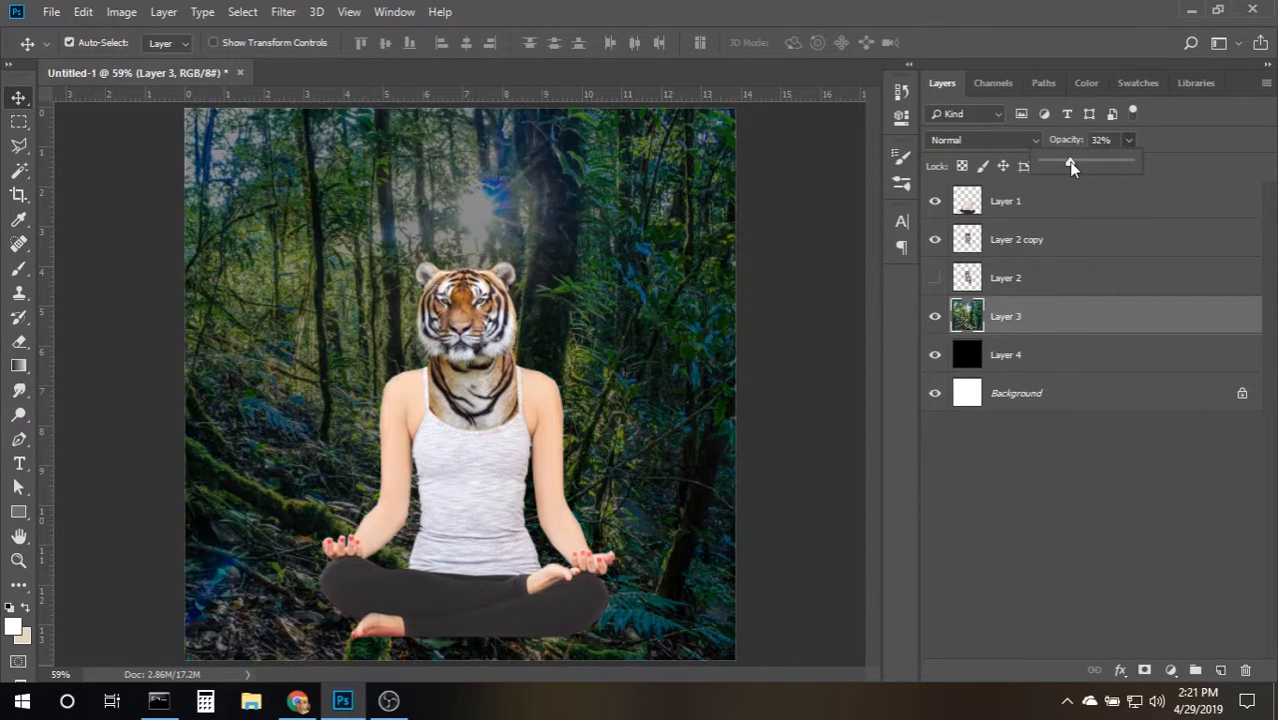
drag(1070, 161, 1074, 162)
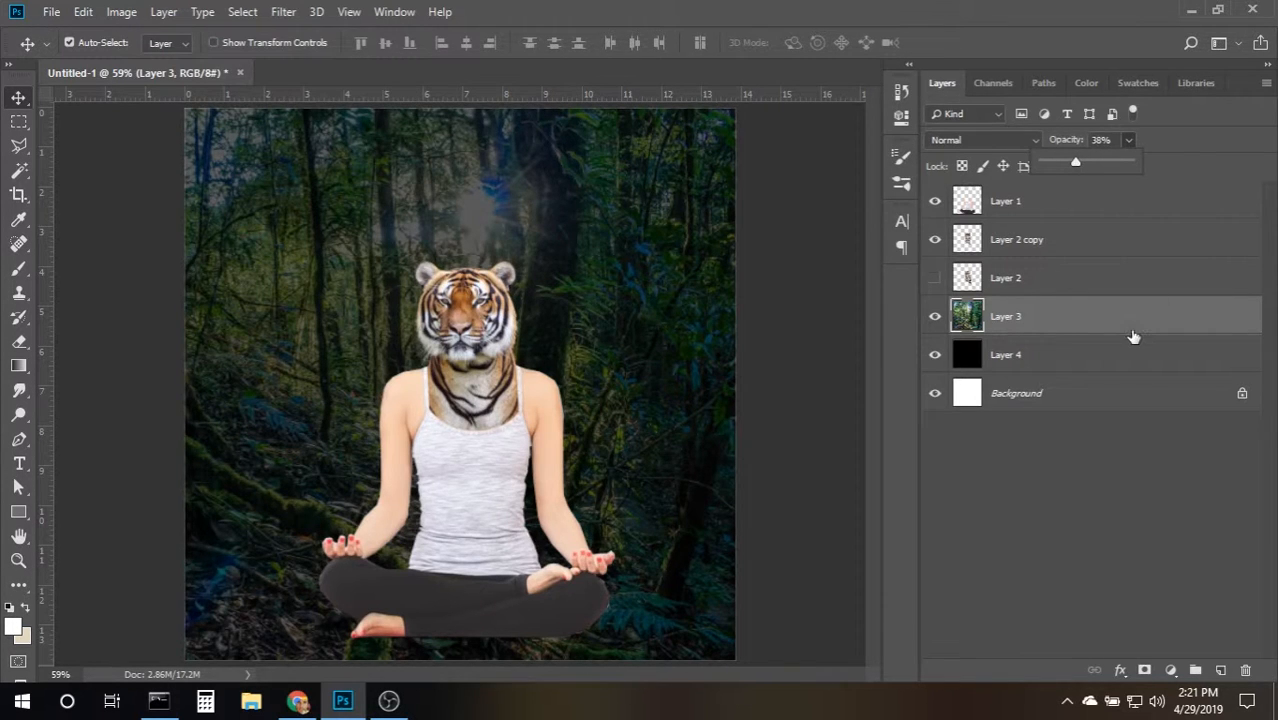
Duplicate the darkened forest layer and hide the original beneath the copy.
drag(1136, 330, 1220, 670)
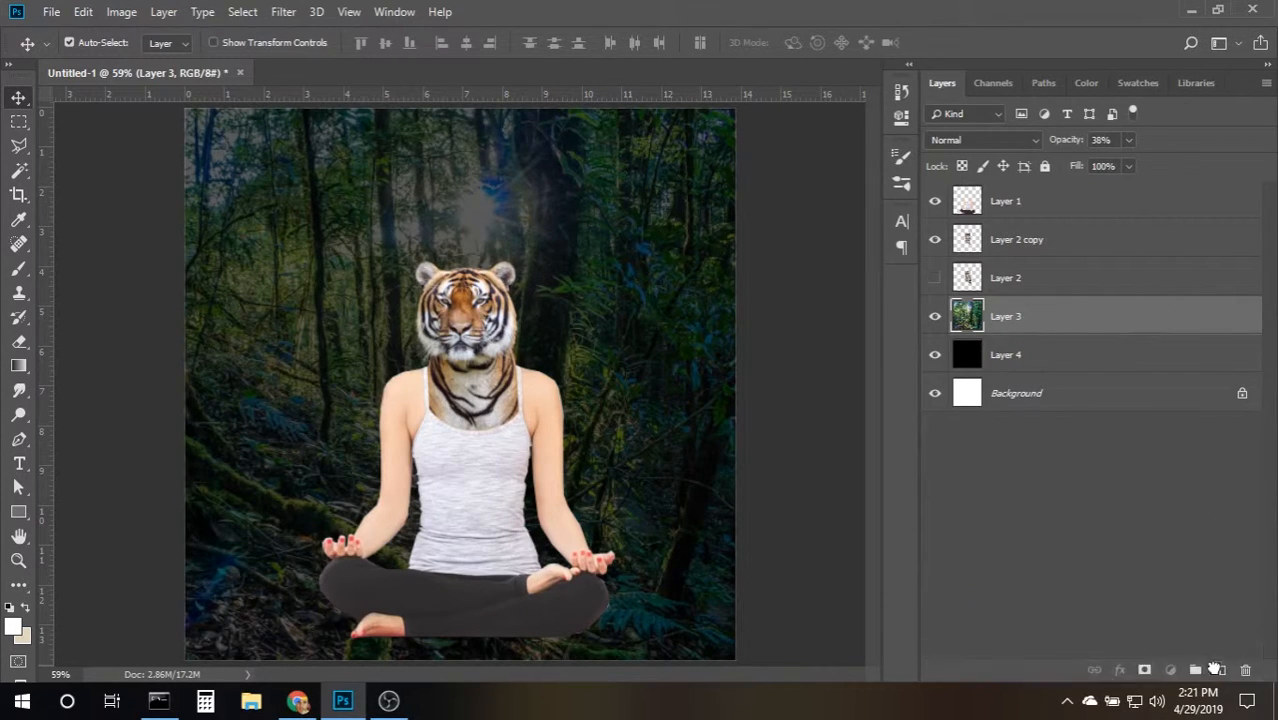
click(935, 356)
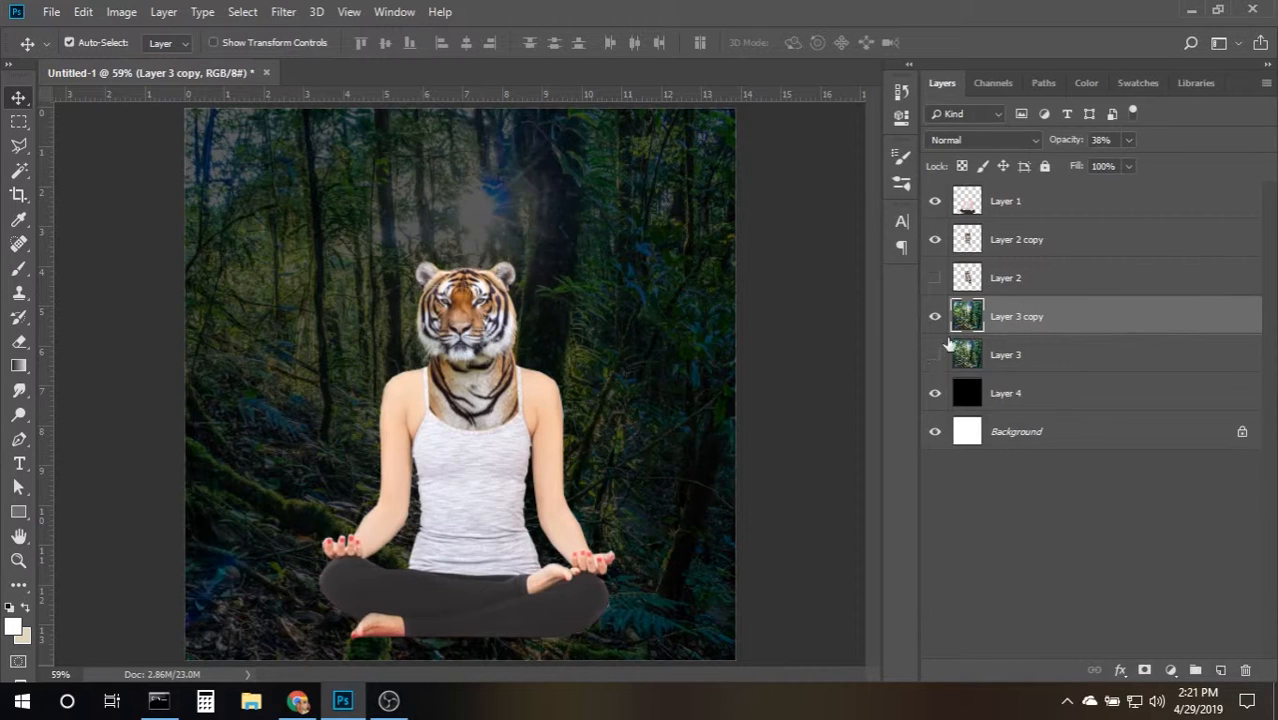
Apply a Radial Blur to the forest copy using the Zoom method, amount 20 and Good quality.
click(283, 12)
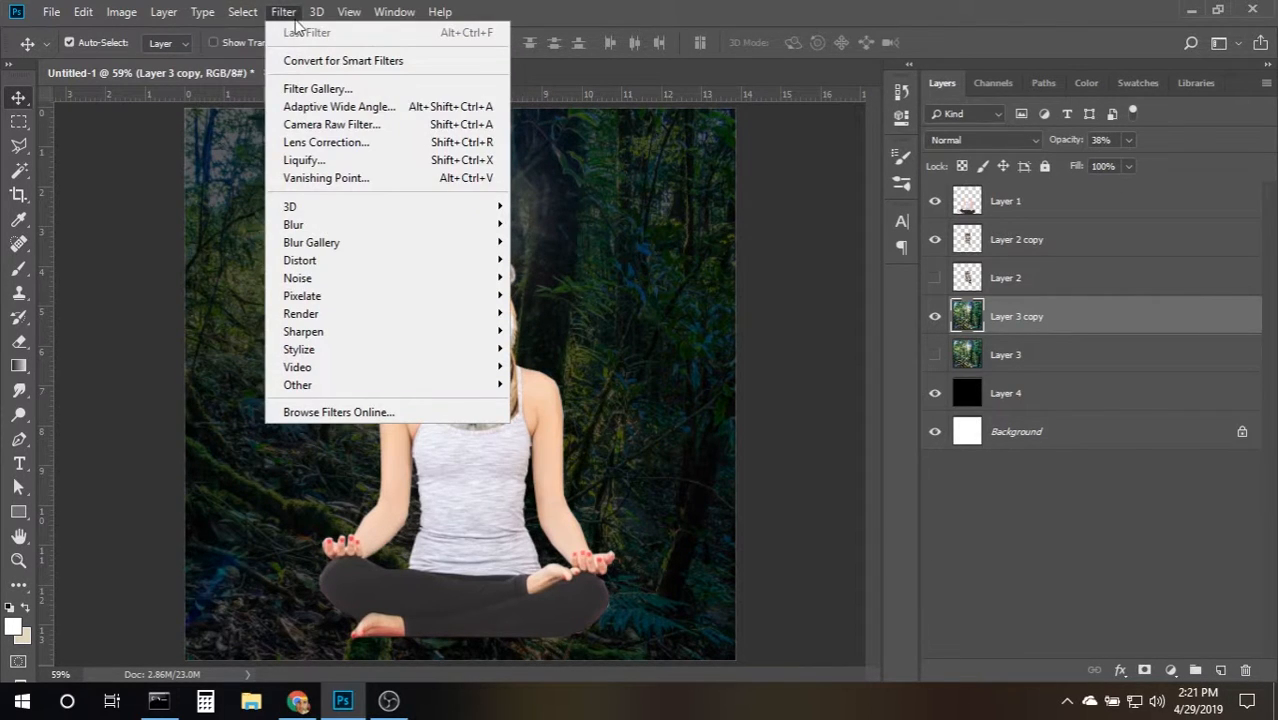
mouse_move(424, 226)
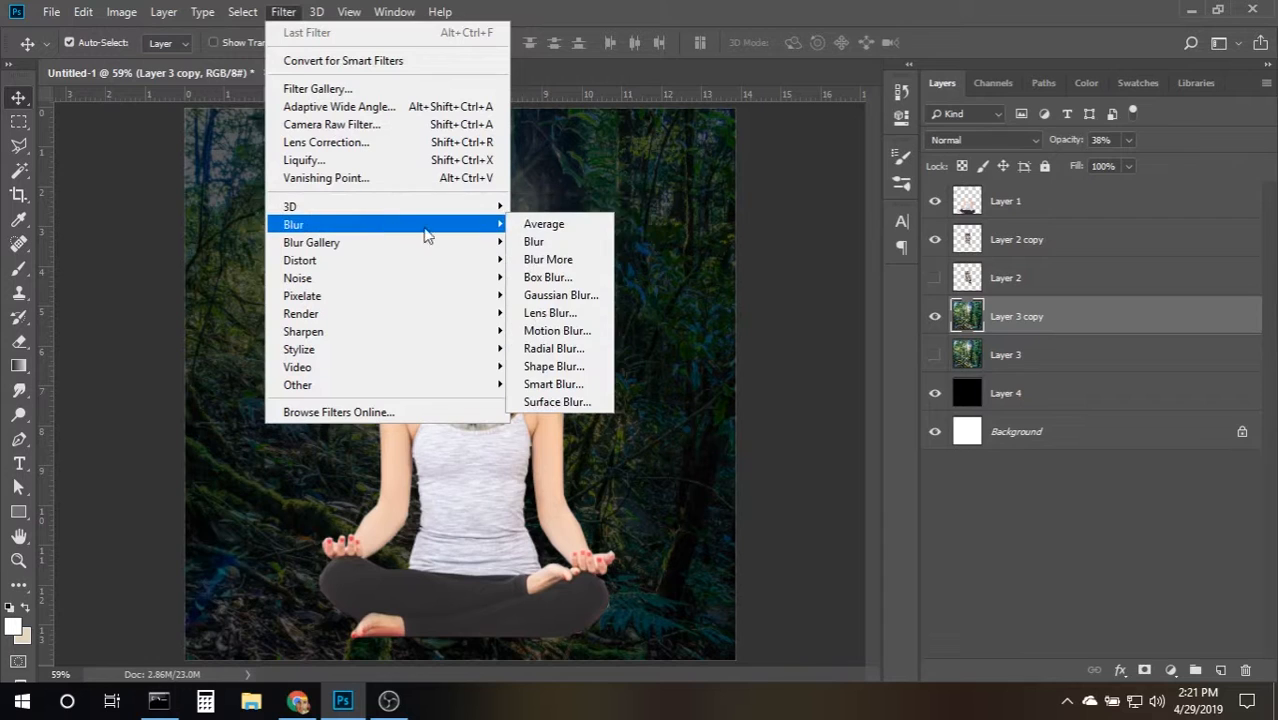
click(590, 349)
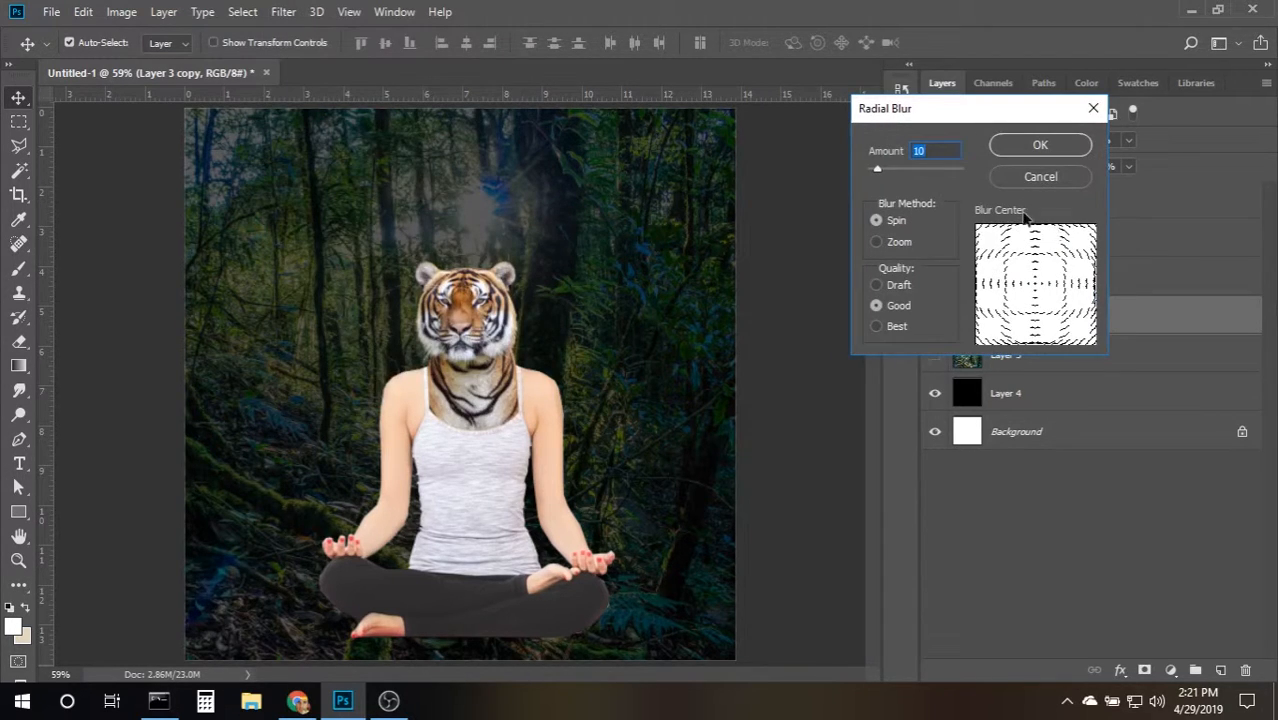
click(899, 243)
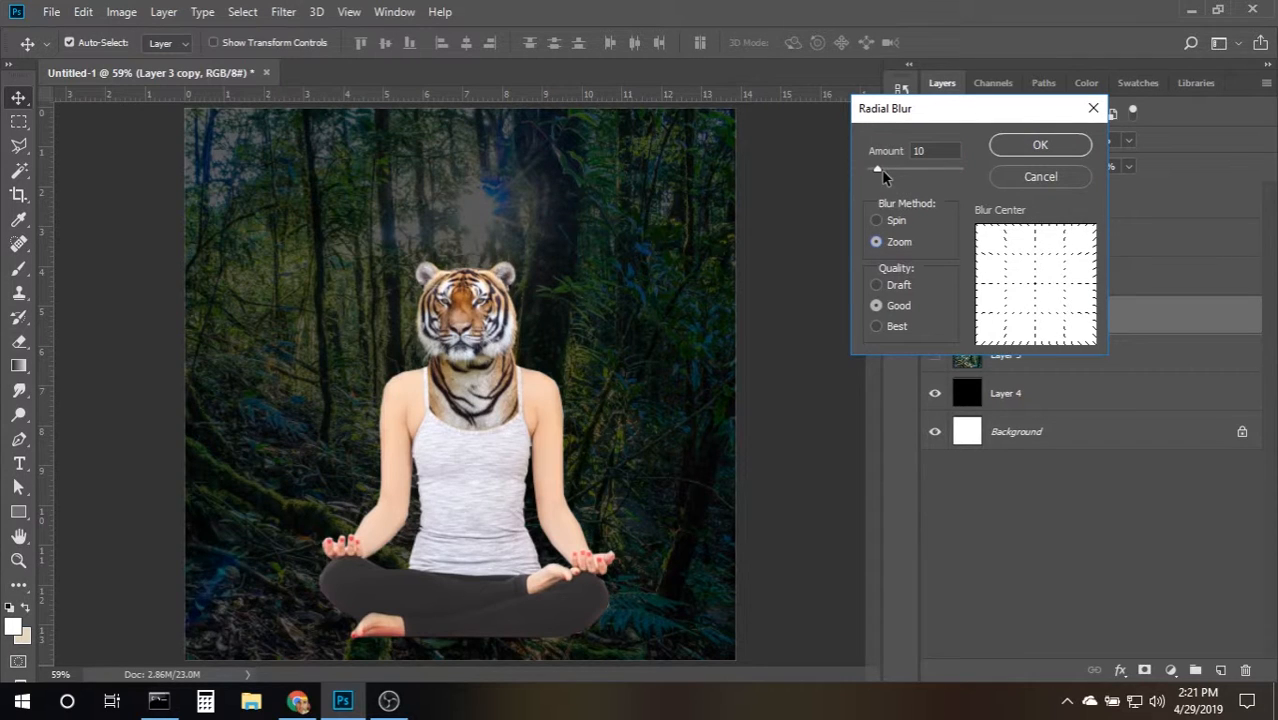
drag(883, 174, 887, 175)
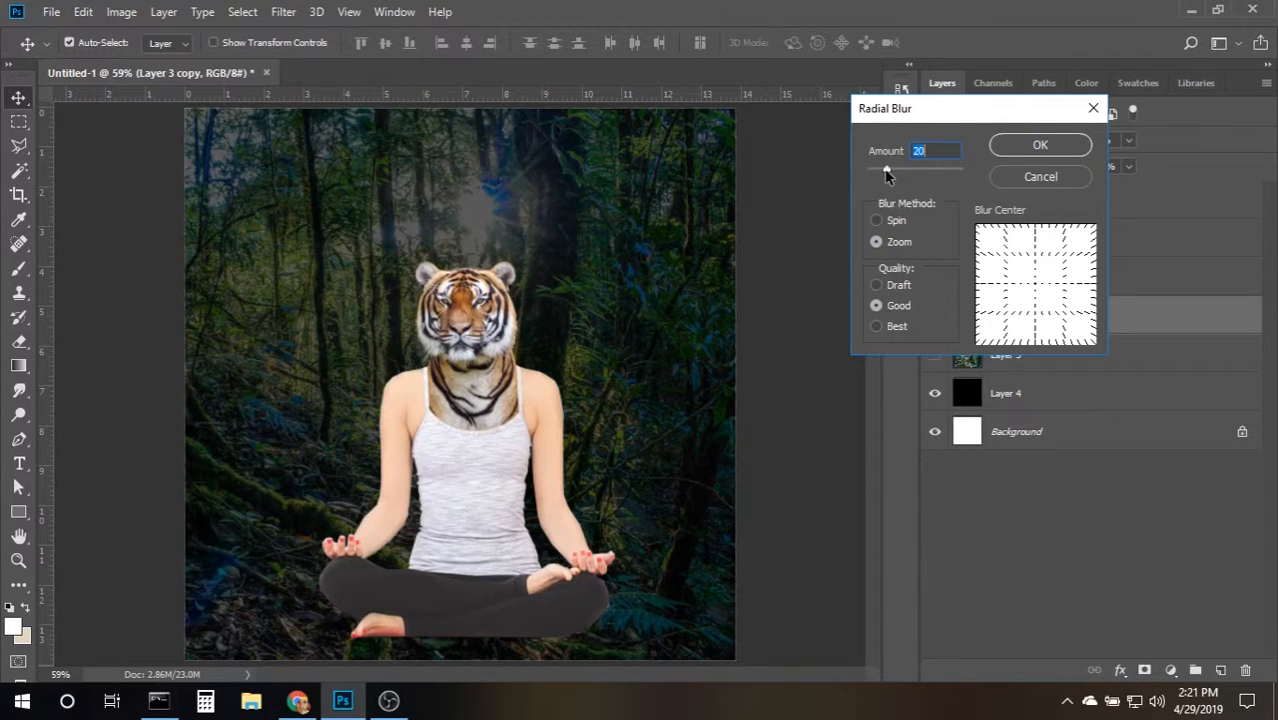
click(1036, 146)
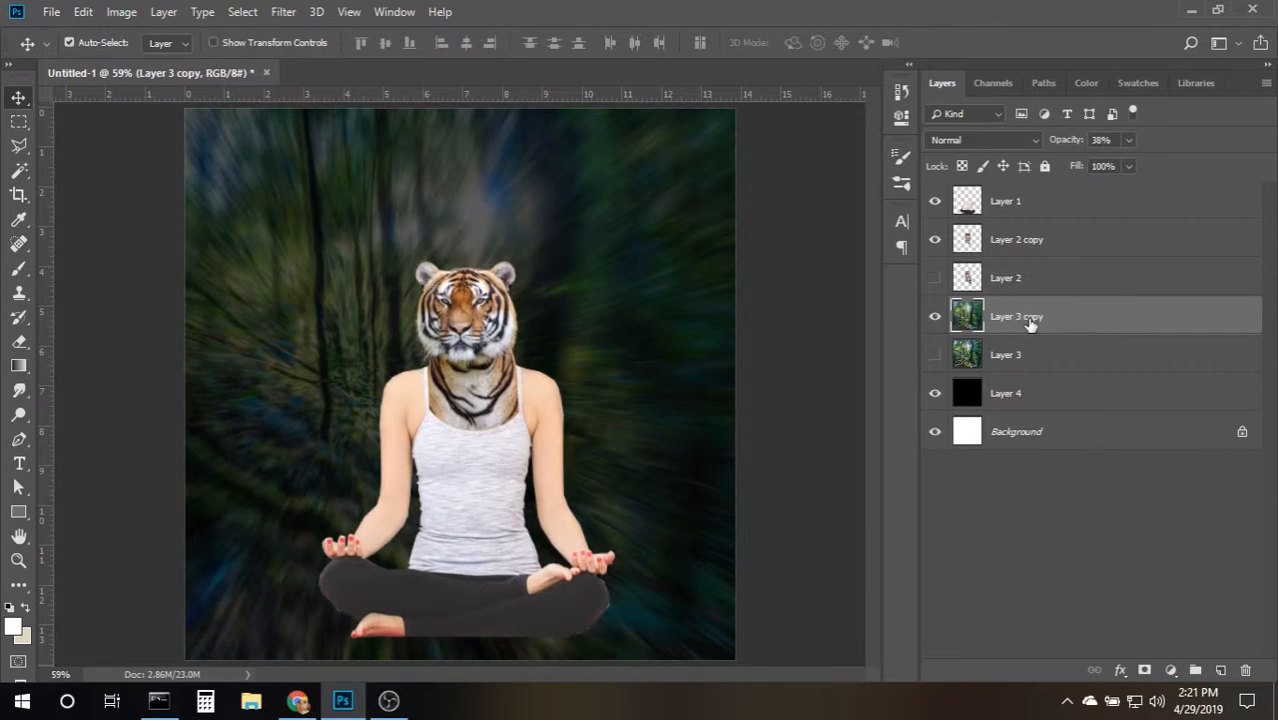
Undo the radial blur and crop the document to its existing canvas bounds, deleting the pixels outside.
key(ctrl+z)
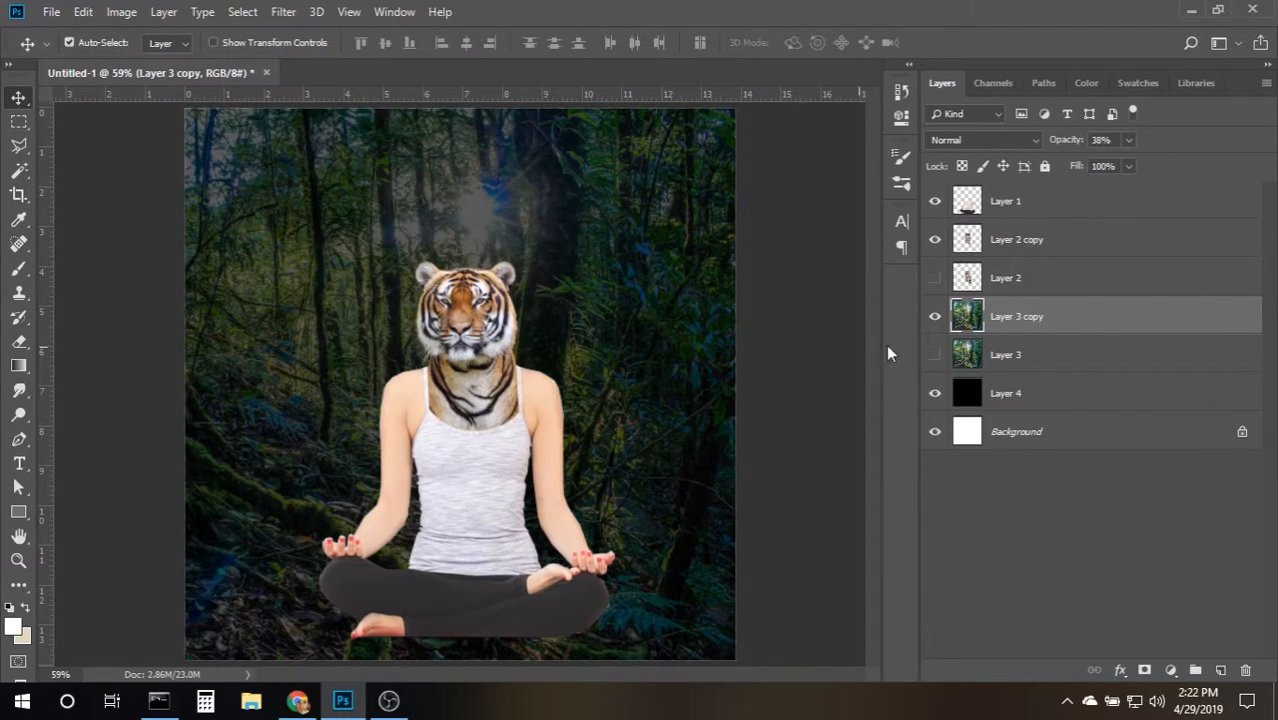
click(18, 195)
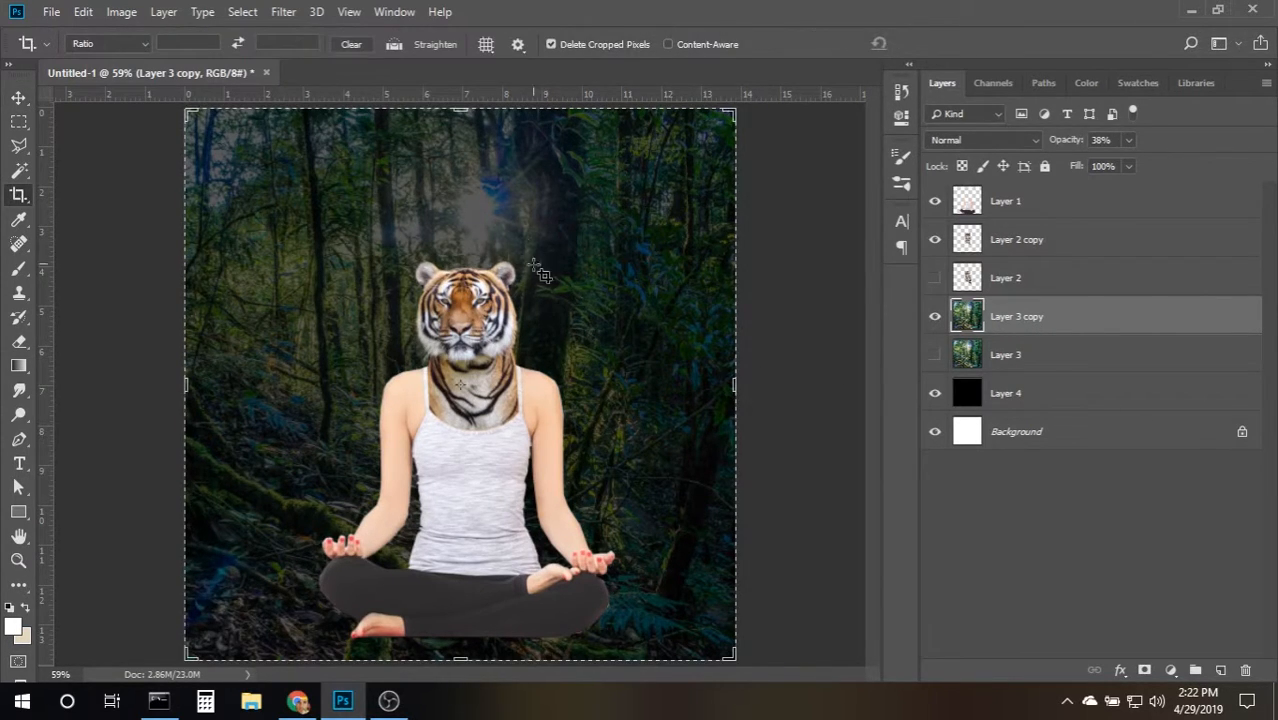
click(942, 43)
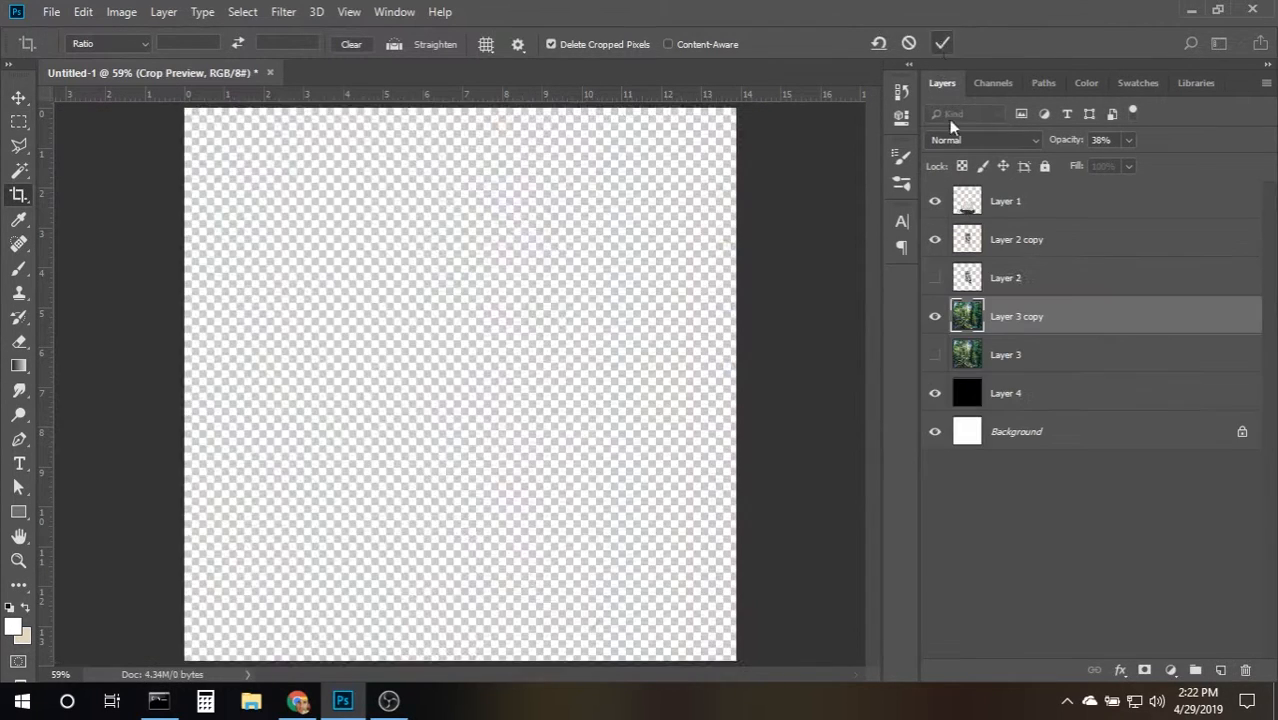
Reapply the last Radial Blur filter to the cropped forest copy.
click(283, 12)
click(358, 33)
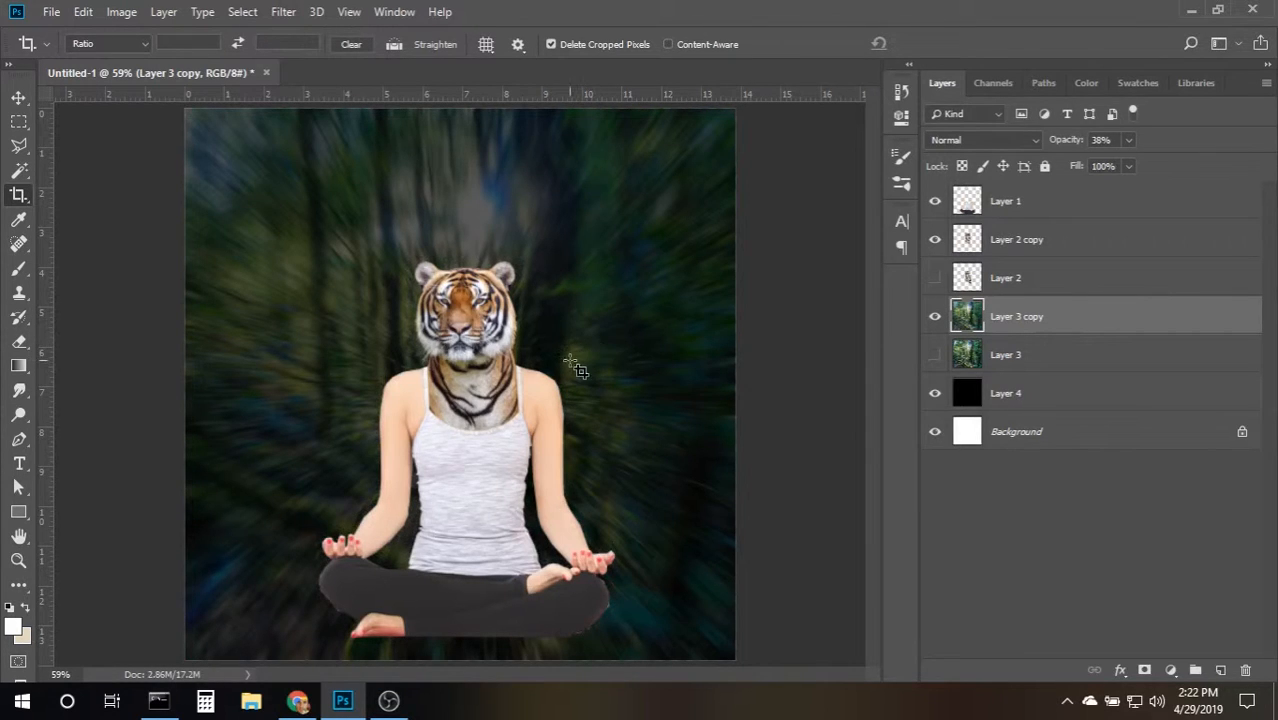
click(18, 97)
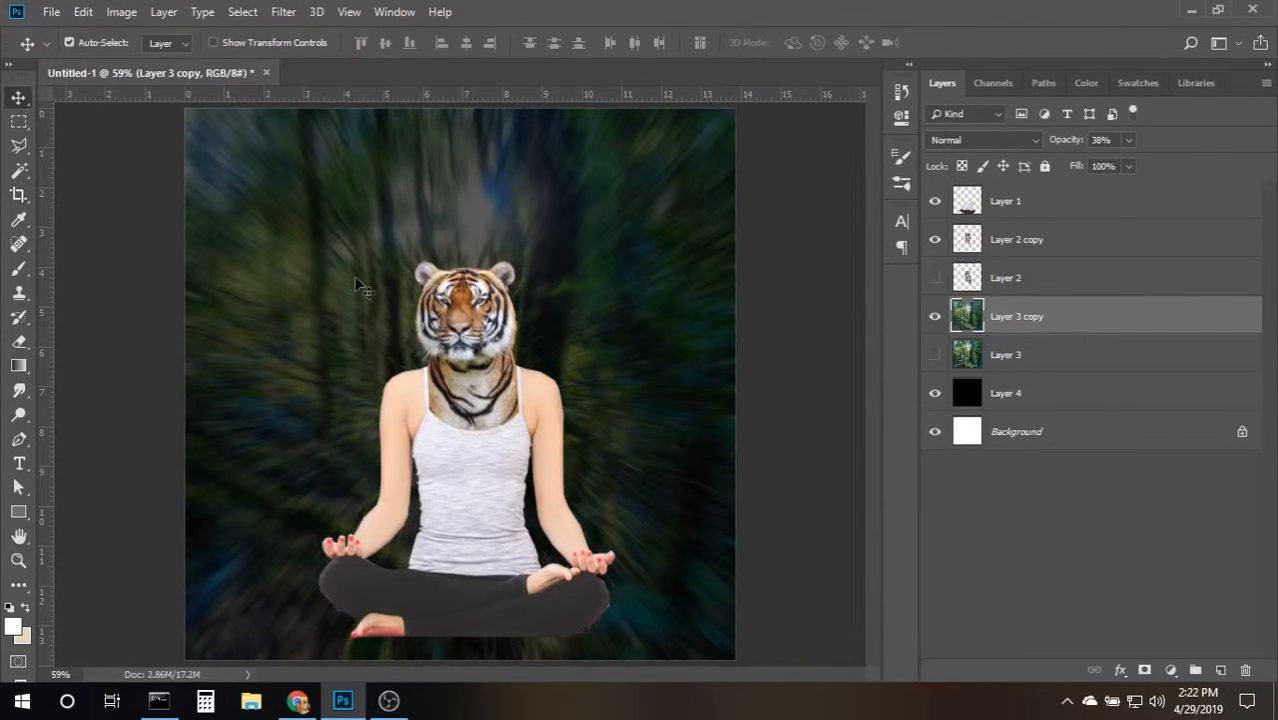
Duplicate the woman's body layer, Layer 1, and hide the original.
click(1002, 203)
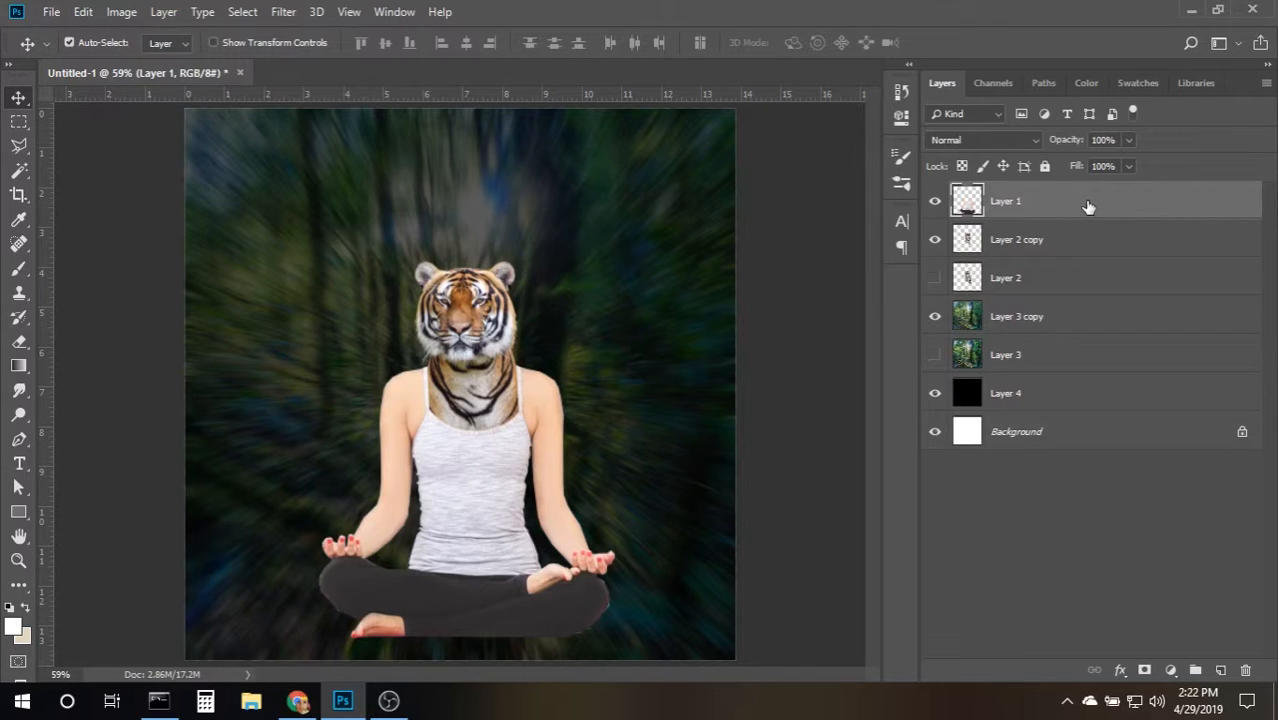
drag(1088, 207, 1221, 669)
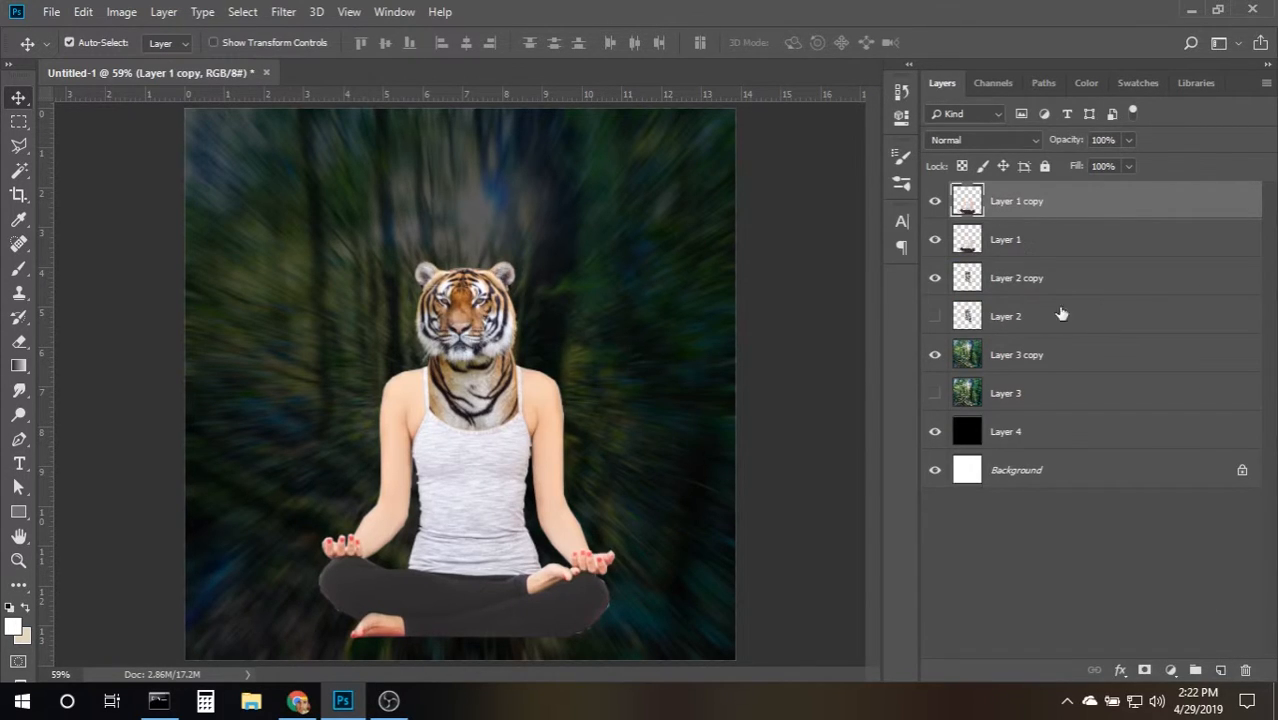
click(936, 240)
key(h)
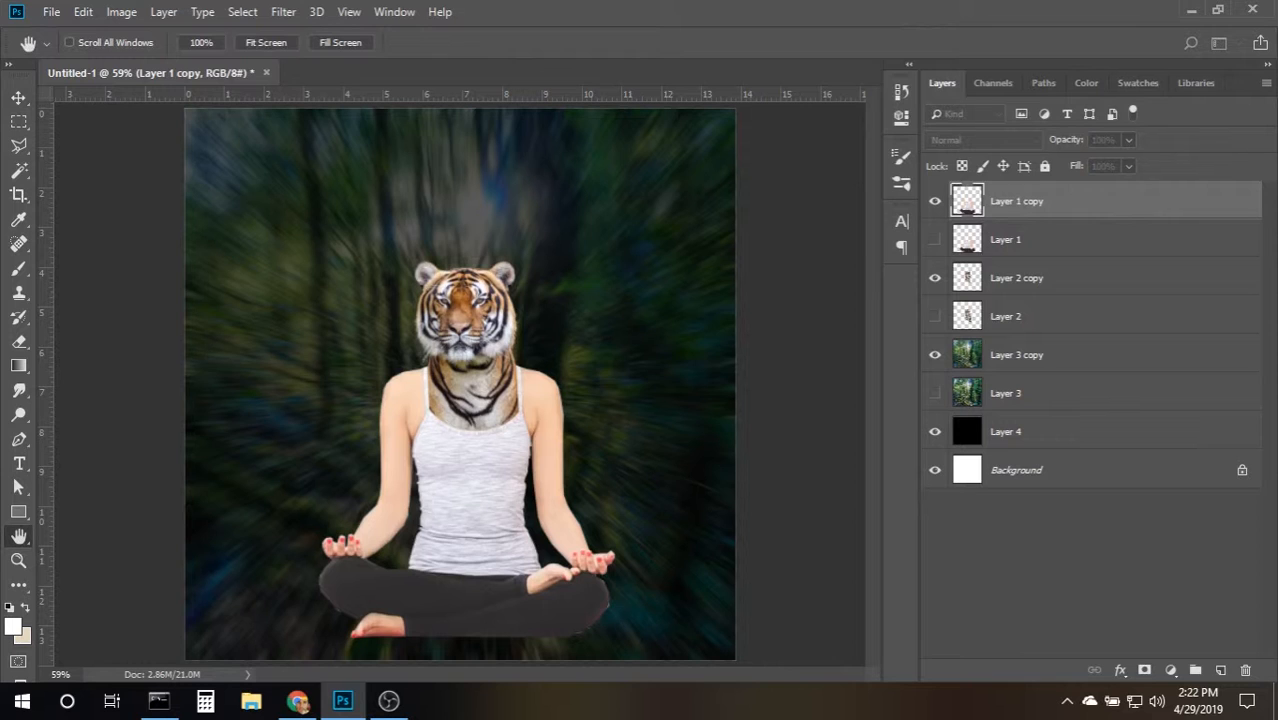
key(v)
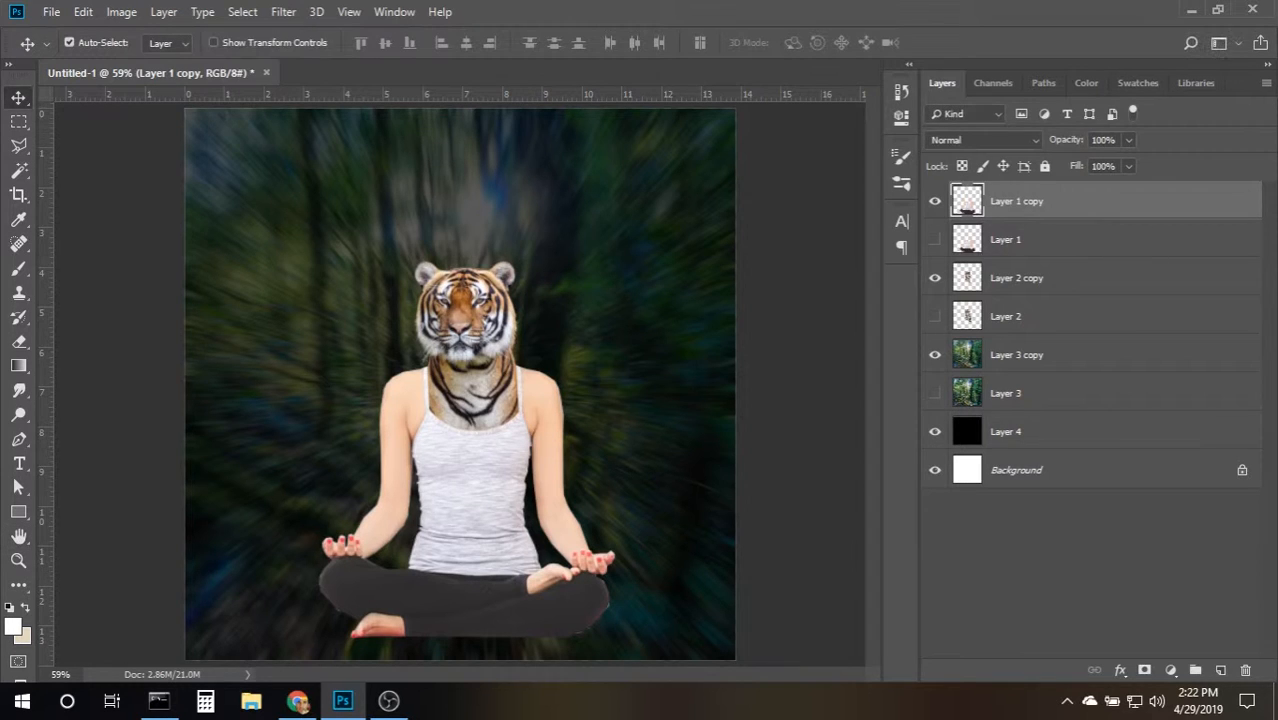
Apply the Poster Edges filter to the body copy with edge thickness 9, edge intensity 1 and posterization 3.
click(283, 11)
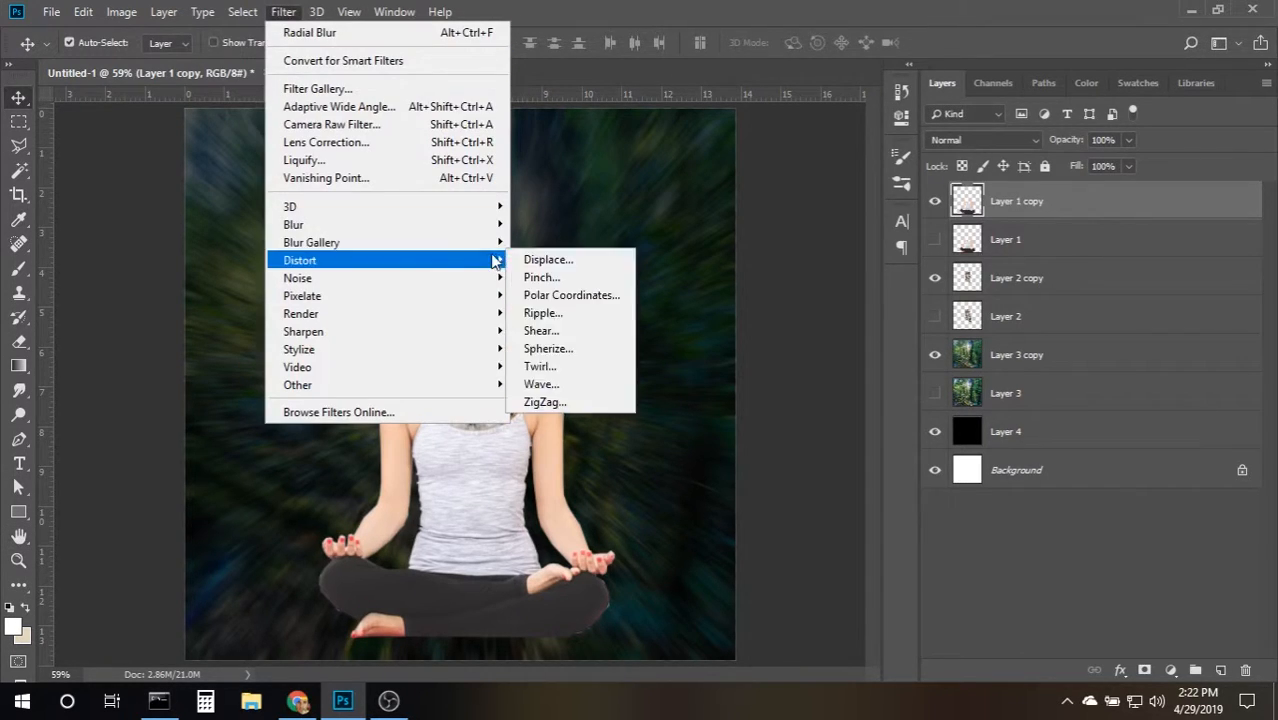
click(451, 92)
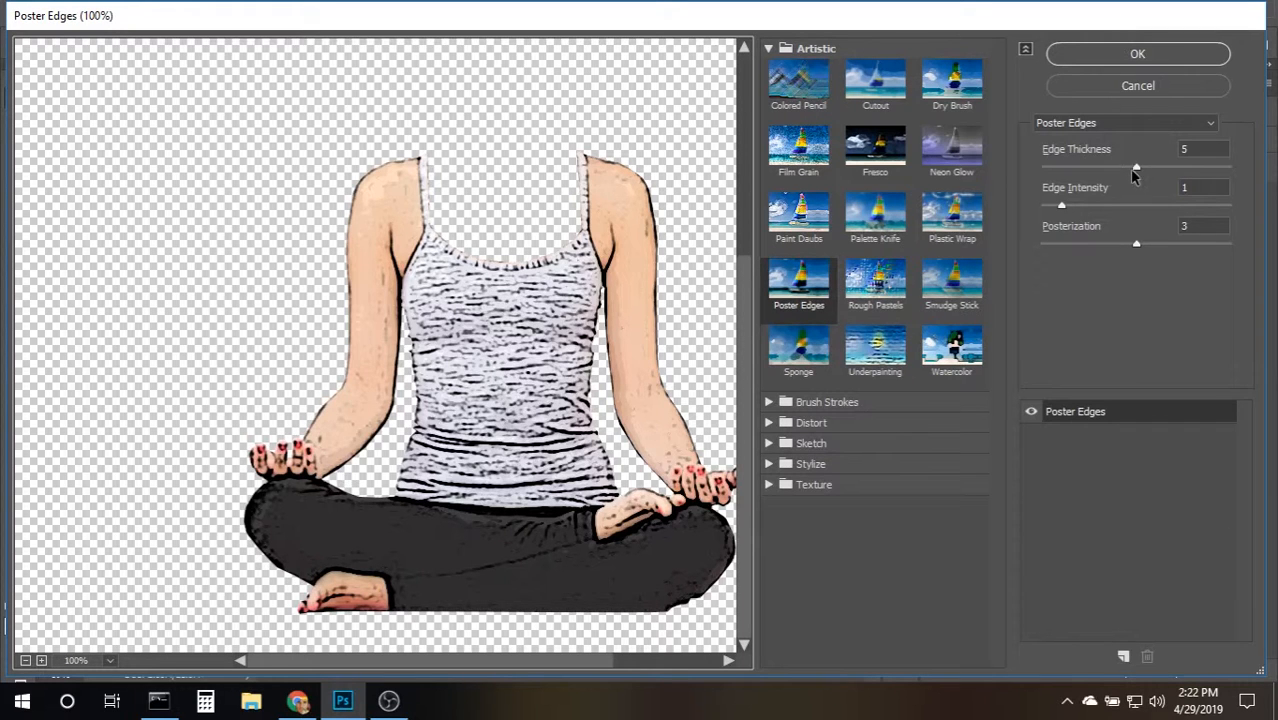
drag(1135, 170, 1204, 165)
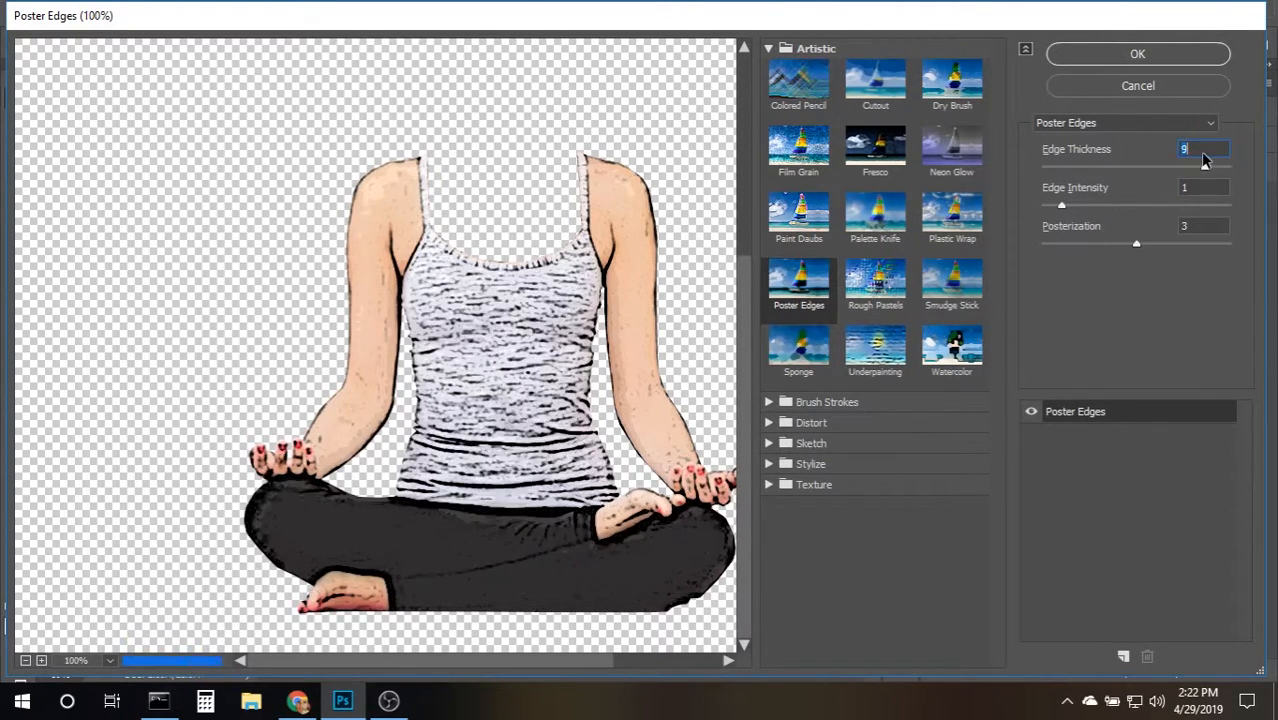
click(1137, 54)
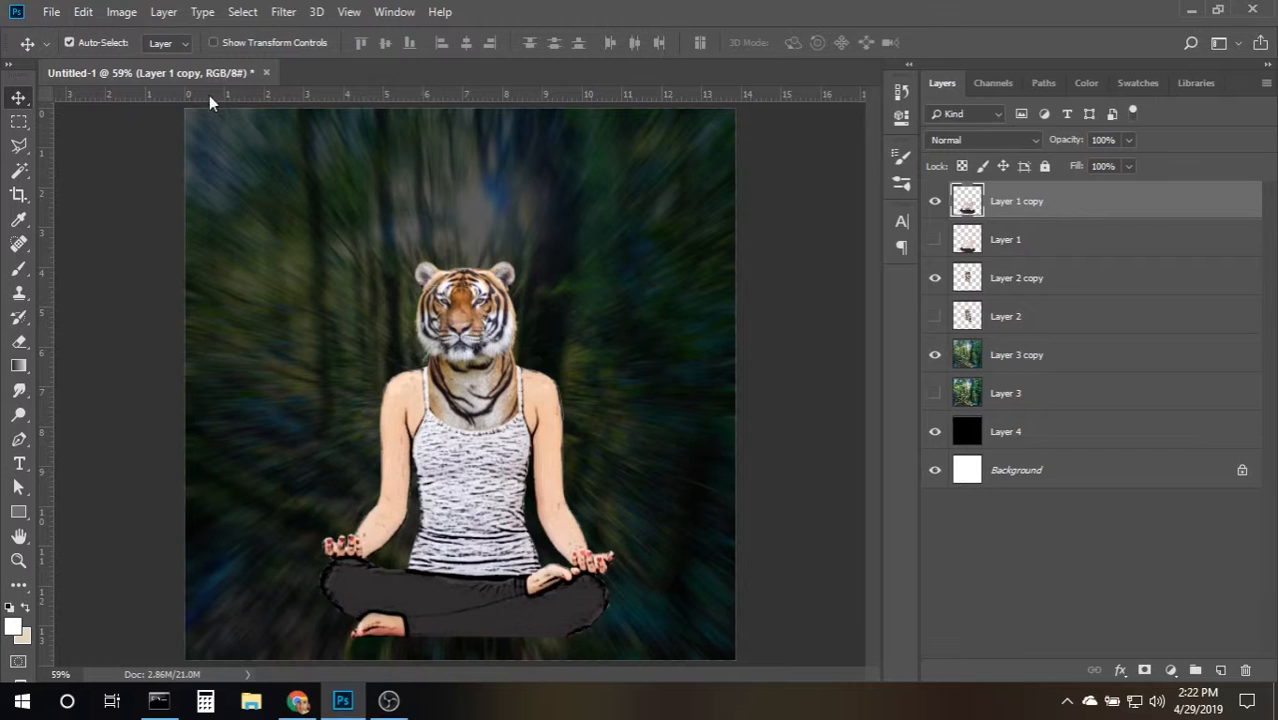
Adjust the body copy's Hue/Saturation with a slight positive hue shift, saturation +30 and lightness -5.
click(120, 11)
mouse_move(271, 58)
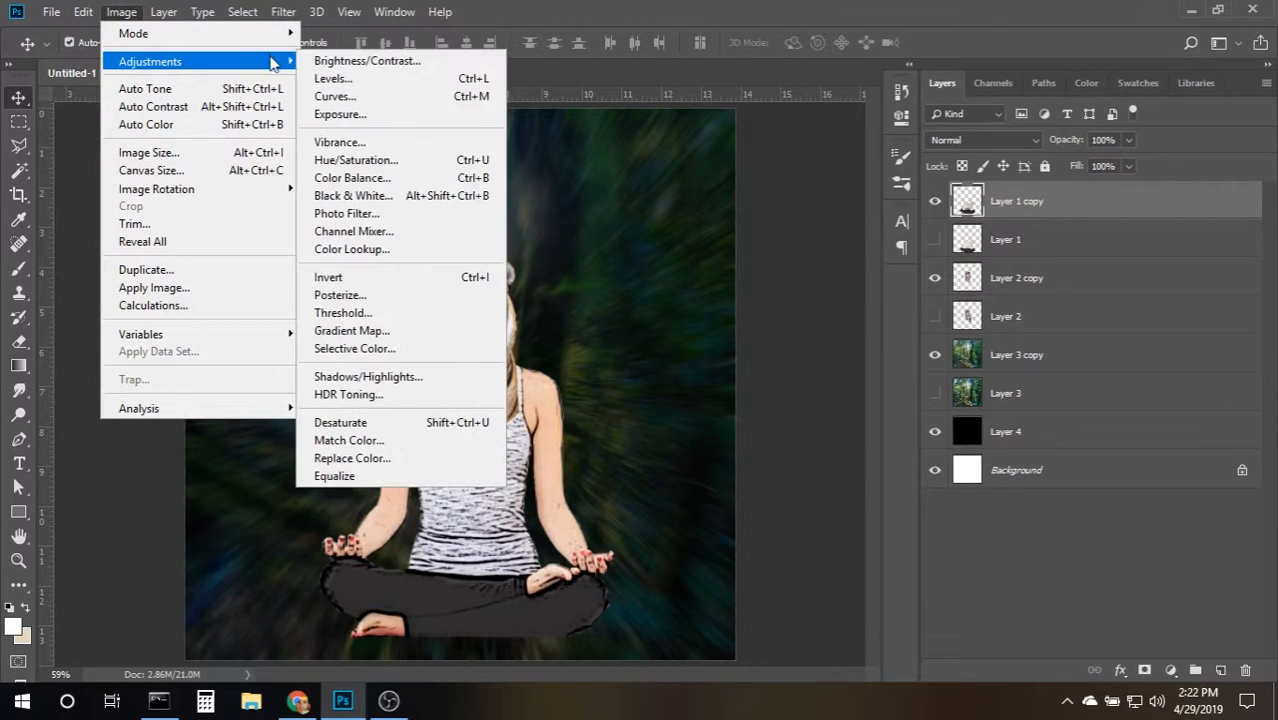
key(Escape)
key(i)
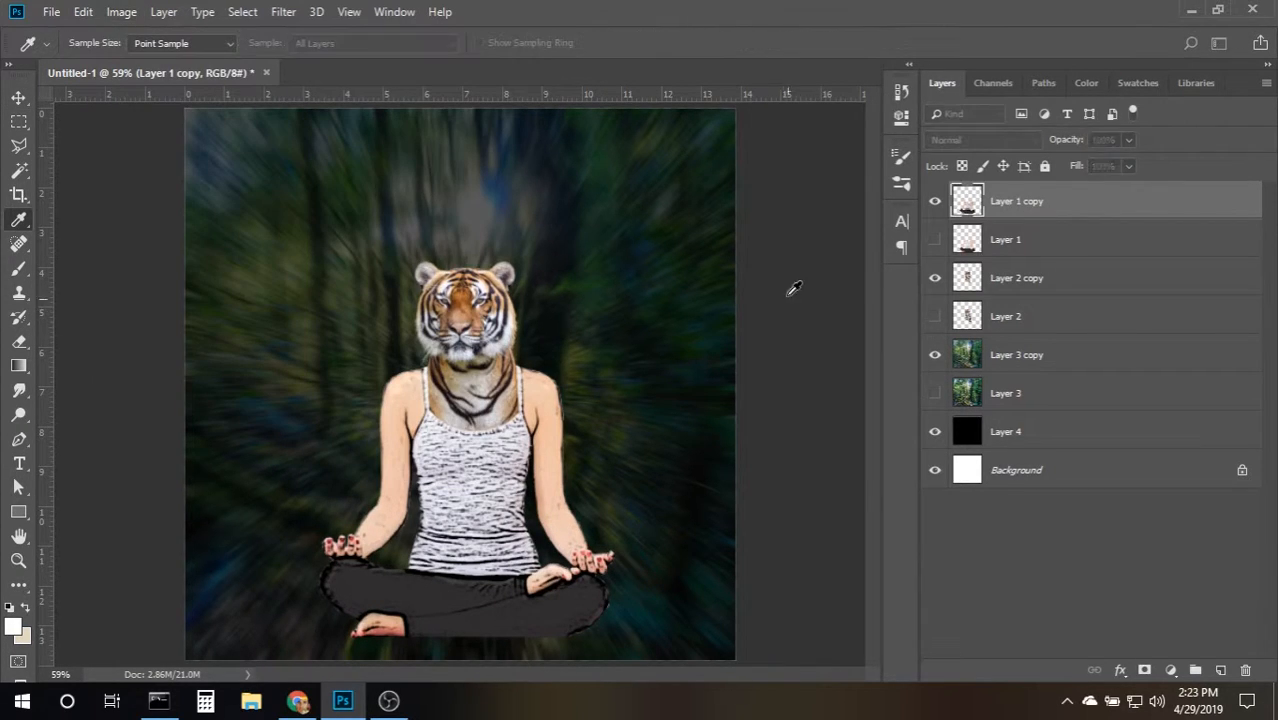
key(ctrl+u)
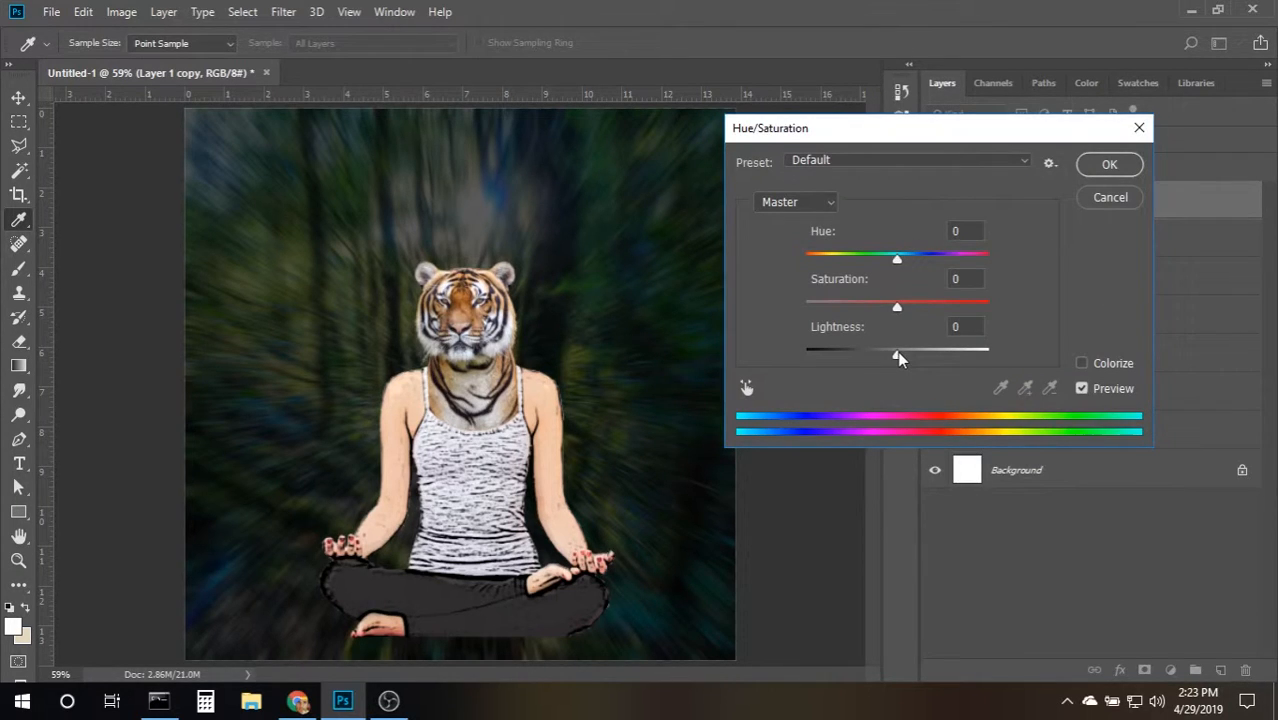
drag(897, 308, 875, 307)
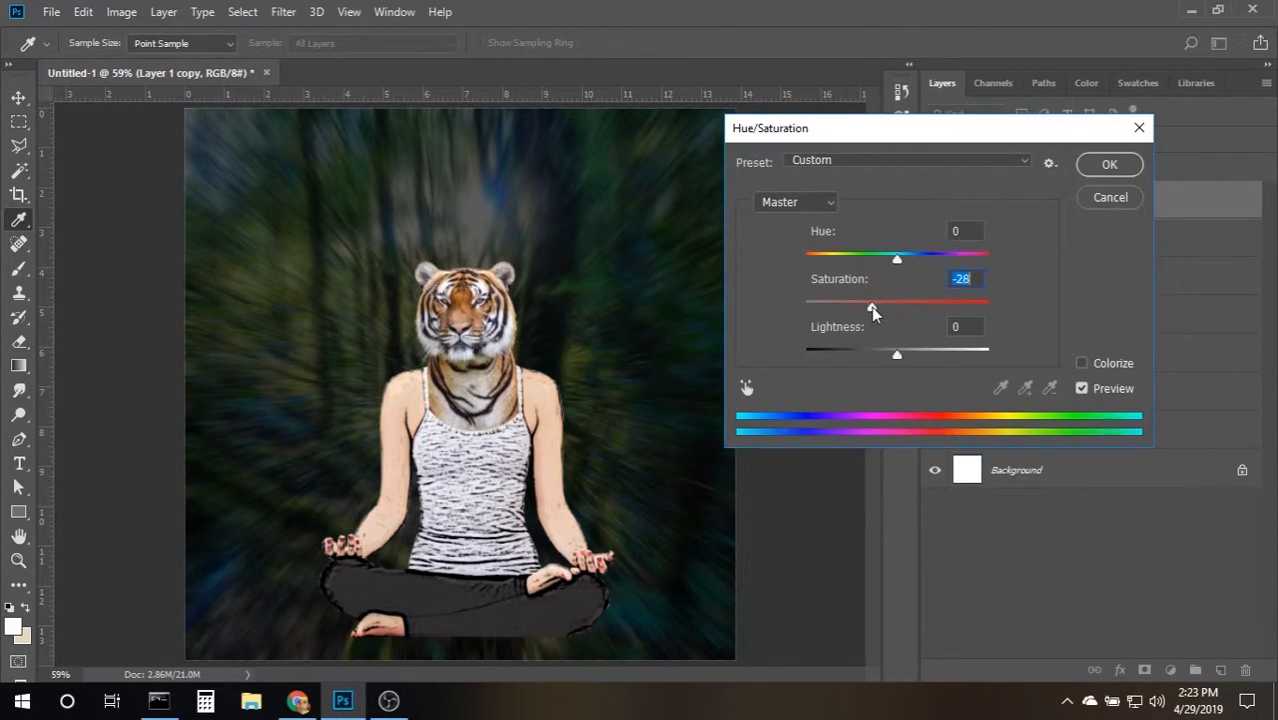
mouse_move(897, 354)
mouse_down()
mouse_move(870, 354)
mouse_move(910, 356)
mouse_move(891, 352)
mouse_up()
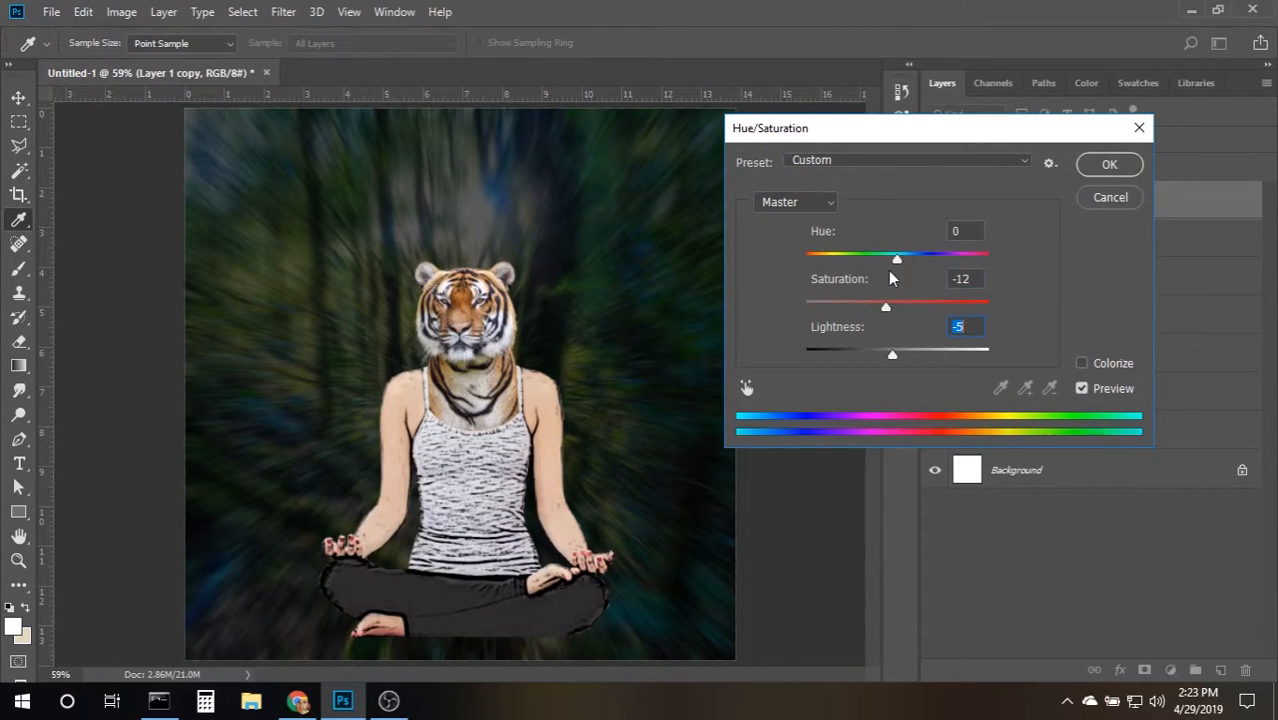
drag(886, 308, 913, 306)
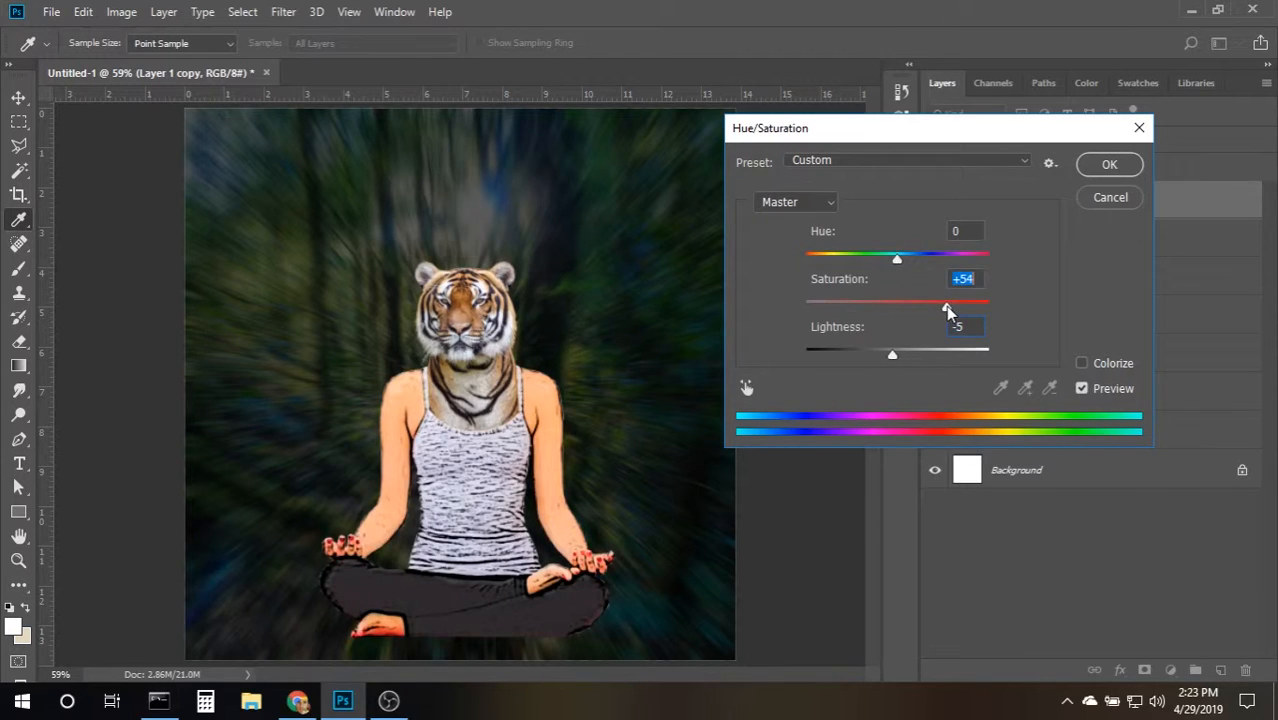
drag(890, 255, 925, 311)
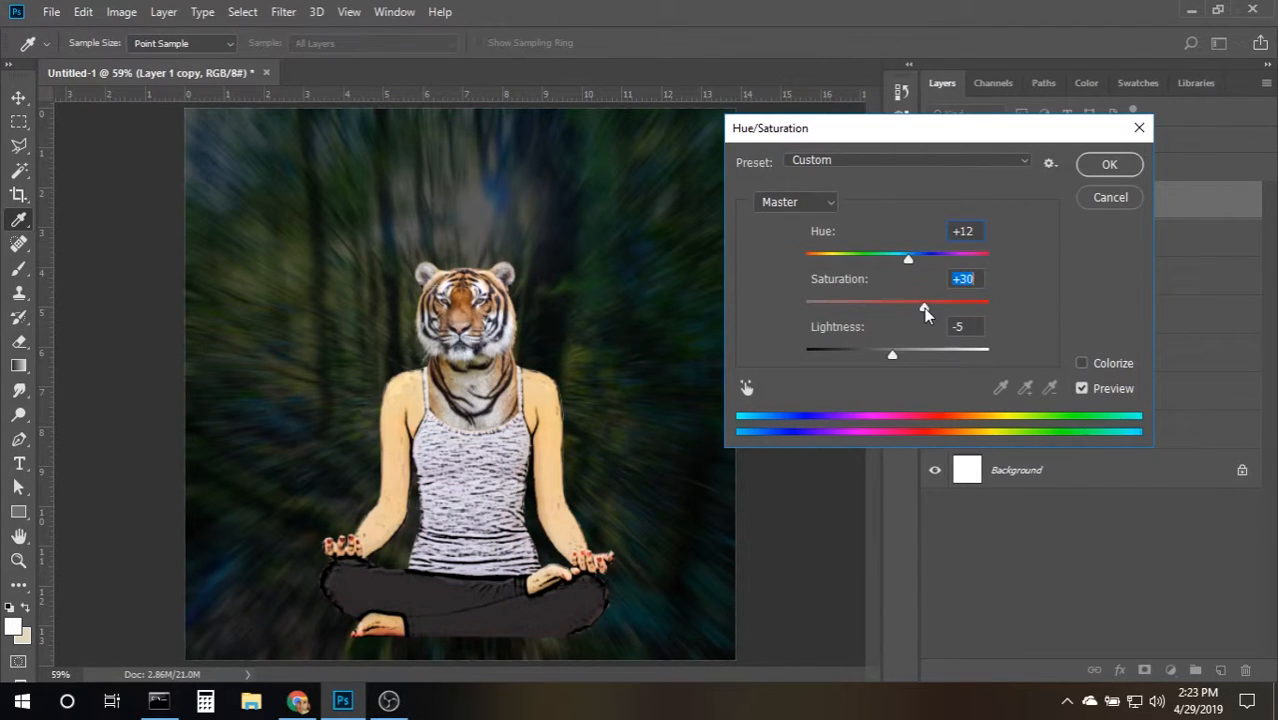
drag(907, 261, 904, 262)
click(1092, 166)
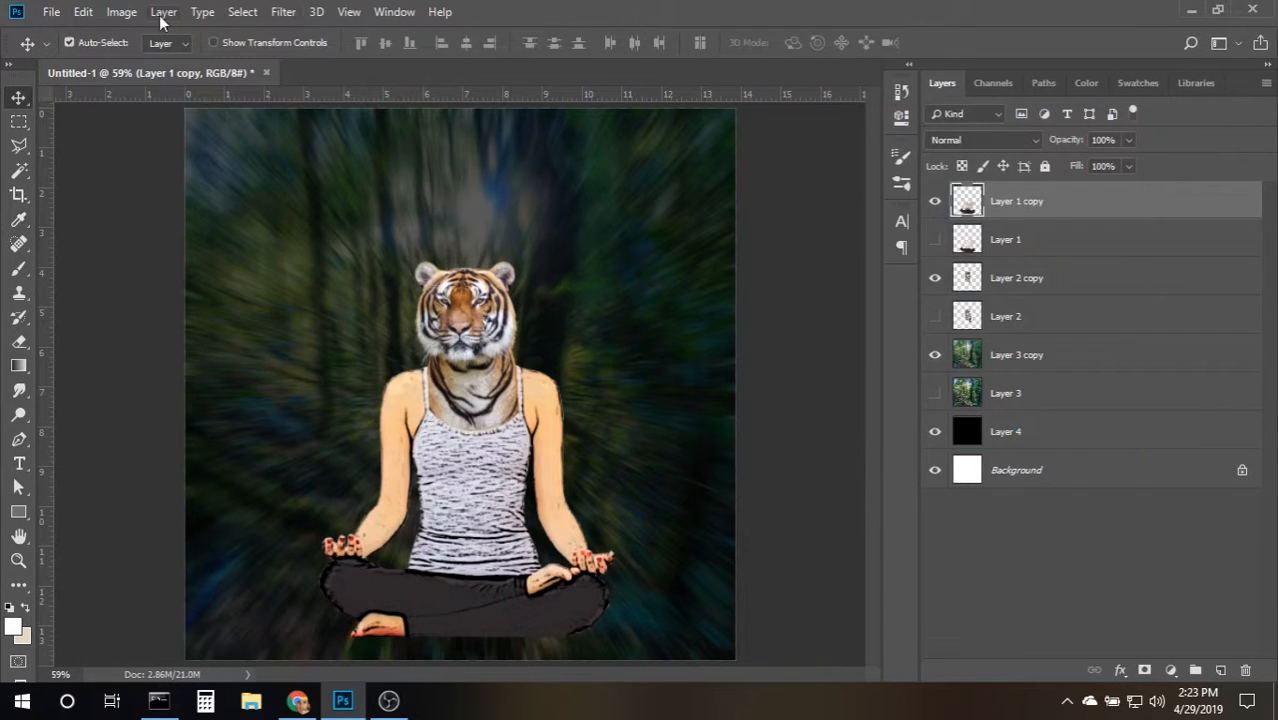
Darken the body copy with Levels, setting the midtone input to 0.58 and the white input to 255.
click(121, 12)
click(330, 94)
drag(788, 318, 902, 318)
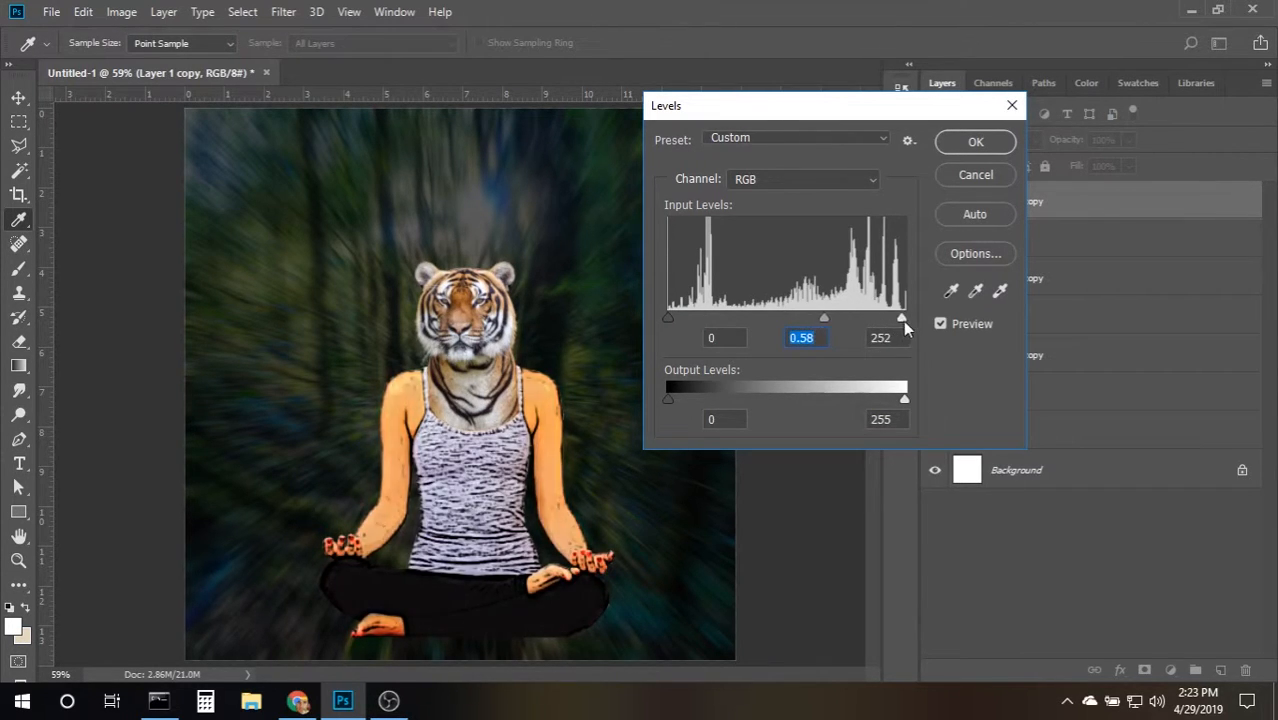
click(910, 320)
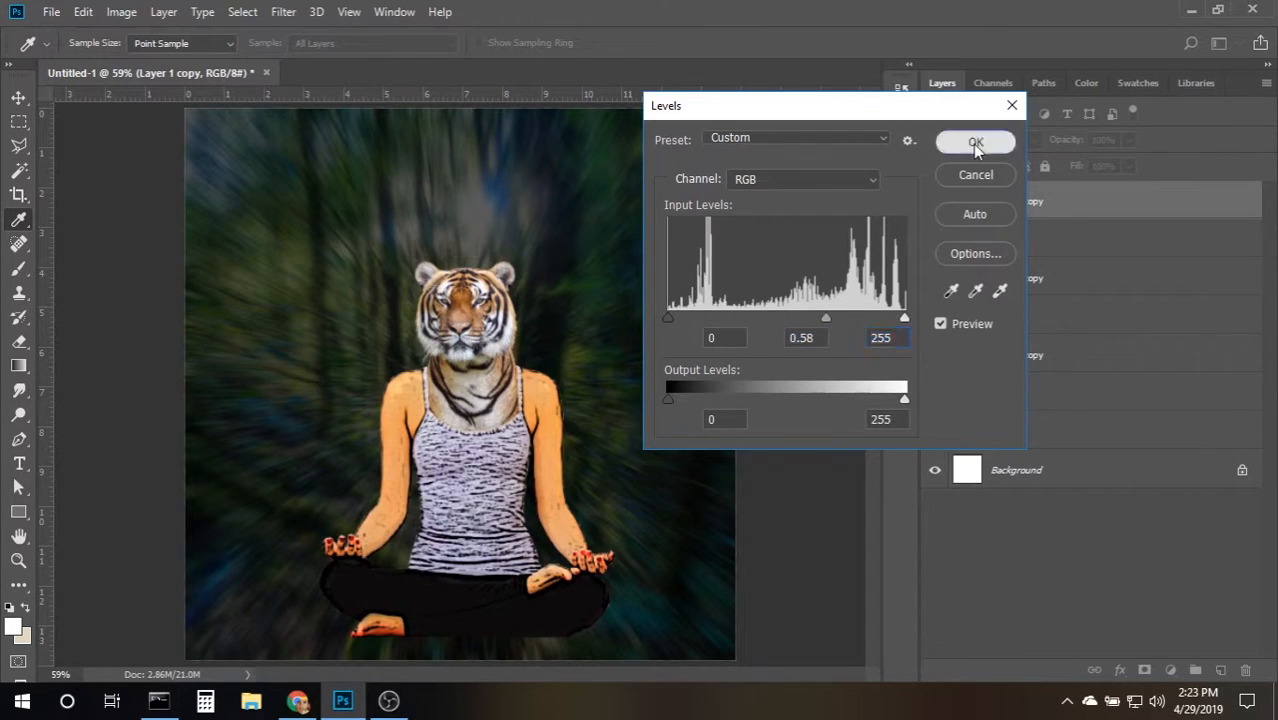
click(975, 141)
Duplicate the original body layer, Layer 1, show the new copy and hide the Poster Edges version.
click(1080, 282)
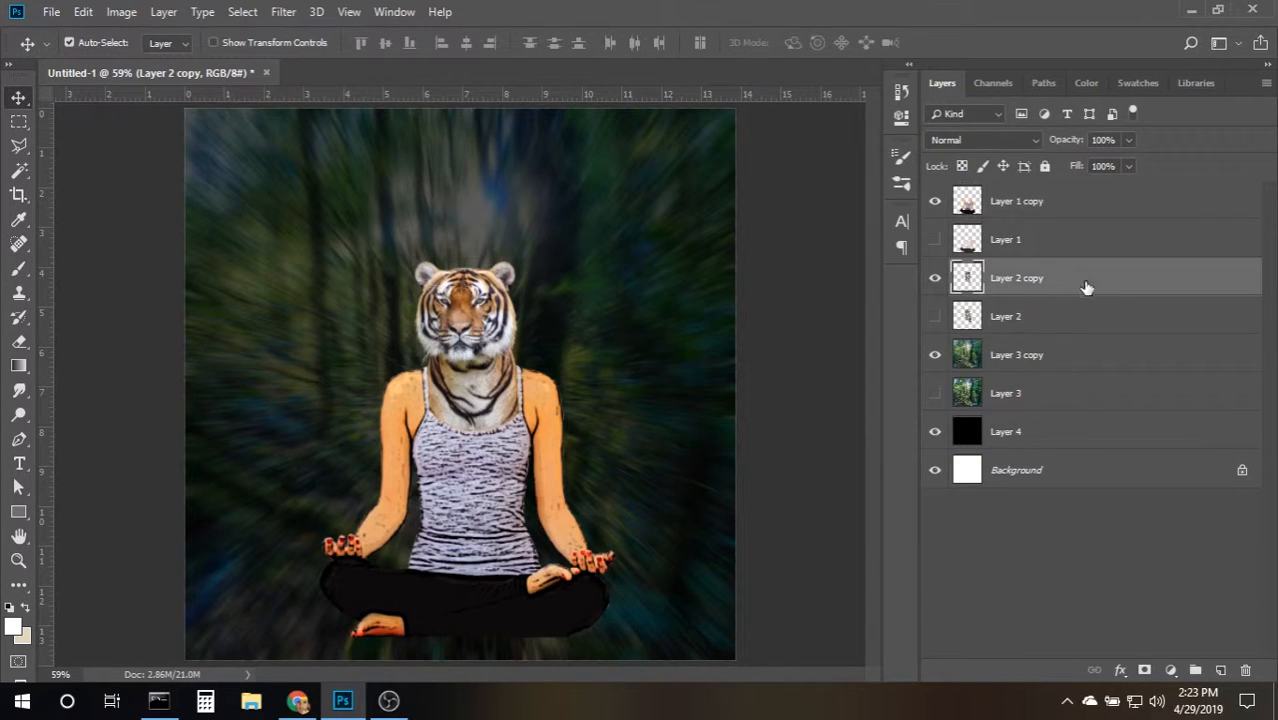
drag(1112, 233, 1220, 670)
click(932, 239)
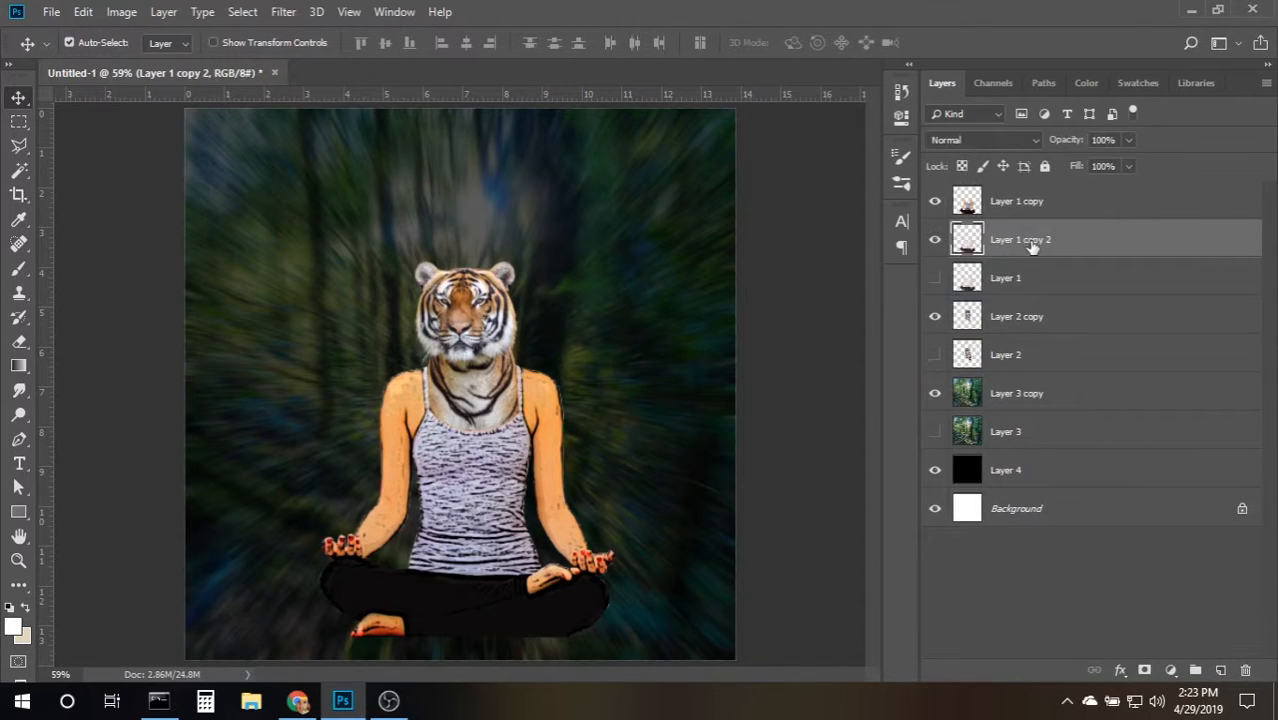
click(935, 201)
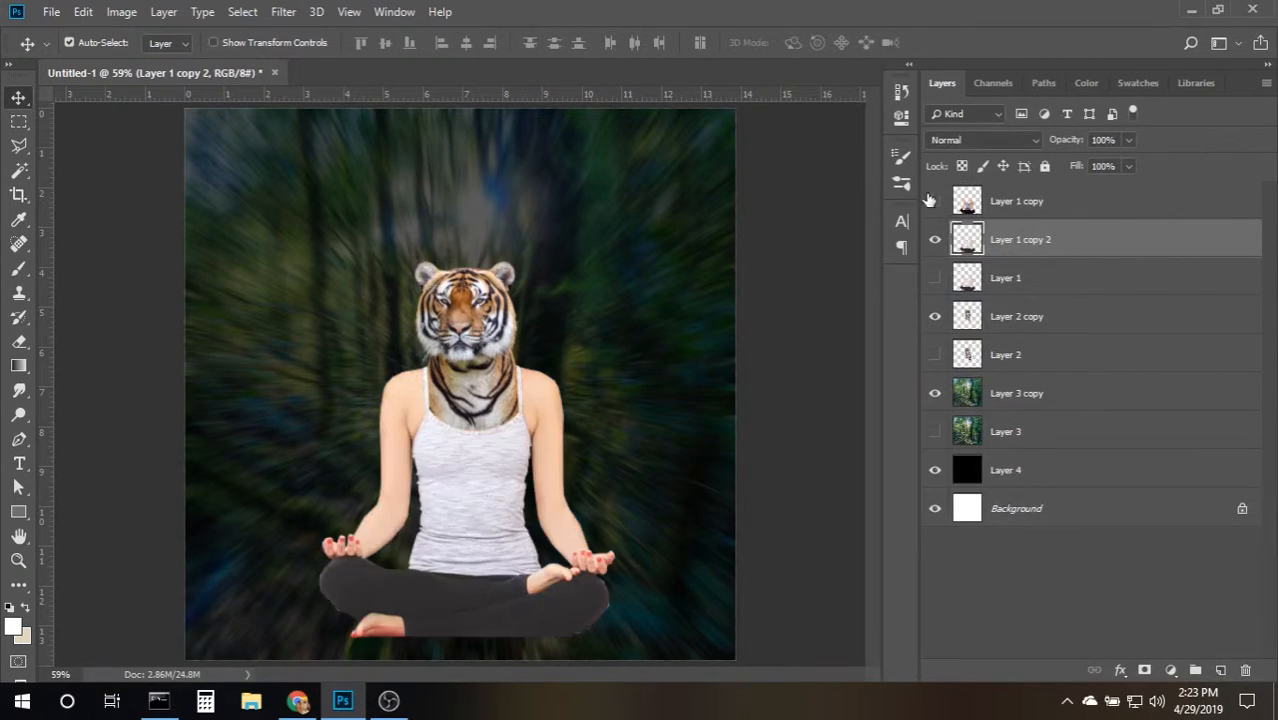
Apply the Cutout filter to Layer 1 copy 2 with 4 levels, edge simplicity 3 and edge fidelity 2.
click(125, 13)
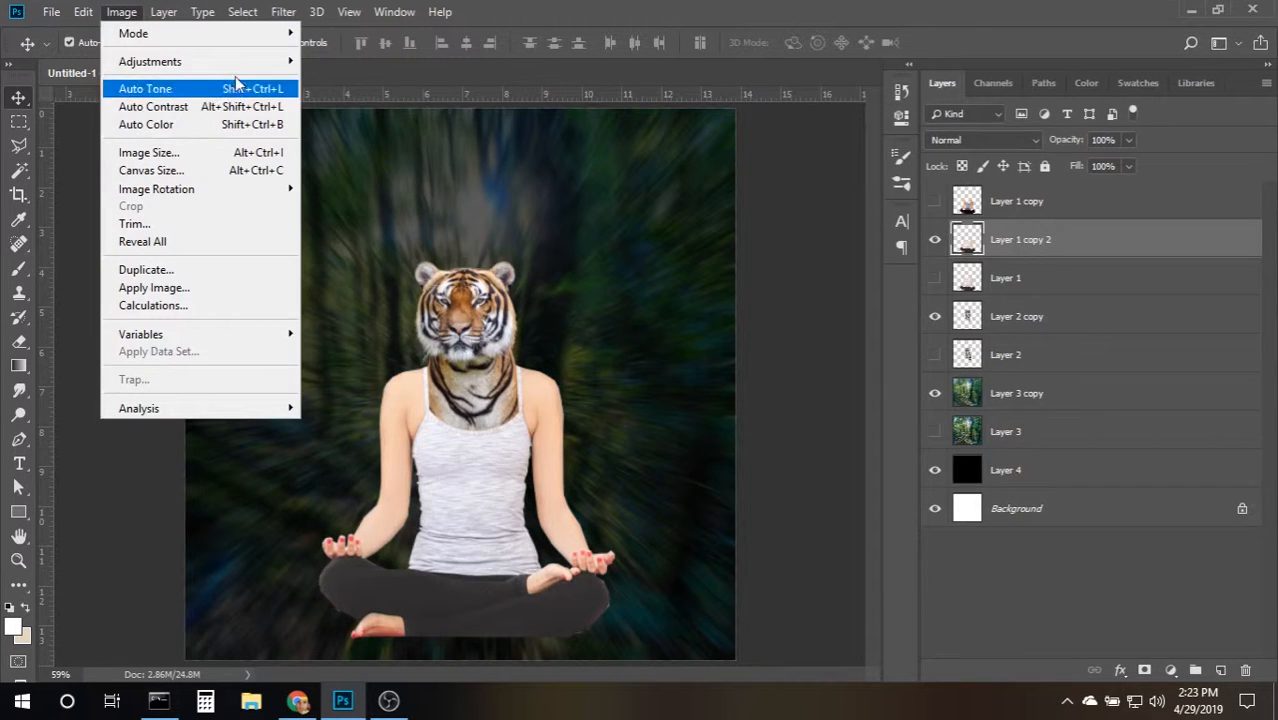
mouse_move(286, 13)
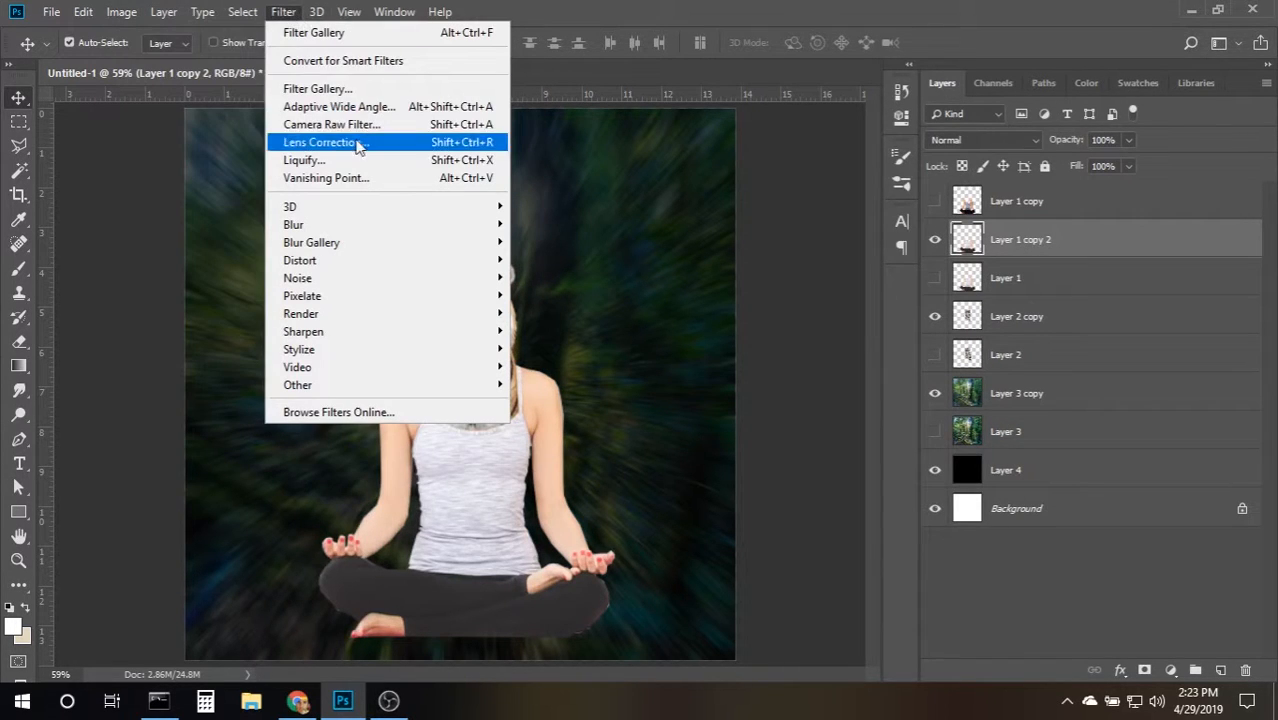
click(362, 93)
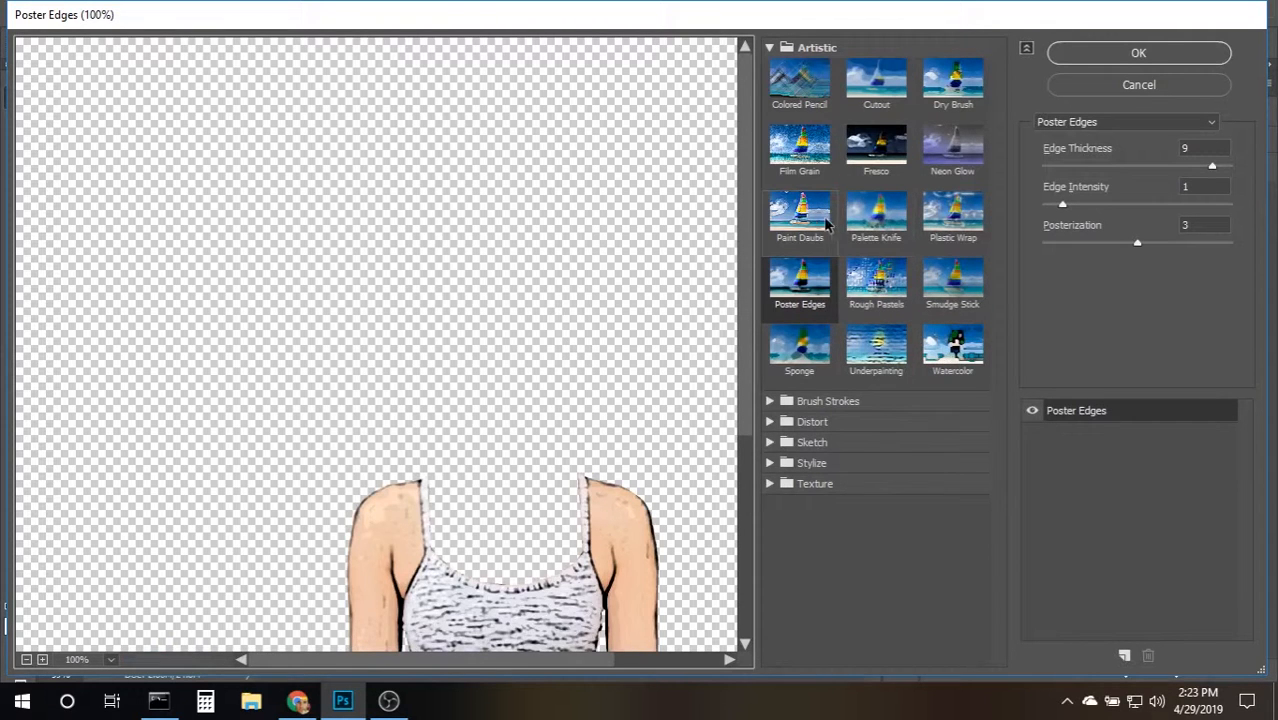
click(899, 98)
scroll(630, 403, down, 5)
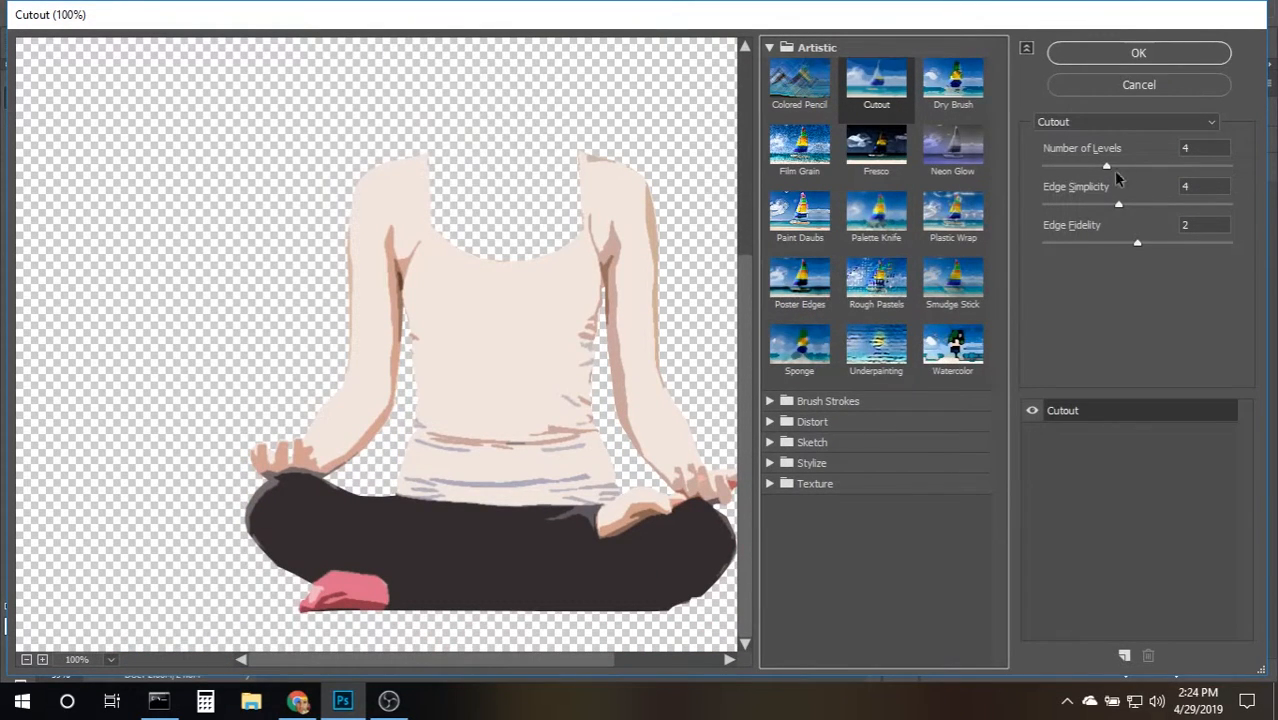
drag(1107, 167, 1107, 204)
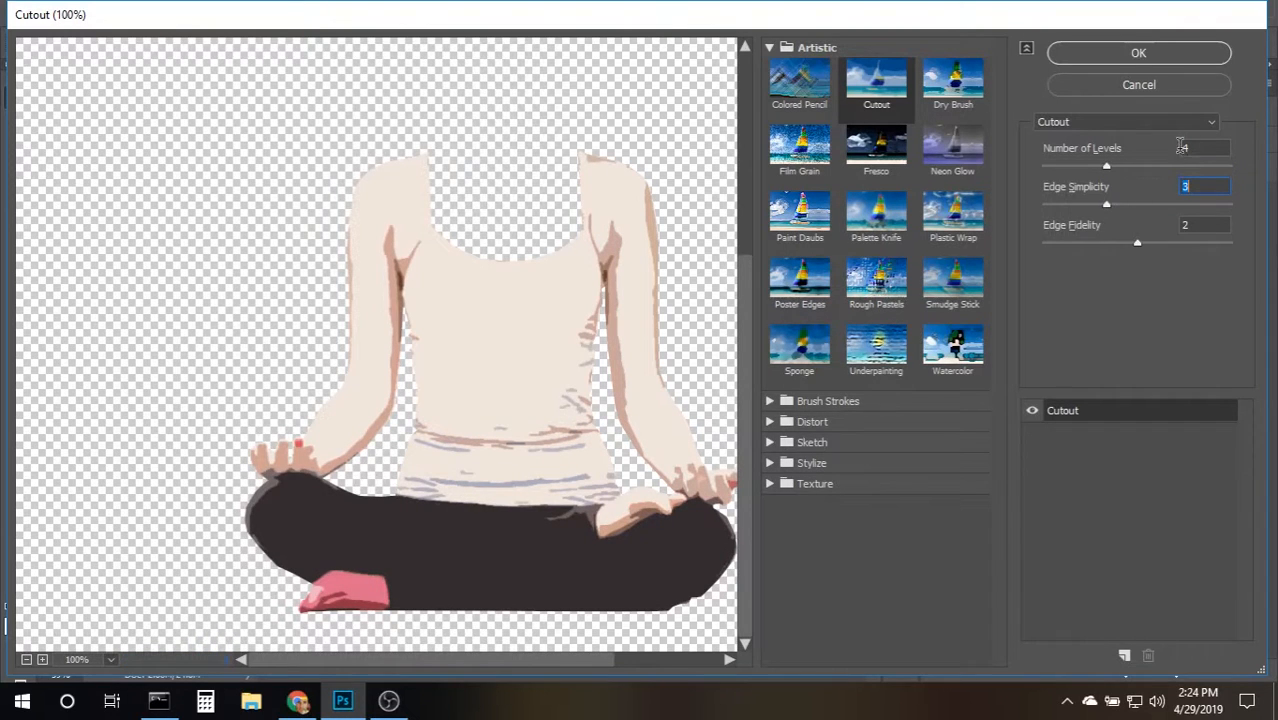
click(1158, 52)
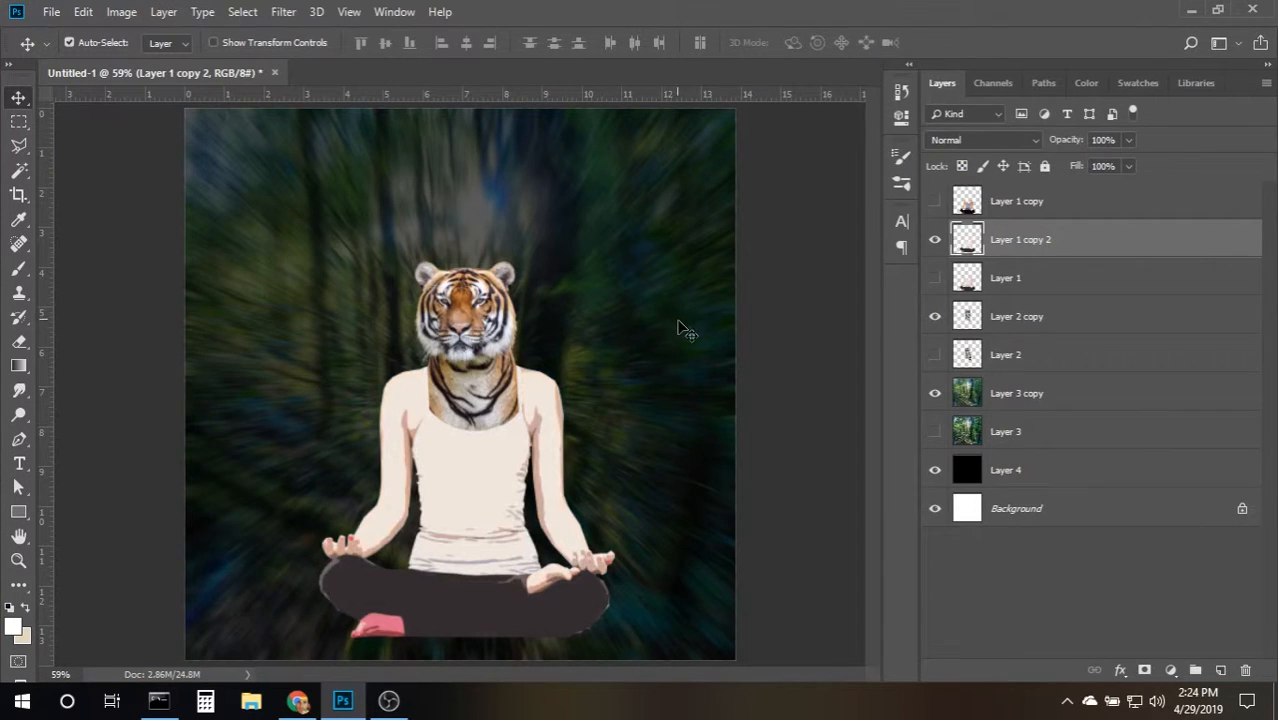
click(121, 11)
mouse_move(155, 62)
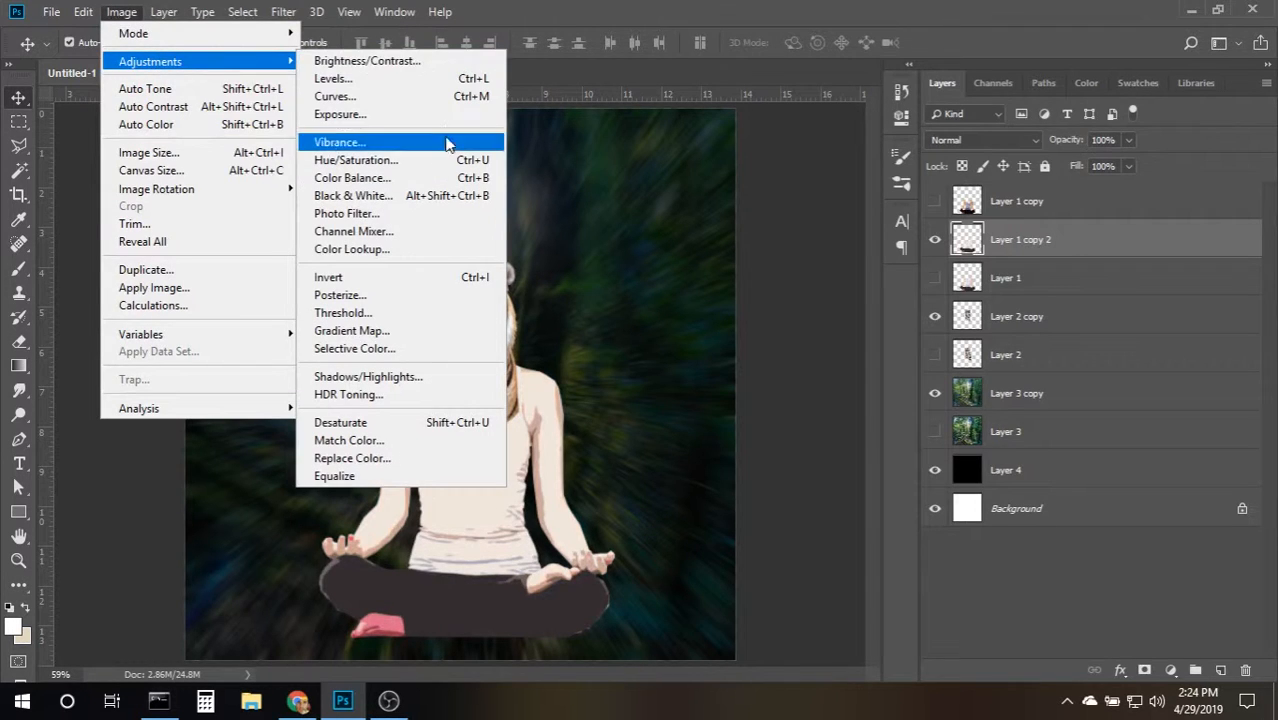
click(442, 161)
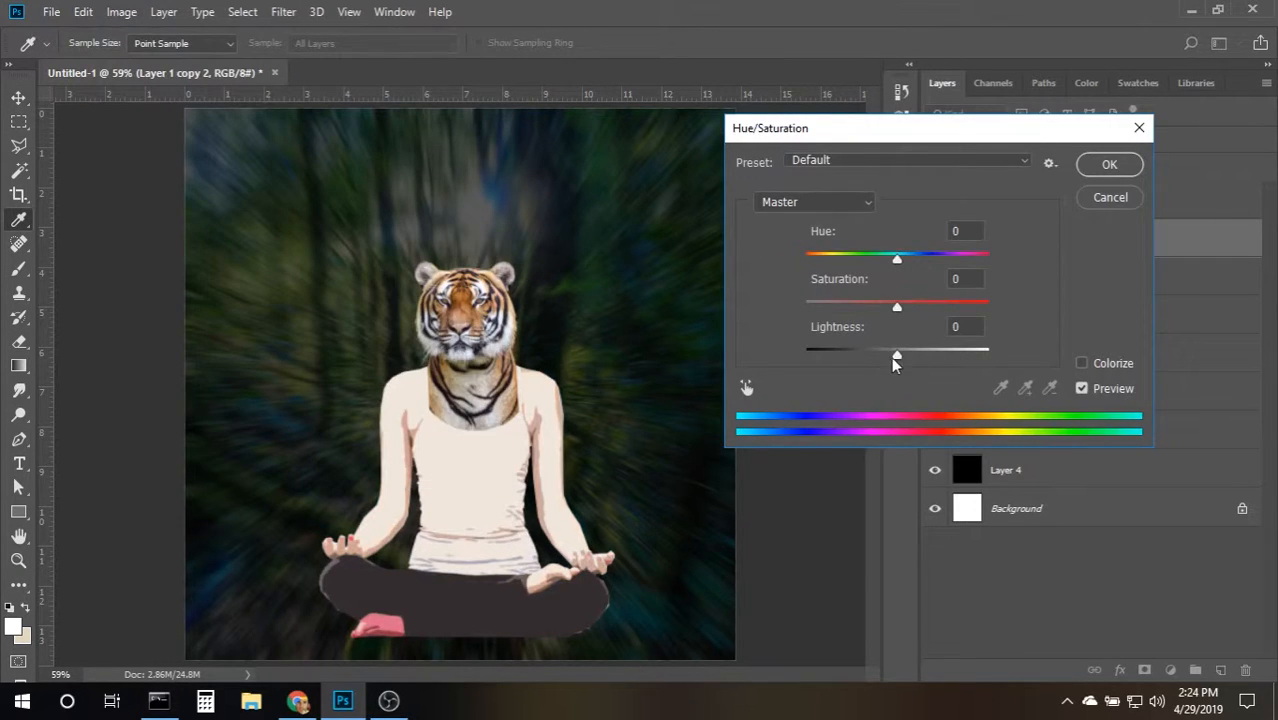
mouse_move(891, 356)
mouse_down()
mouse_move(870, 357)
mouse_move(882, 360)
mouse_up()
drag(898, 308, 922, 307)
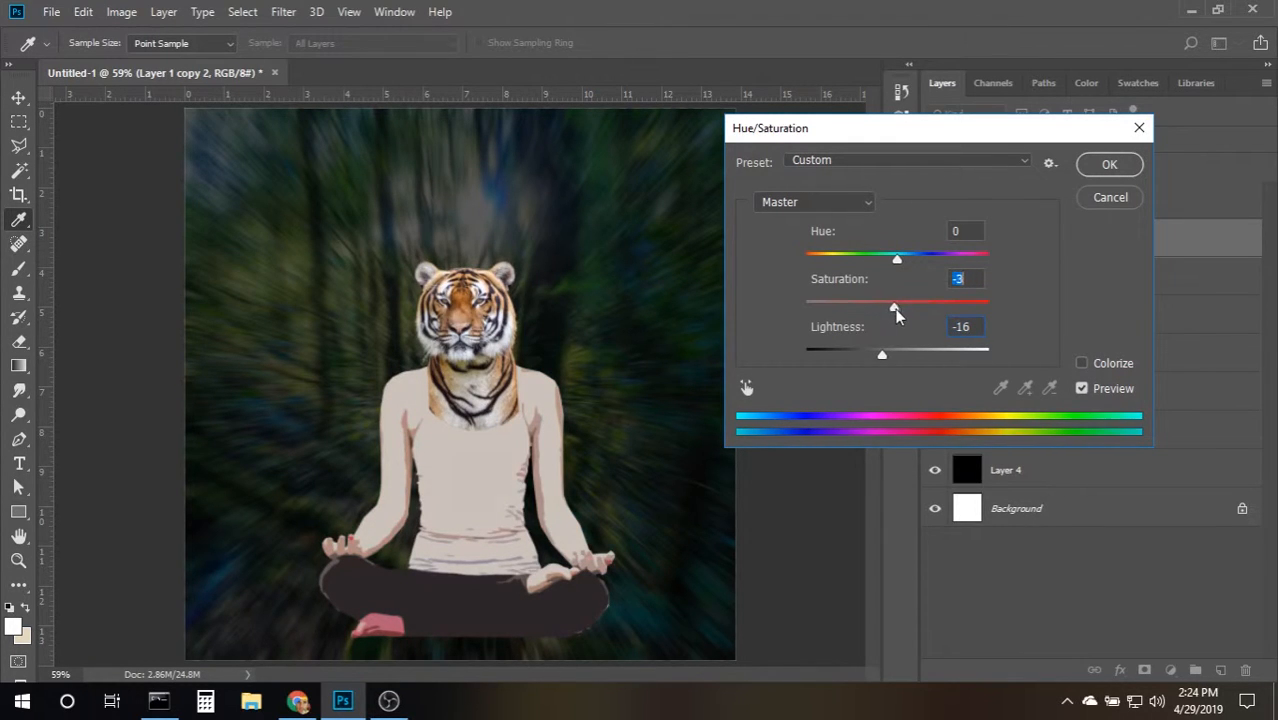
click(1108, 197)
key(v)
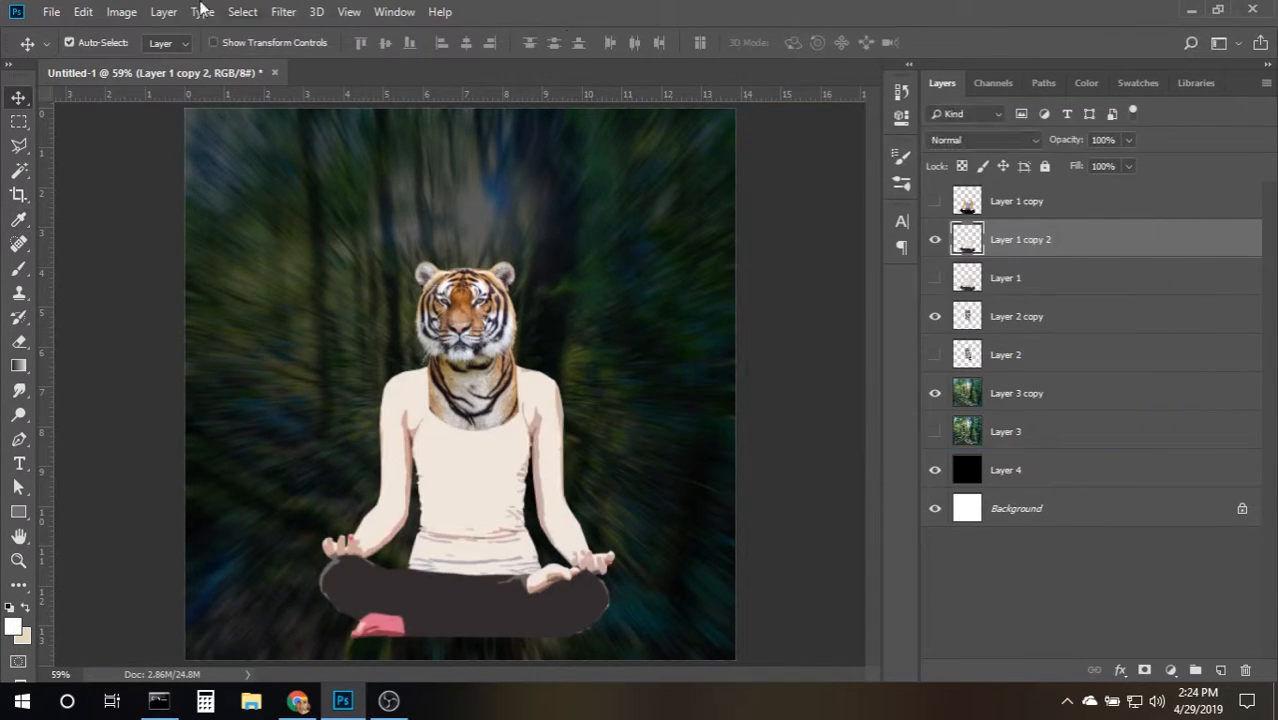
Darken the Cutout body copy with Levels, setting the shadow input to 51, midtones to 0.66 and highlights to 255.
click(164, 12)
mouse_move(121, 12)
mouse_move(150, 59)
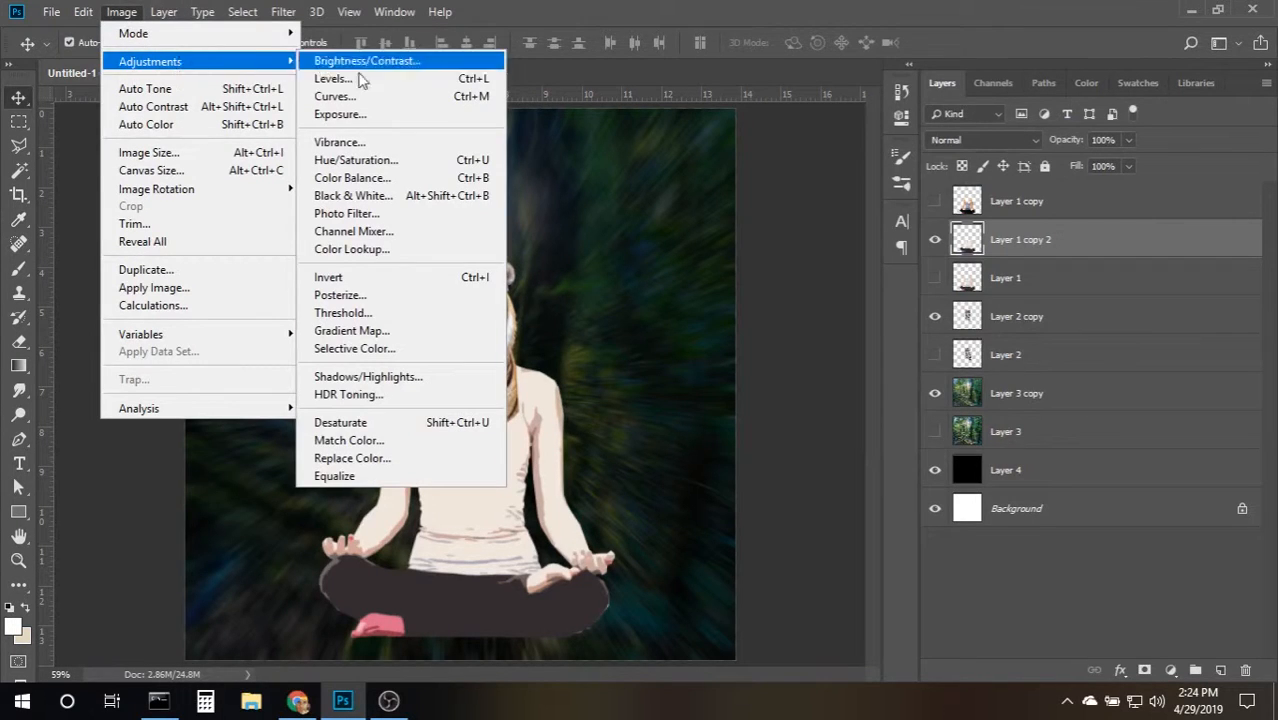
click(407, 79)
drag(790, 318, 823, 320)
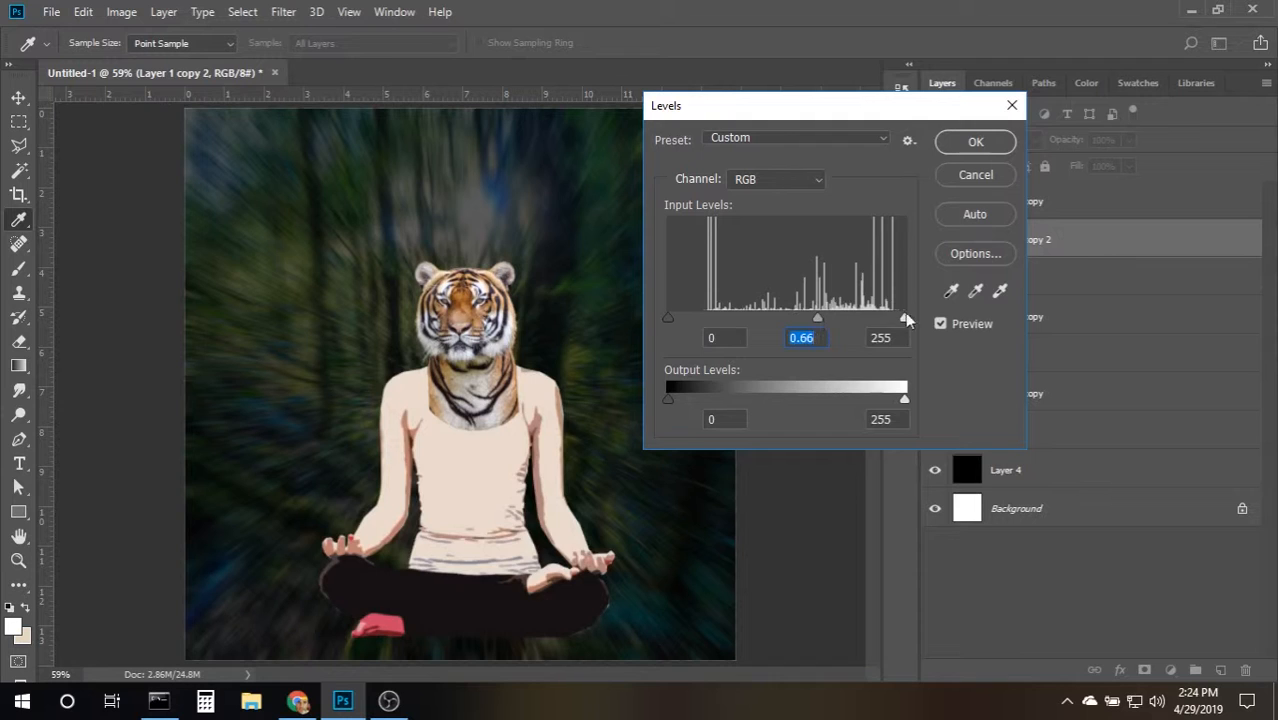
mouse_move(905, 317)
mouse_down()
mouse_move(875, 317)
mouse_move(905, 318)
mouse_up()
drag(685, 318, 715, 320)
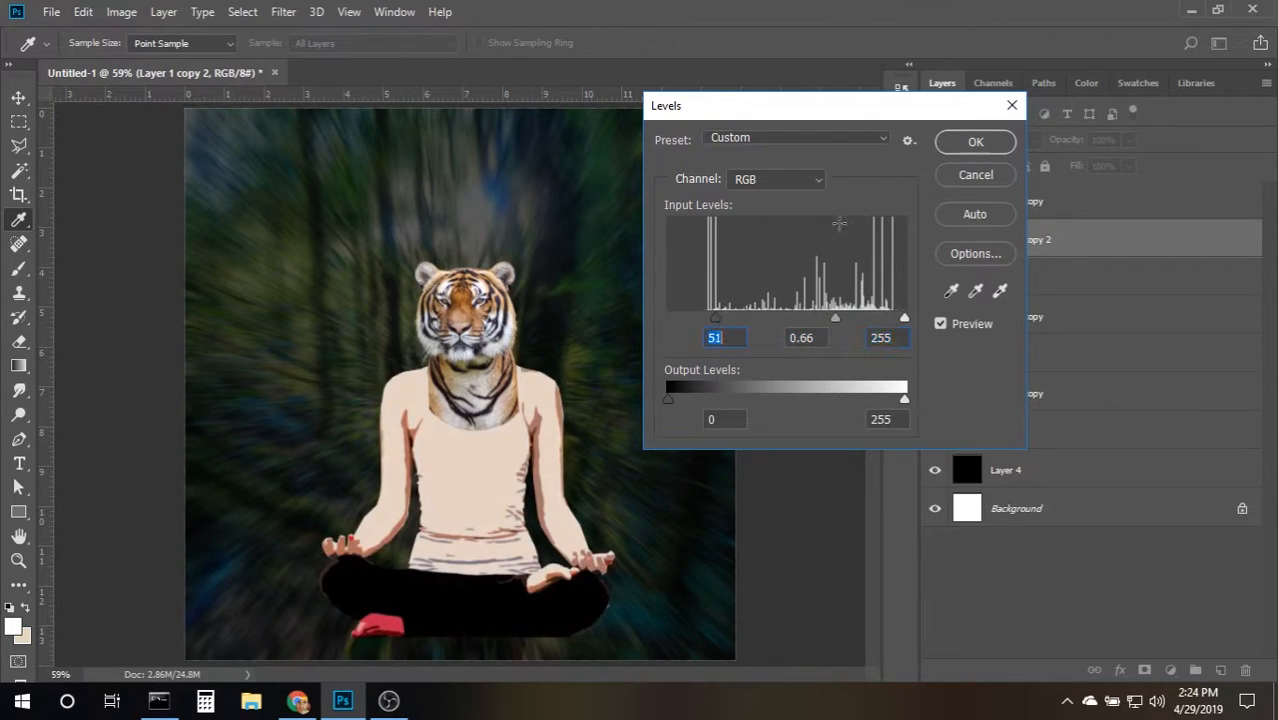
click(977, 140)
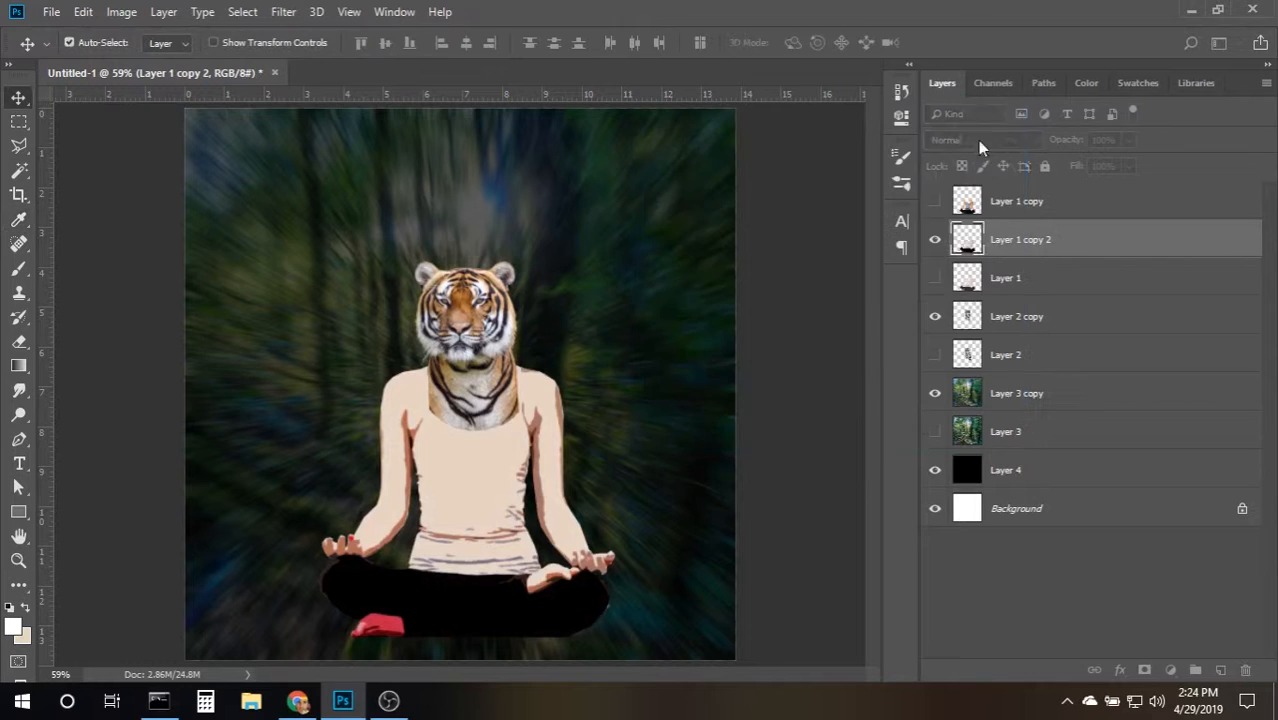
Show the Poster Edges body layer, Layer 1 copy, try several blend modes on it and set it to Darker Color.
click(1072, 205)
click(935, 201)
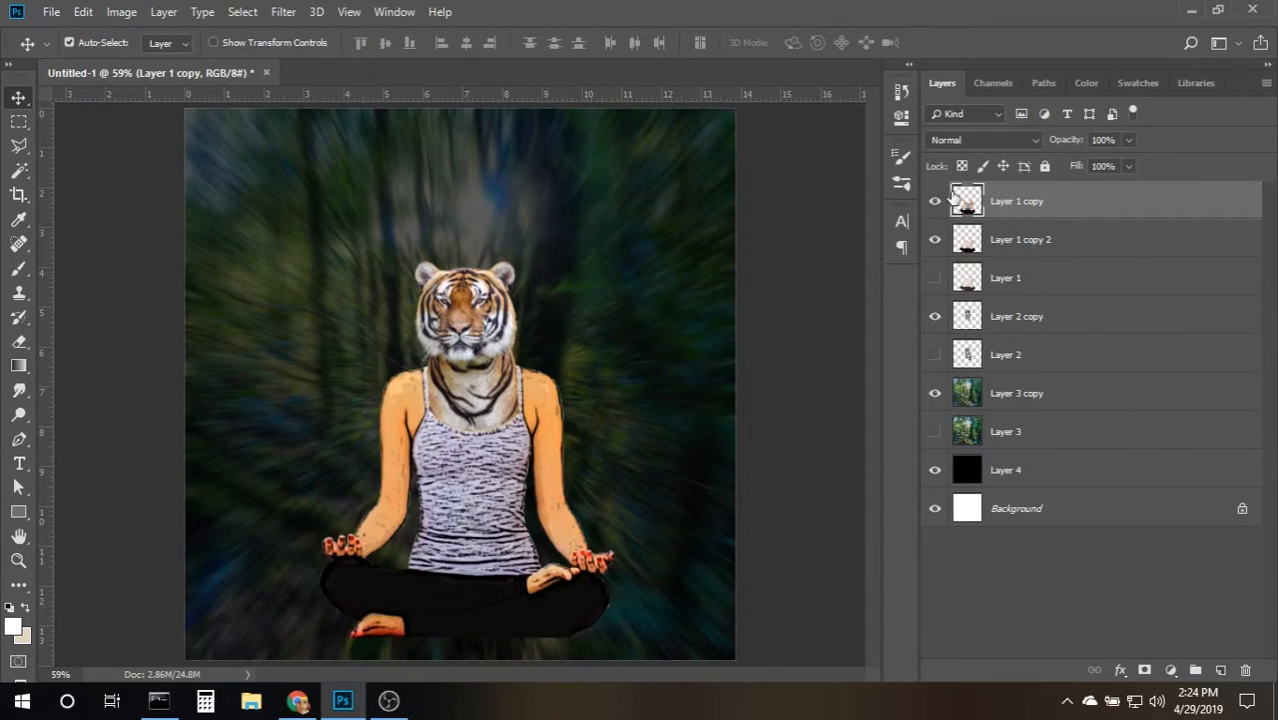
click(1011, 139)
click(1011, 139)
scroll(1011, 140, down, 2)
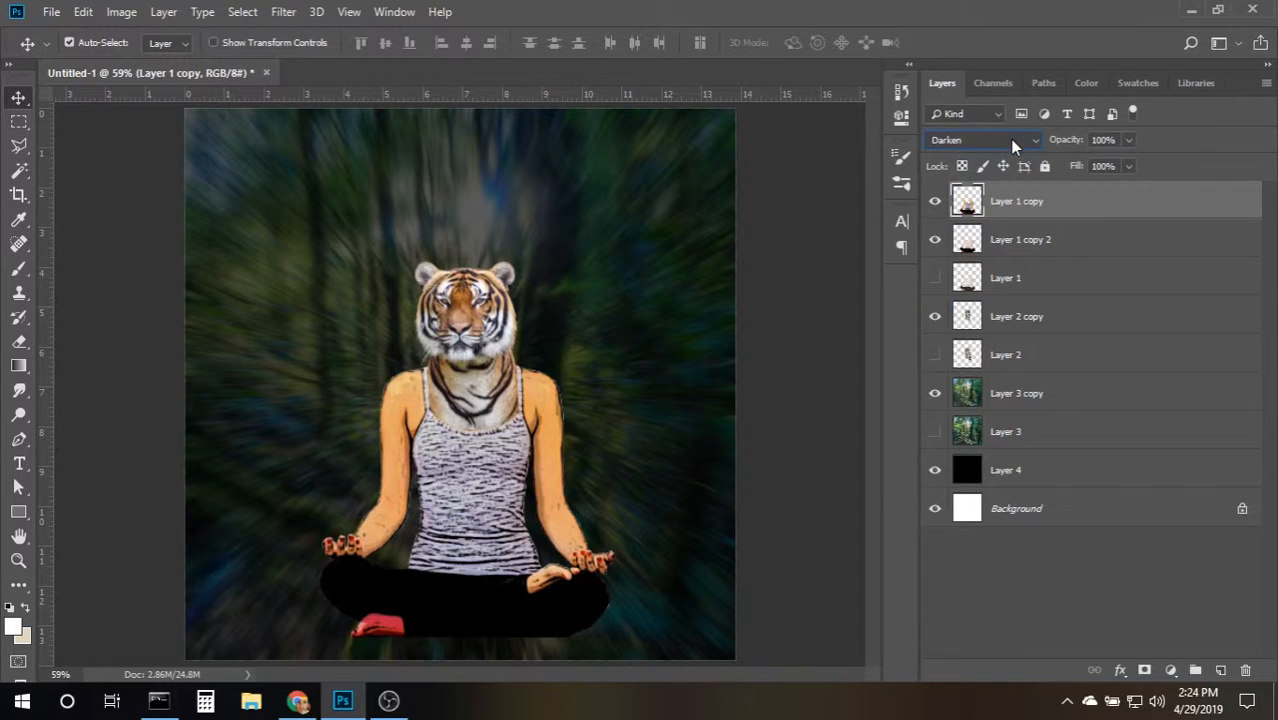
scroll(1009, 139, down, 2)
scroll(998, 143, up, 1)
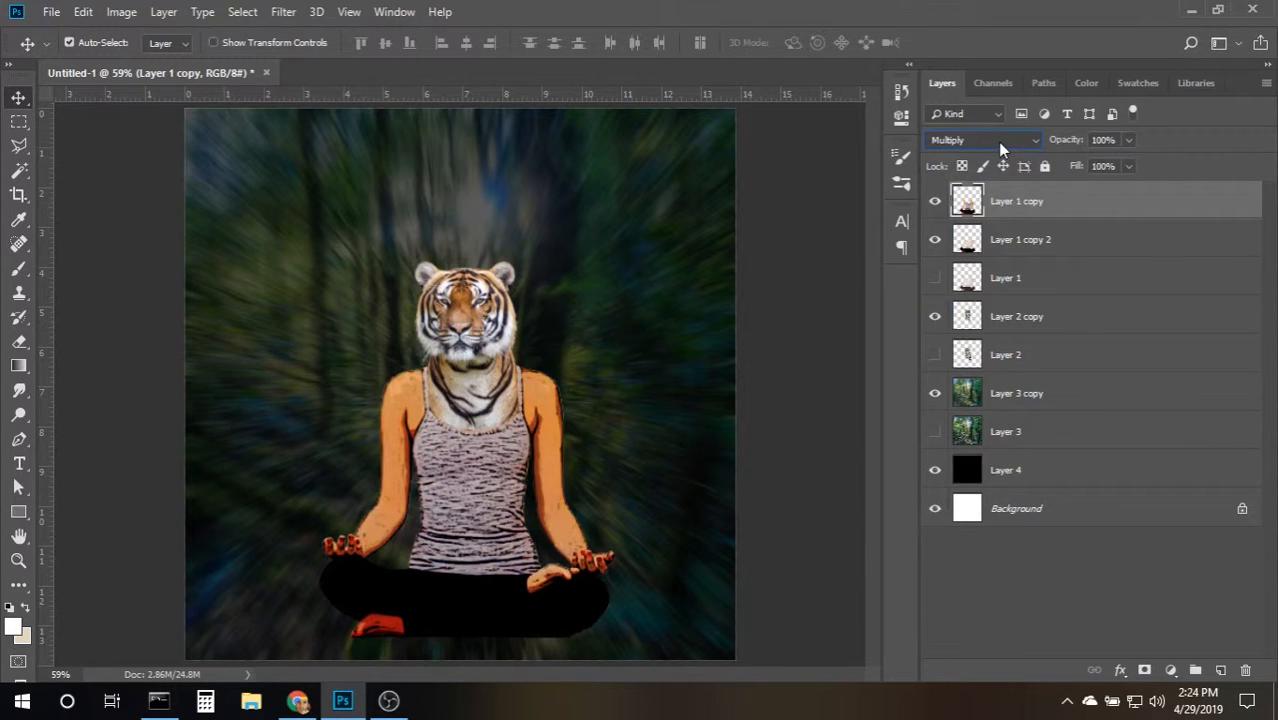
scroll(997, 142, down, 4)
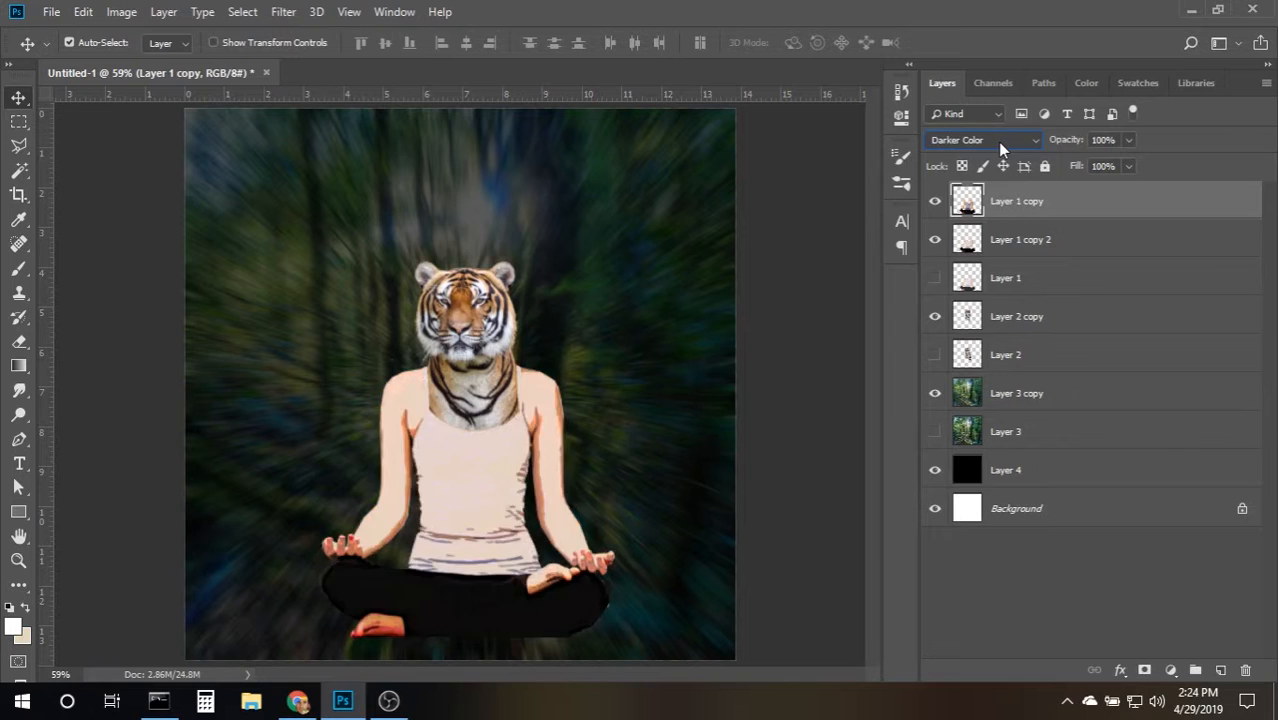
scroll(997, 142, up, 1)
scroll(997, 142, down, 1)
scroll(997, 142, up, 1)
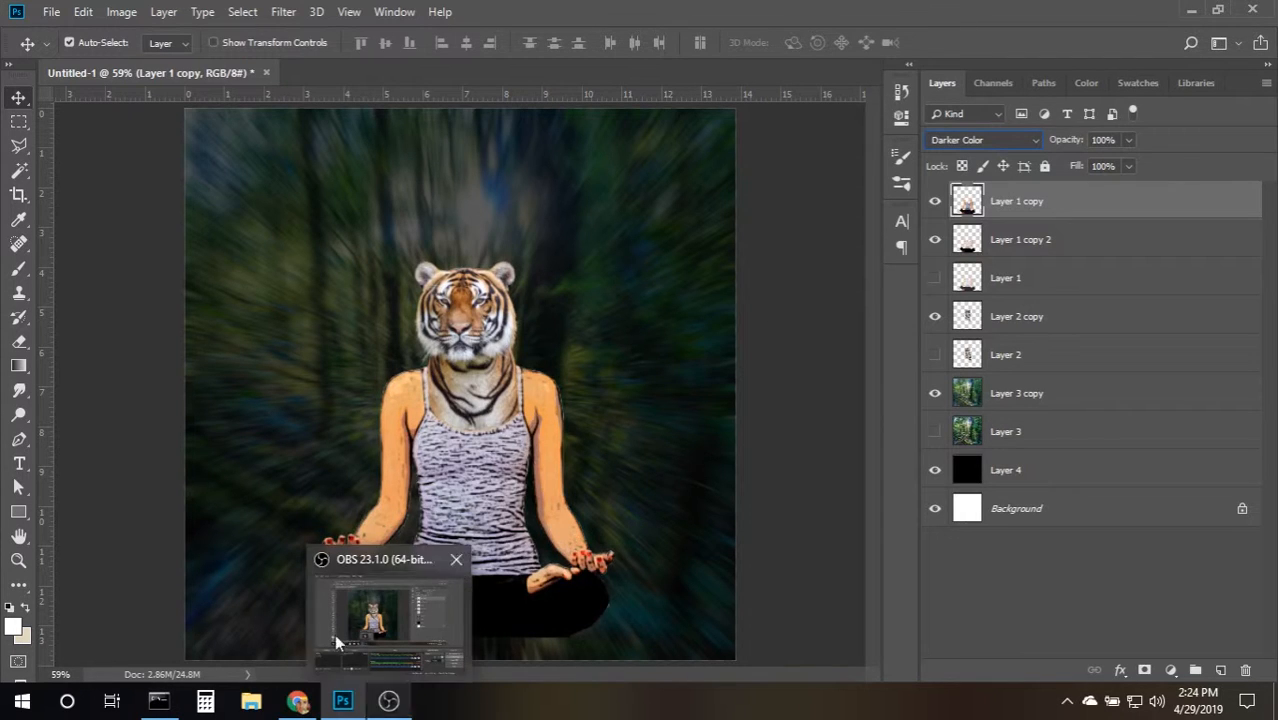
Show the original body layer, Layer 1, and hide the Cutout version, Layer 1 copy 2.
click(936, 242)
click(936, 242)
click(934, 279)
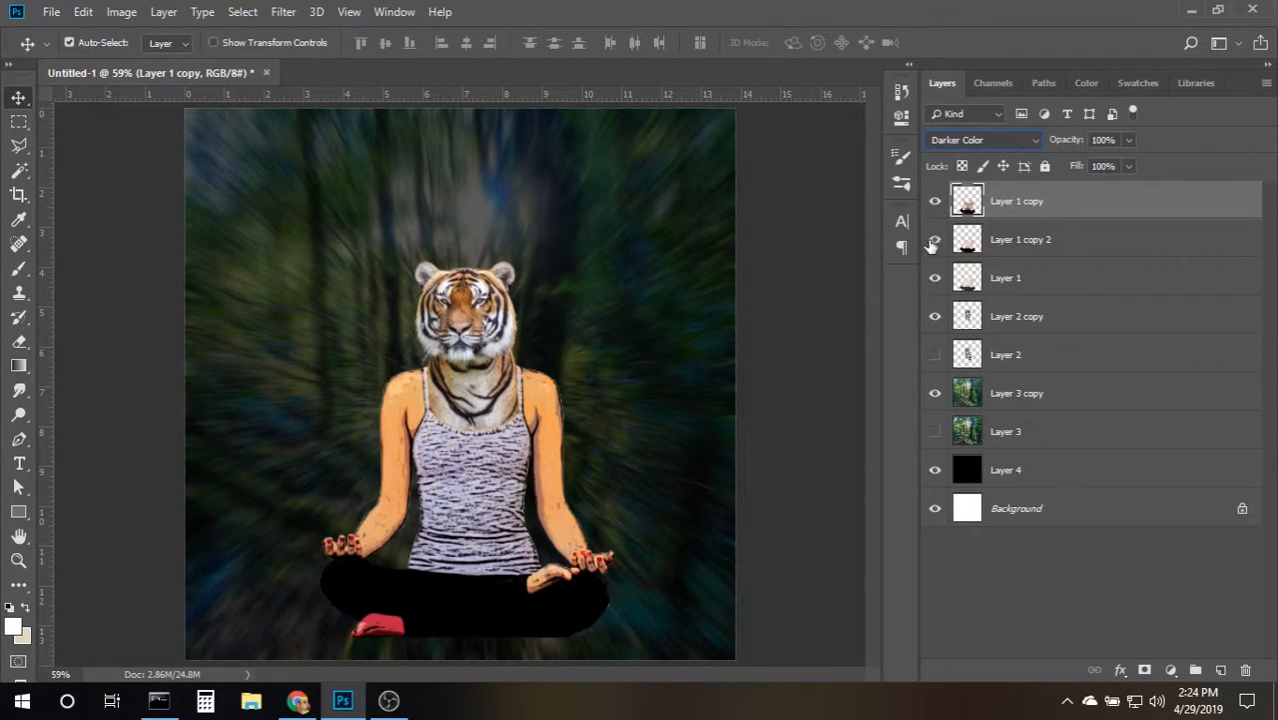
click(934, 242)
click(935, 243)
click(935, 243)
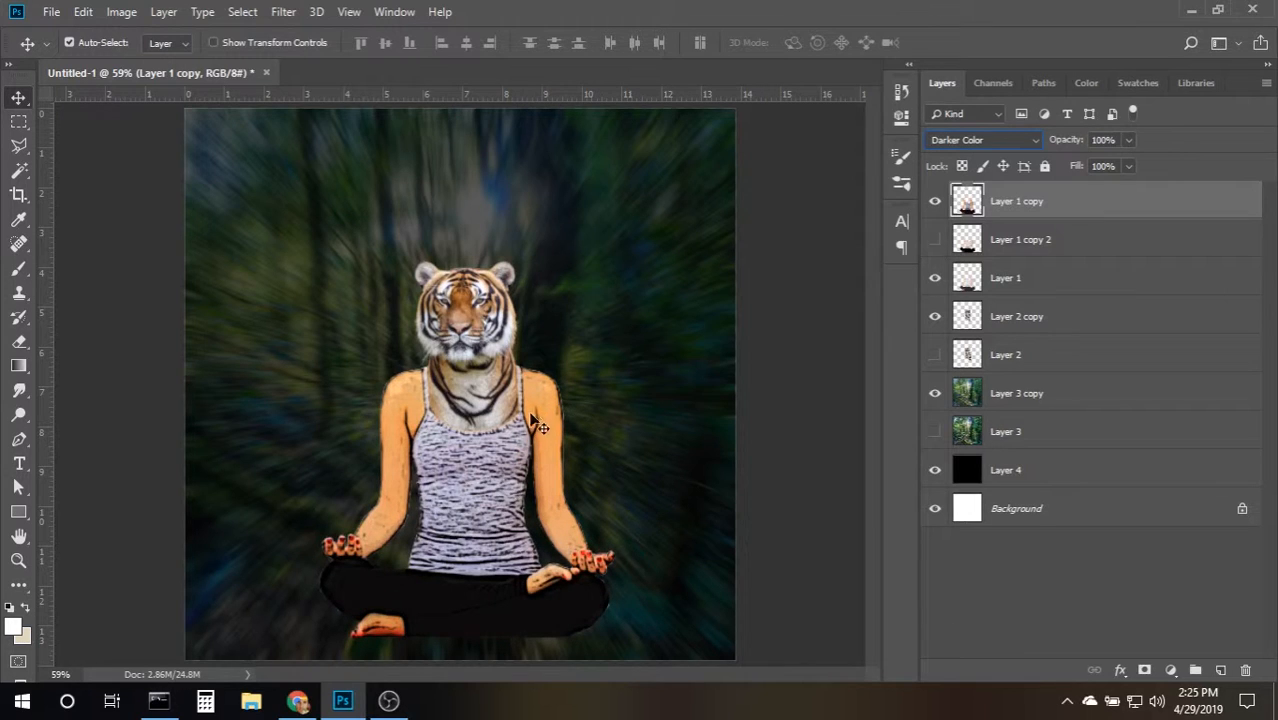
Boost the color saturation of the tiger head copy, Layer 2 copy, with a Hue/Saturation adjustment.
click(485, 325)
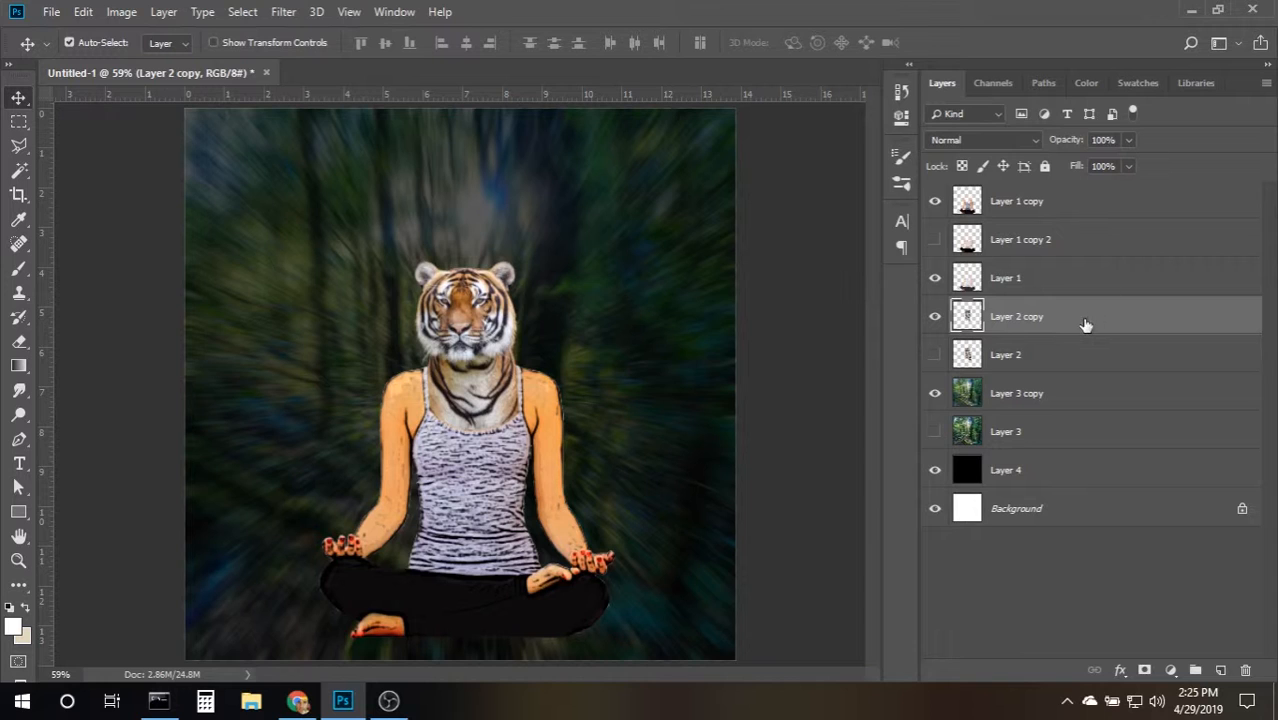
click(123, 12)
mouse_move(168, 64)
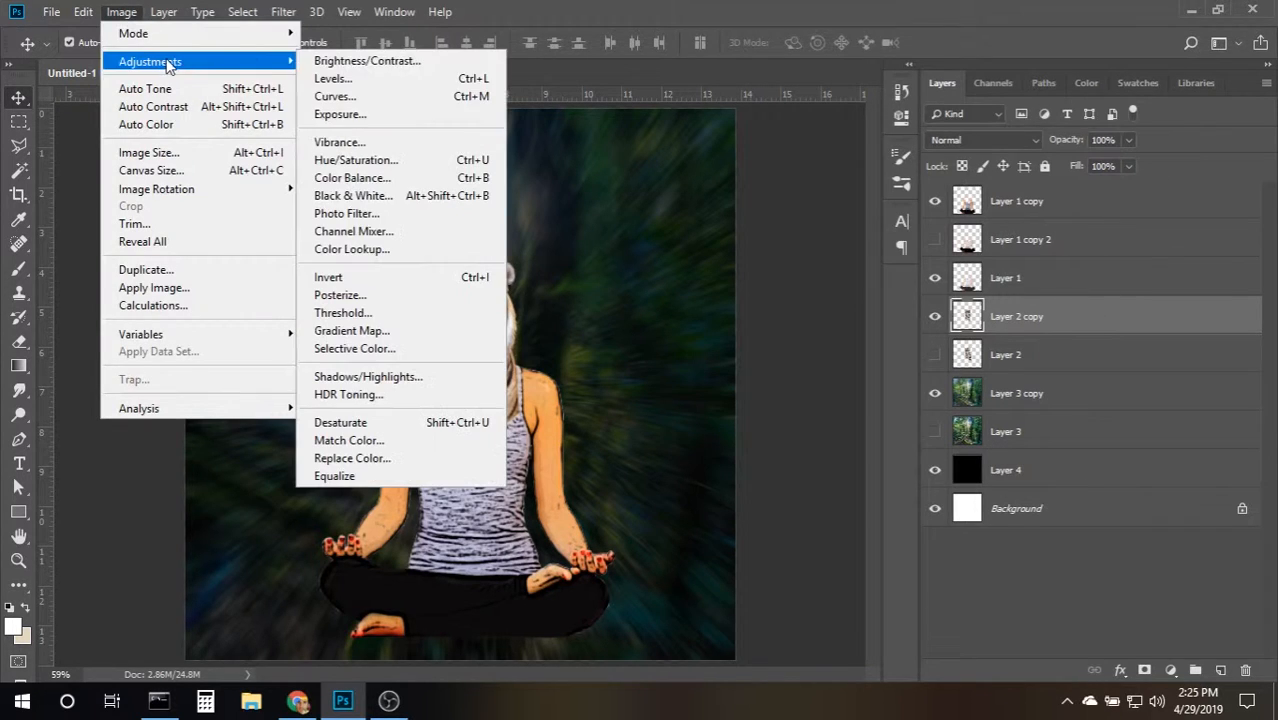
click(400, 161)
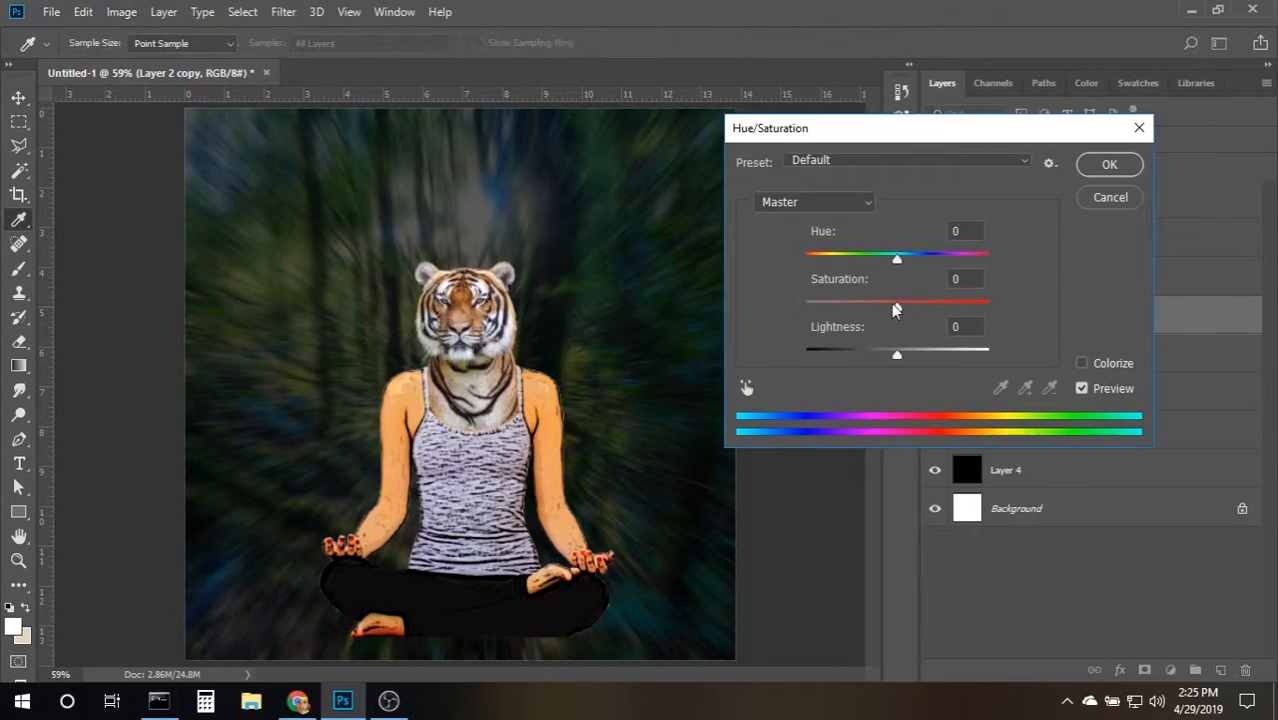
drag(893, 306, 928, 312)
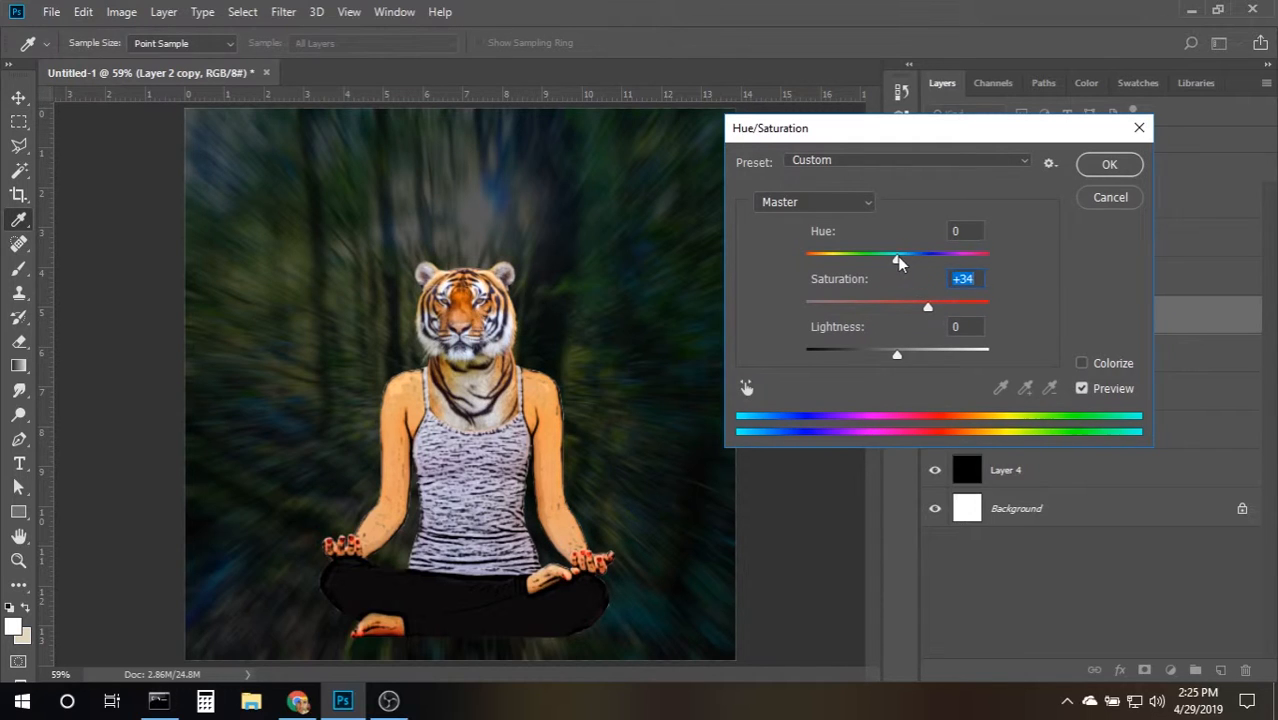
drag(897, 256, 898, 262)
mouse_move(925, 317)
mouse_down()
mouse_move(912, 313)
mouse_move(939, 311)
mouse_up()
click(1122, 167)
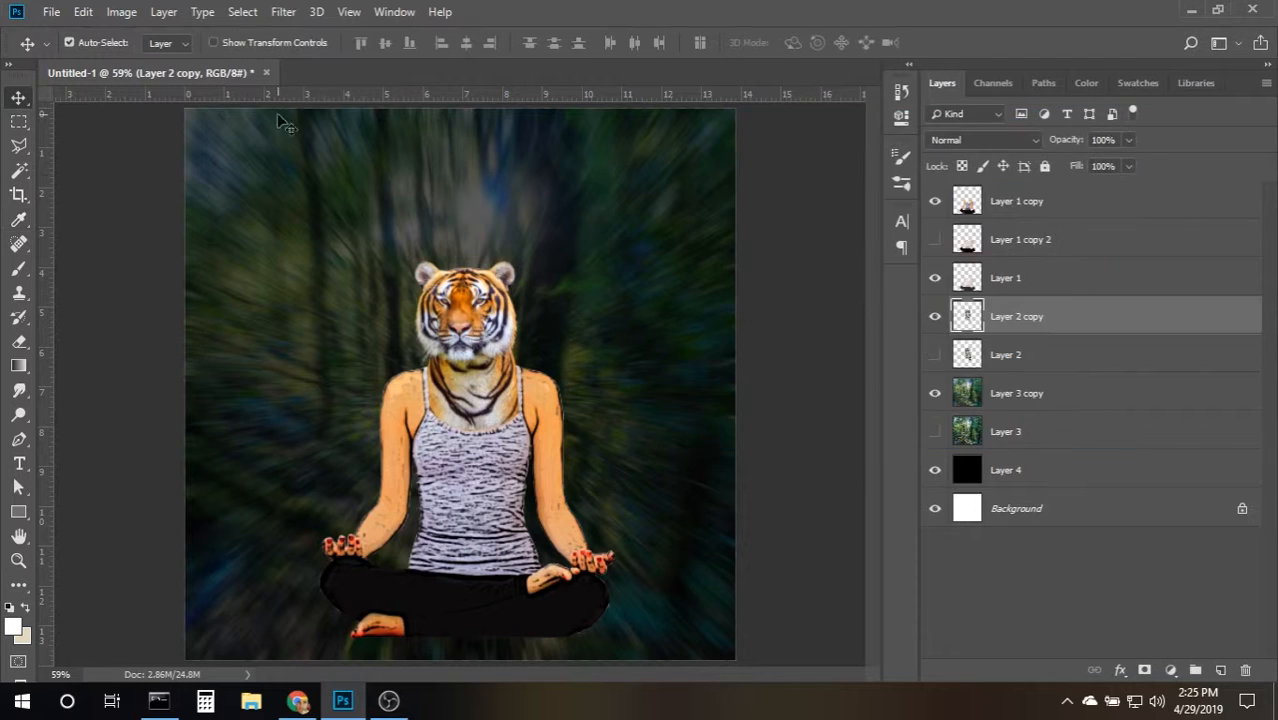
Group all the body and tiger head layers, from Layer 1 copy through Layer 2, and name the group Meditator.
click(1045, 204)
shift+click(1059, 364)
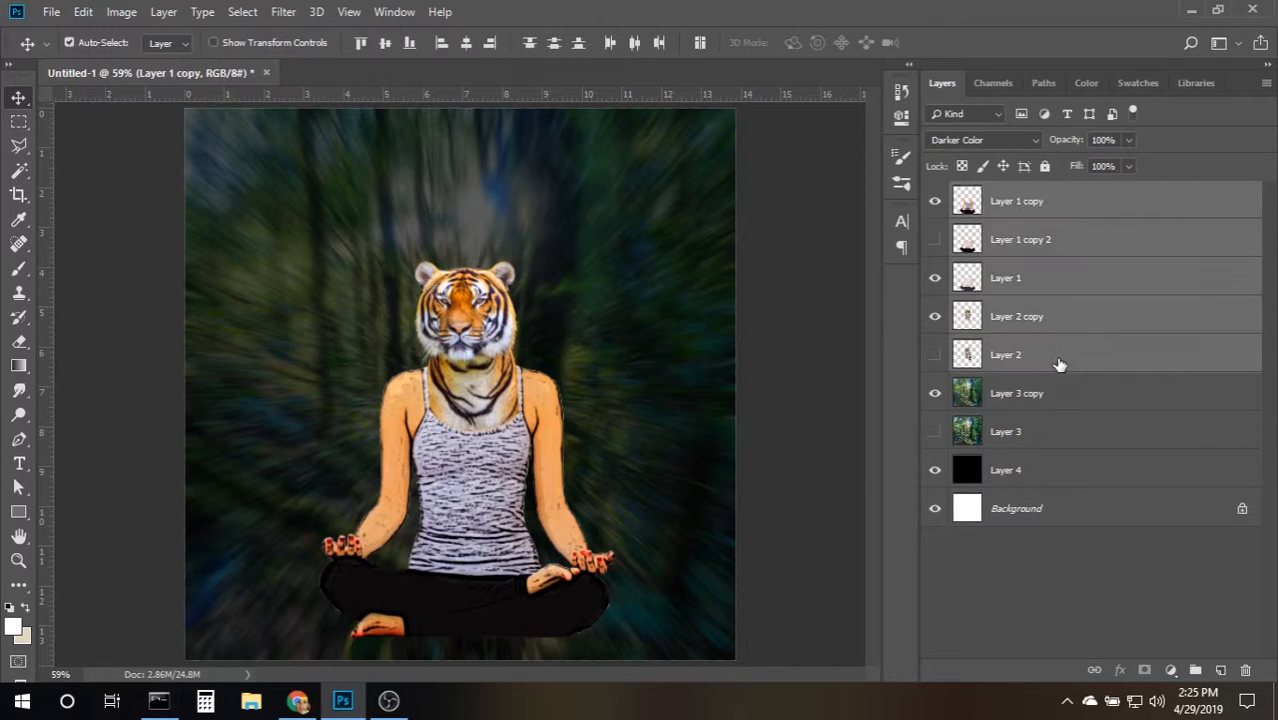
click(1194, 668)
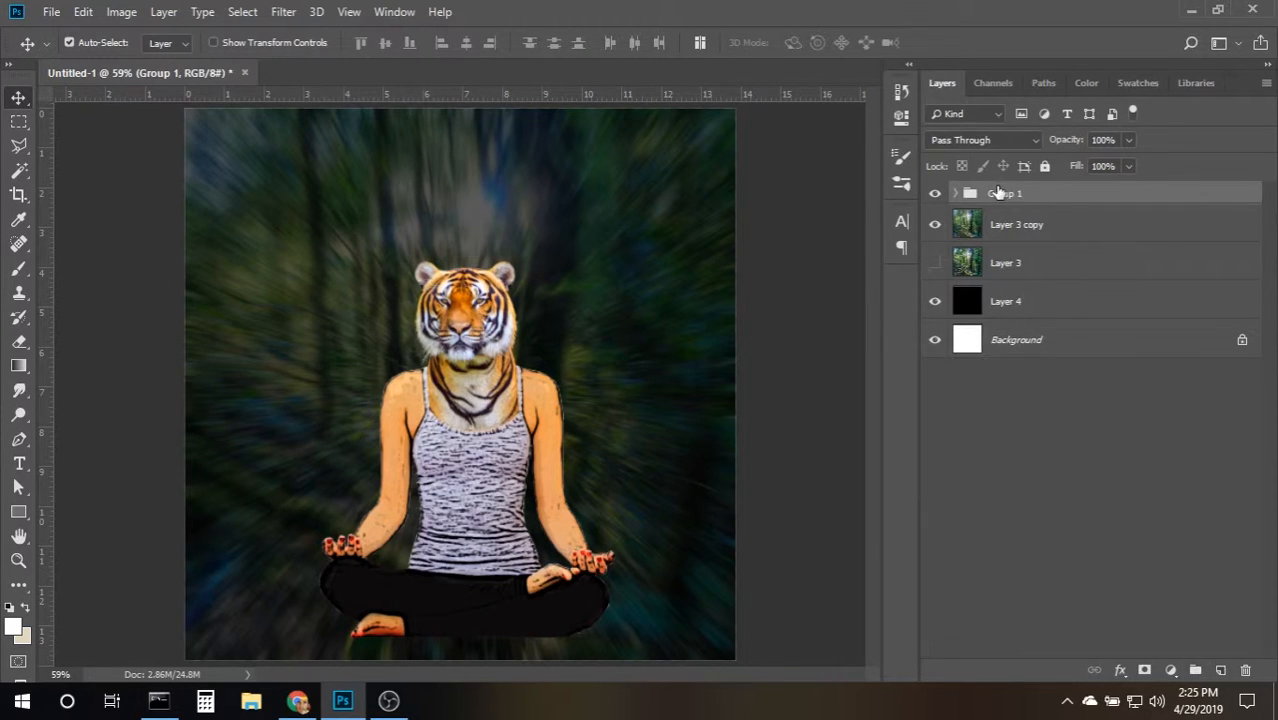
double_click(1004, 193)
text(Meditator)
key(Return)
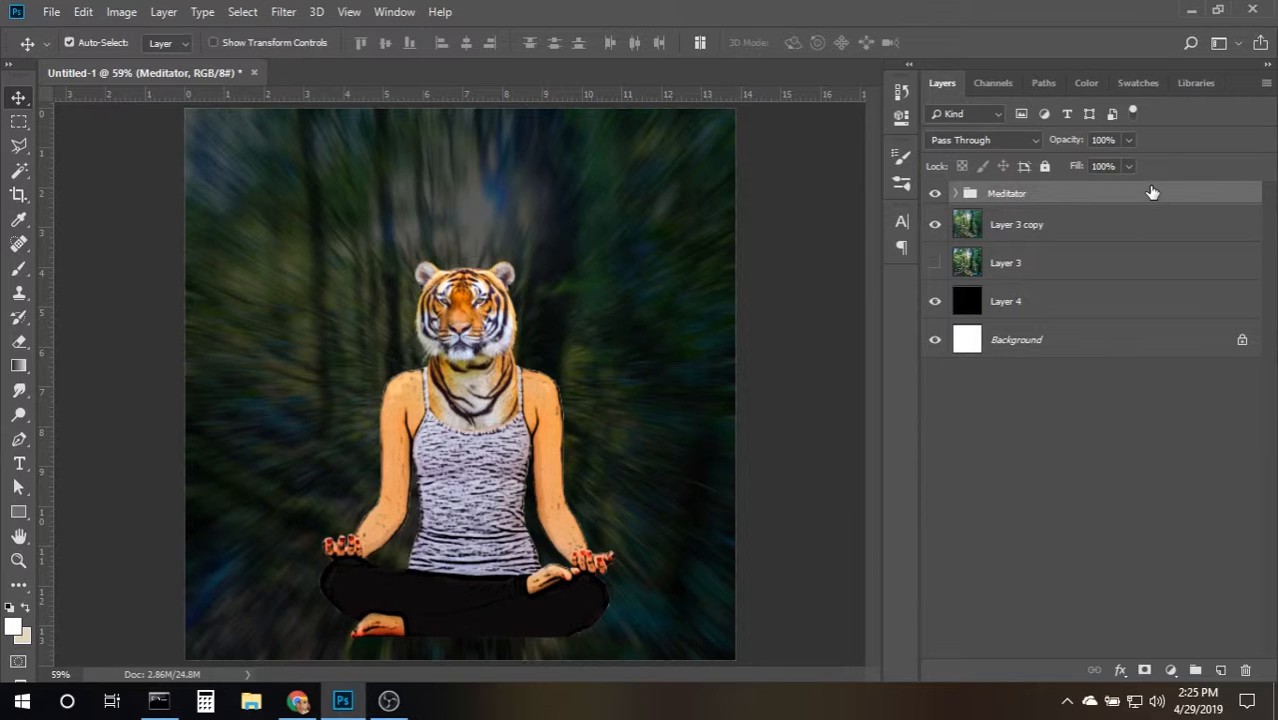
Add an Outer Glow effect to the Meditator group.
key(space)
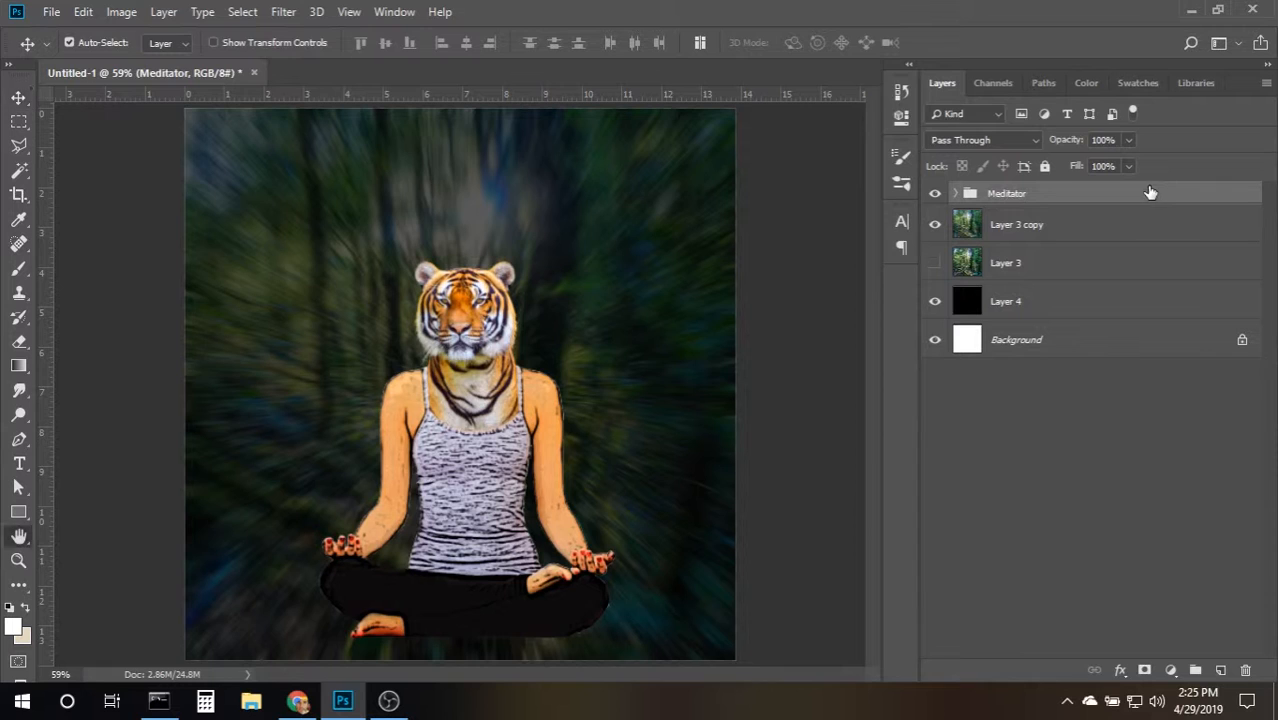
drag(1277, 100, 942, 55)
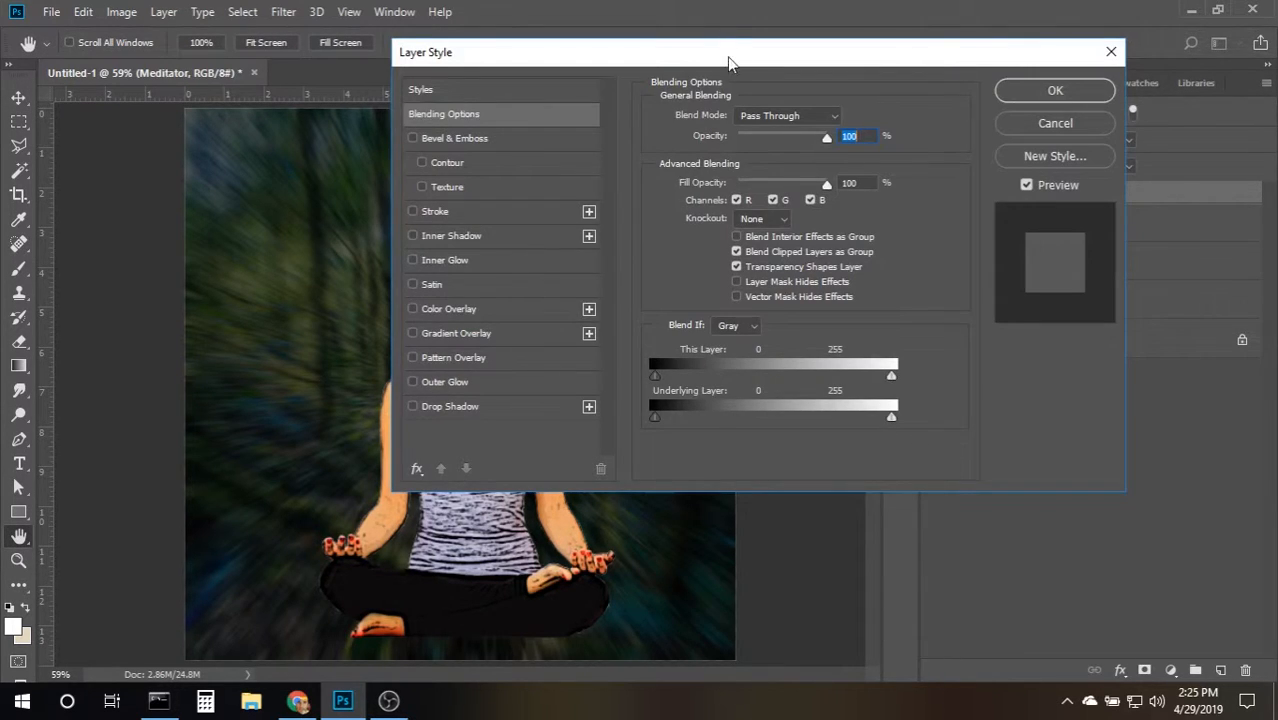
drag(730, 60, 1022, 63)
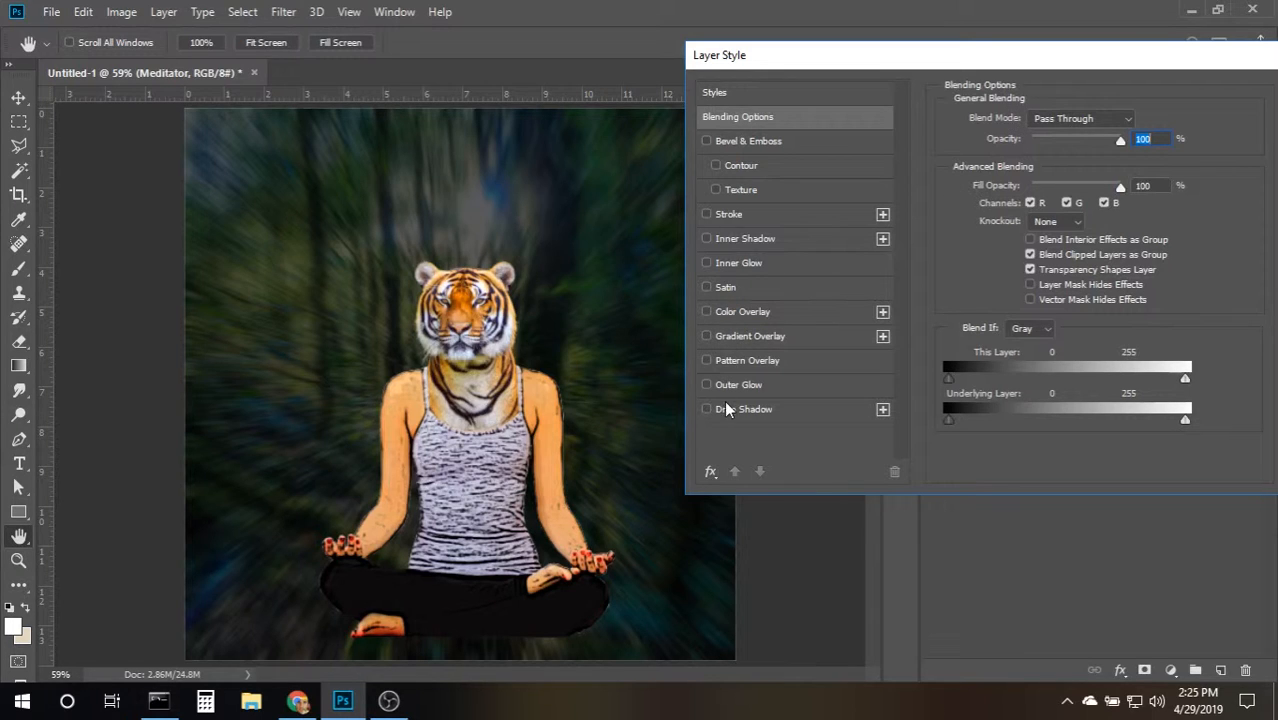
click(737, 387)
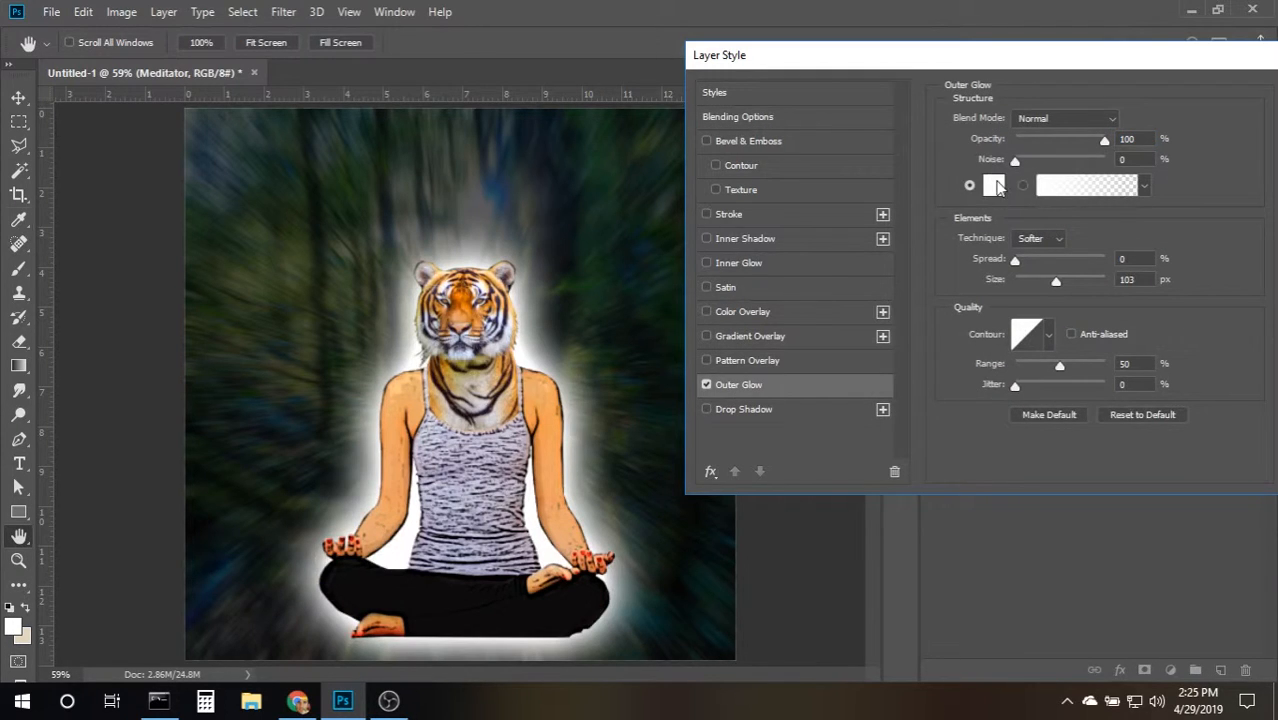
Set the Meditator group's outer glow color to black (000000) and apply the layer style.
click(994, 185)
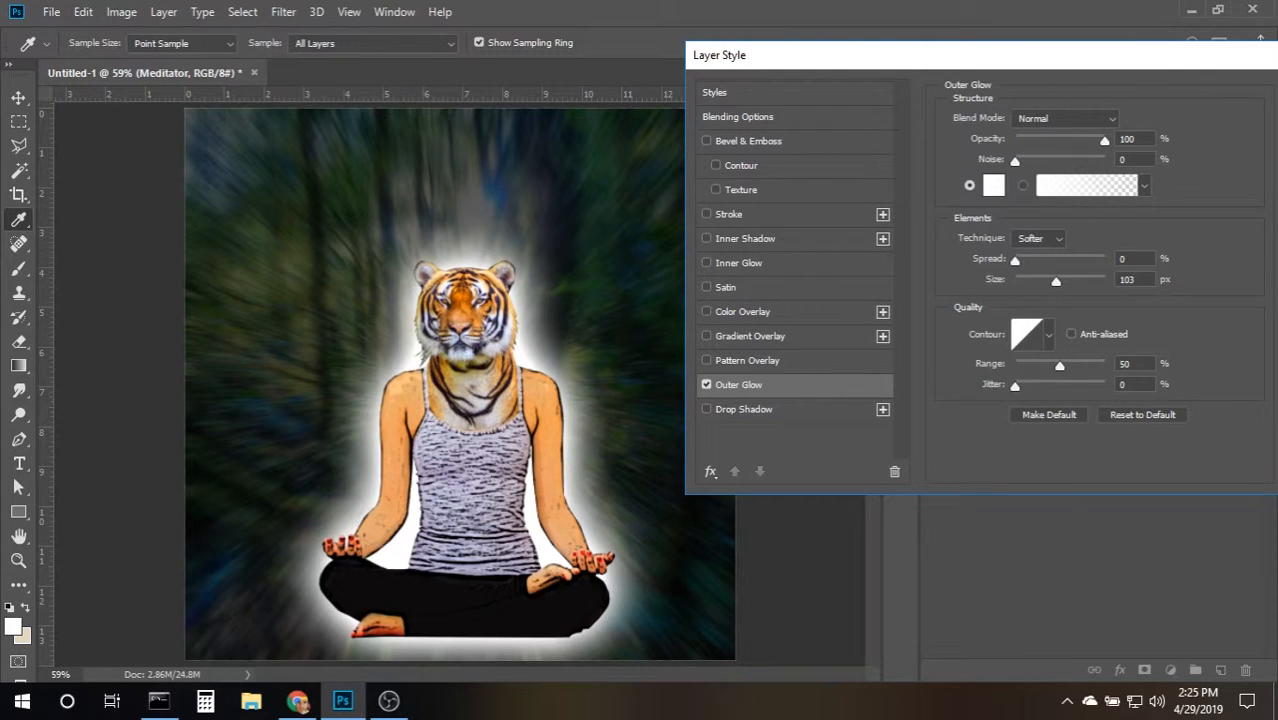
click(994, 185)
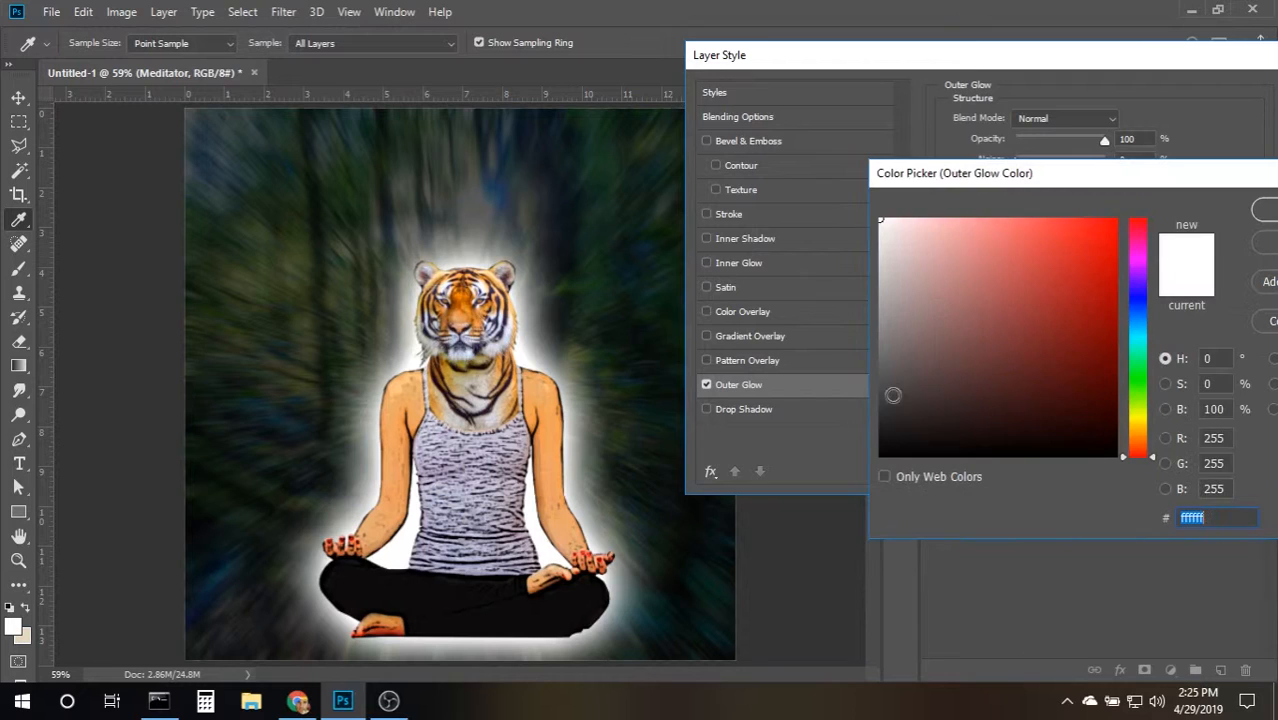
drag(888, 411, 871, 460)
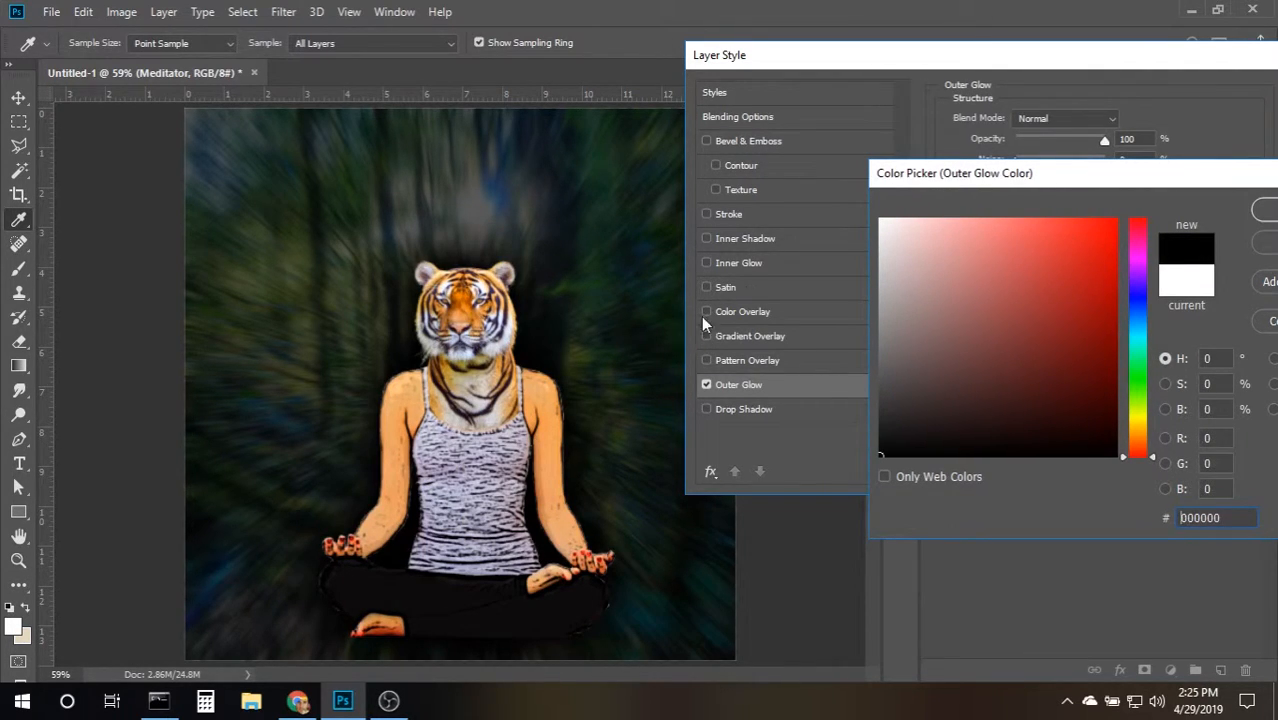
drag(1033, 171, 876, 141)
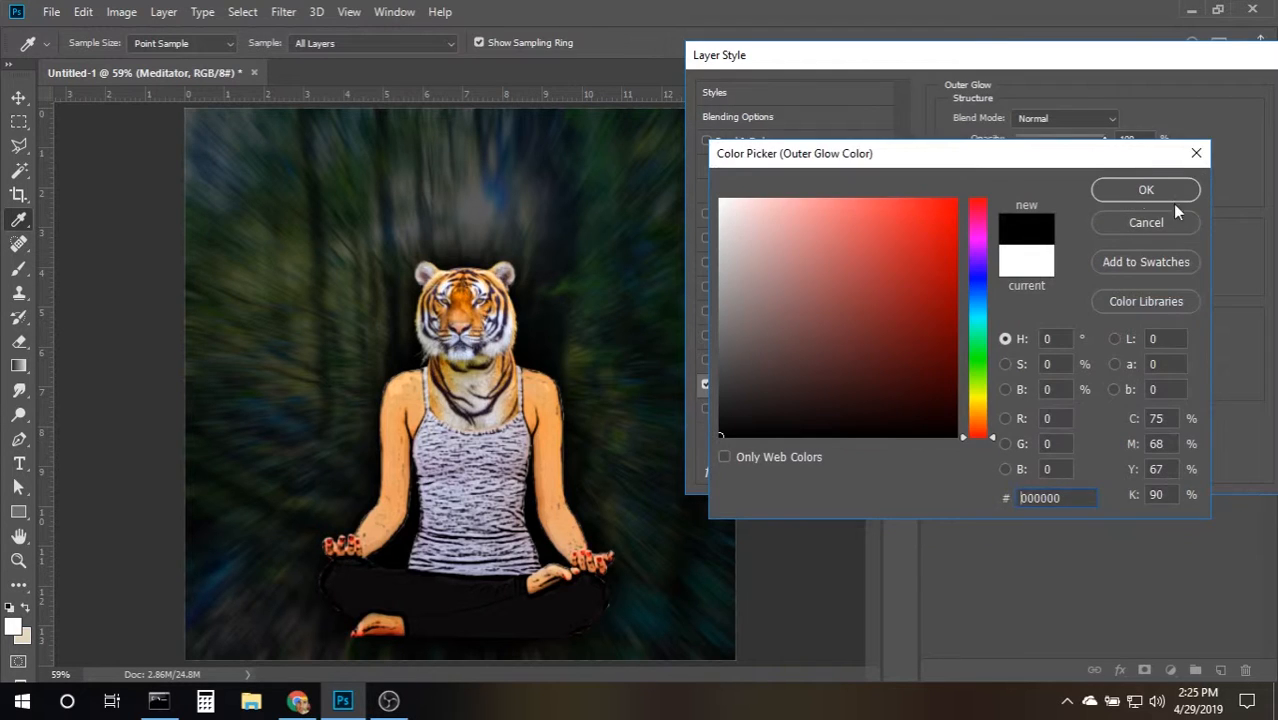
click(1146, 188)
drag(1135, 63, 1013, 77)
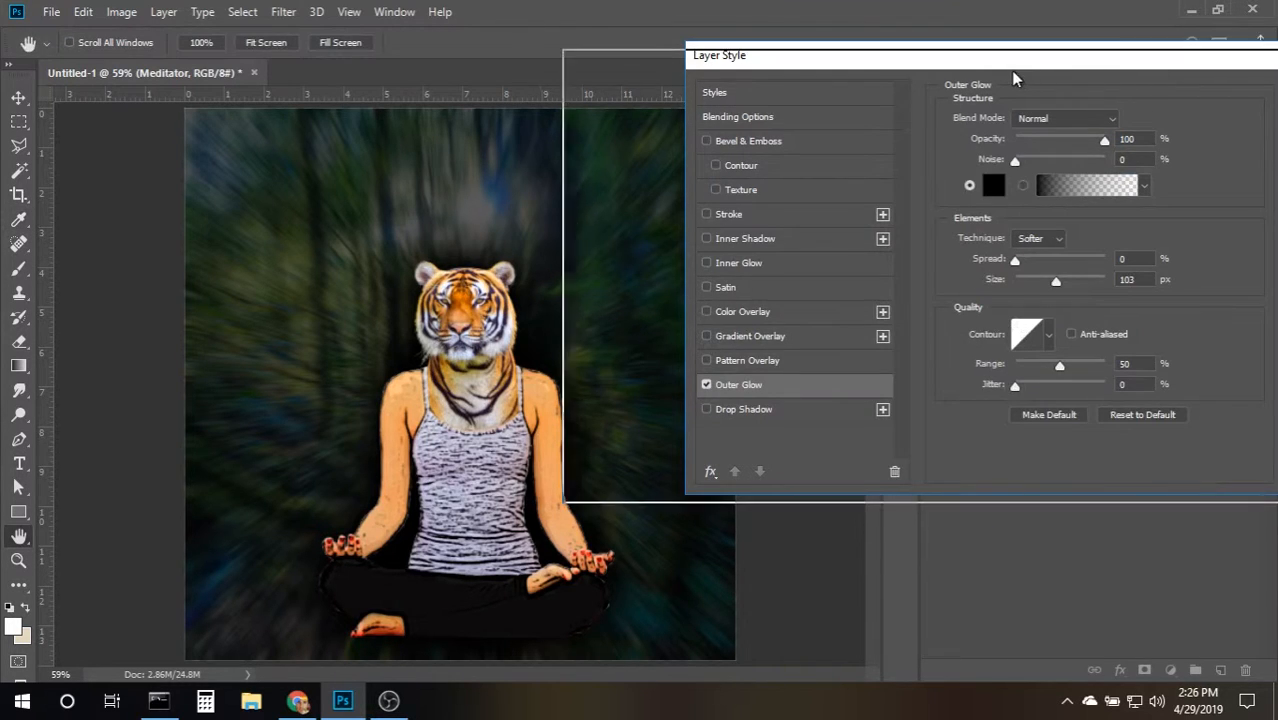
click(1206, 98)
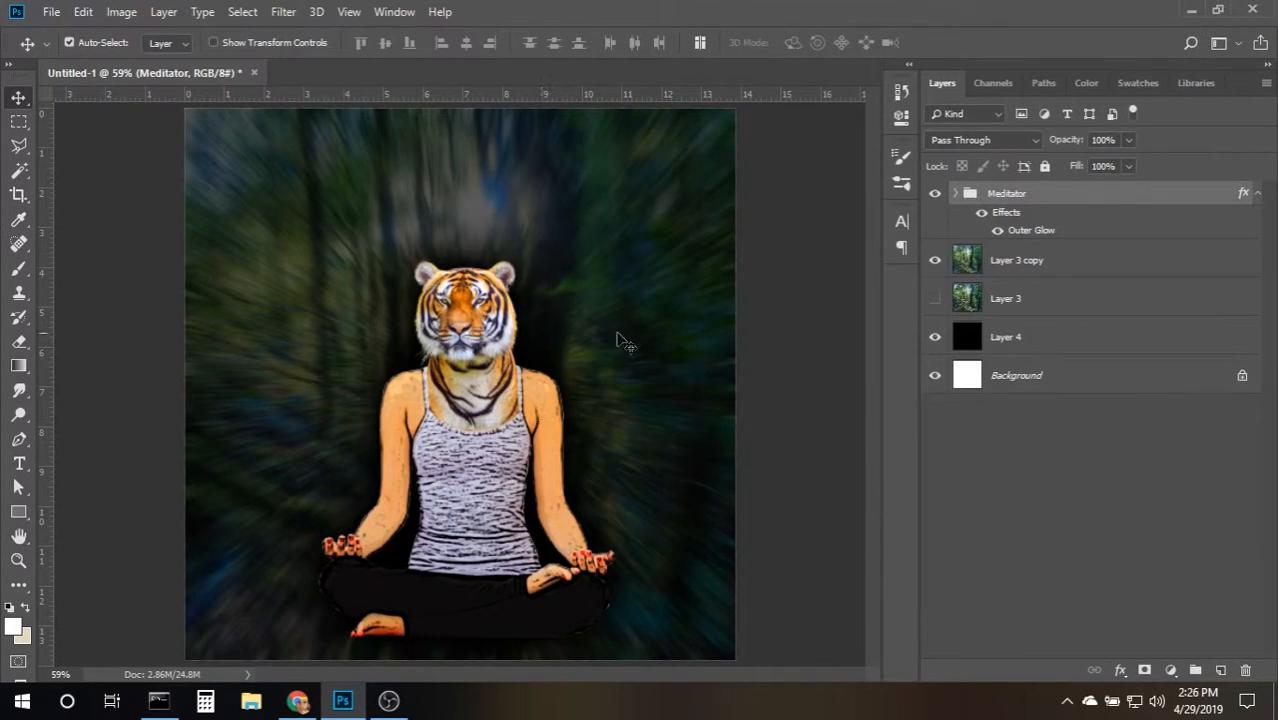
Turn off Auto-Select for the Move tool and move the whole Meditator group slightly up on the canvas.
drag(472, 462, 470, 435)
key(ctrl+z)
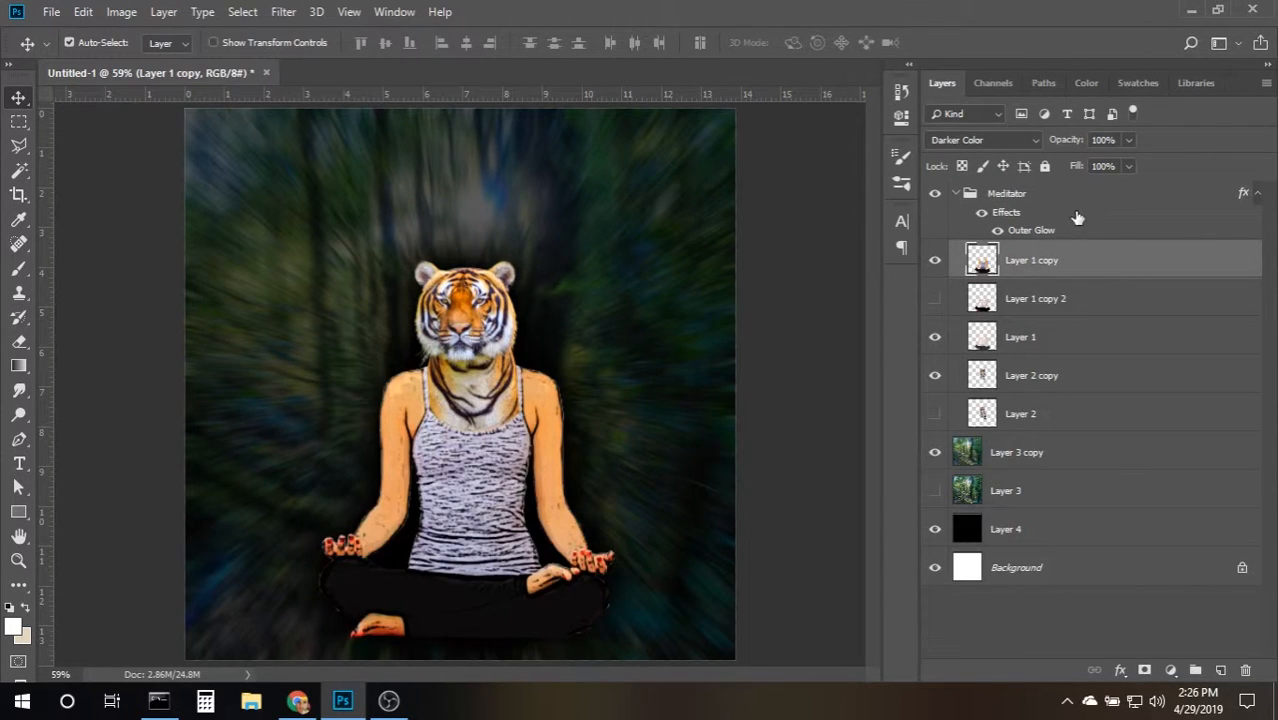
click(955, 194)
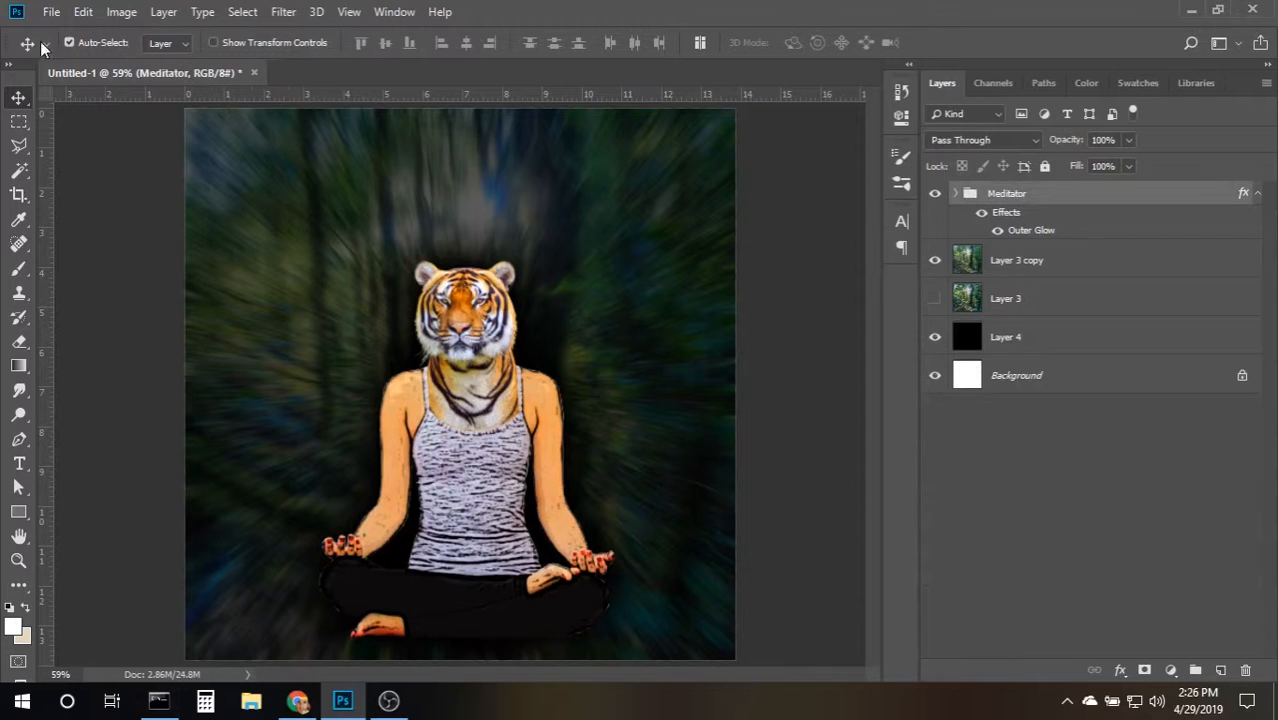
click(78, 47)
drag(514, 497, 510, 466)
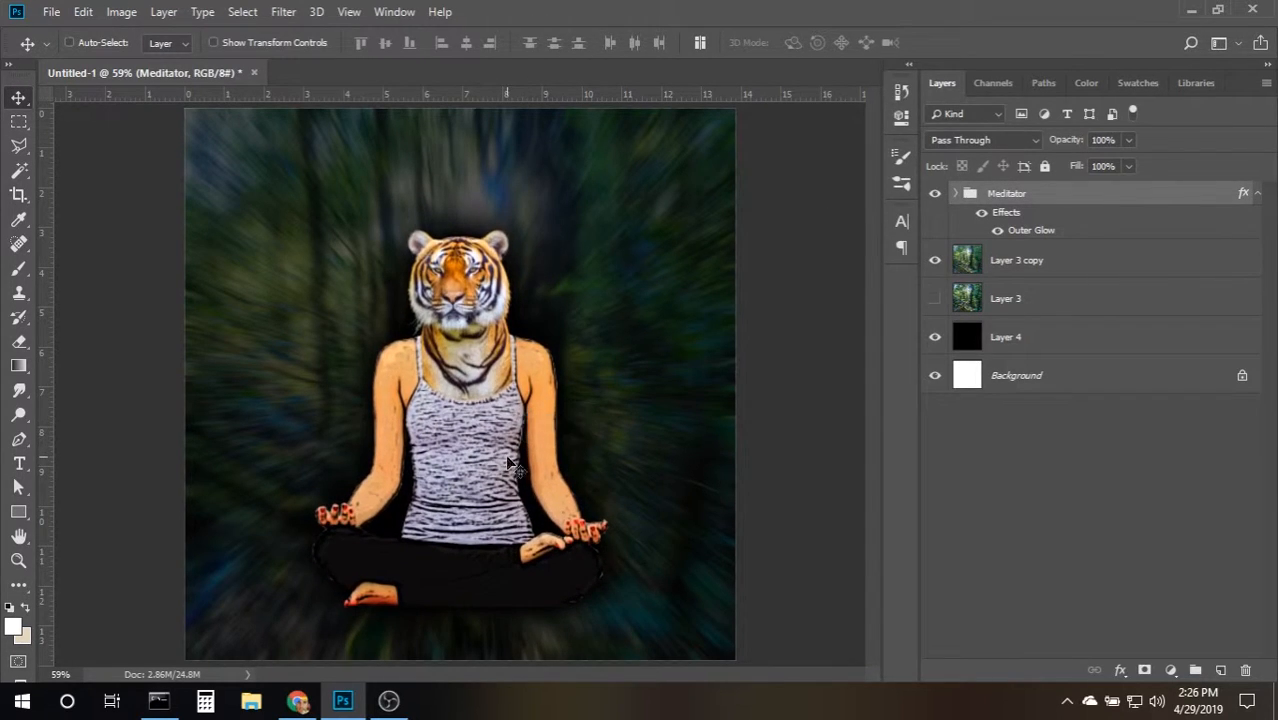
Draw a white ellipse about 671 × 111 px beneath the crossed legs, on a new layer below the Meditator group.
click(22, 514)
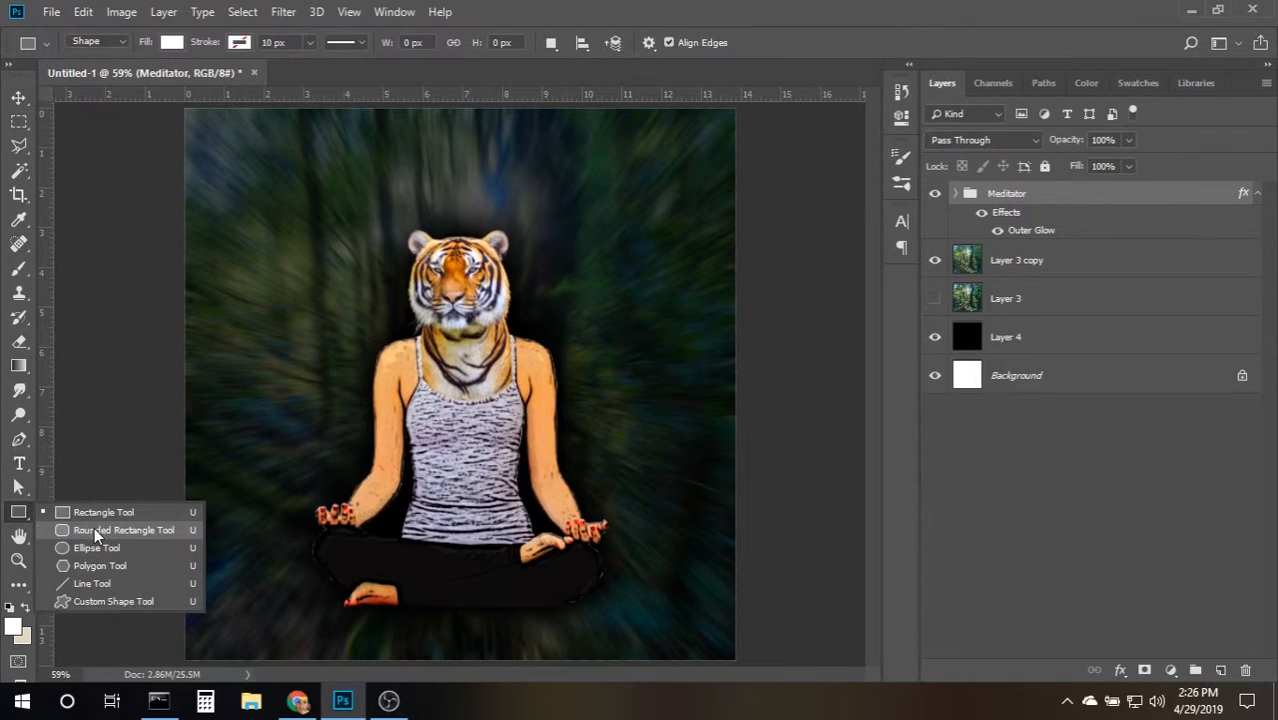
click(96, 532)
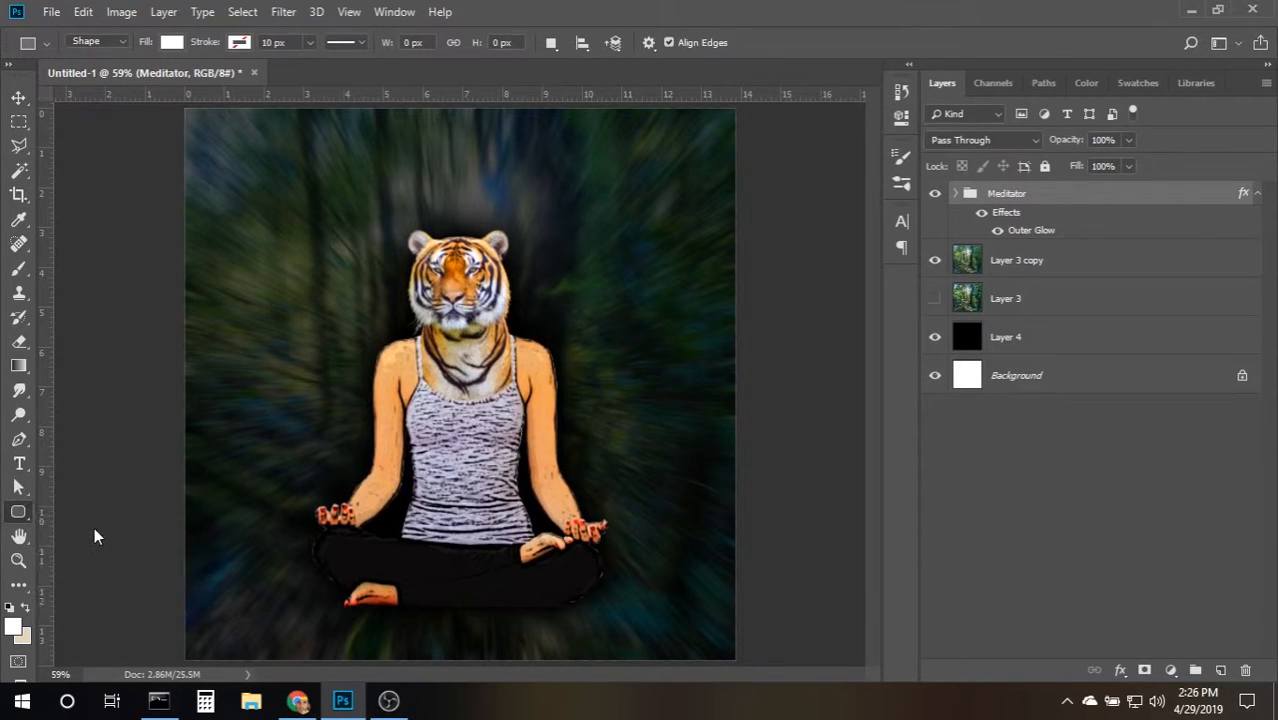
click(18, 514)
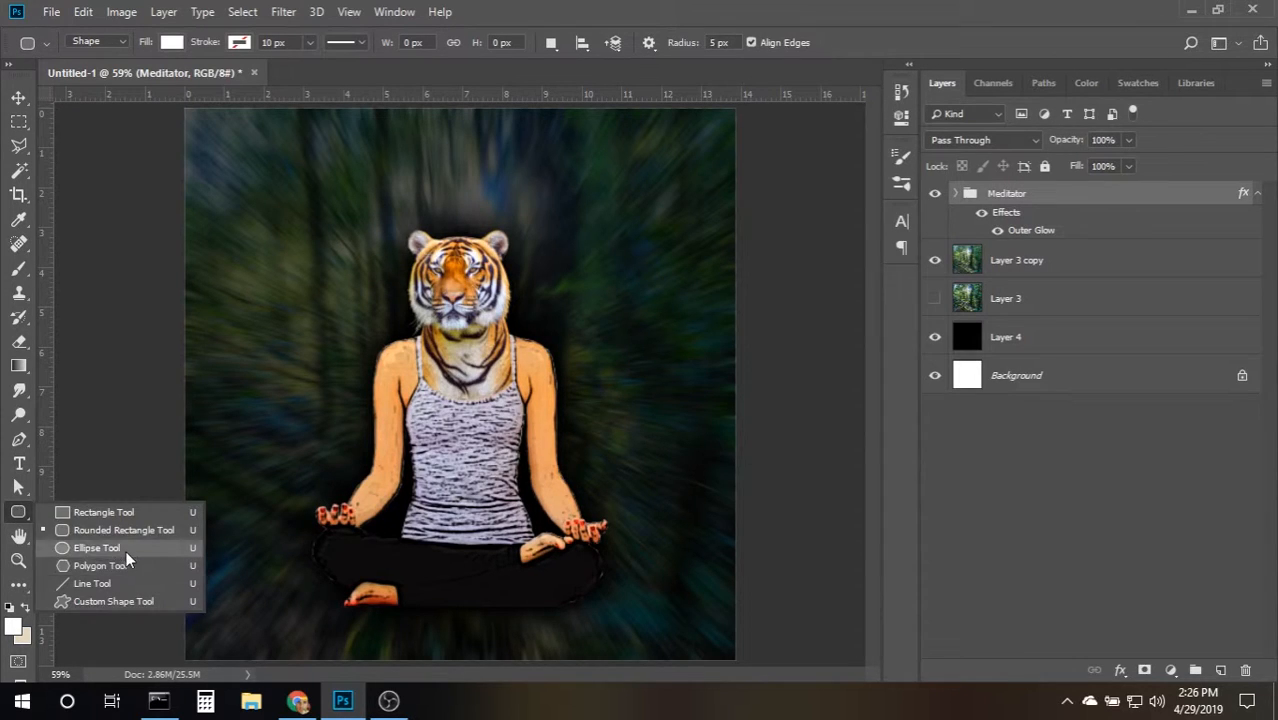
click(120, 548)
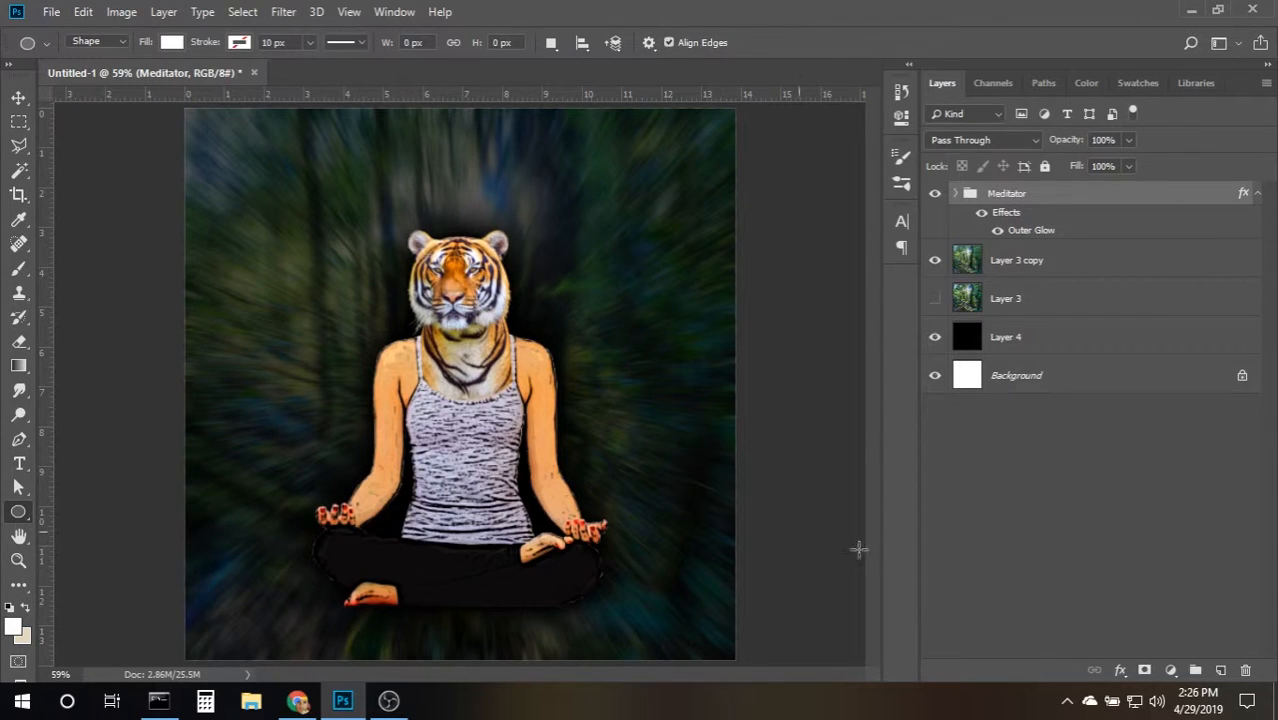
click(1220, 670)
drag(1053, 208, 1062, 286)
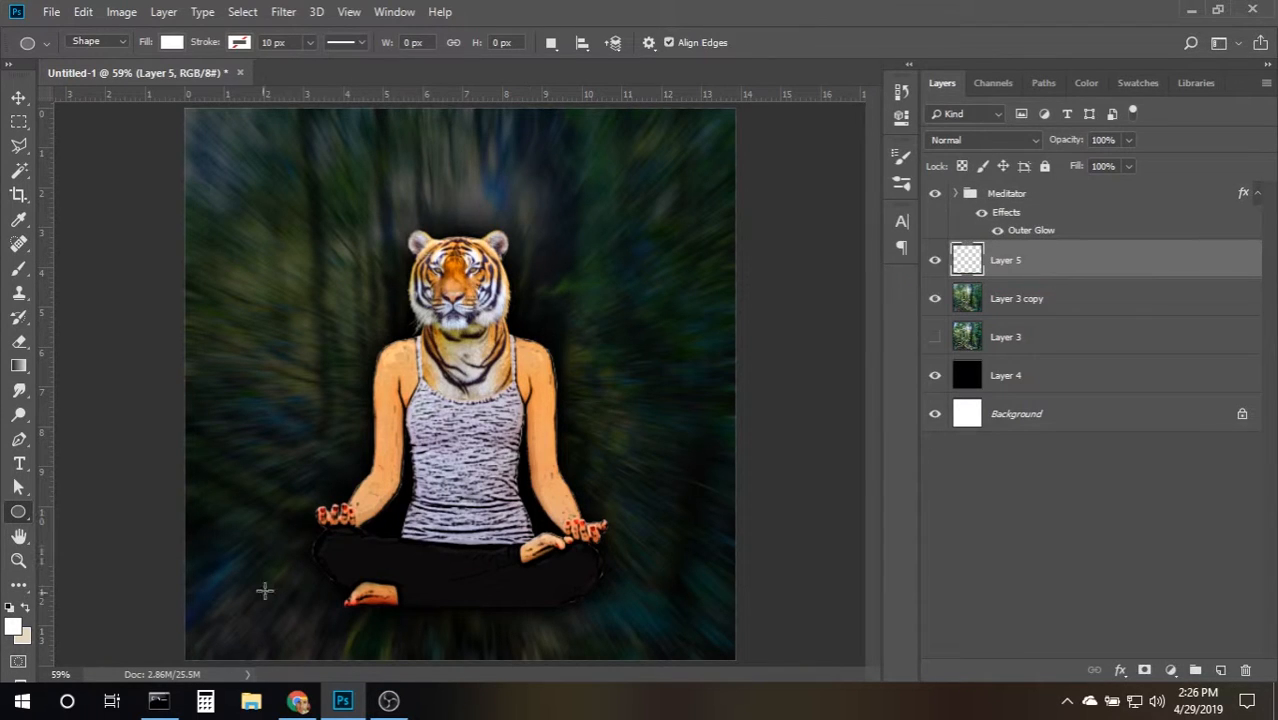
drag(304, 567, 643, 624)
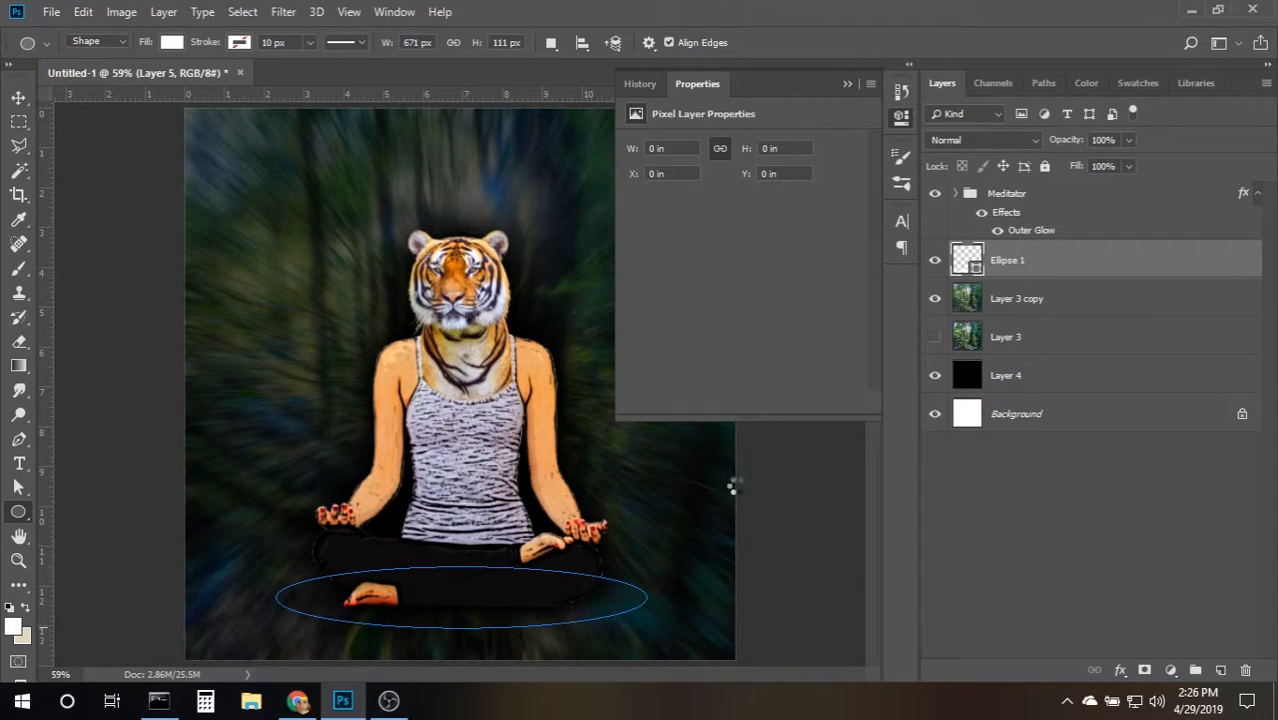
click(848, 86)
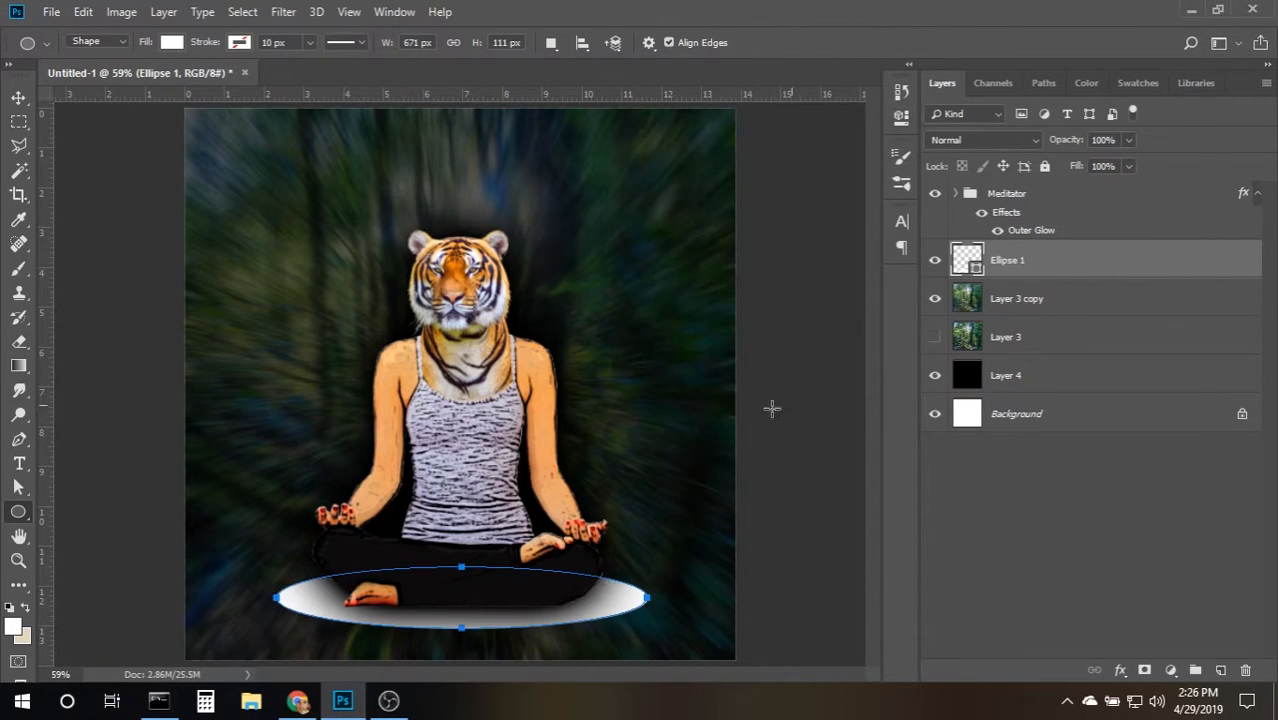
Adjust the ellipse's position slightly, duplicate its layer and shift the copy down 20 px.
key(v)
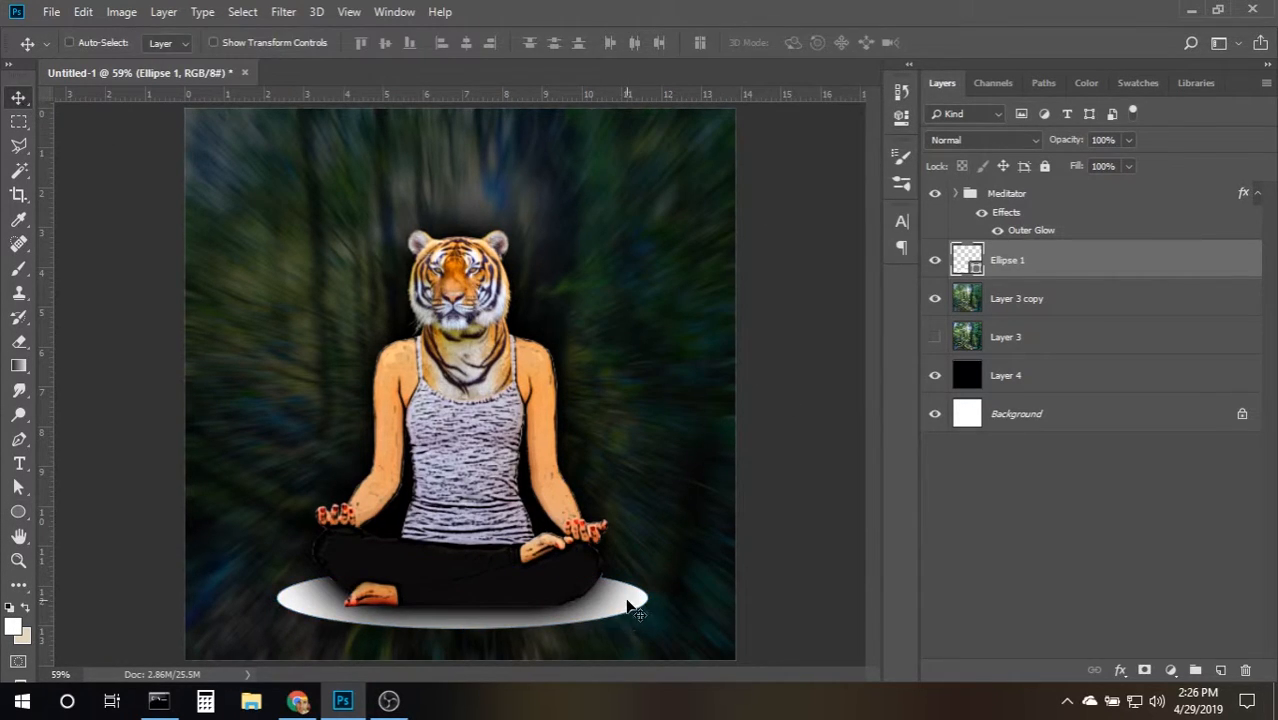
mouse_move(630, 605)
mouse_down()
mouse_move(632, 587)
mouse_move(628, 603)
mouse_up()
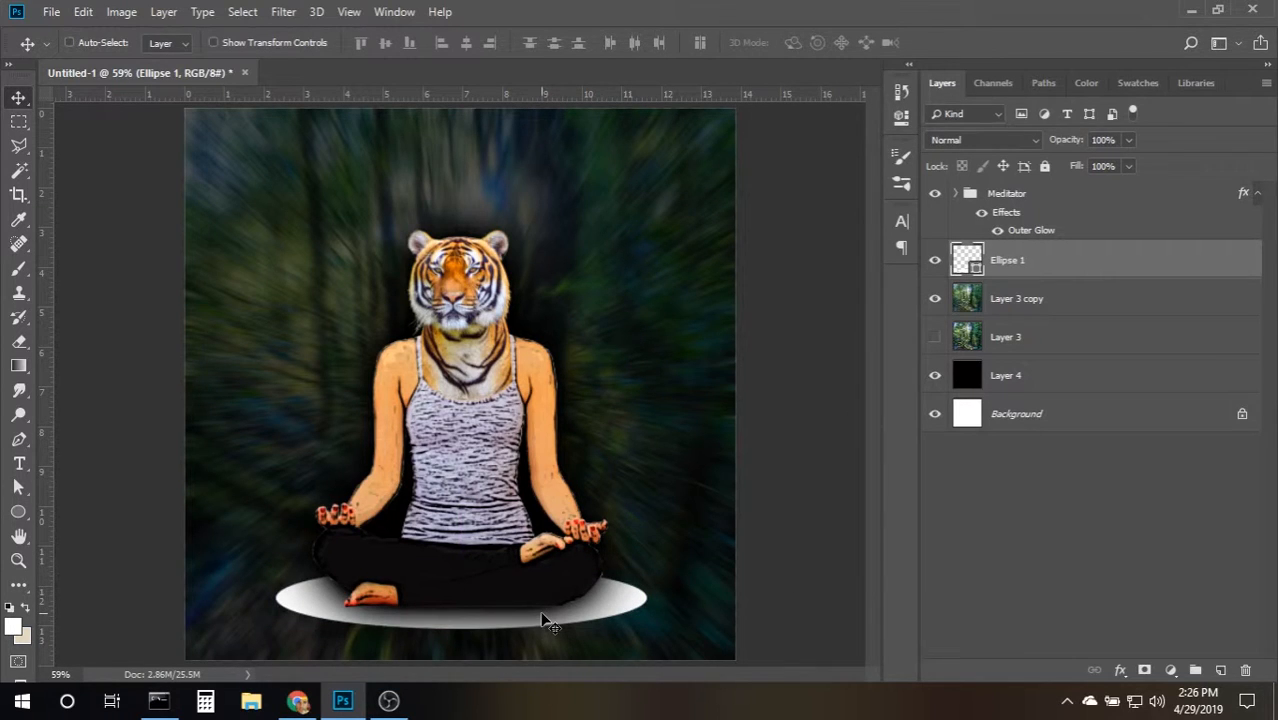
key(ctrl+j)
key(shift+Down)
key(shift+Down)
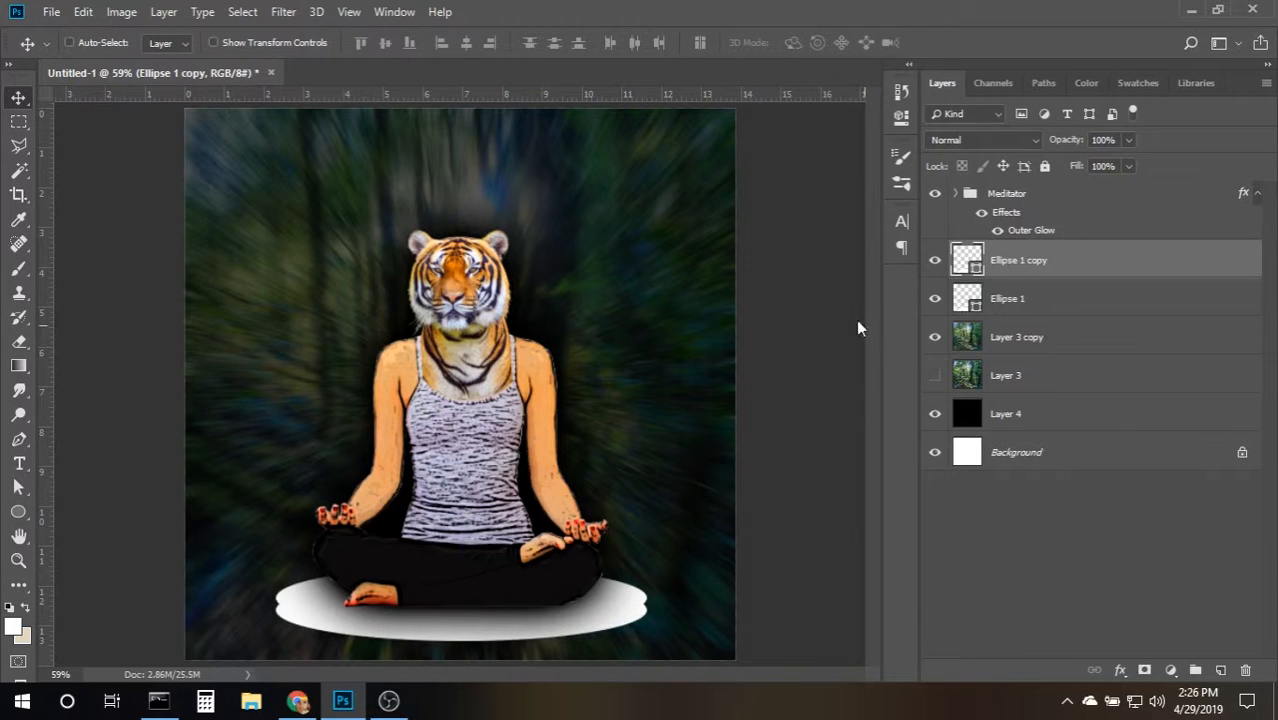
double_click(1081, 260)
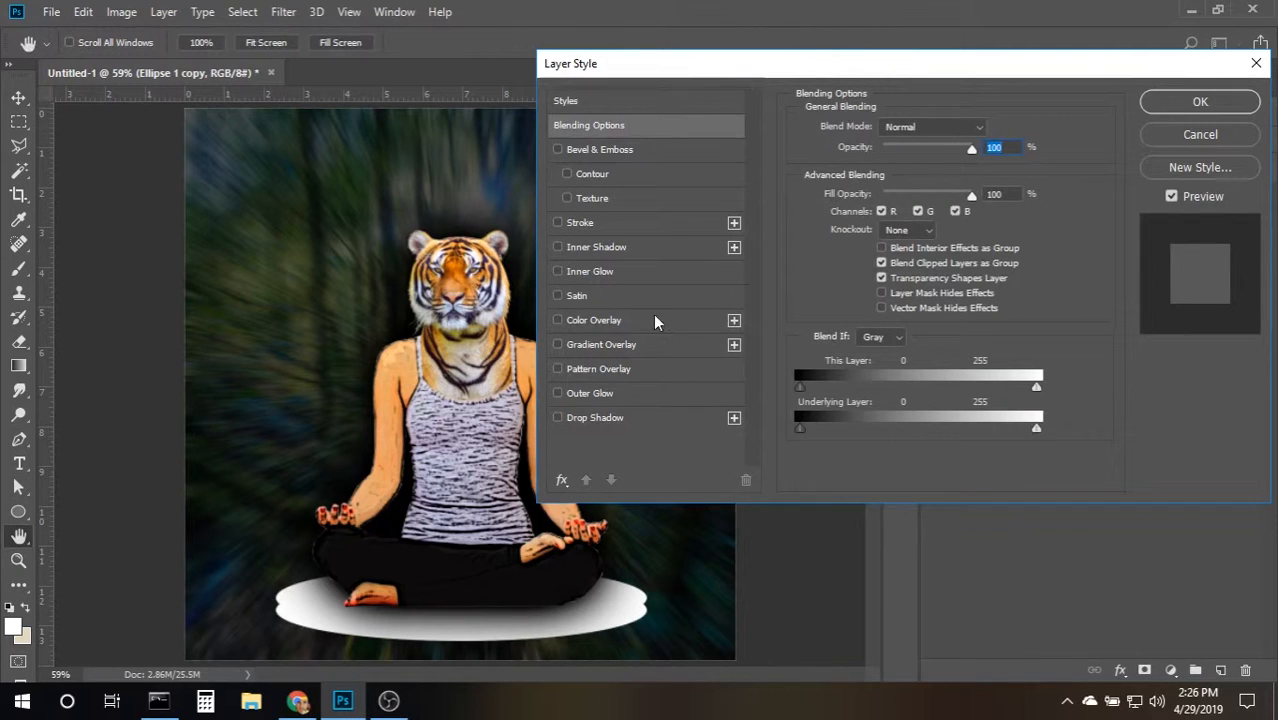
click(648, 321)
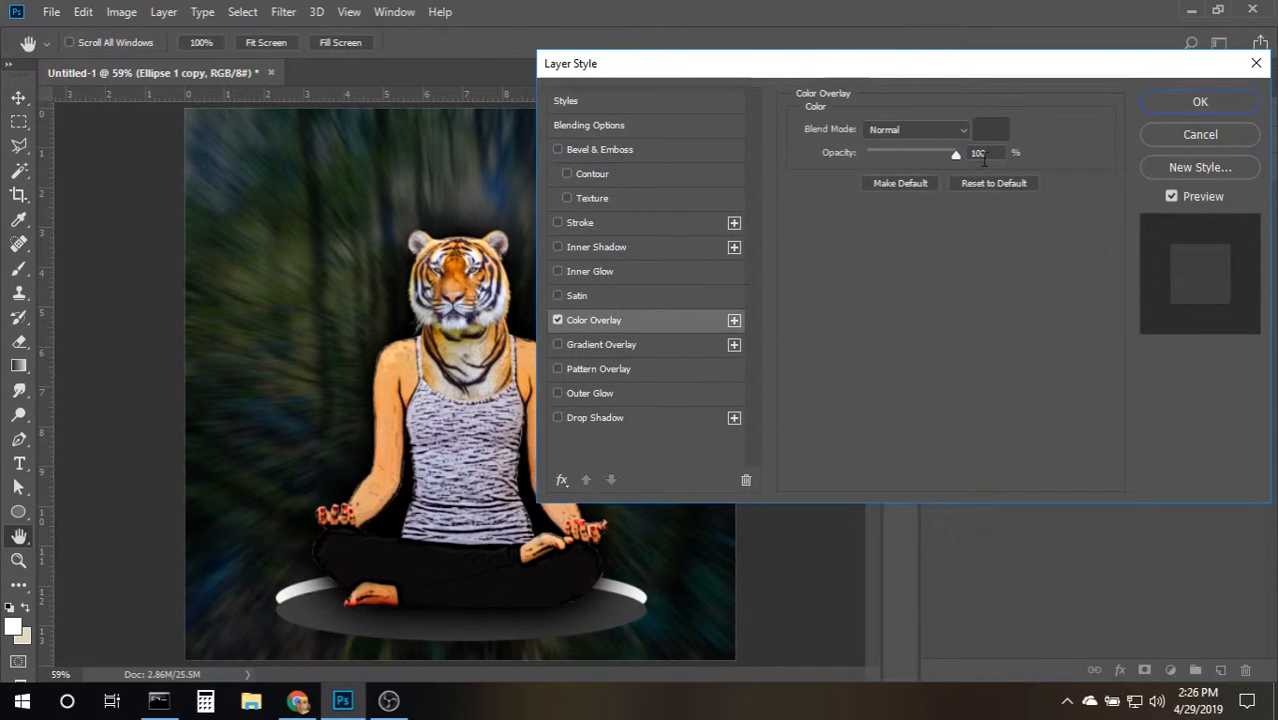
click(1176, 134)
click(1091, 301)
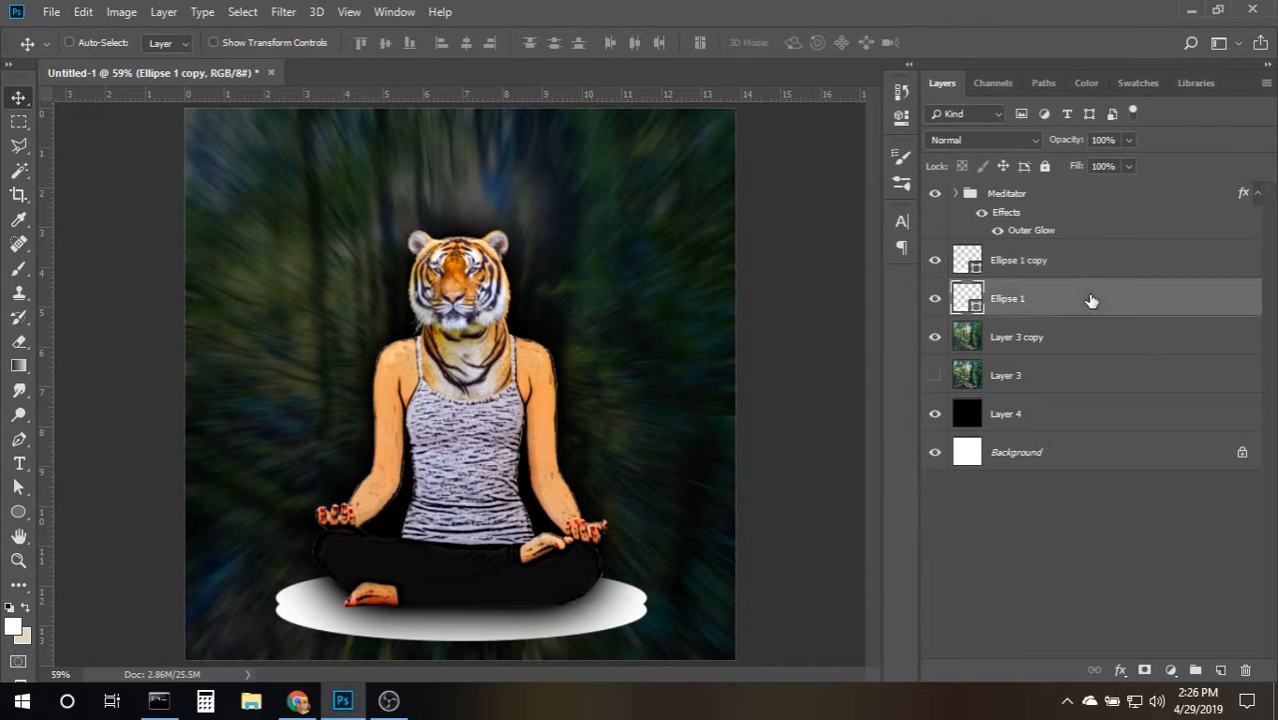
double_click(1087, 303)
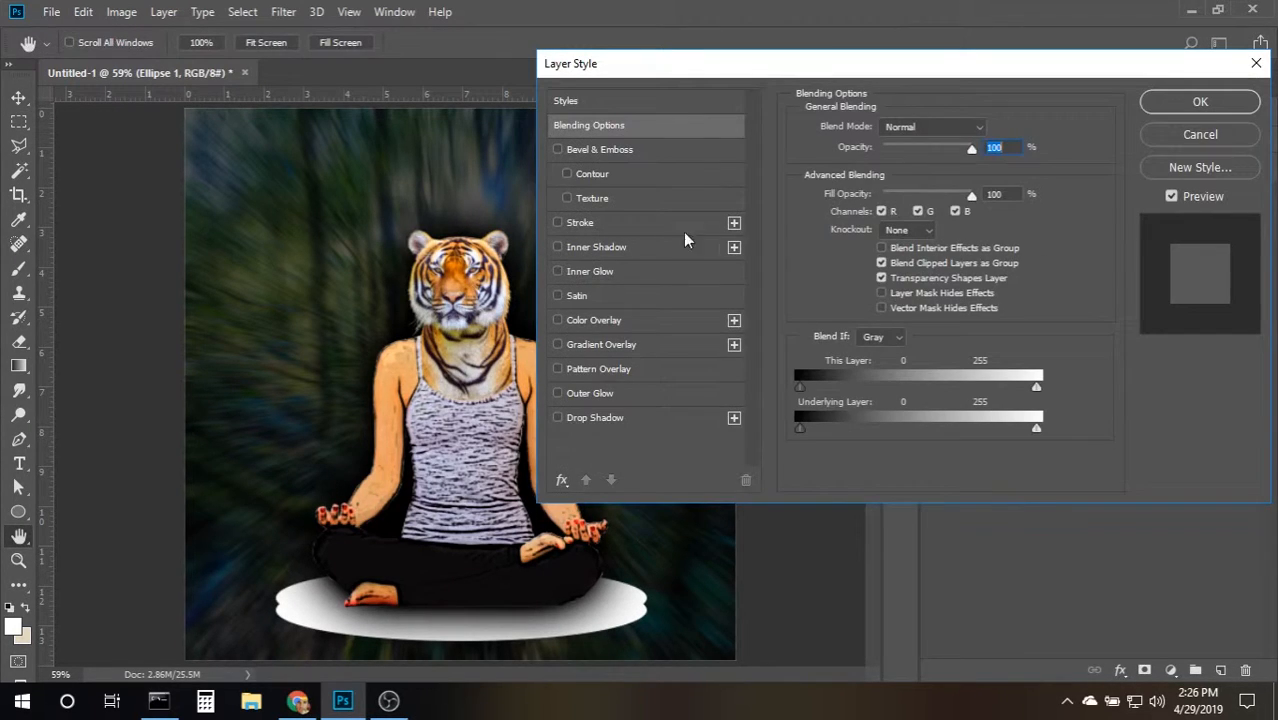
click(644, 318)
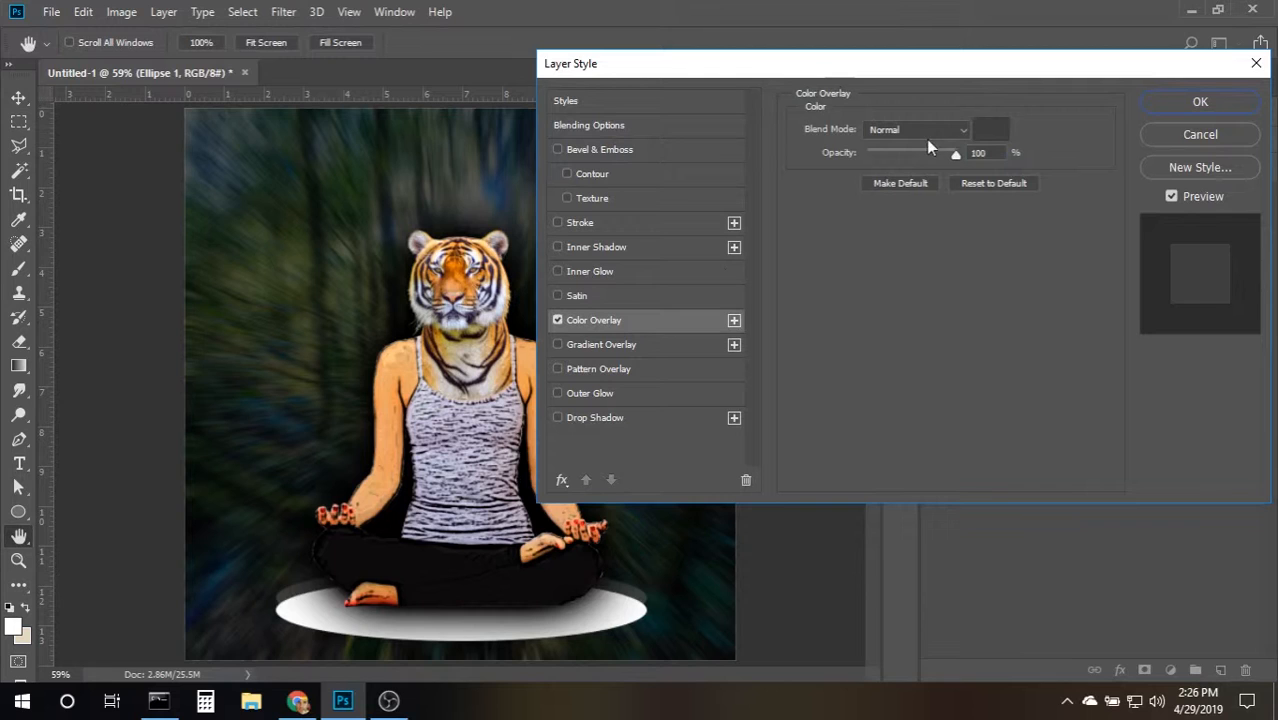
click(1188, 136)
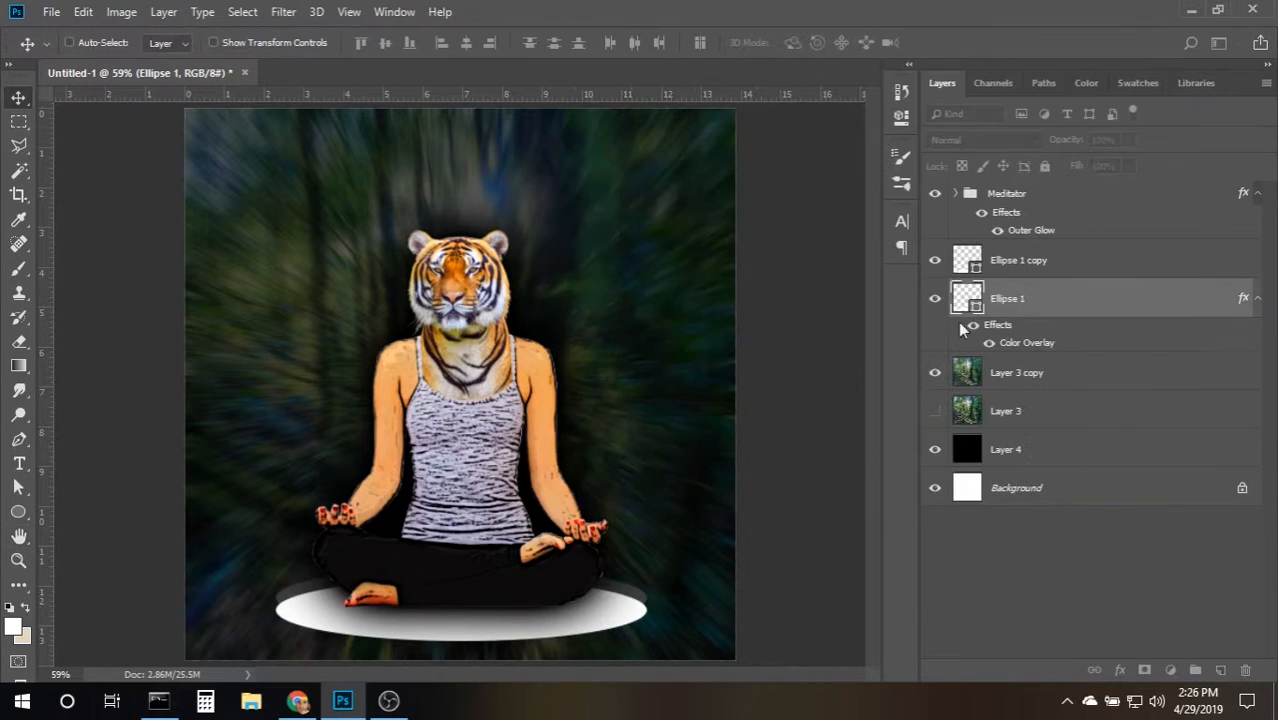
Move the Ellipse 1 copy layer below Ellipse 1 and give it a near-black (060606) Color Overlay.
drag(1084, 260, 1087, 314)
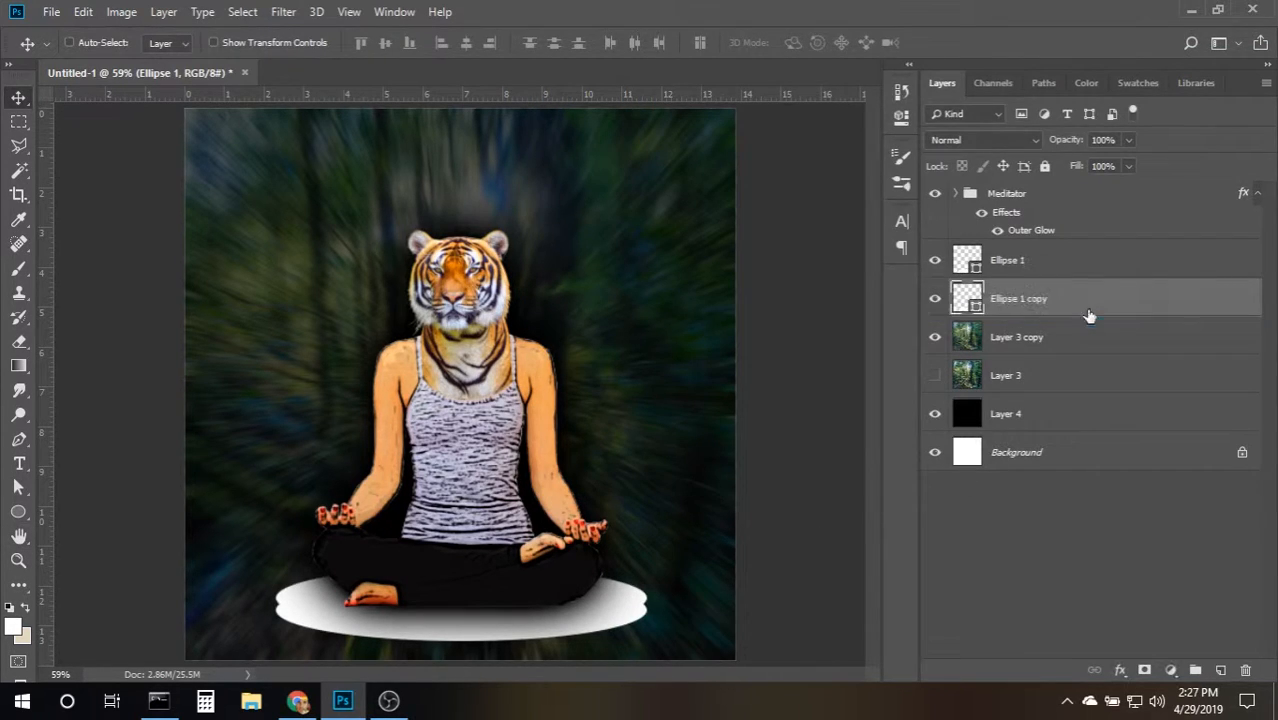
double_click(1143, 314)
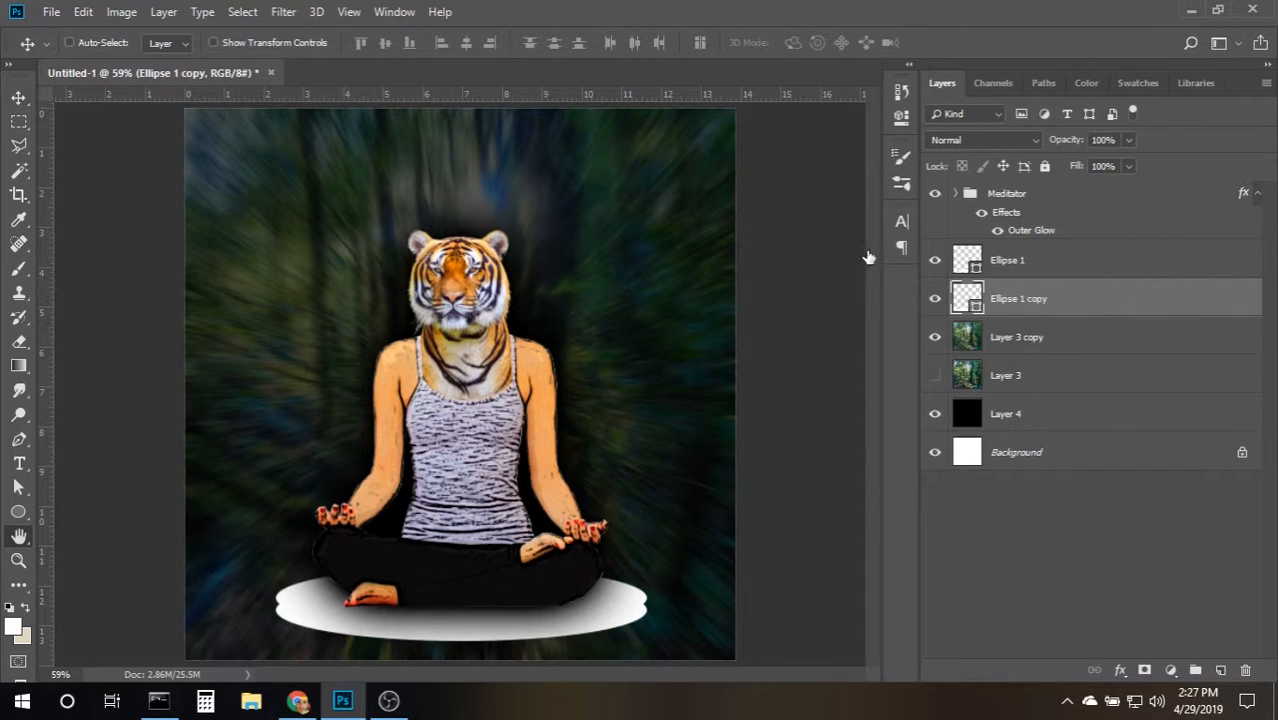
click(646, 322)
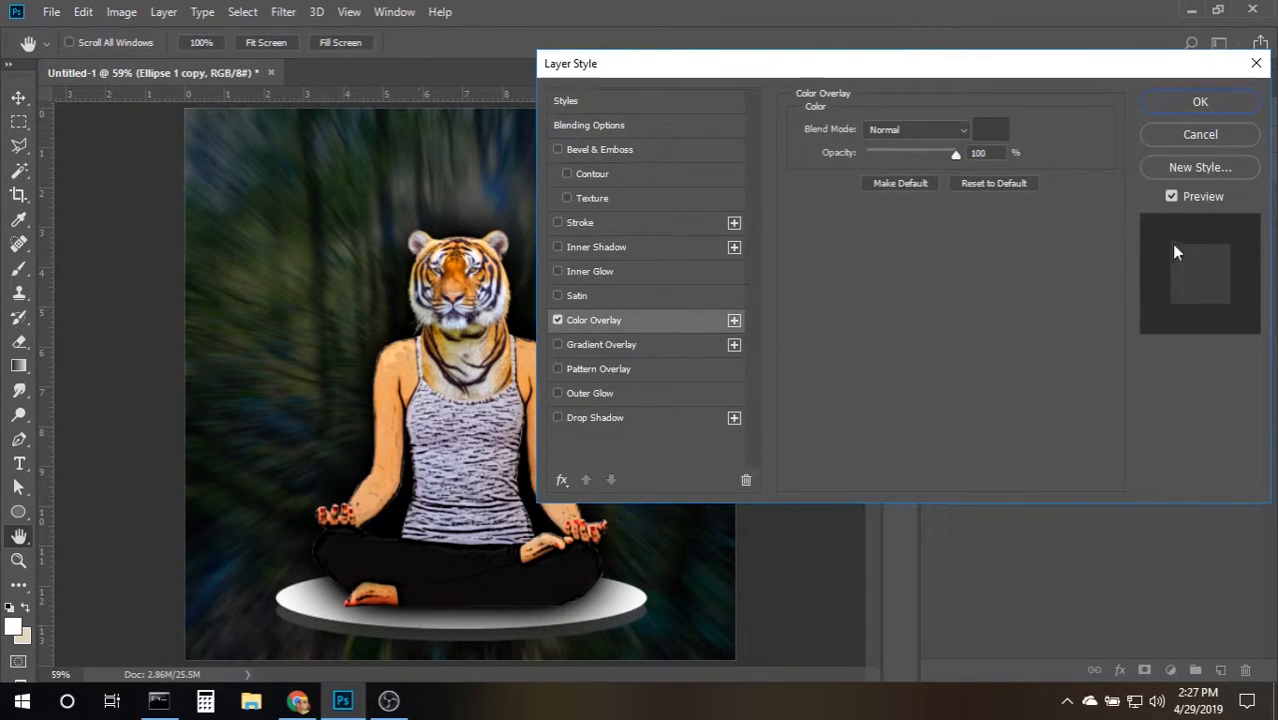
click(995, 143)
drag(790, 229, 697, 437)
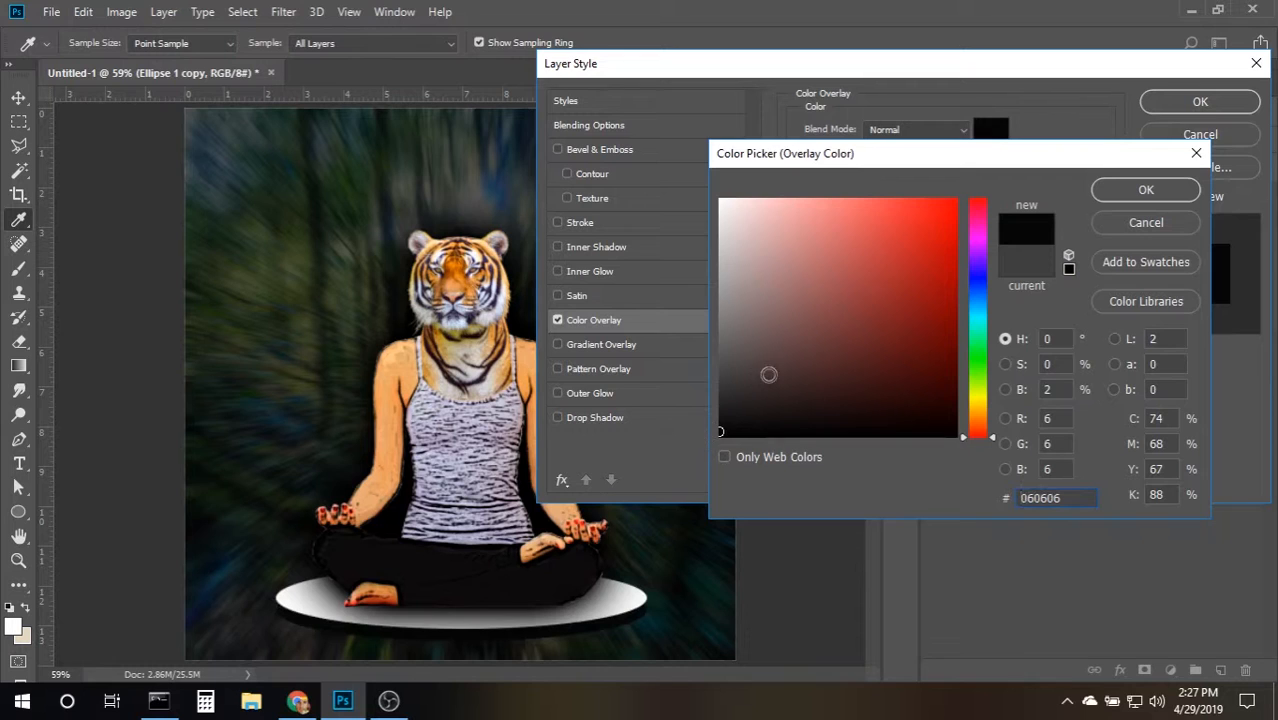
click(1146, 190)
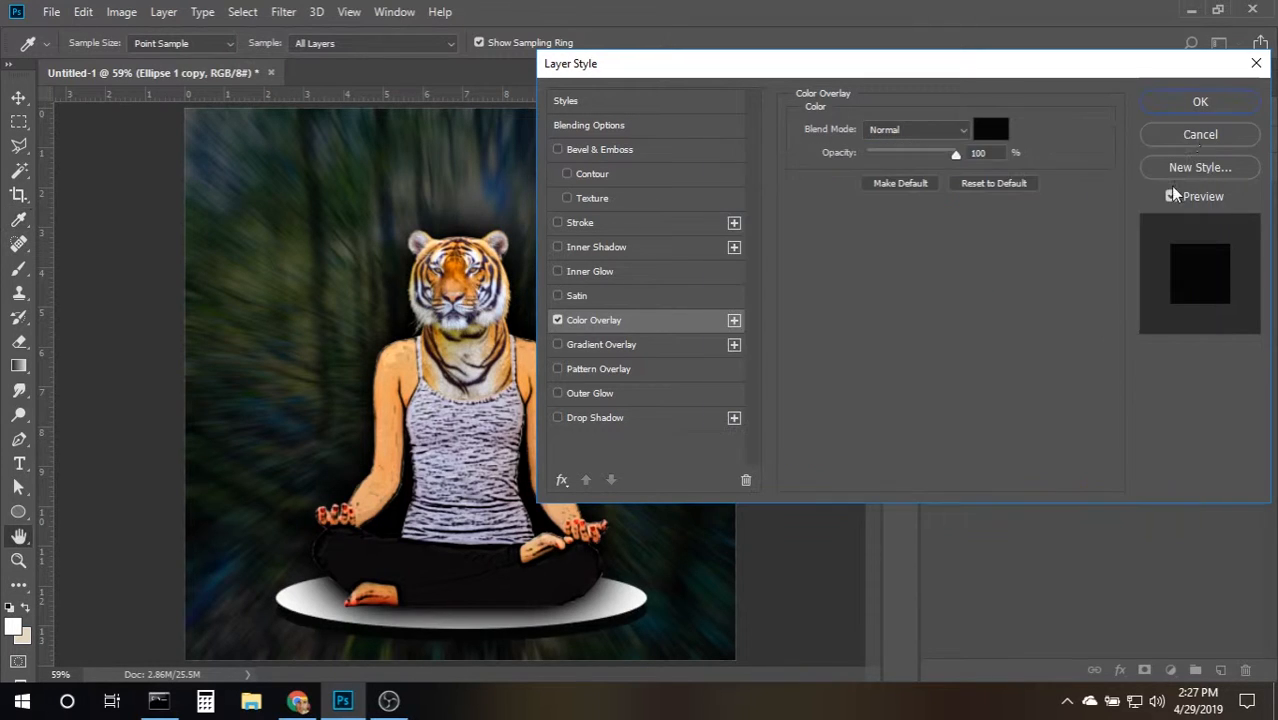
click(1198, 100)
Give the Ellipse 1 layer a dark green (3a442c) Color Overlay sampled from the forest background.
click(1097, 260)
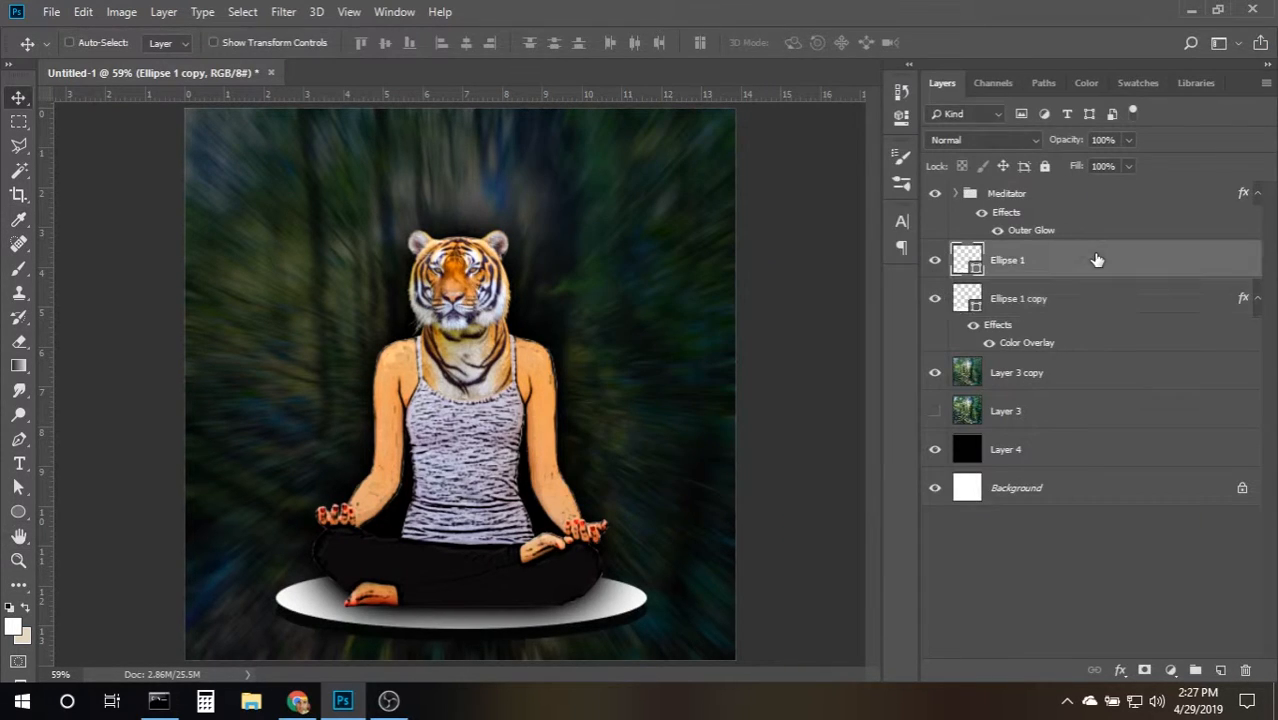
double_click(1097, 260)
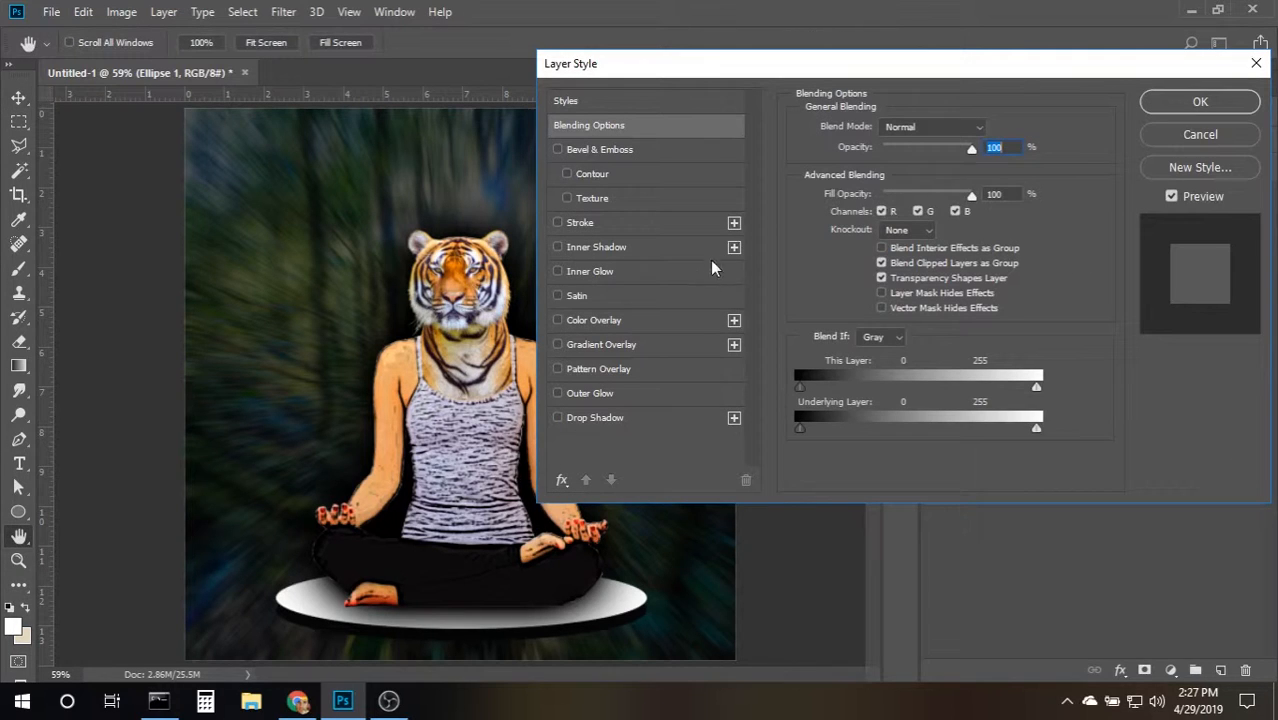
click(678, 320)
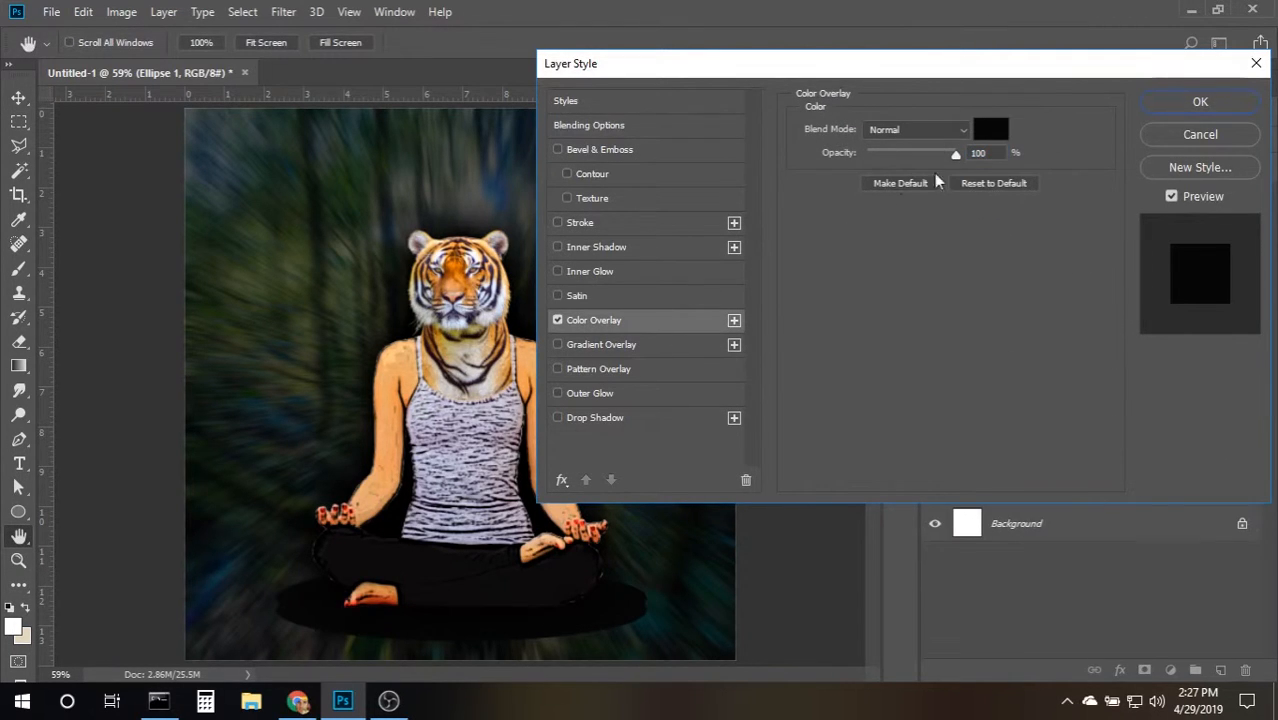
click(995, 129)
drag(980, 346, 980, 356)
click(794, 307)
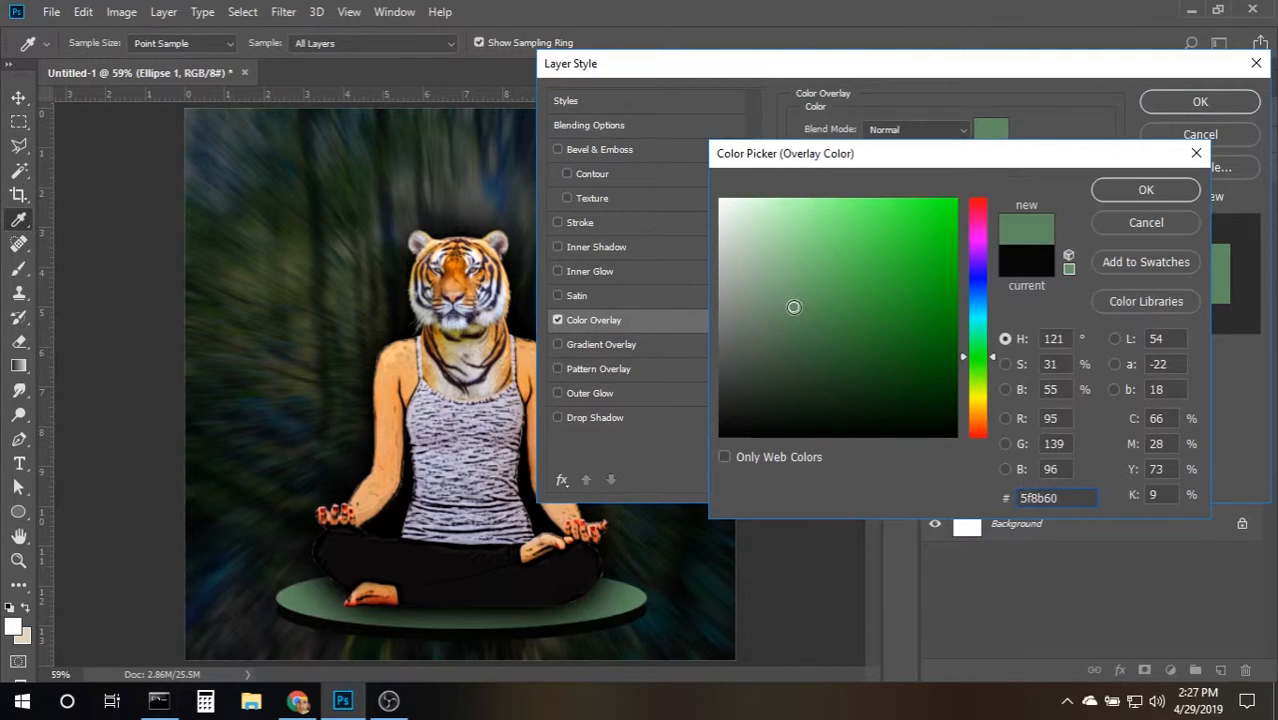
drag(794, 307, 787, 335)
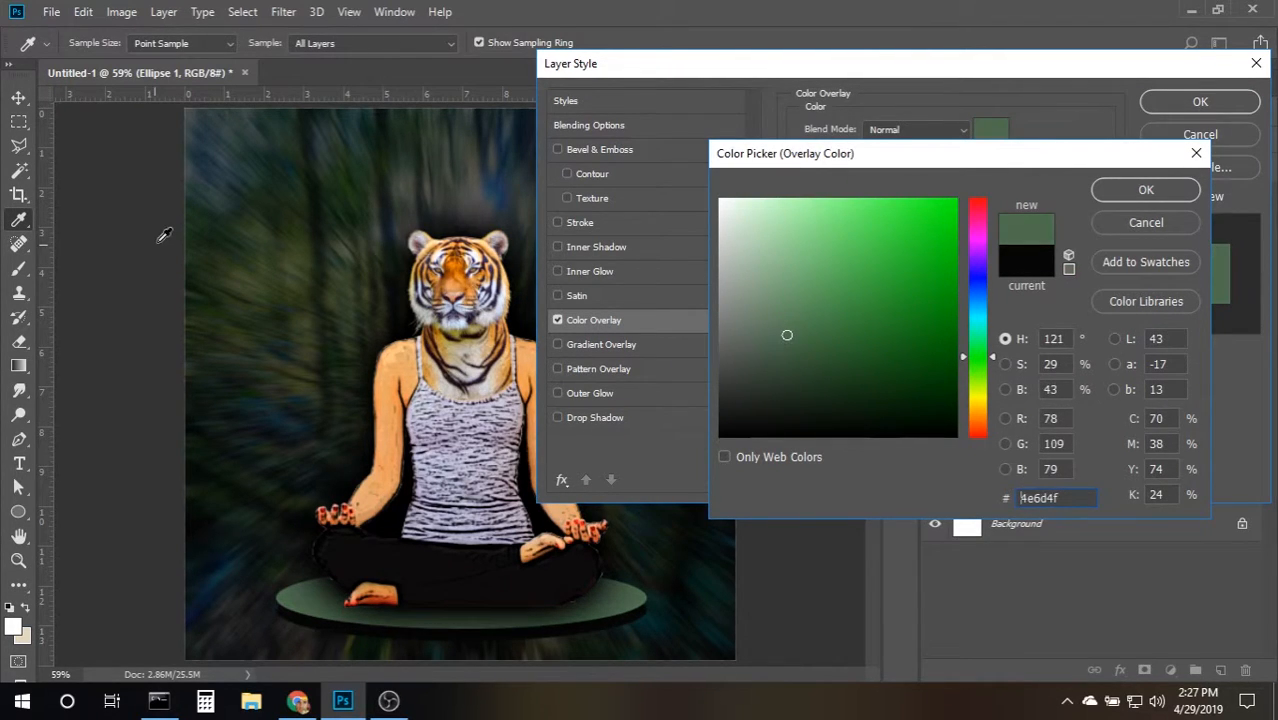
click(292, 276)
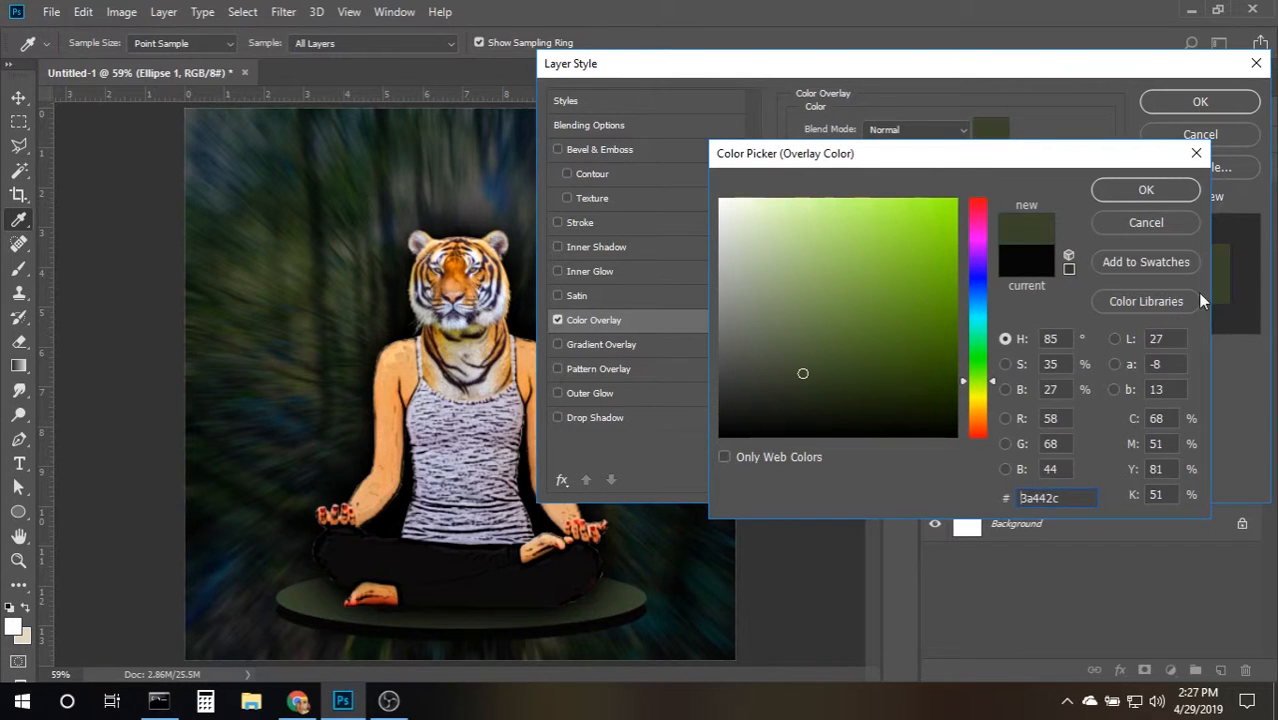
click(1178, 196)
click(1200, 96)
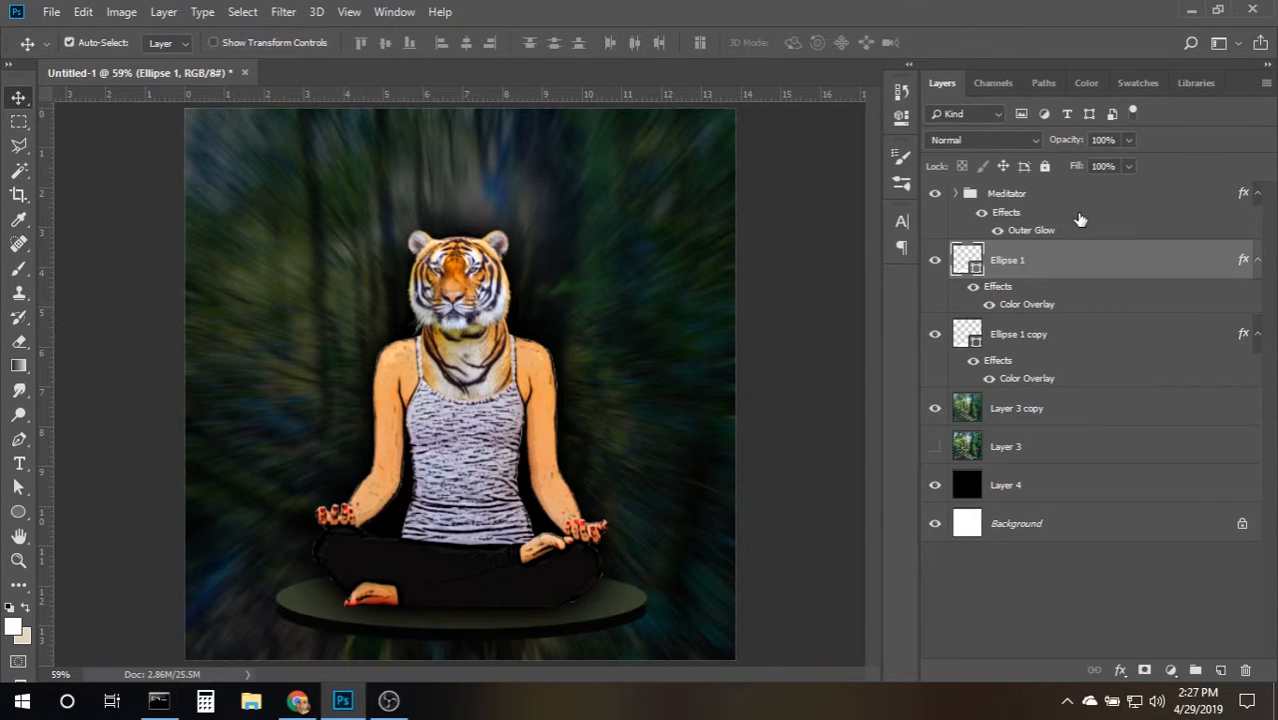
Scale Ellipse 1 down around its center to about 95.7% width and 95.5% height.
key(ctrl+t)
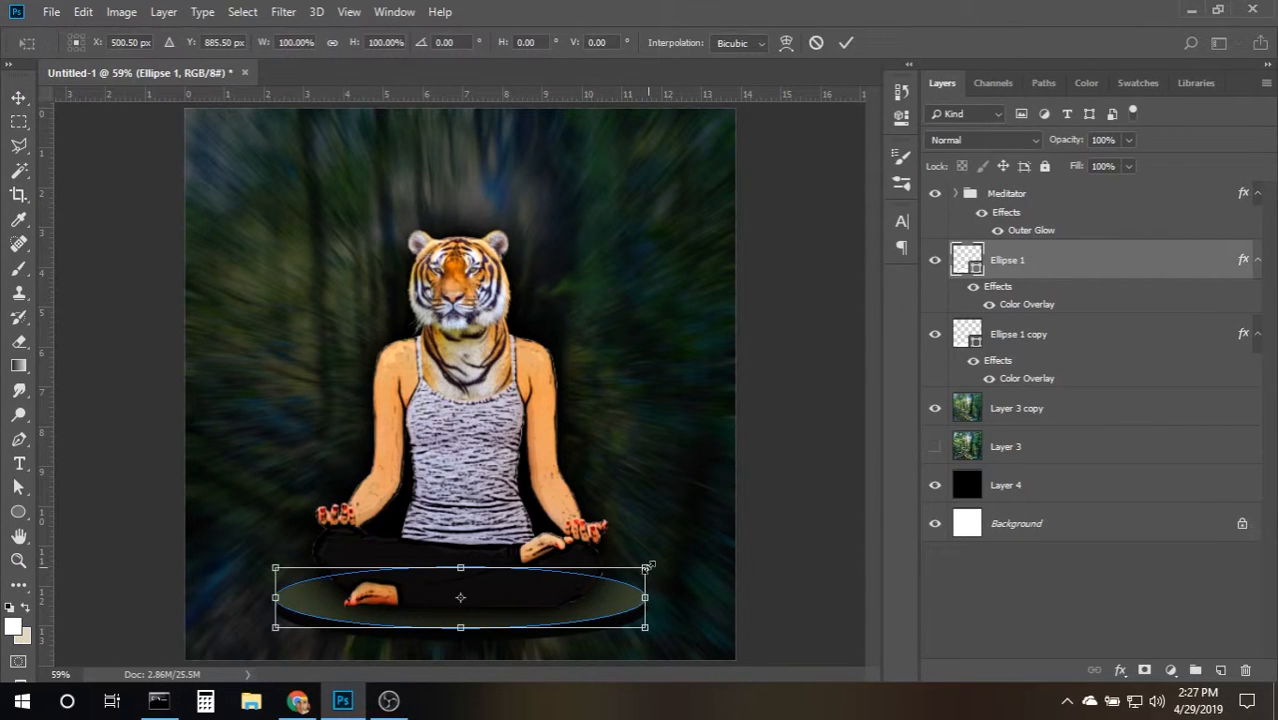
drag(649, 566, 636, 570)
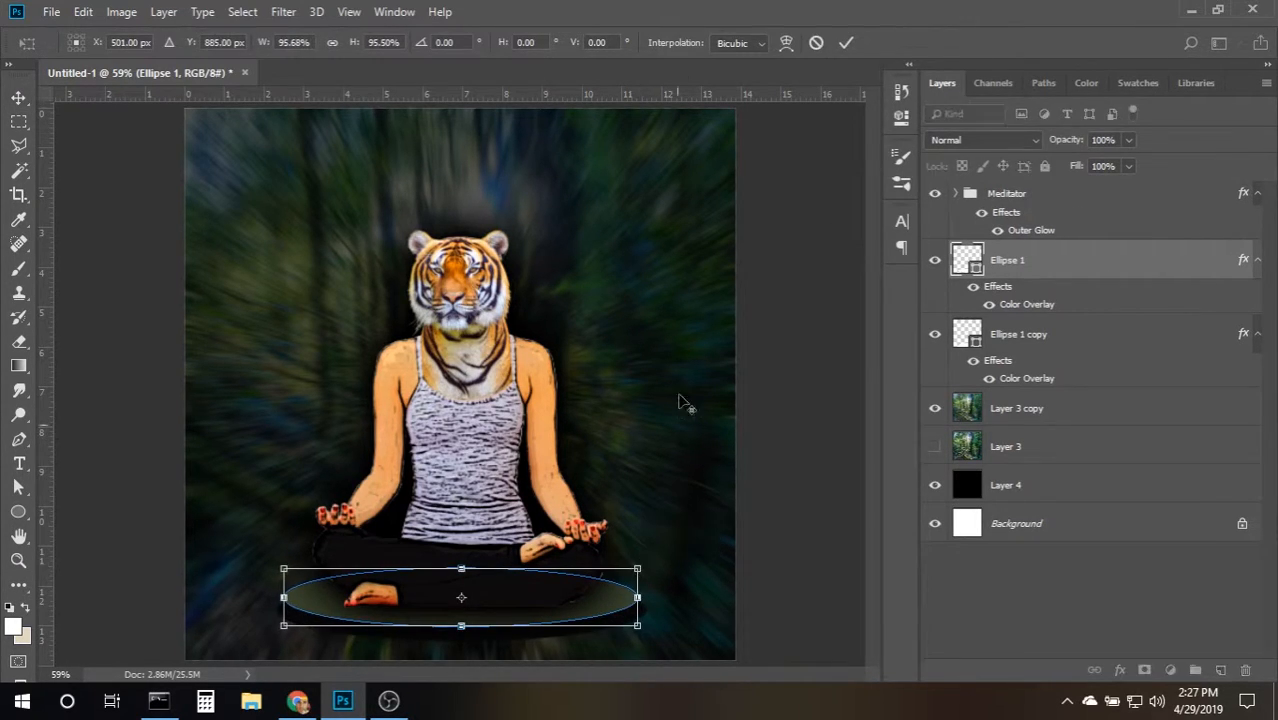
key(Return)
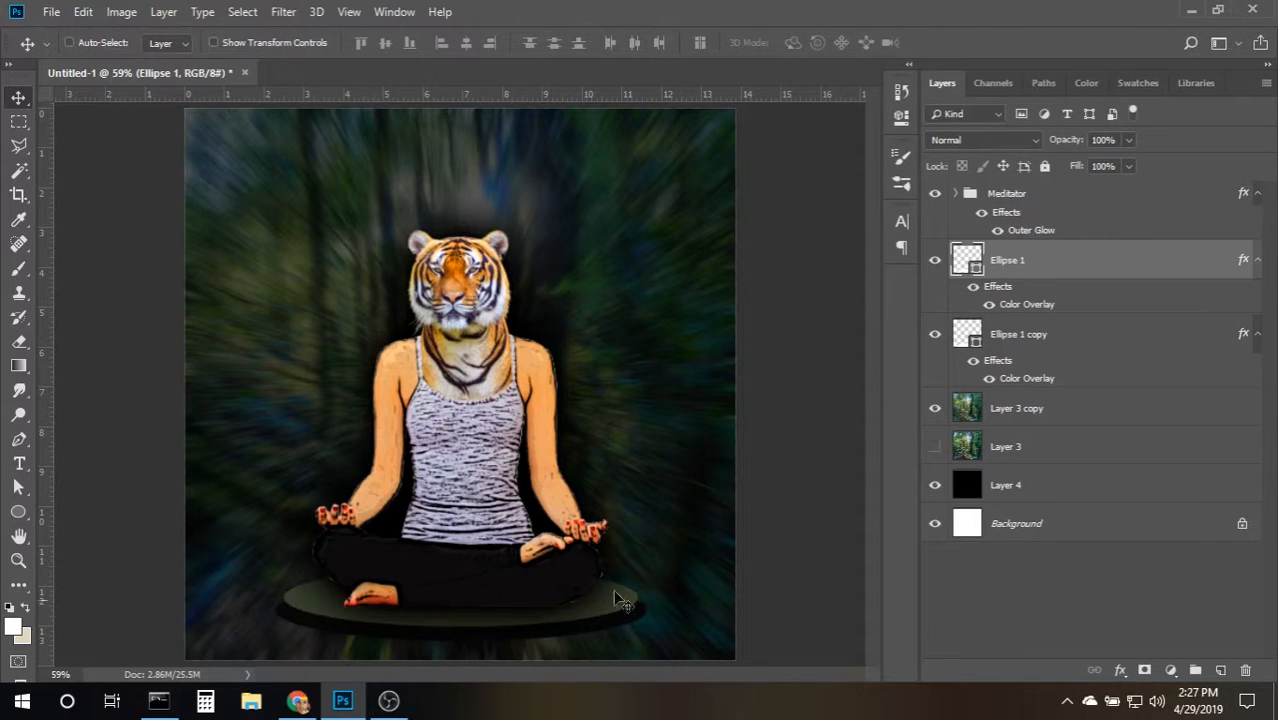
Set the layer opacity of Ellipse 1 to 70% and of Ellipse 1 copy to 93%.
click(1128, 140)
drag(1106, 164, 1096, 170)
drag(1096, 170, 1103, 168)
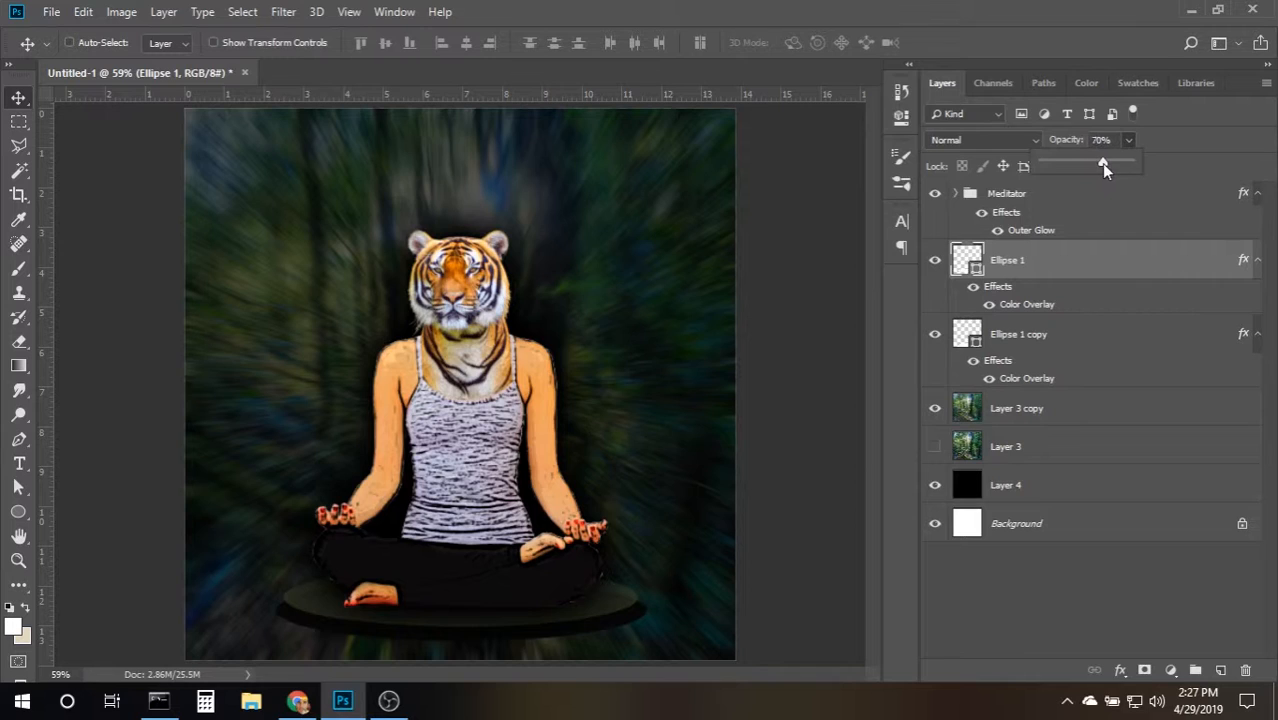
click(1081, 333)
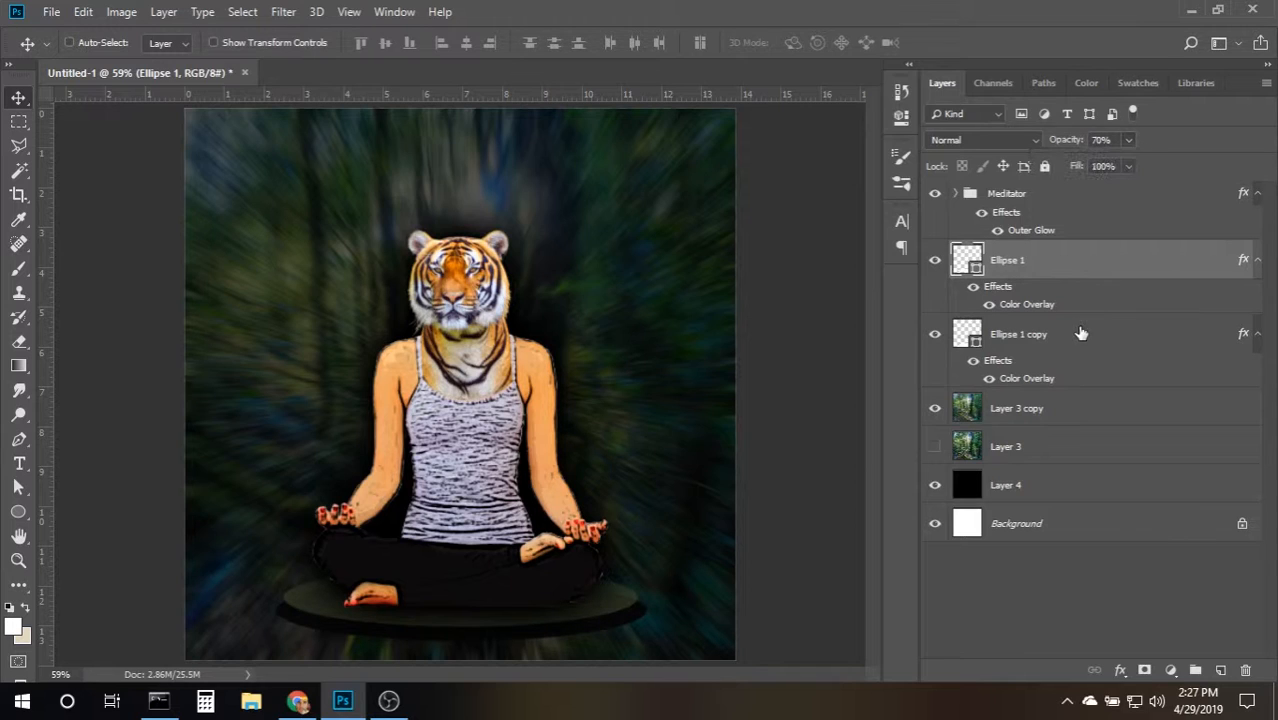
click(1081, 333)
click(1128, 140)
drag(1127, 165, 1120, 168)
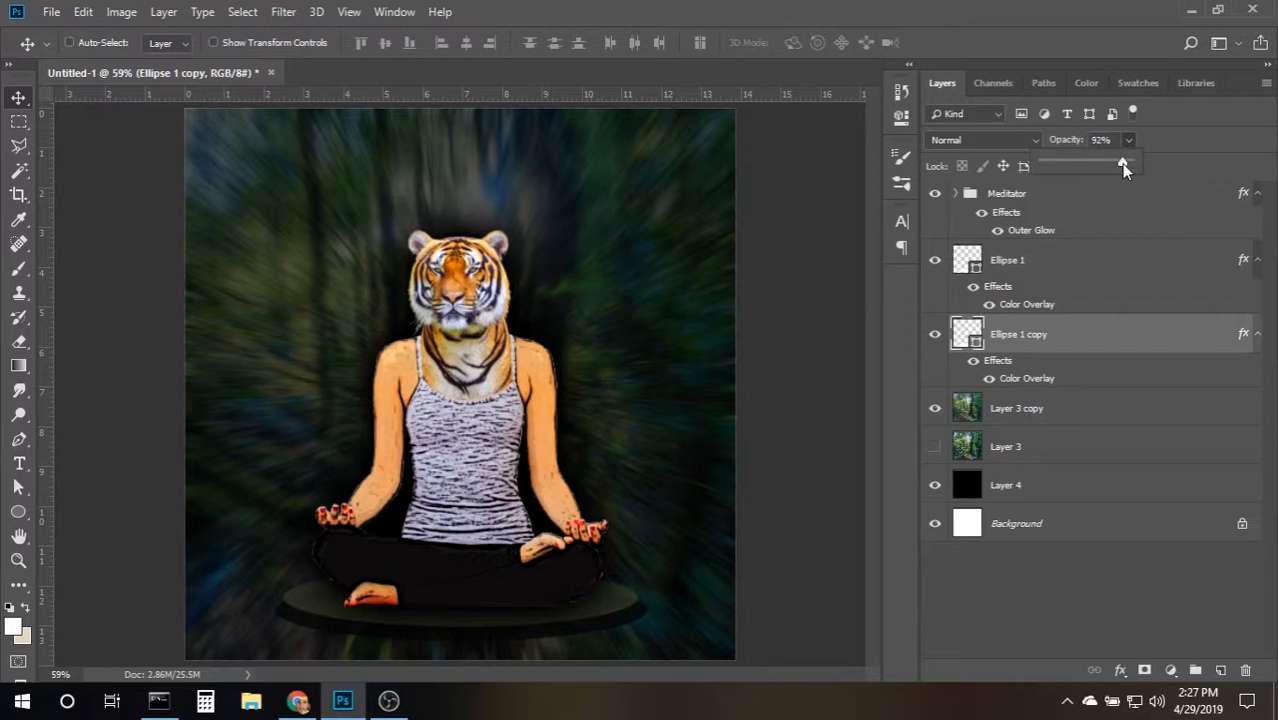
click(973, 397)
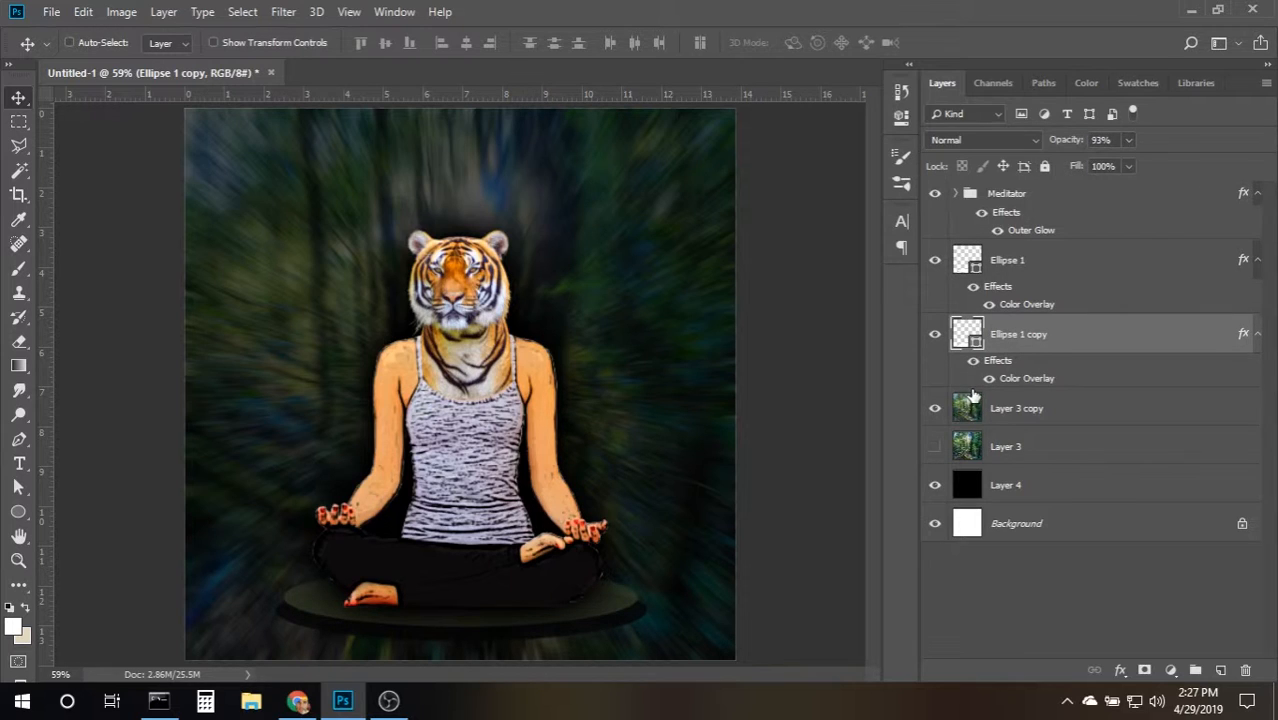
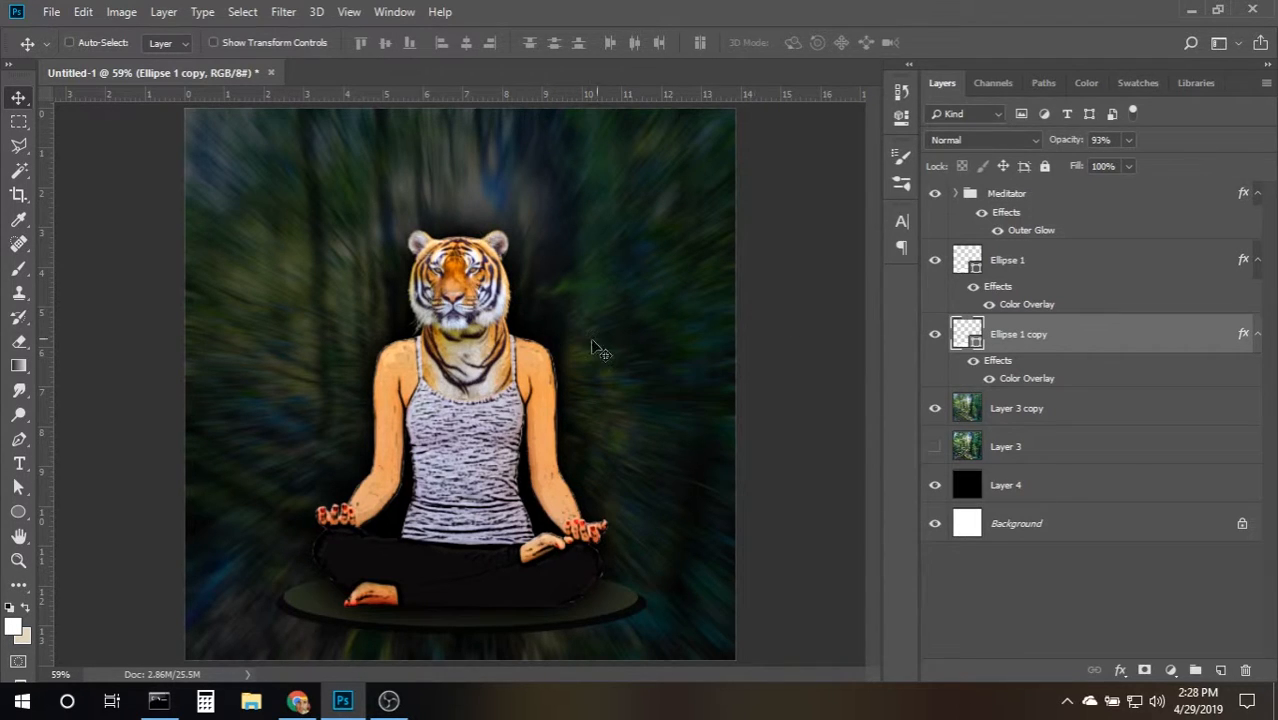
Select the Meditator group together with both ellipse layers and nudge them slightly down on the canvas.
shift+click(1080, 205)
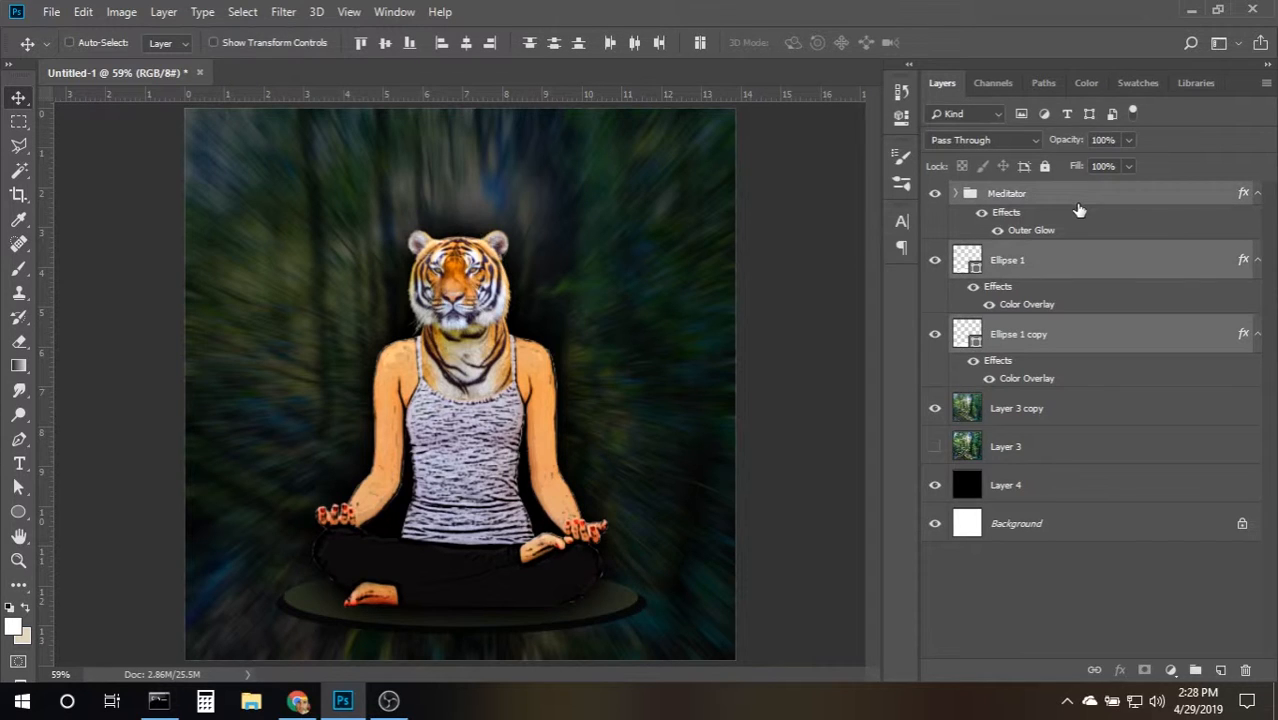
key(Down)
key(Down)
key(Down)
key(Down)
key(Down)
key(Down)
key(Down)
key(Down)
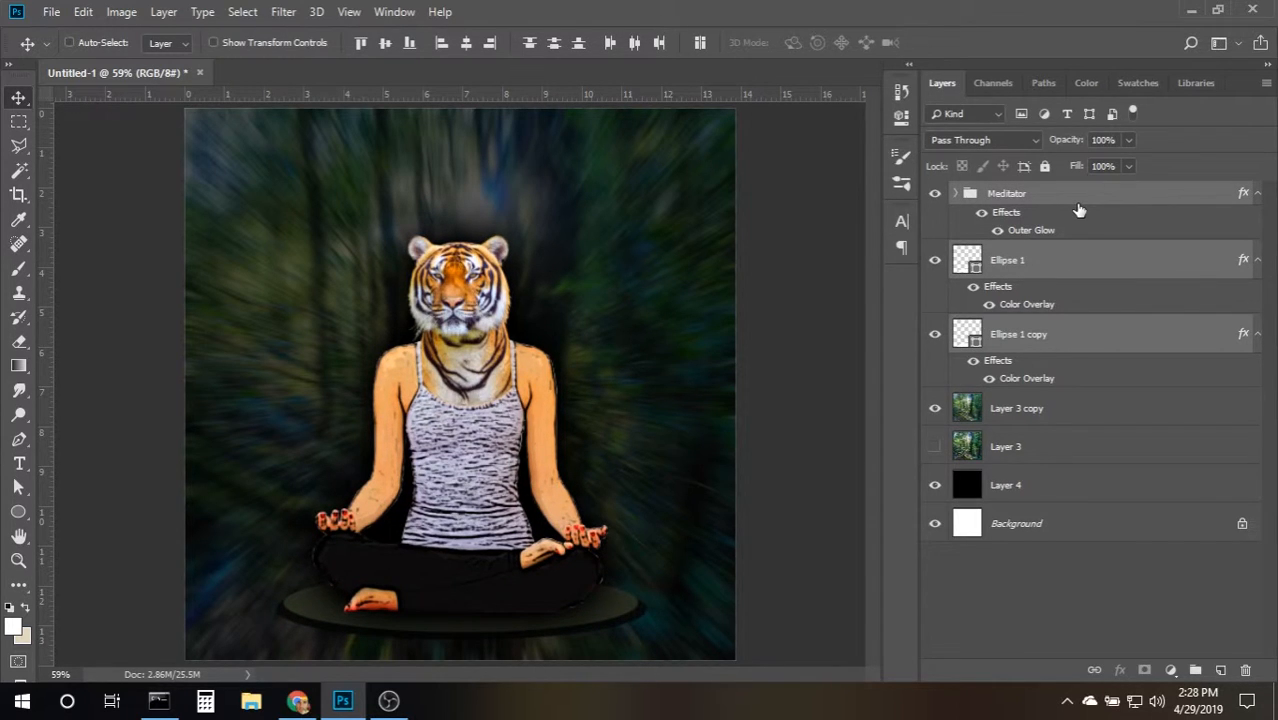
Switch to the Brush tool and add an empty layer above Layer 3 copy, undoing the forest image pasted into it.
click(19, 514)
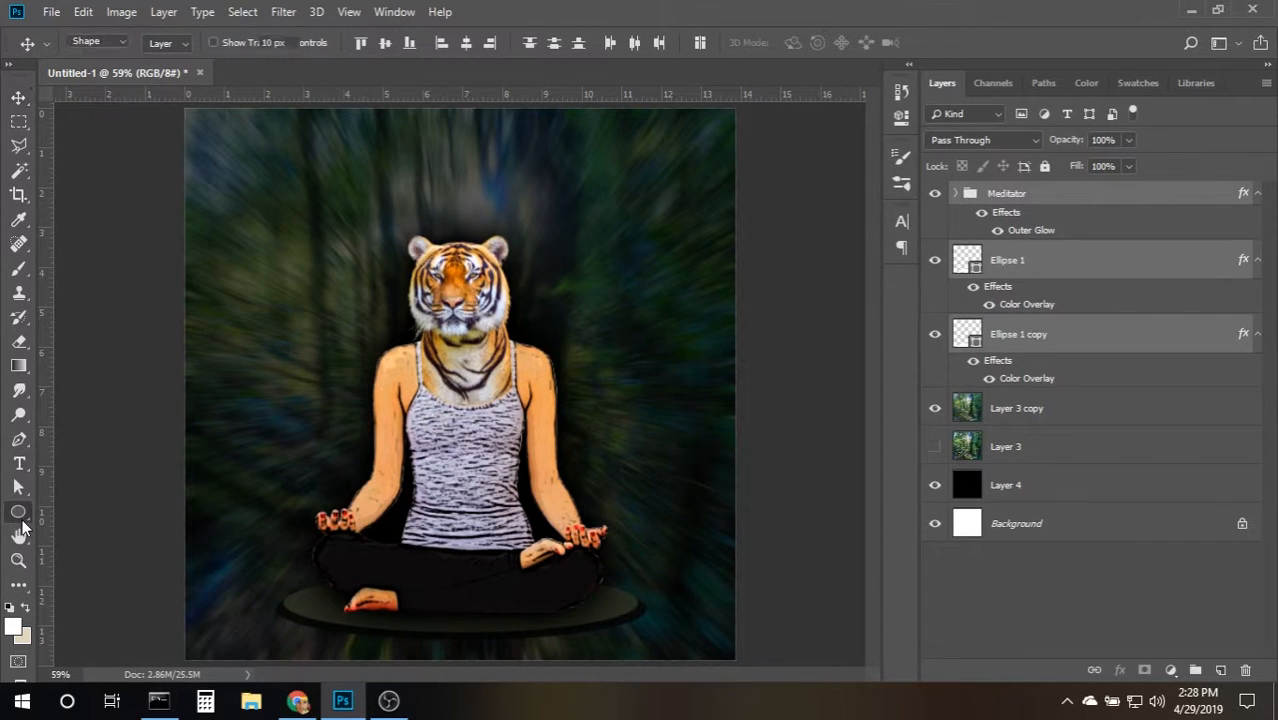
right_click(20, 518)
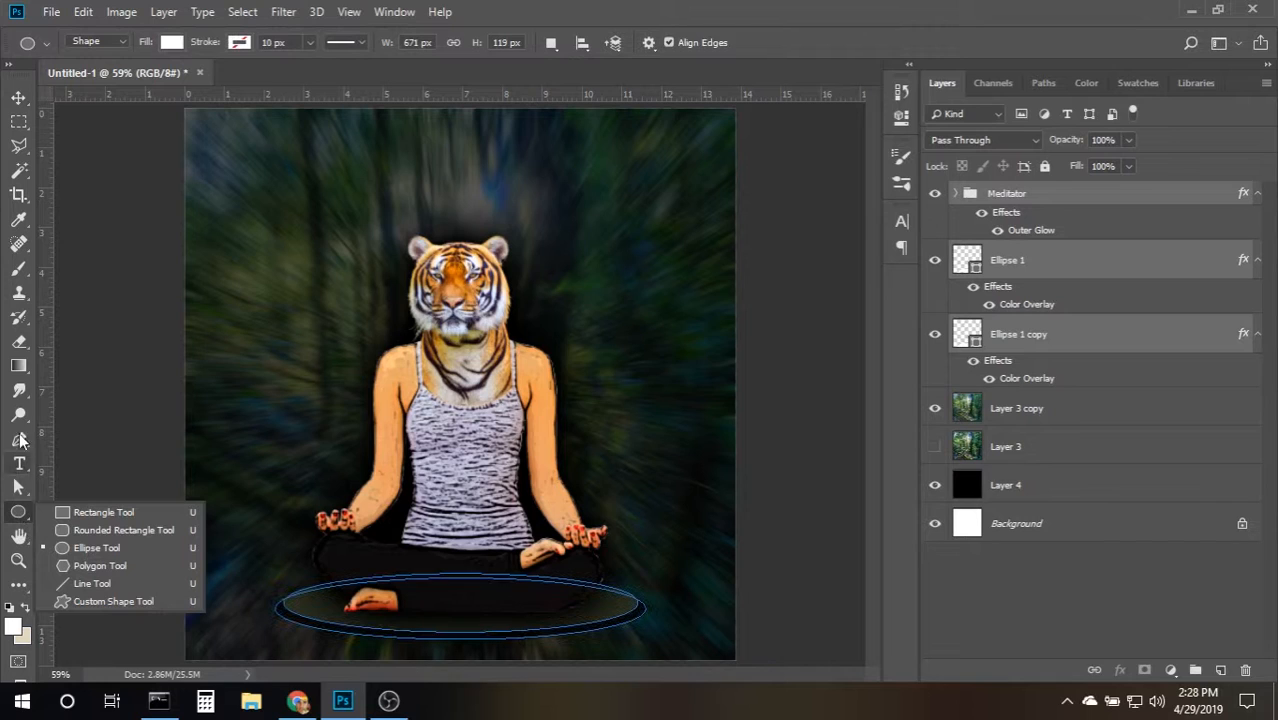
click(19, 268)
right_click(19, 268)
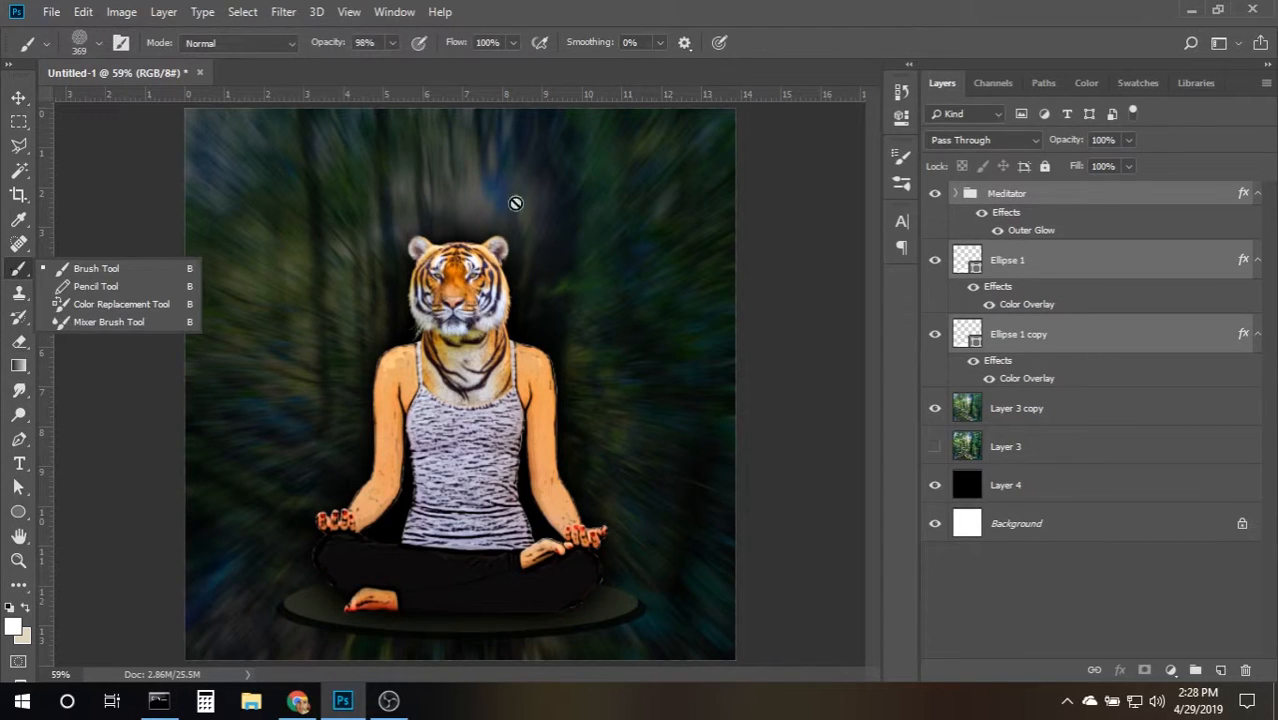
click(1115, 412)
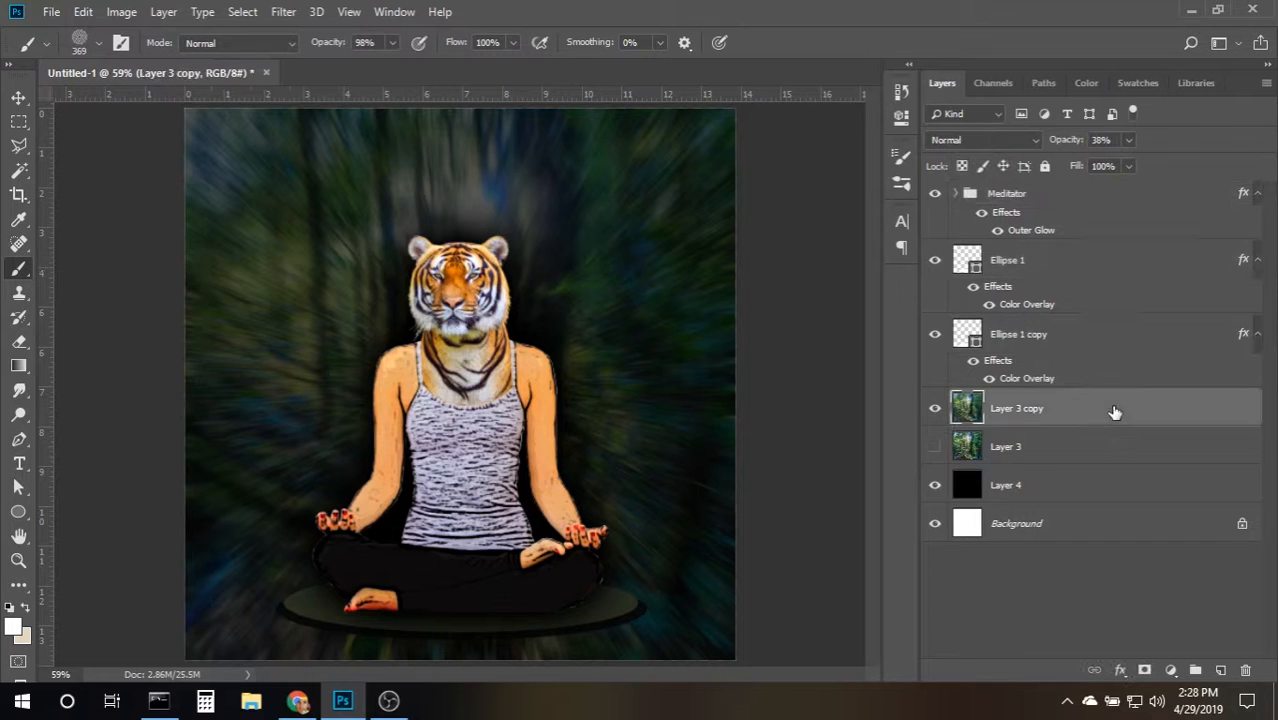
click(1220, 670)
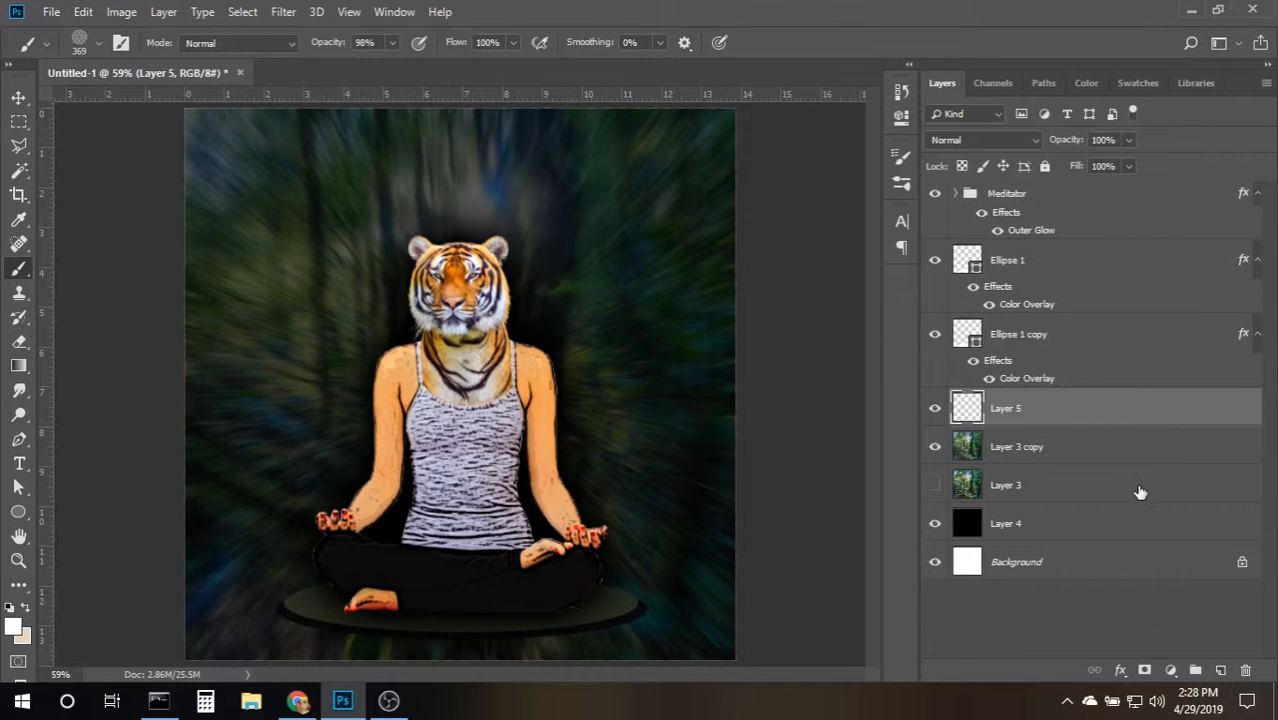
key(ctrl+v)
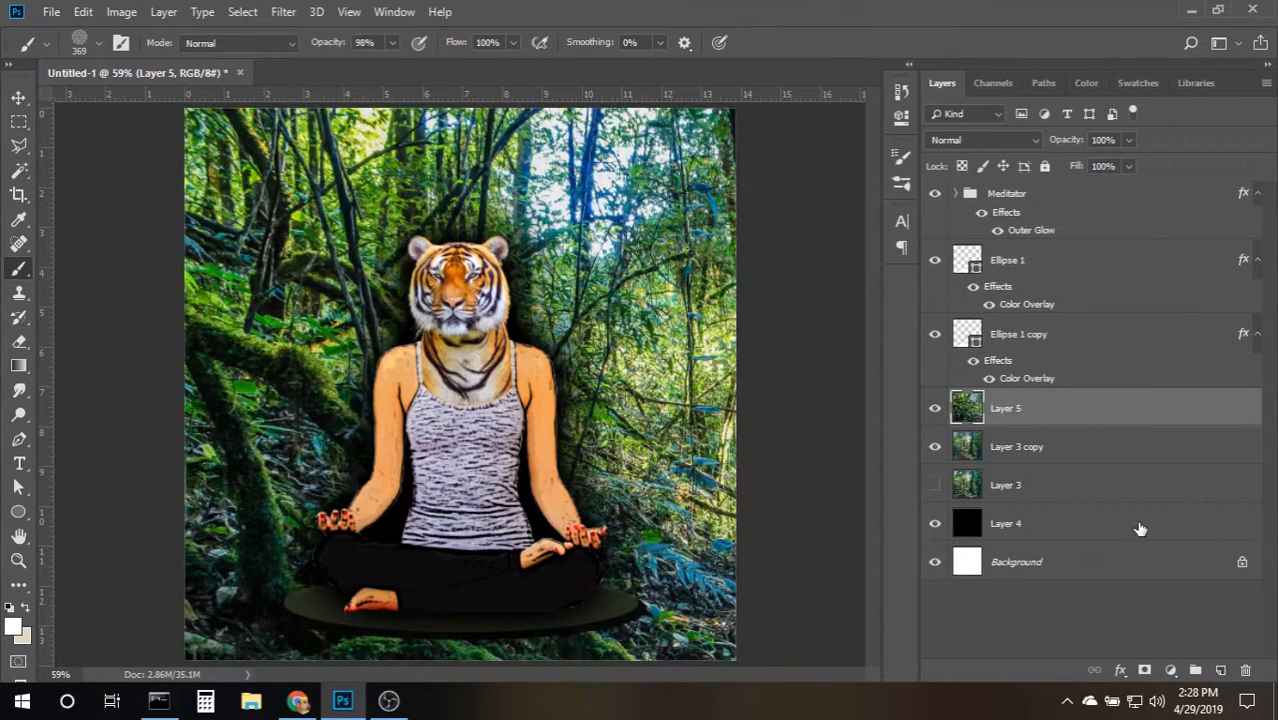
key(ctrl+z)
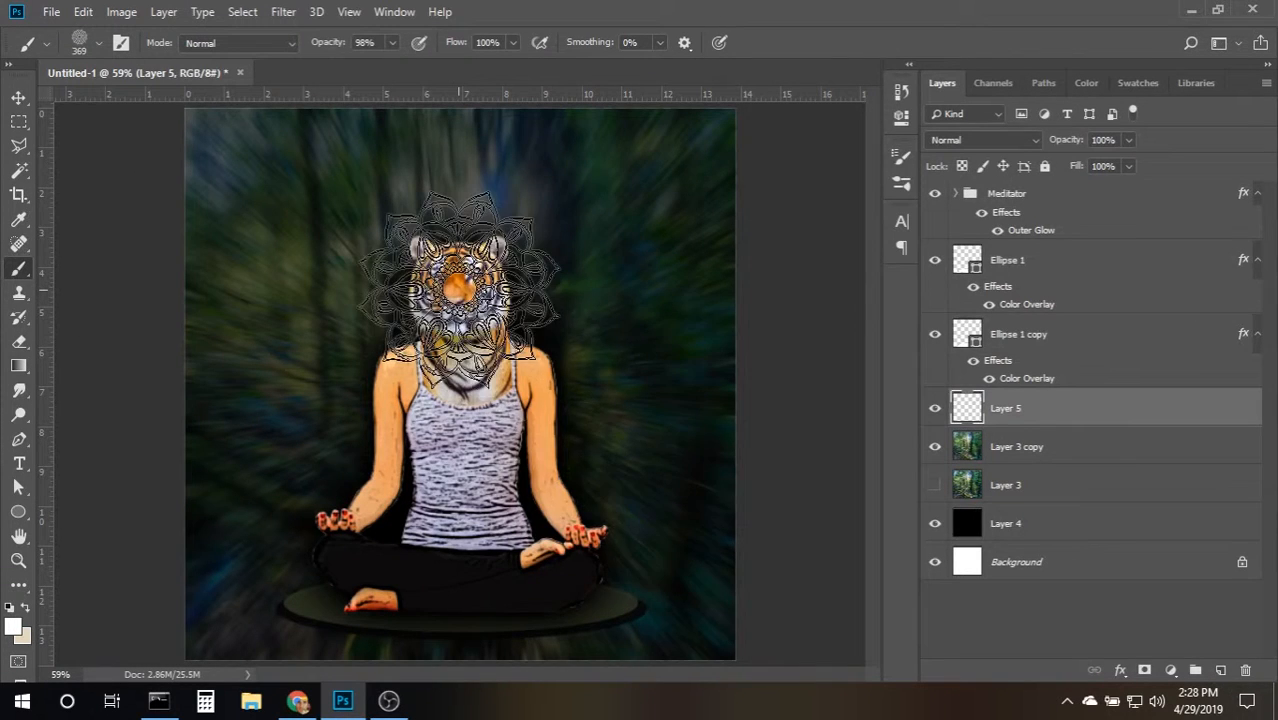
Browse the brush presets and choose the petalled mandala brush Sampled Brush 7.
right_click(470, 292)
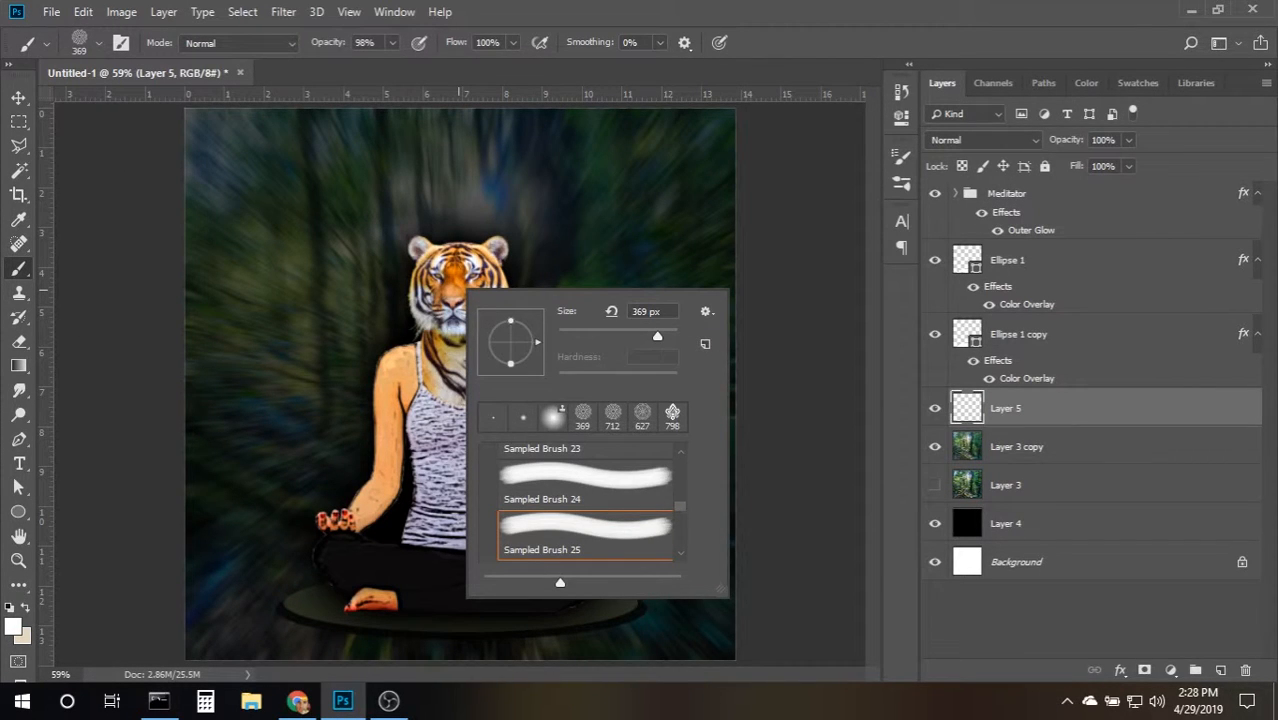
scroll(677, 498, up, 2)
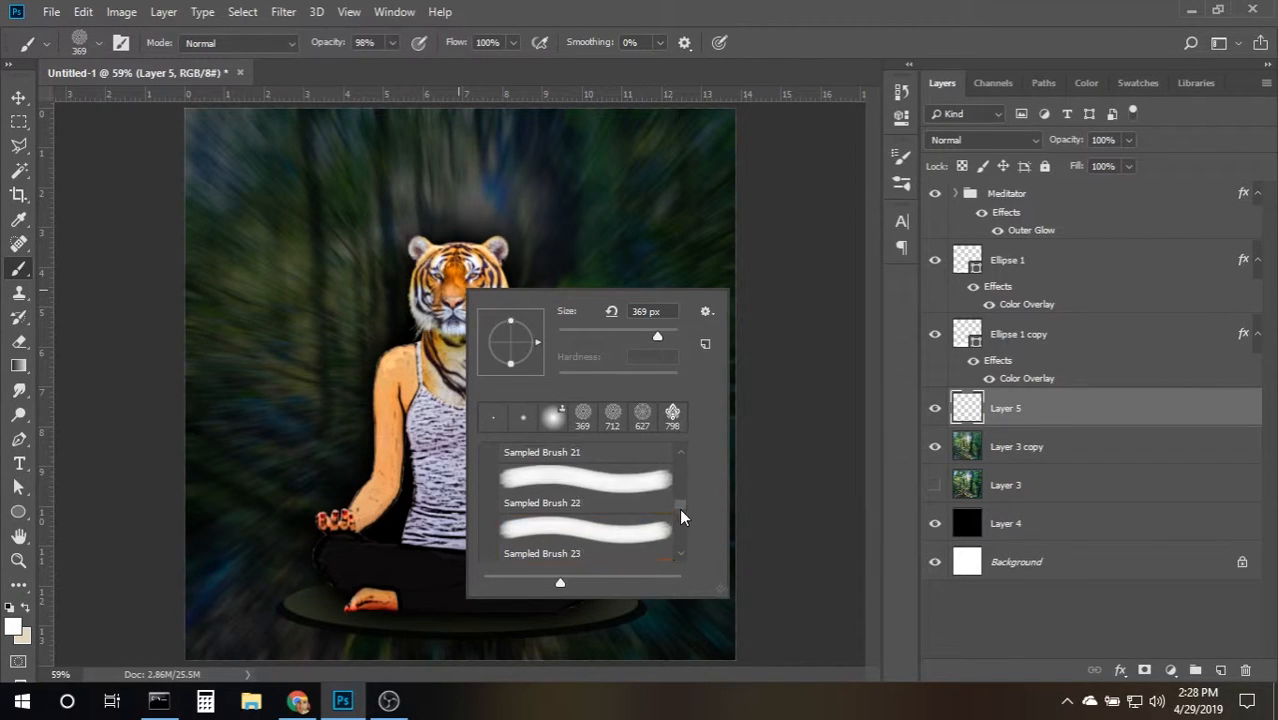
scroll(680, 450, up, 5)
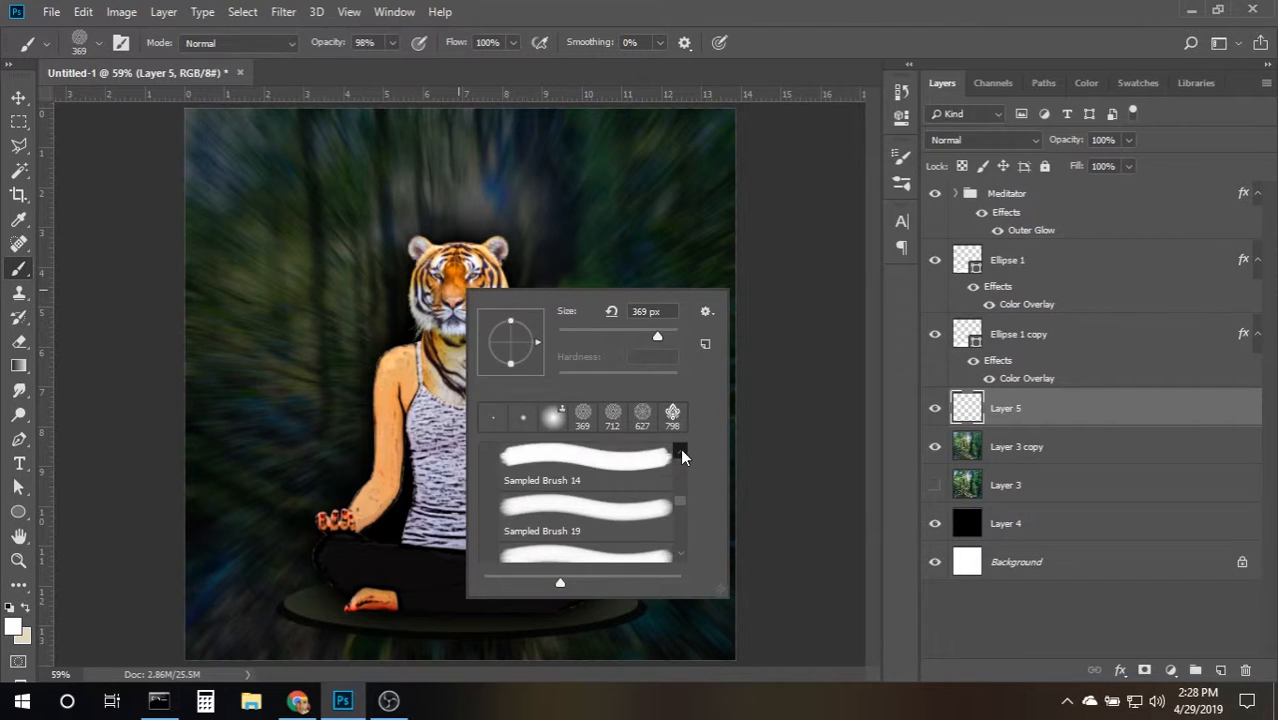
scroll(680, 448, up, 5)
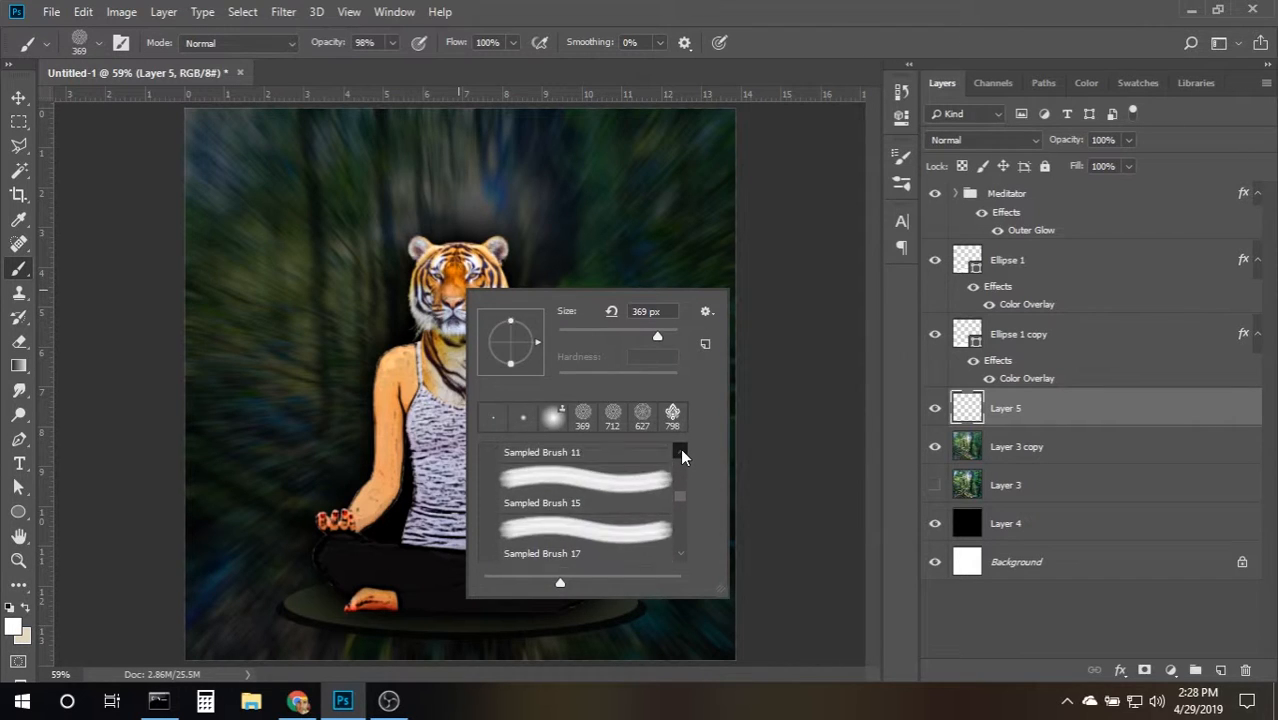
scroll(680, 448, up, 3)
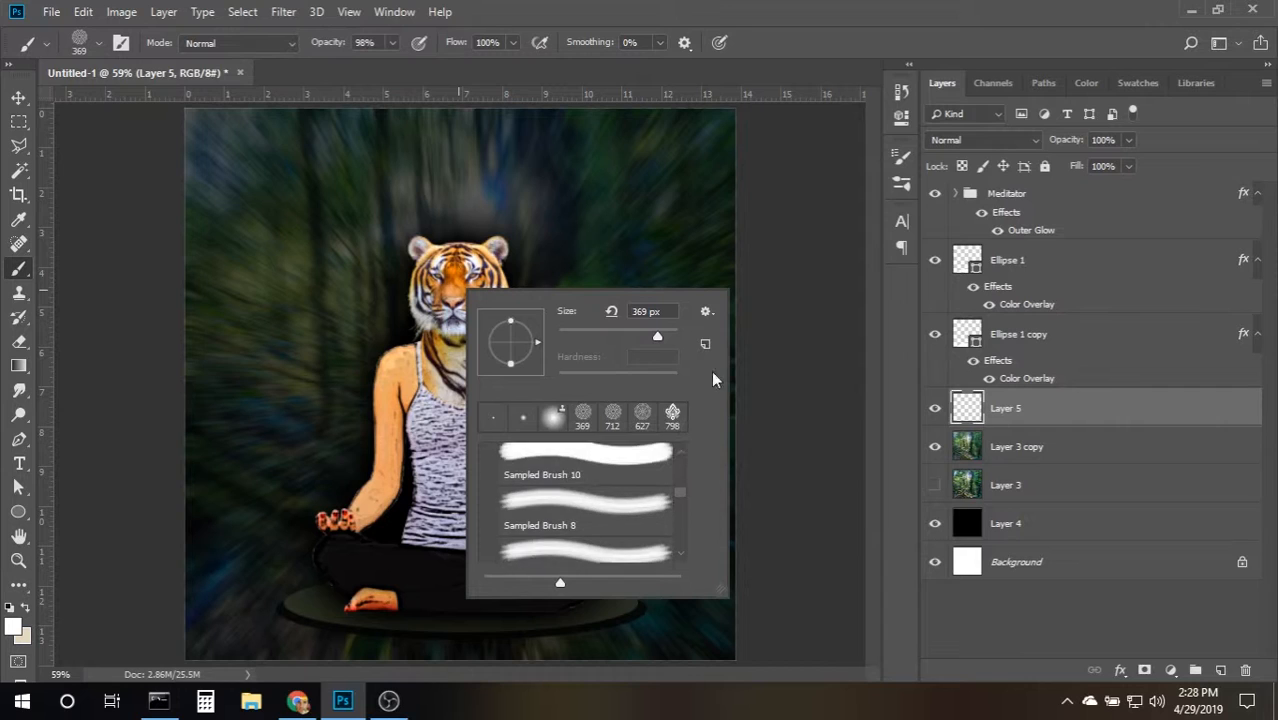
click(705, 310)
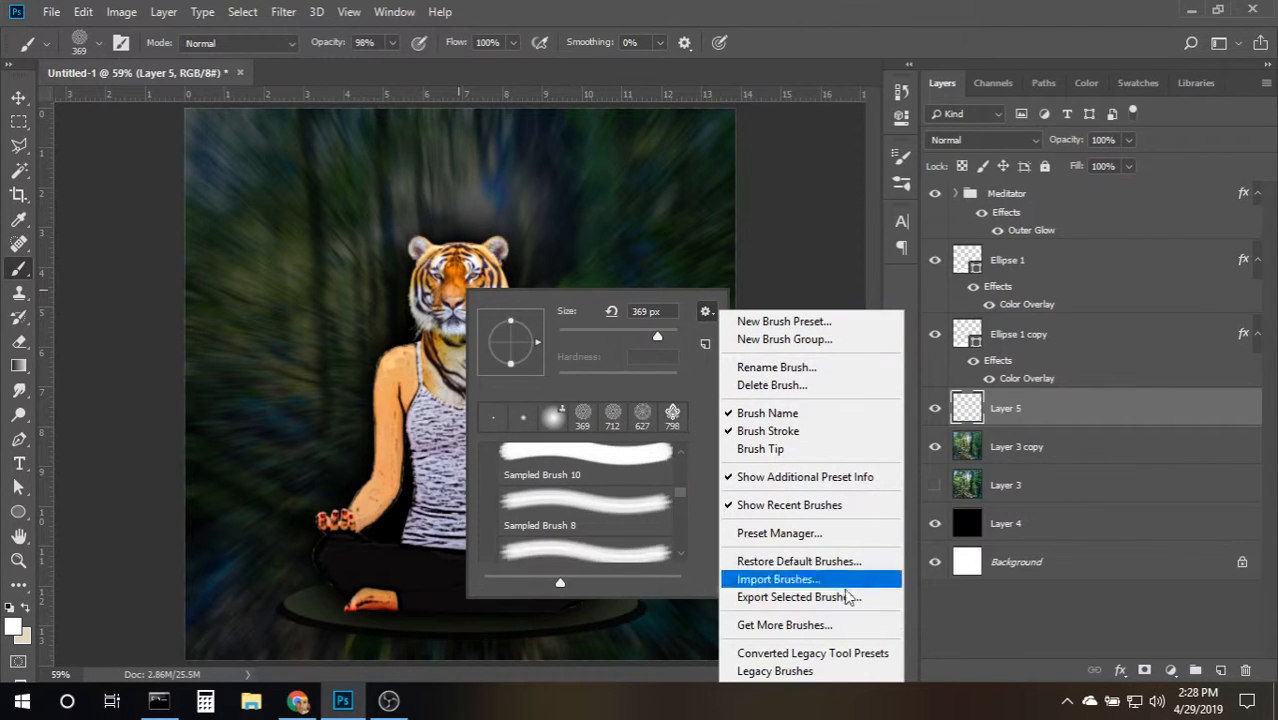
click(699, 504)
scroll(620, 506, up, 3)
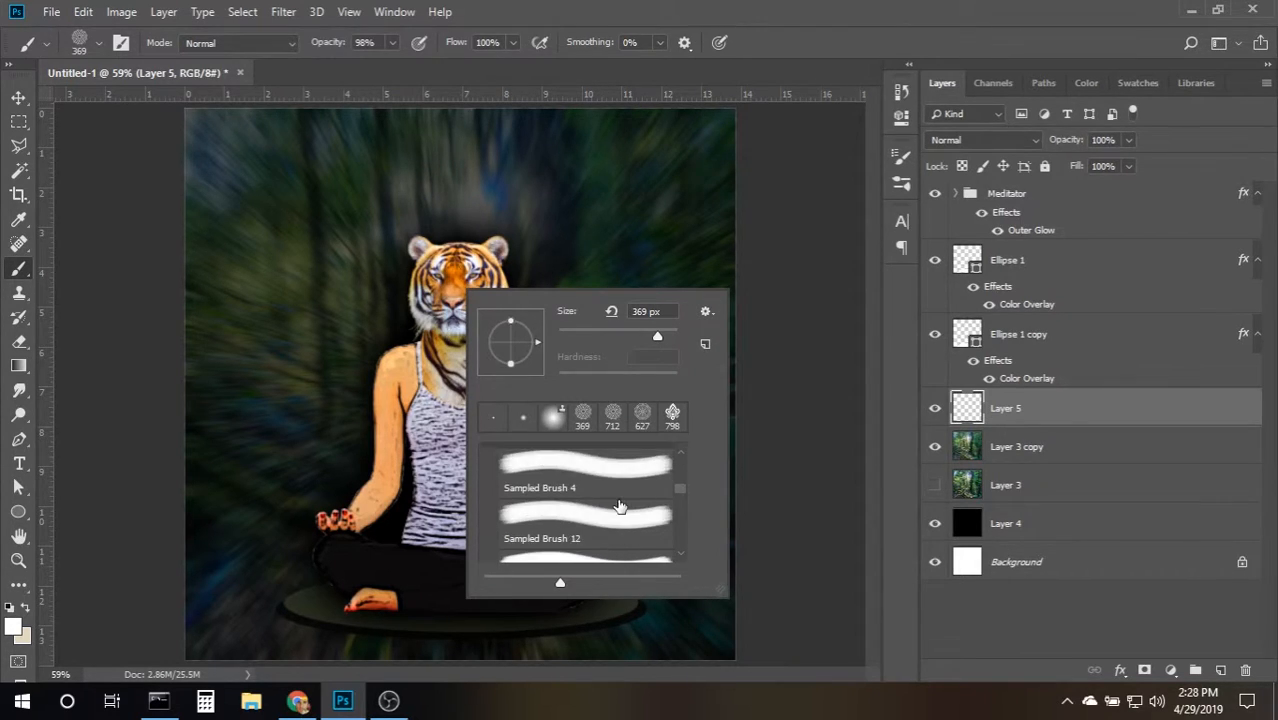
scroll(620, 506, down, 2)
click(618, 500)
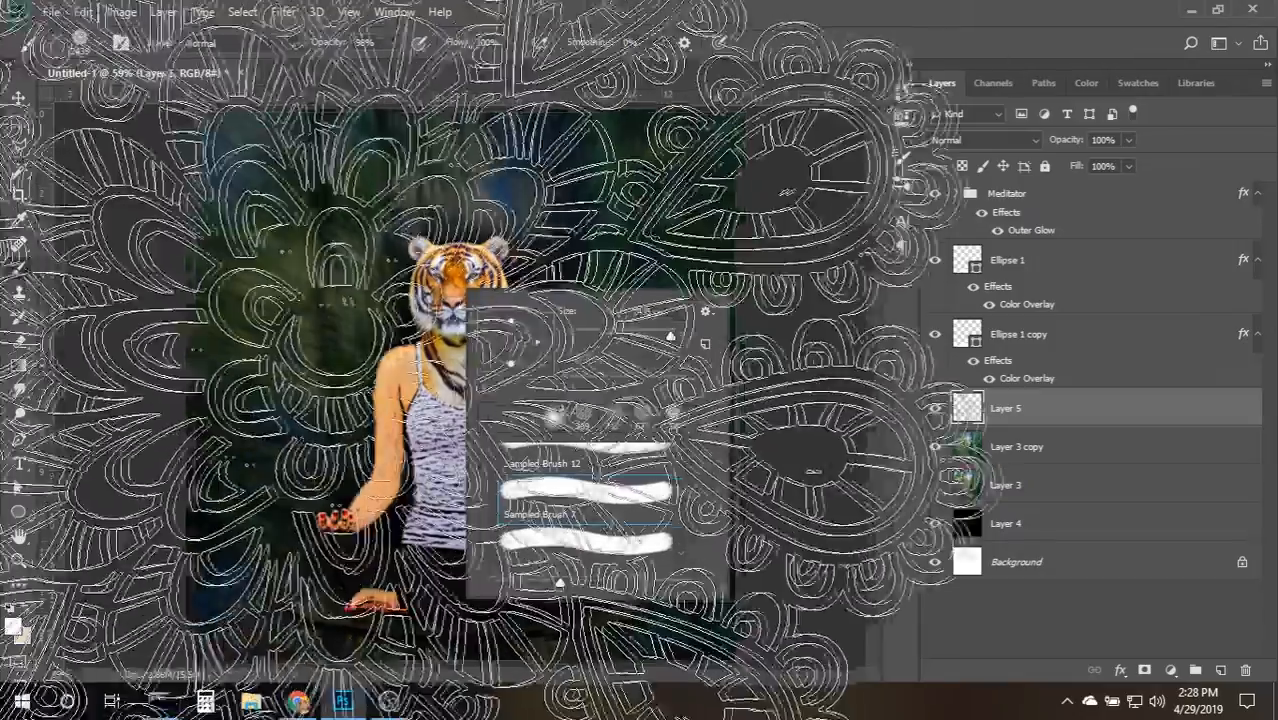
click(871, 22)
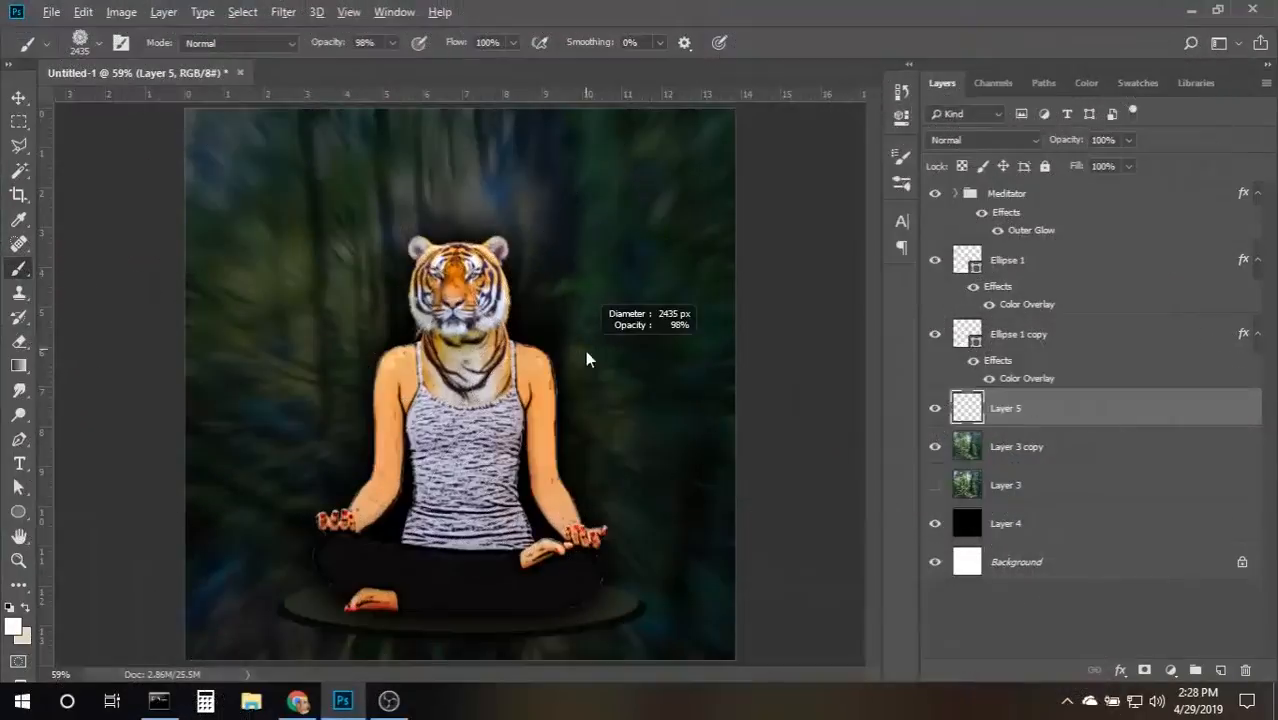
Resize the brush to 886 px at 100% opacity and stamp one white mandala centered behind the meditating figure on Layer 5.
mouse_move(570, 360)
mouse_down()
mouse_move(590, 330)
mouse_move(362, 455)
mouse_up()
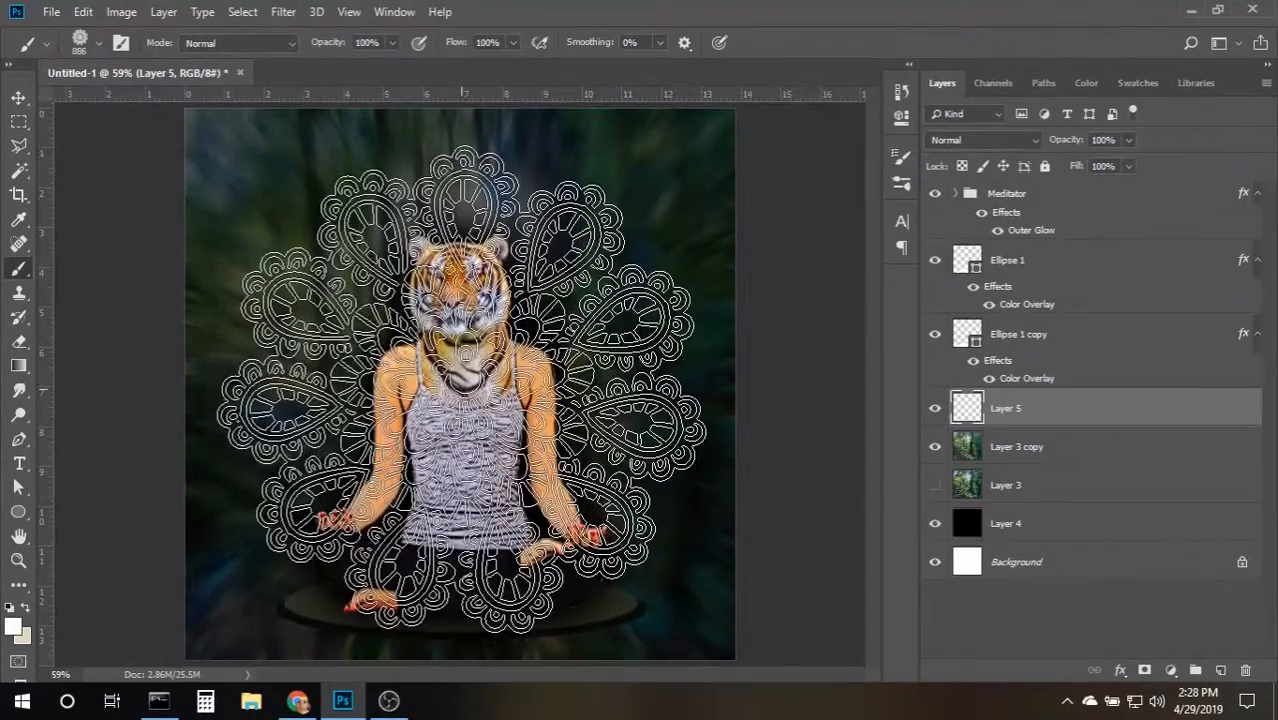
click(461, 388)
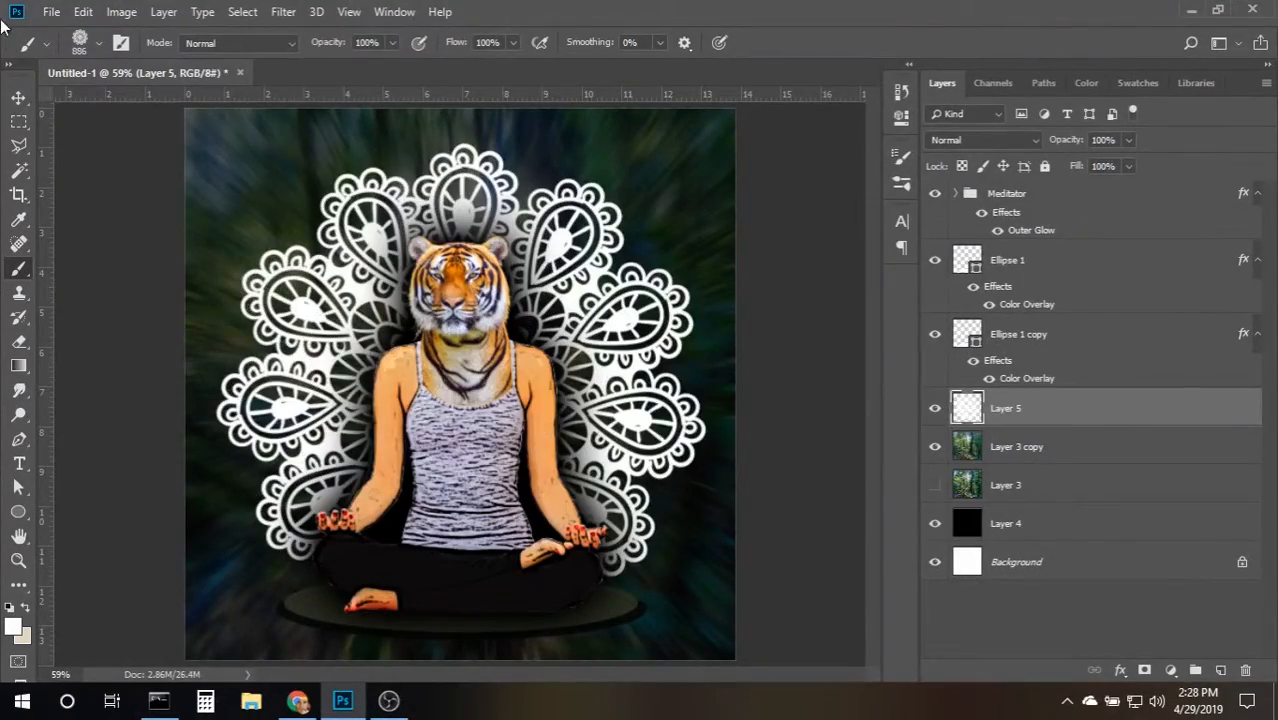
Scale the mandala on Layer 5 down to about 91% and shift it slightly upward behind the figure.
click(18, 93)
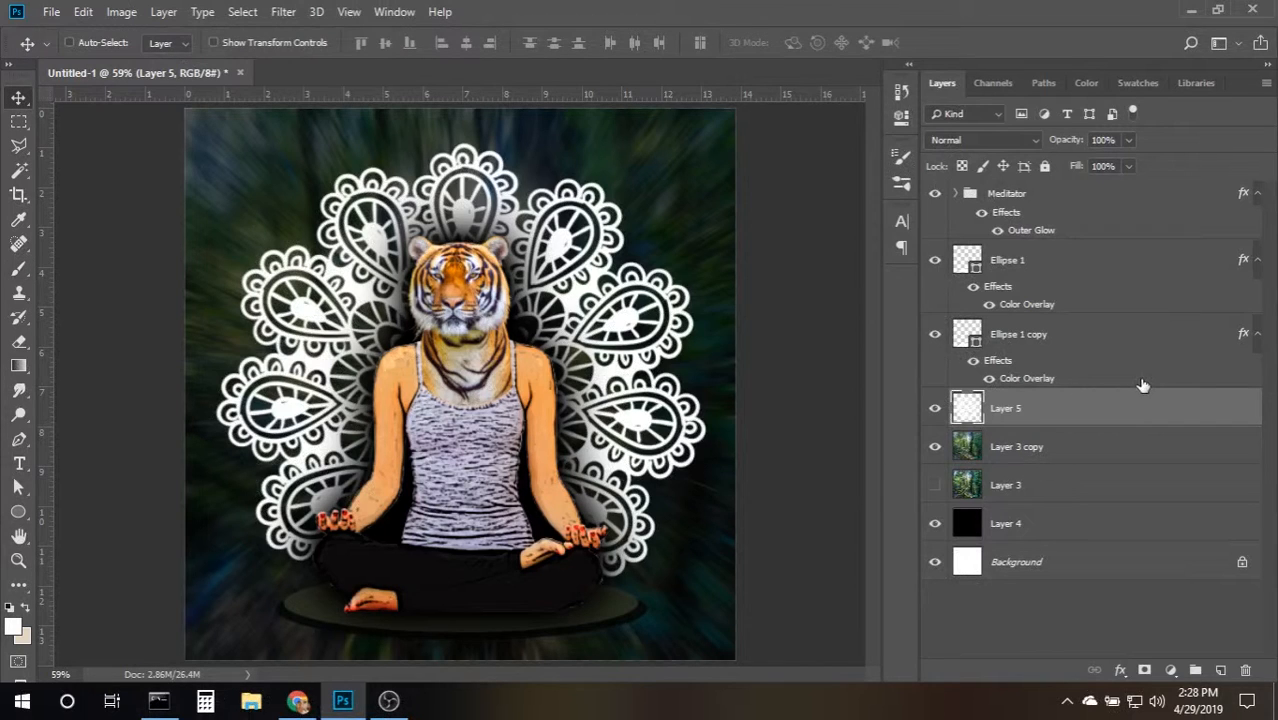
key(ctrl+t)
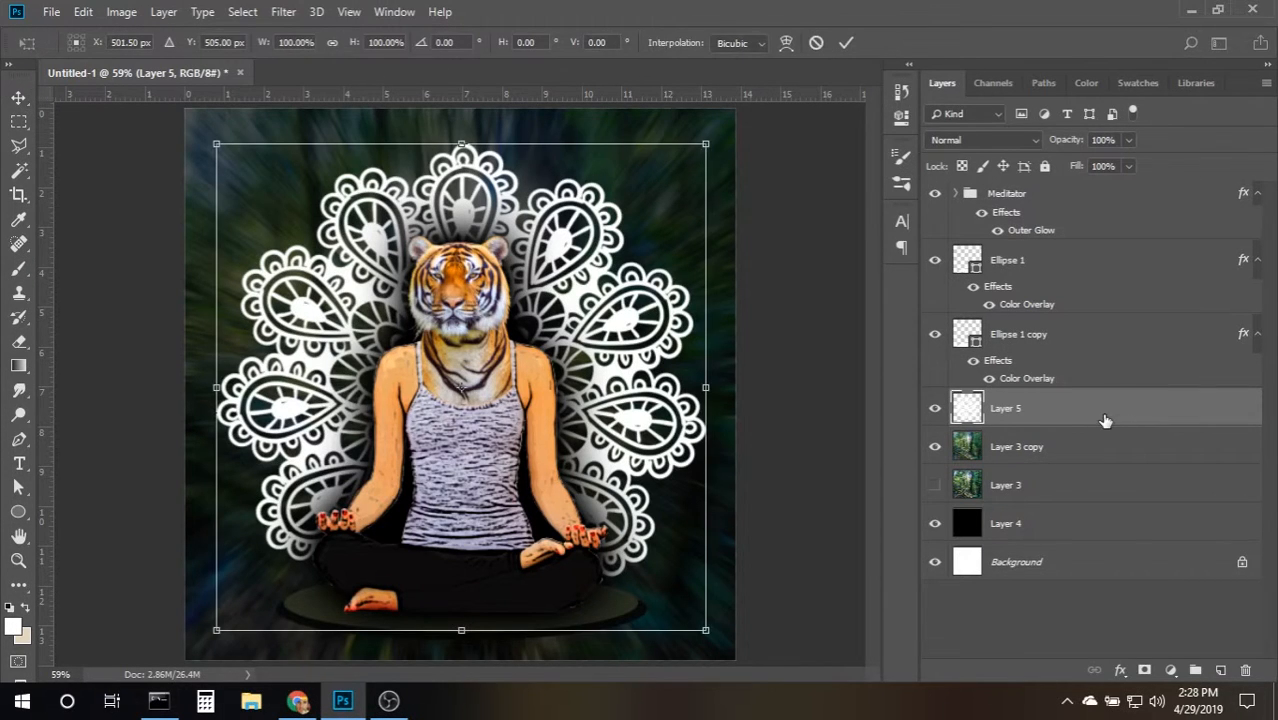
mouse_move(698, 148)
mouse_down()
mouse_move(668, 165)
mouse_move(684, 165)
mouse_up()
drag(622, 383, 644, 333)
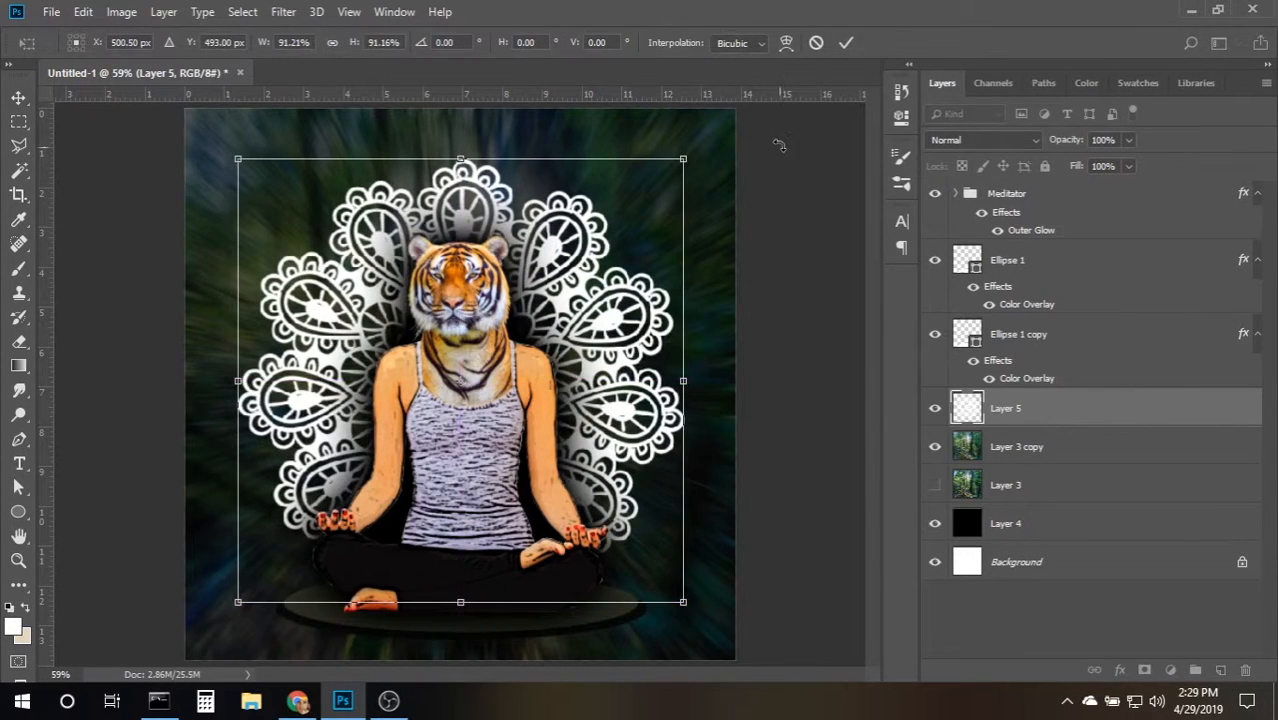
click(845, 43)
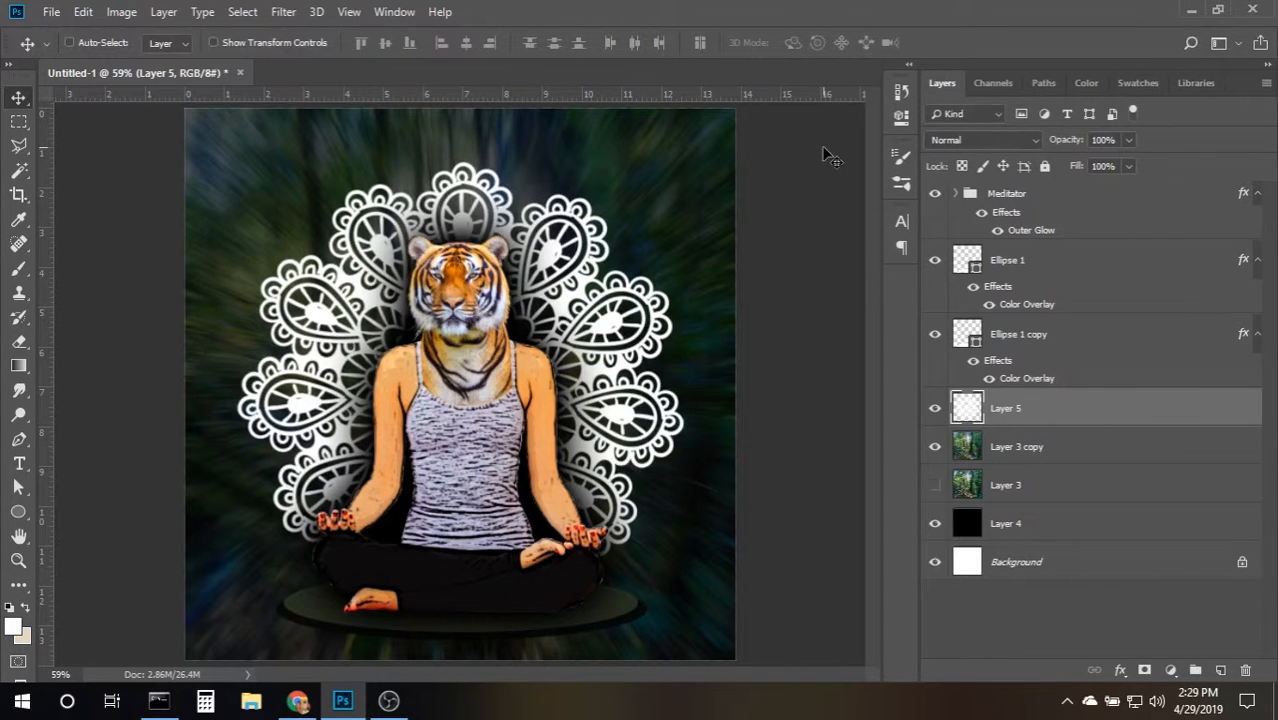
Select the Meditator group with both ellipse layers and nudge them down 30 px relative to the mandala.
click(1117, 340)
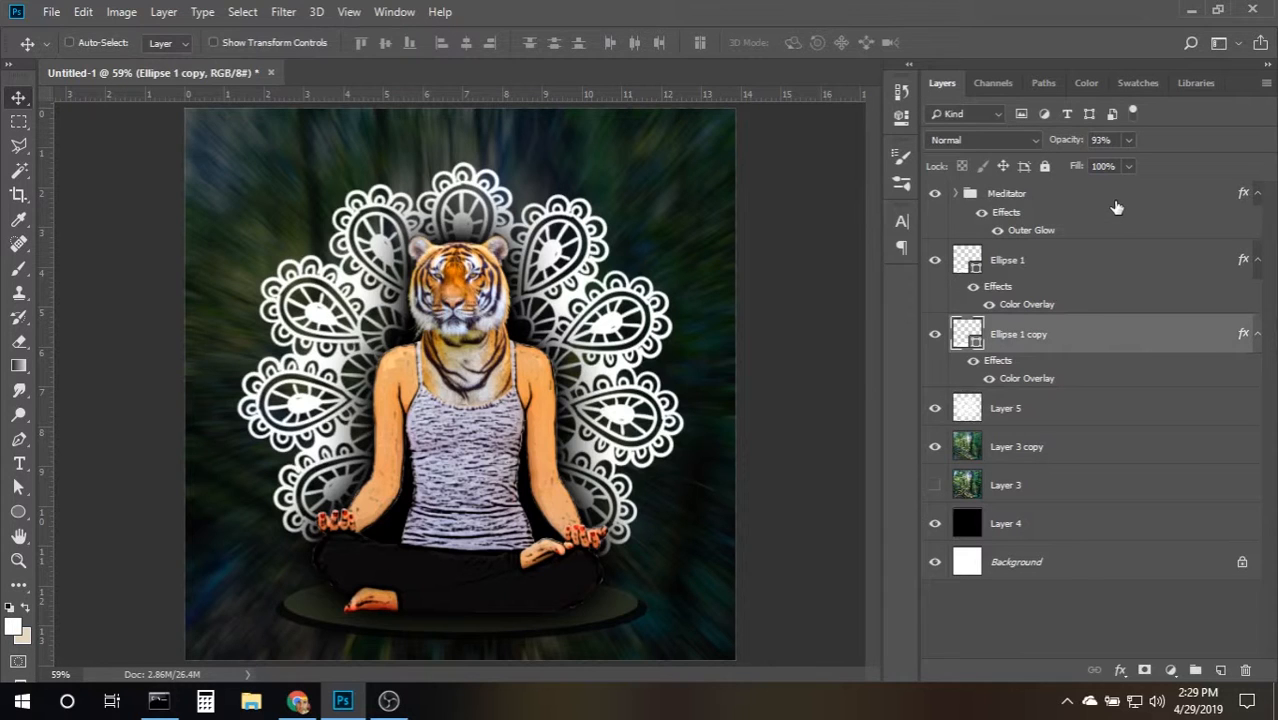
shift+click(1117, 207)
key(shift+Down)
key(shift+Down)
key(shift+Down)
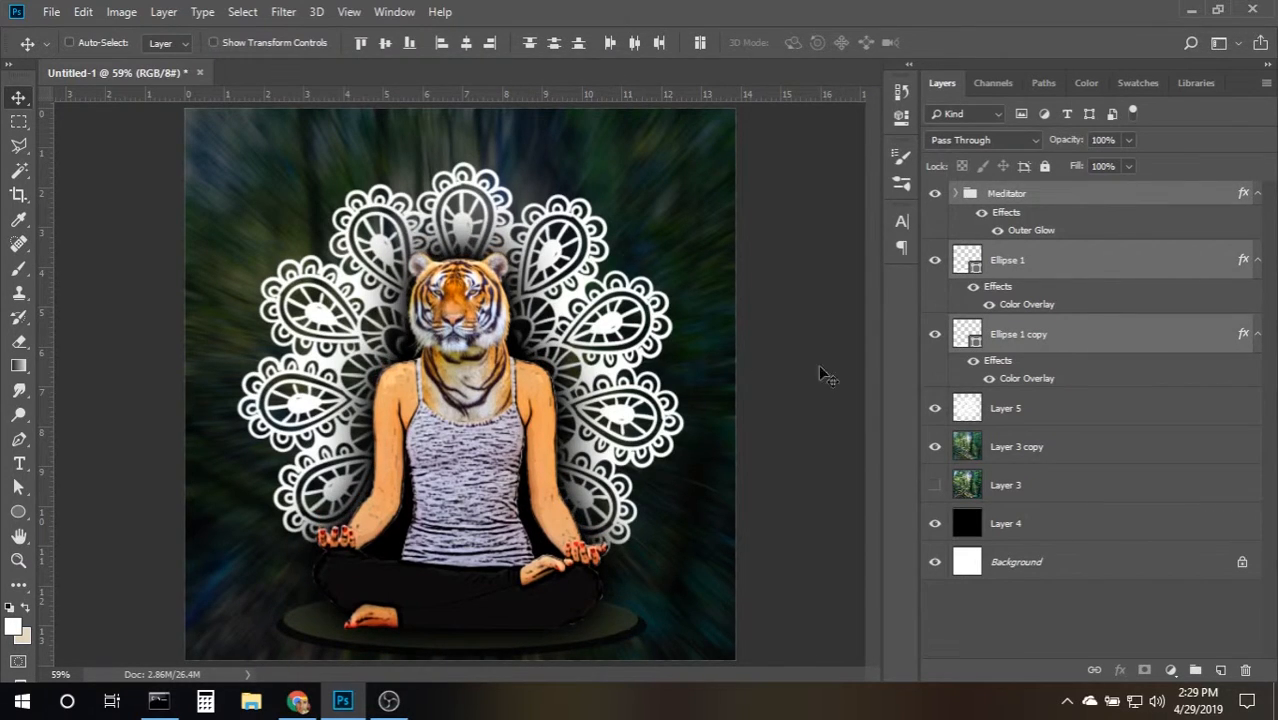
Reduce the opacity of the mandala on Layer 5 to 50%.
click(1128, 410)
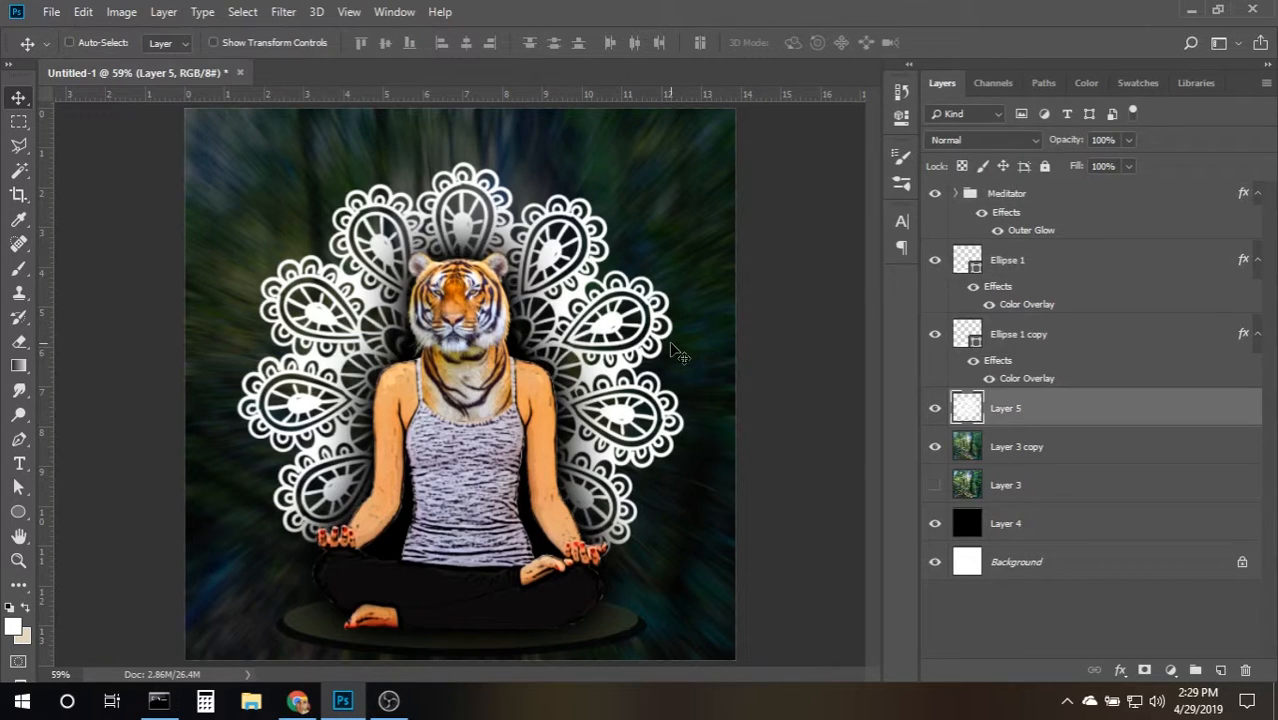
click(1129, 140)
drag(1116, 165, 1085, 143)
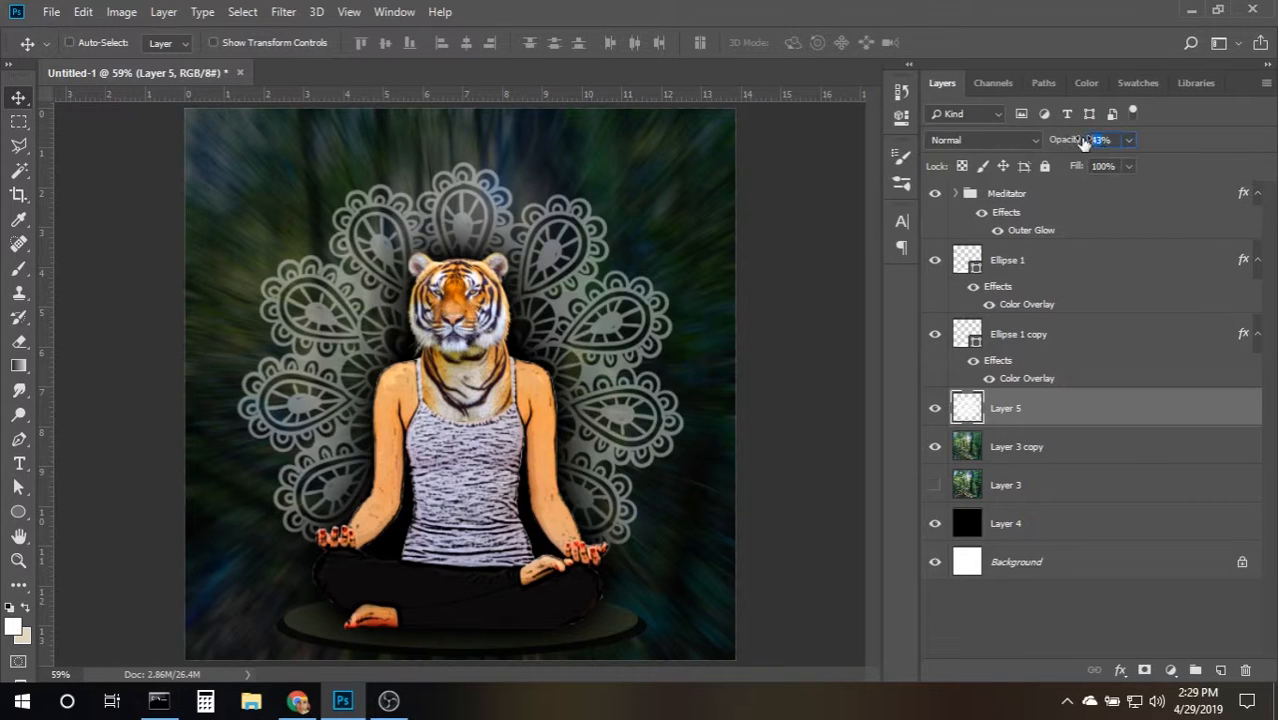
text(50)
key(Return)
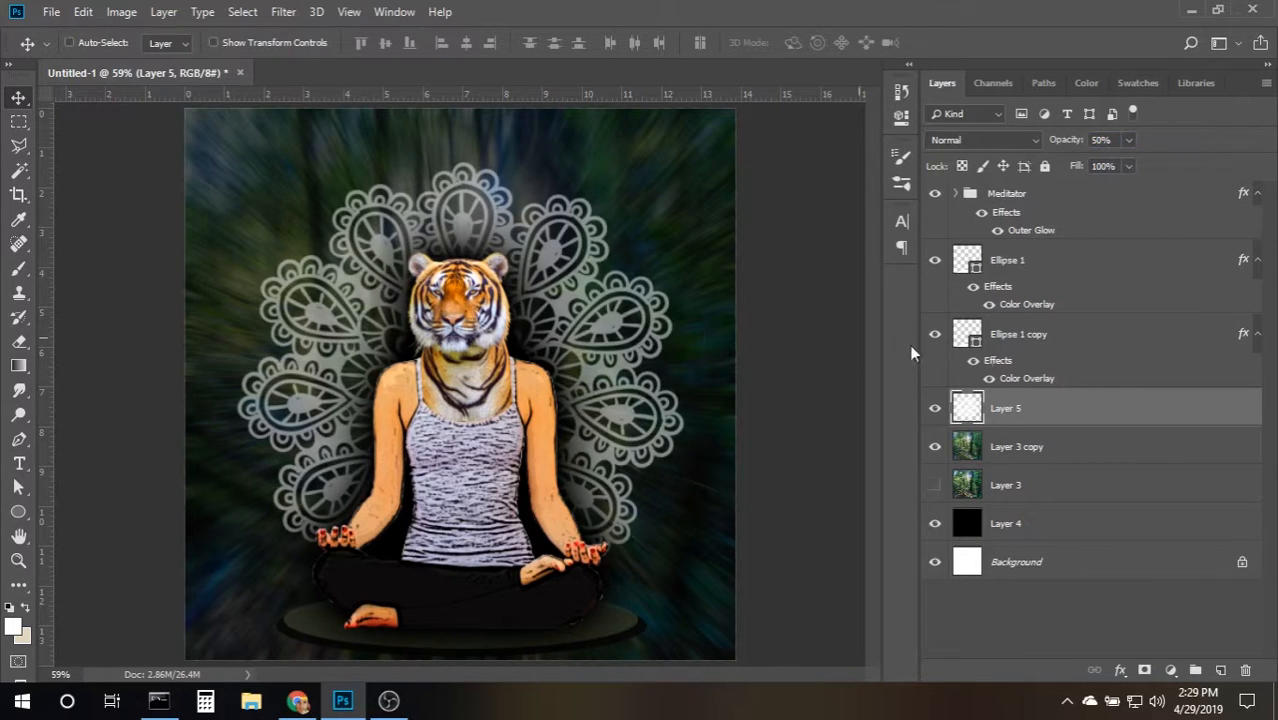
Duplicate the Layer 5 mandala and rotate the copy clockwise by about 16.7° around its centre.
drag(1100, 485, 1130, 414)
key(ctrl+t)
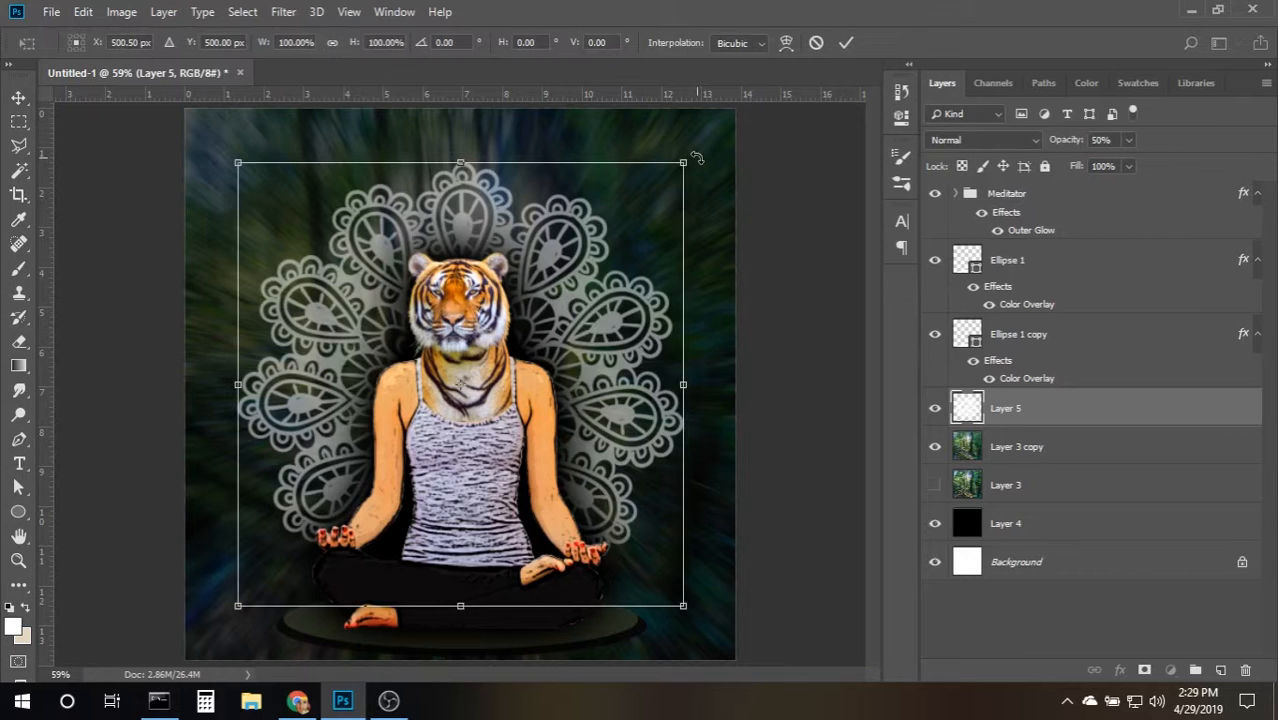
drag(697, 158, 716, 253)
key(Return)
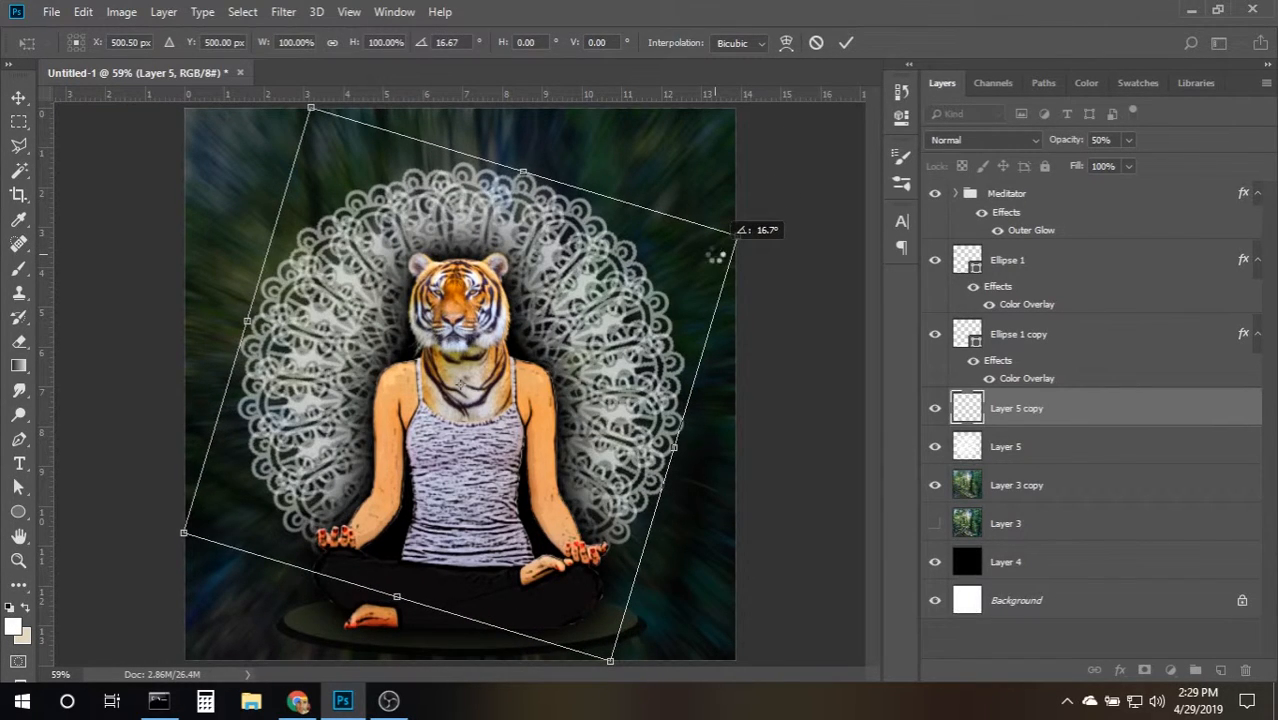
drag(716, 250, 715, 252)
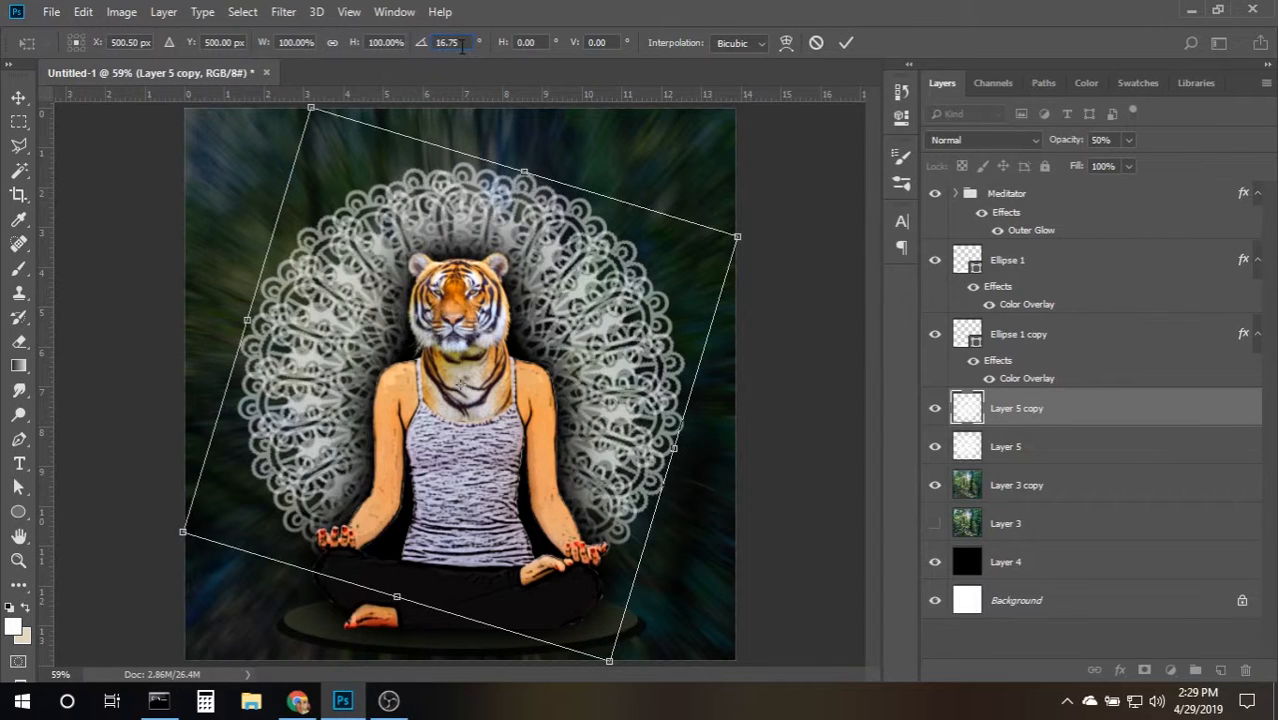
Set the mandala copy's rotation to exactly 17°, scale it proportionally to about 87% around its centre, and apply the transform.
click(448, 43)
double_click(472, 45)
text(15)
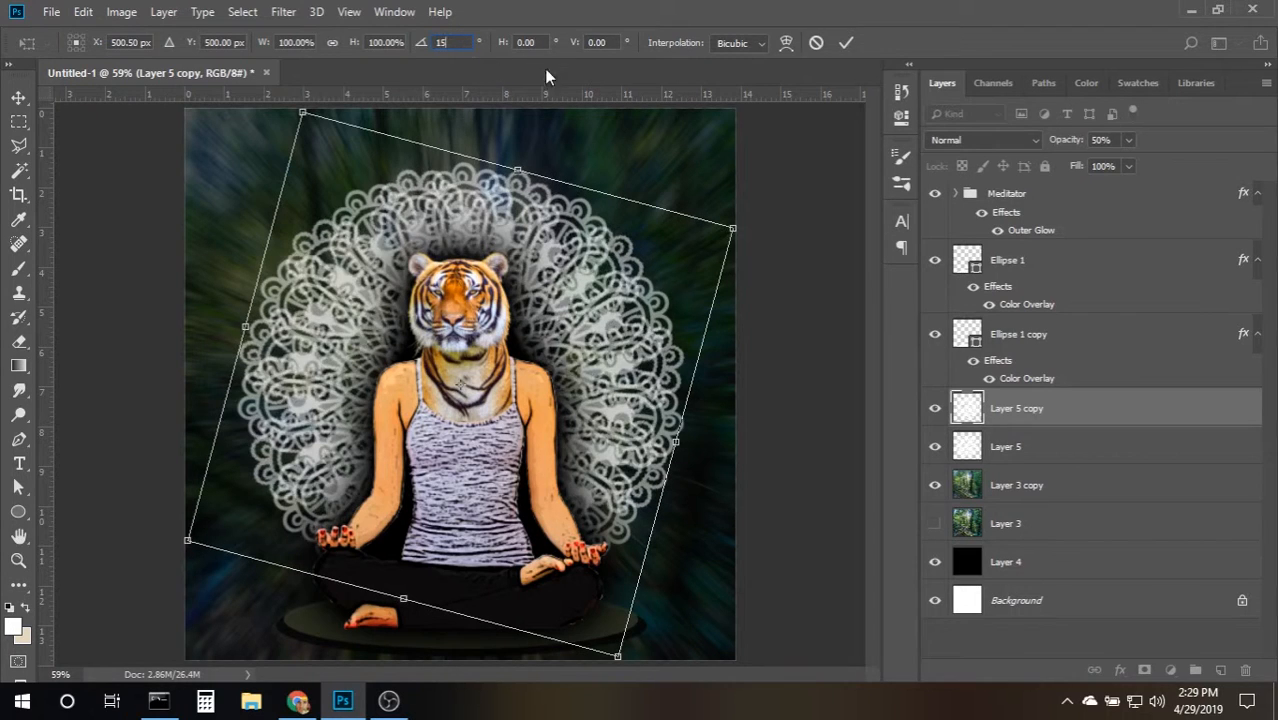
drag(459, 41, 414, 43)
text(16)
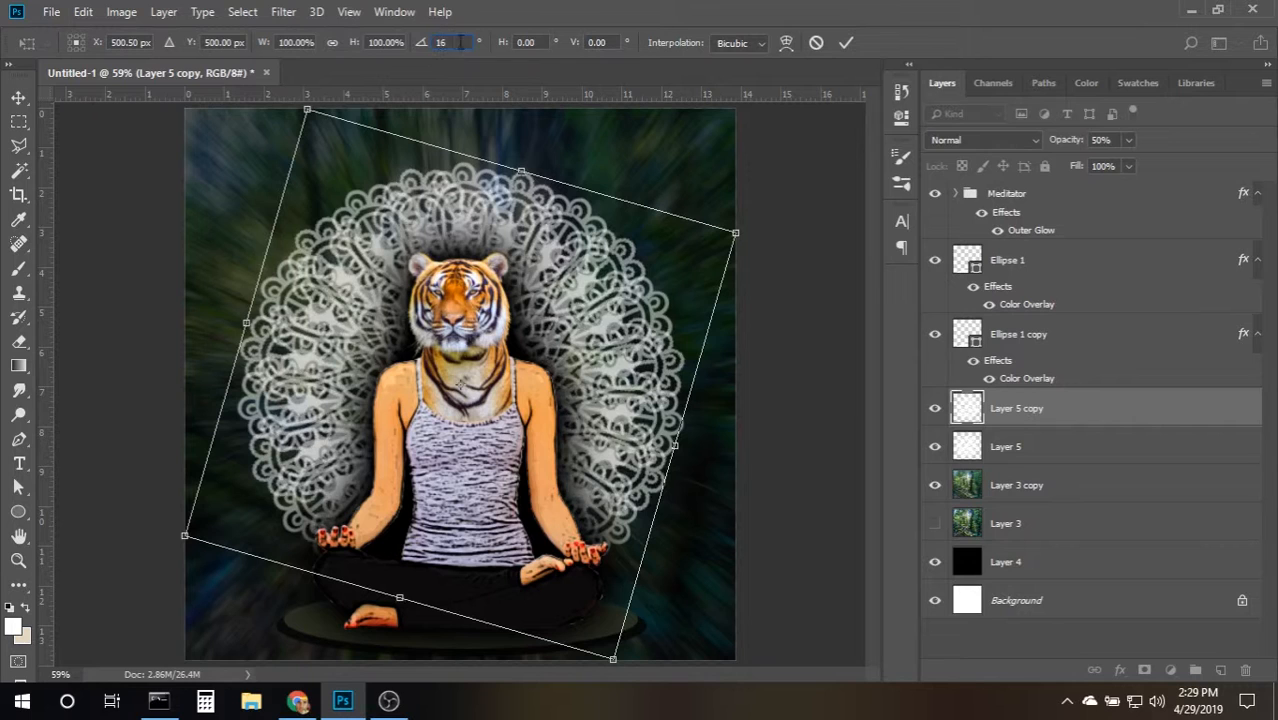
text(17)
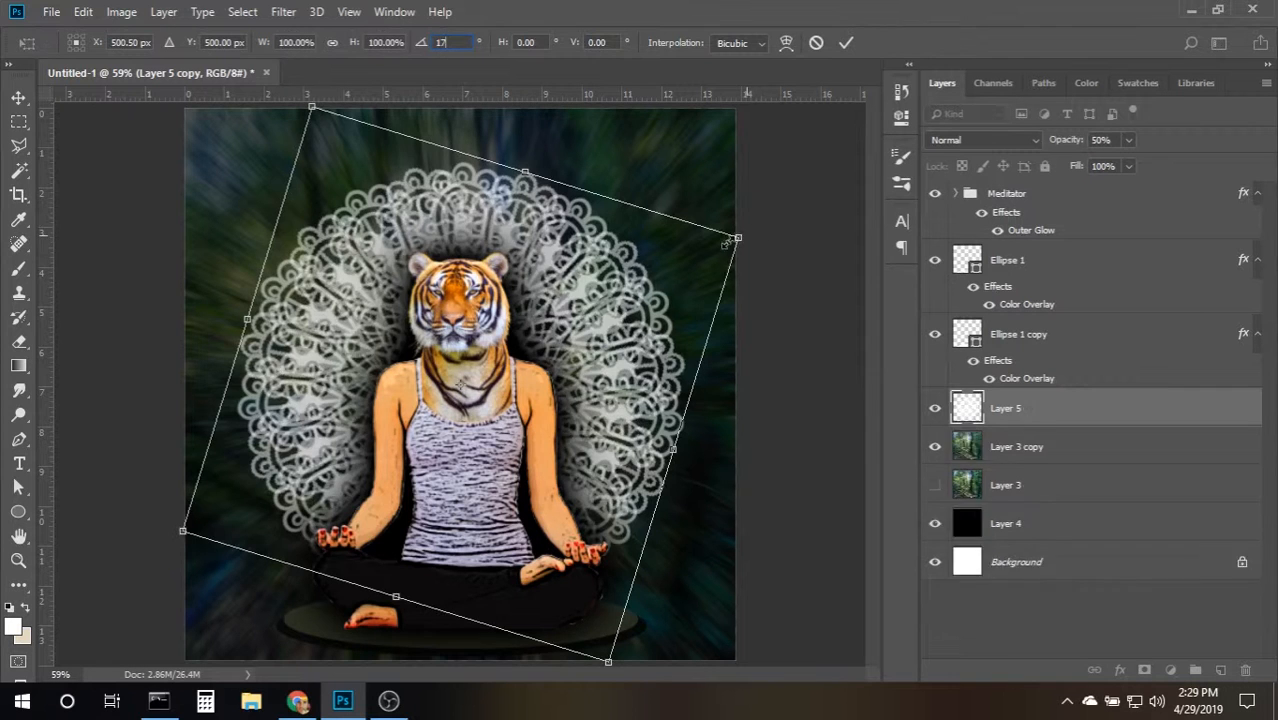
drag(743, 234, 709, 255)
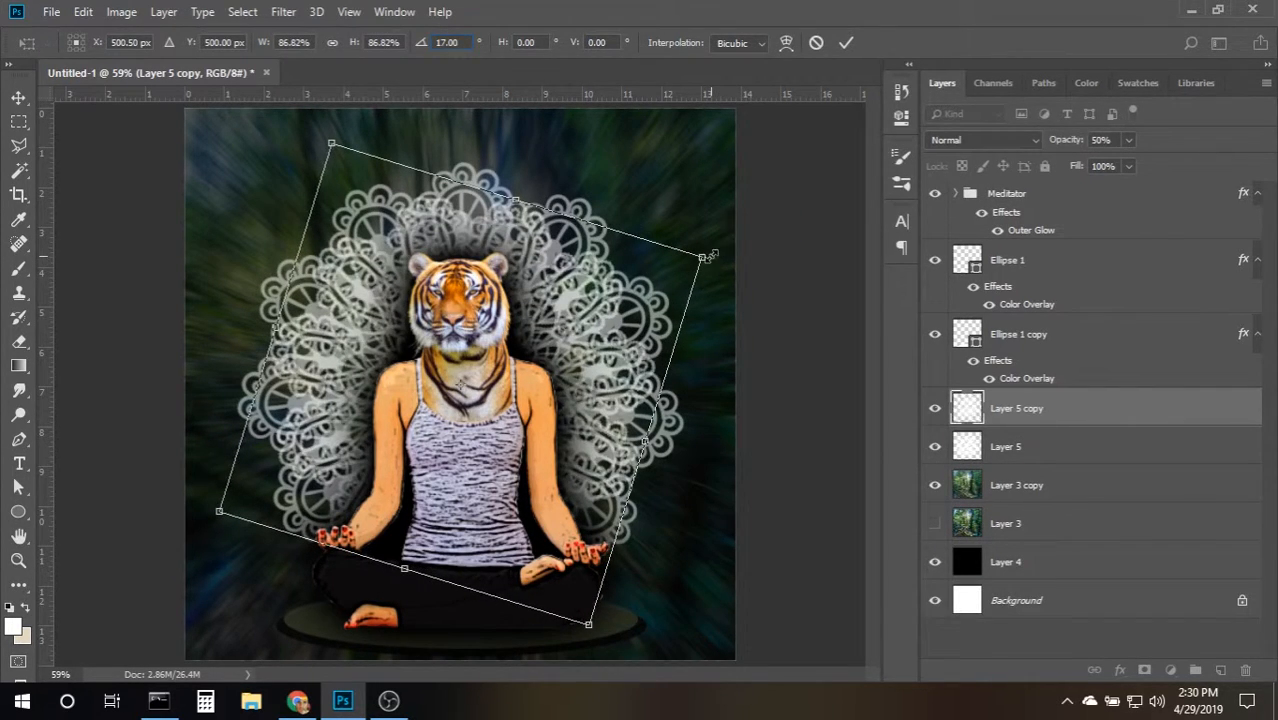
click(846, 43)
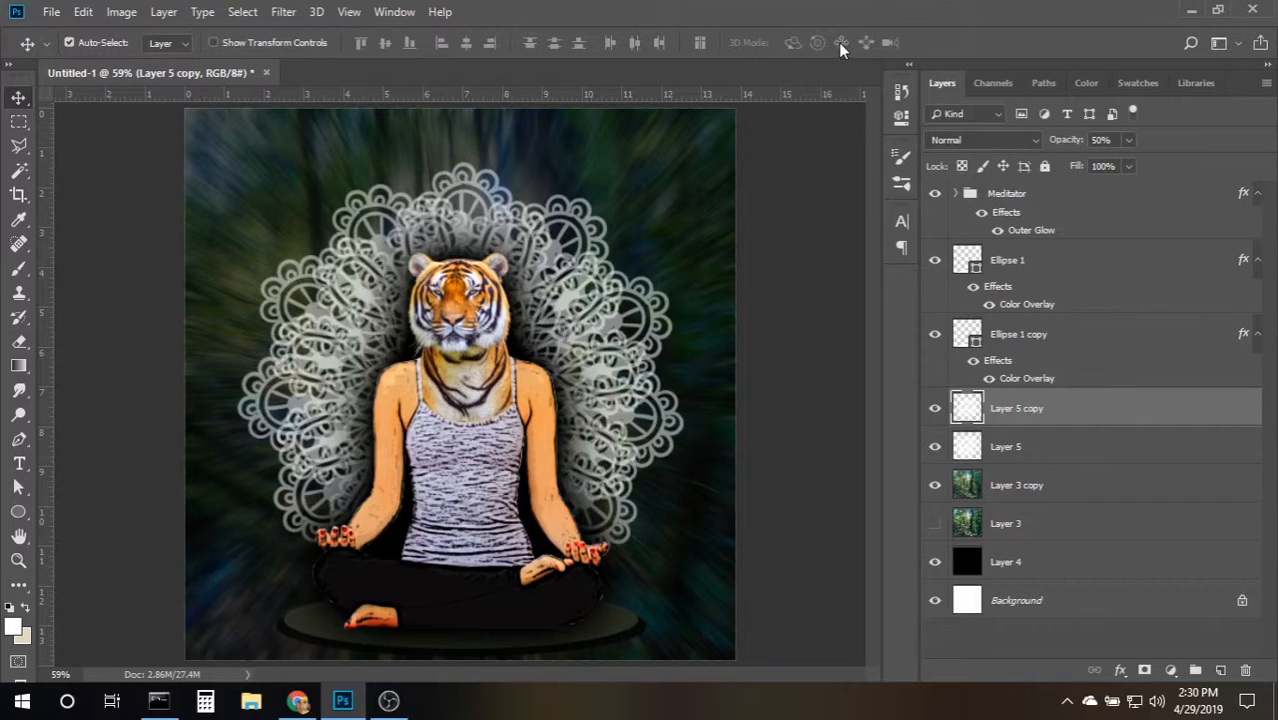
Repeat the rotate-and-shrink transform on 16 further mandala duplicates, up to Layer 5 copy 17.
key(ctrl+alt+shift+t)
key(ctrl+alt+shift+t)
key(ctrl+alt+shift+t)
key(ctrl+alt+shift+t)
key(ctrl+alt+shift+t)
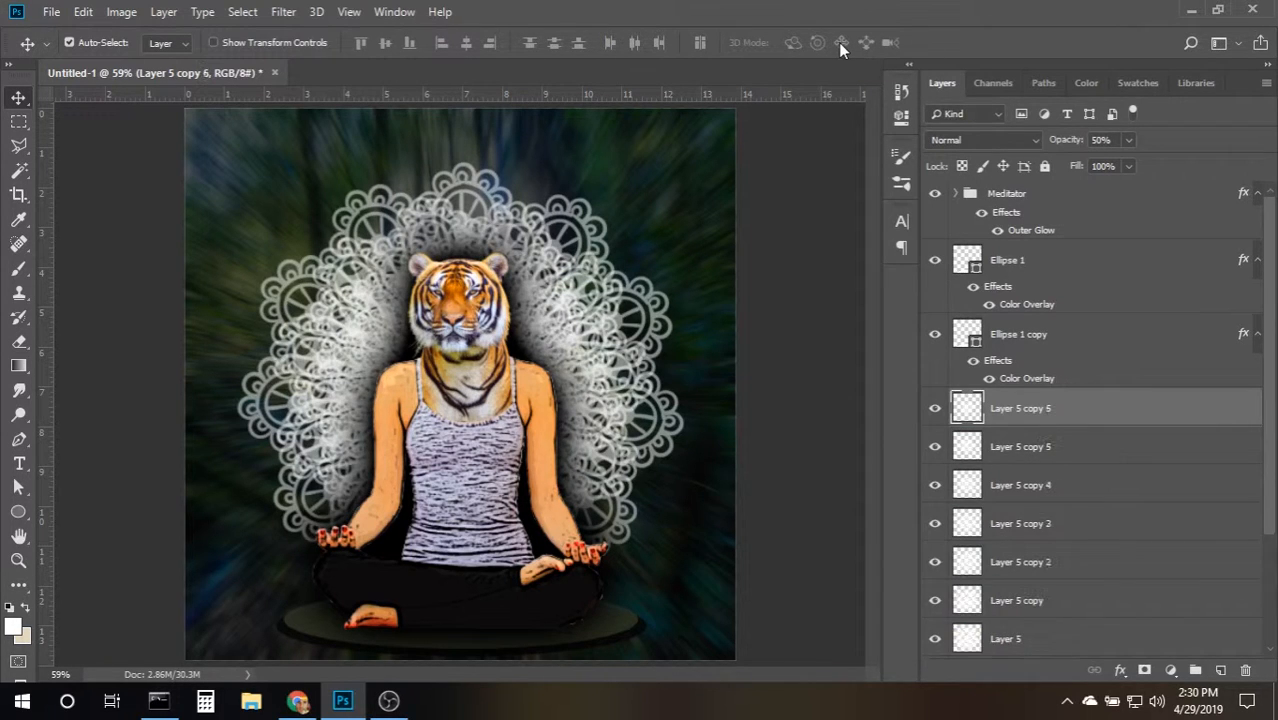
key(ctrl+alt+shift+t)
key(ctrl+alt+shift+t)
key(ctrl+alt+shift+t)
key(ctrl+alt+shift+t)
key(ctrl+alt+shift+t)
key(ctrl+alt+shift+t)
key(ctrl+alt+shift+t)
key(ctrl+alt+shift+t)
key(ctrl+alt+shift+t)
key(ctrl+alt+shift+t)
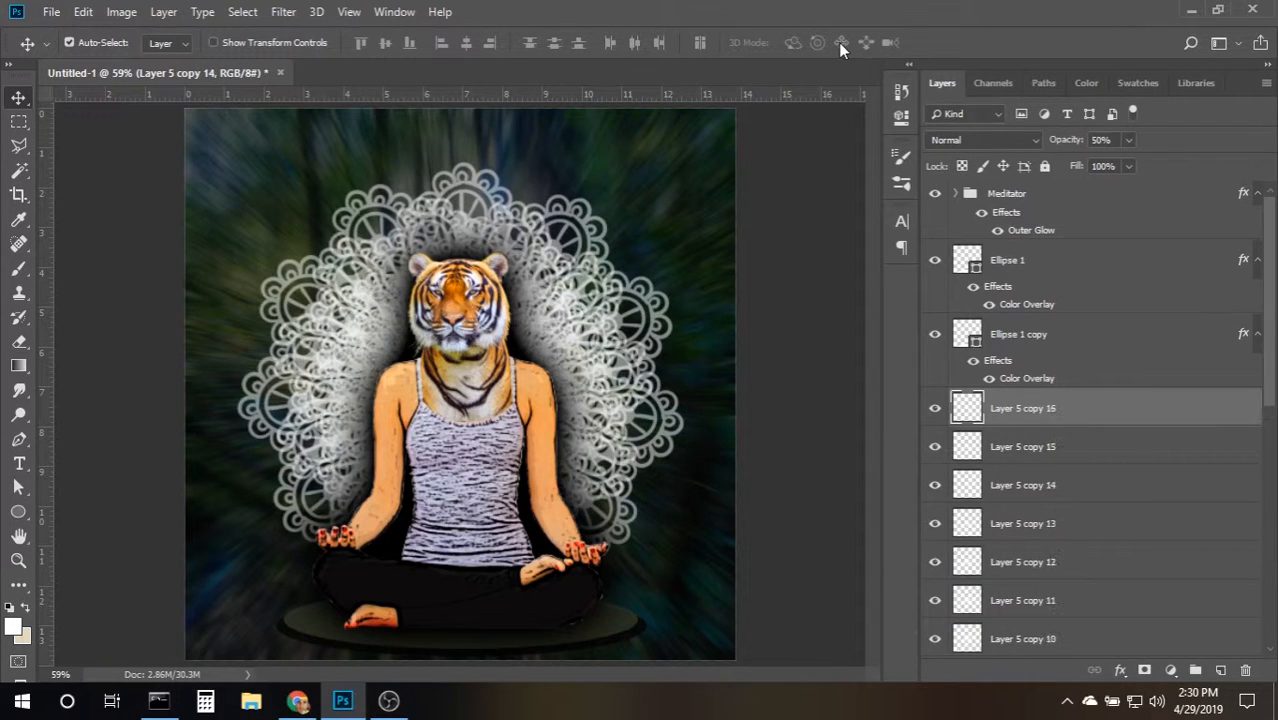
key(ctrl+alt+shift+t)
Select all the Layer 5 copies, leaving out the original Layer 5, and merge them into one layer.
scroll(1061, 434, down, 10)
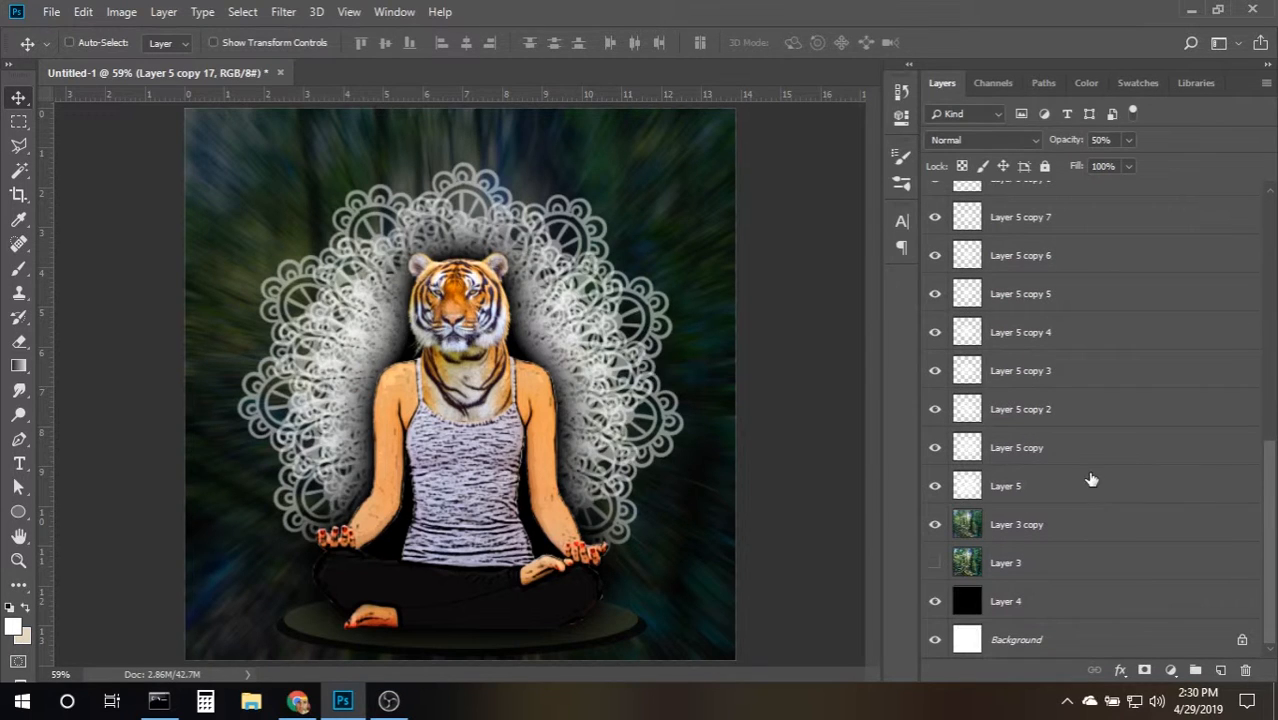
shift+click(1092, 453)
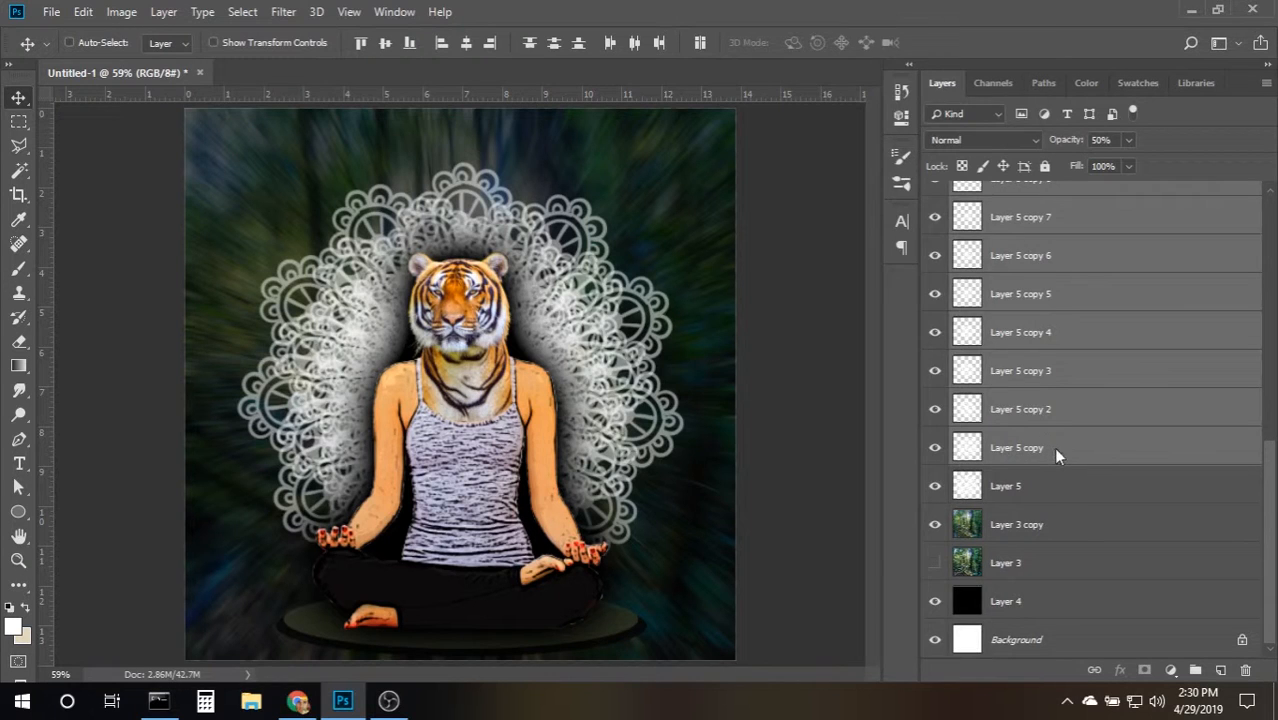
right_click(1057, 455)
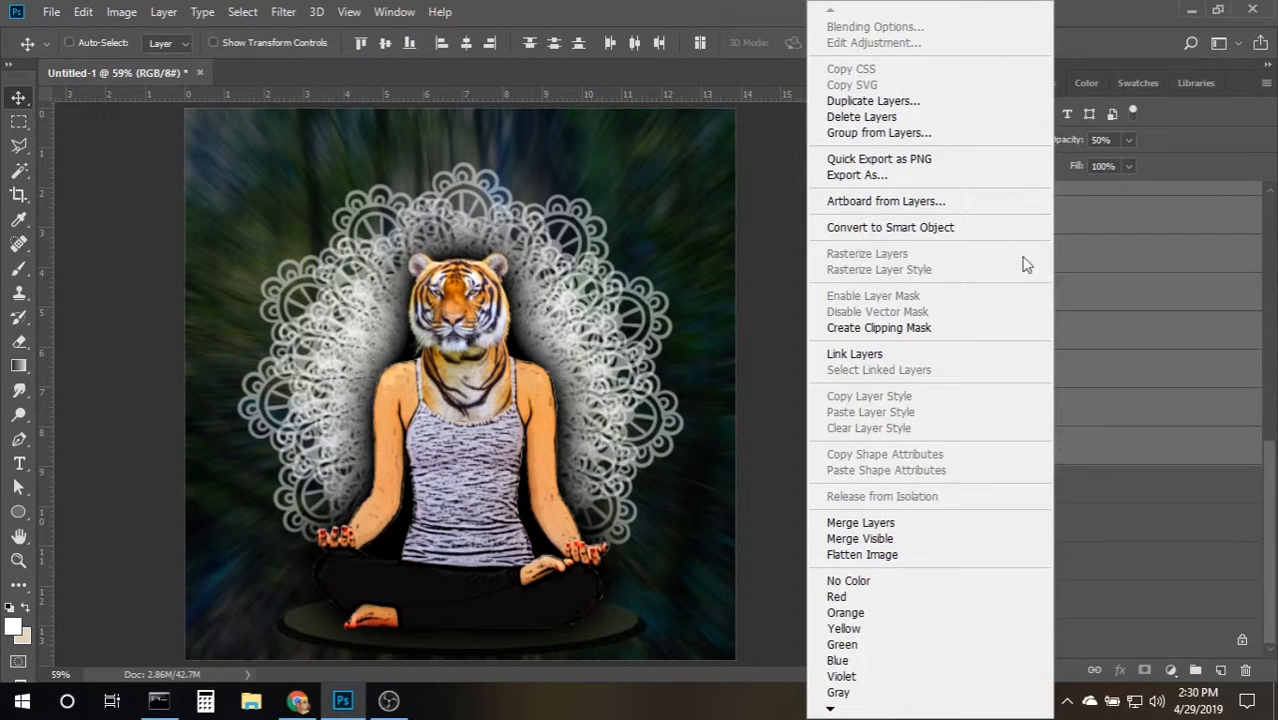
click(956, 525)
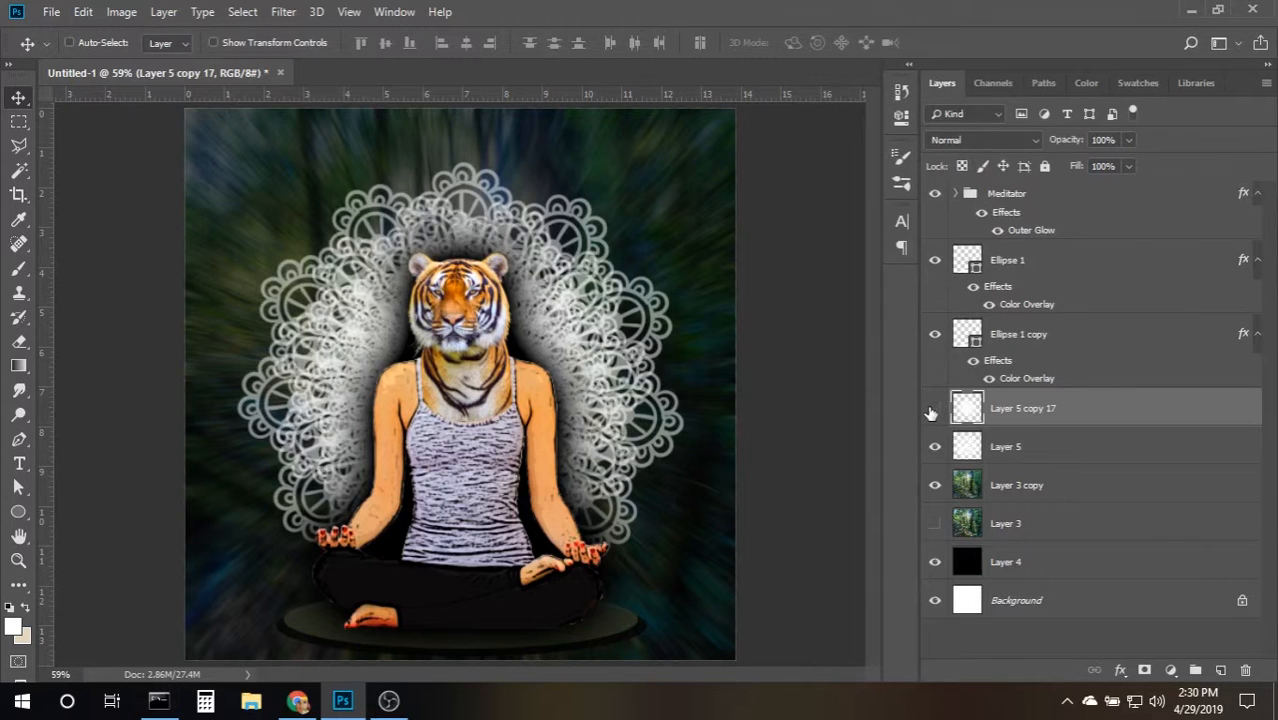
click(933, 410)
Raise the original Layer 5 mandala's opacity to 68% and enlarge it slightly around its centre.
click(1079, 457)
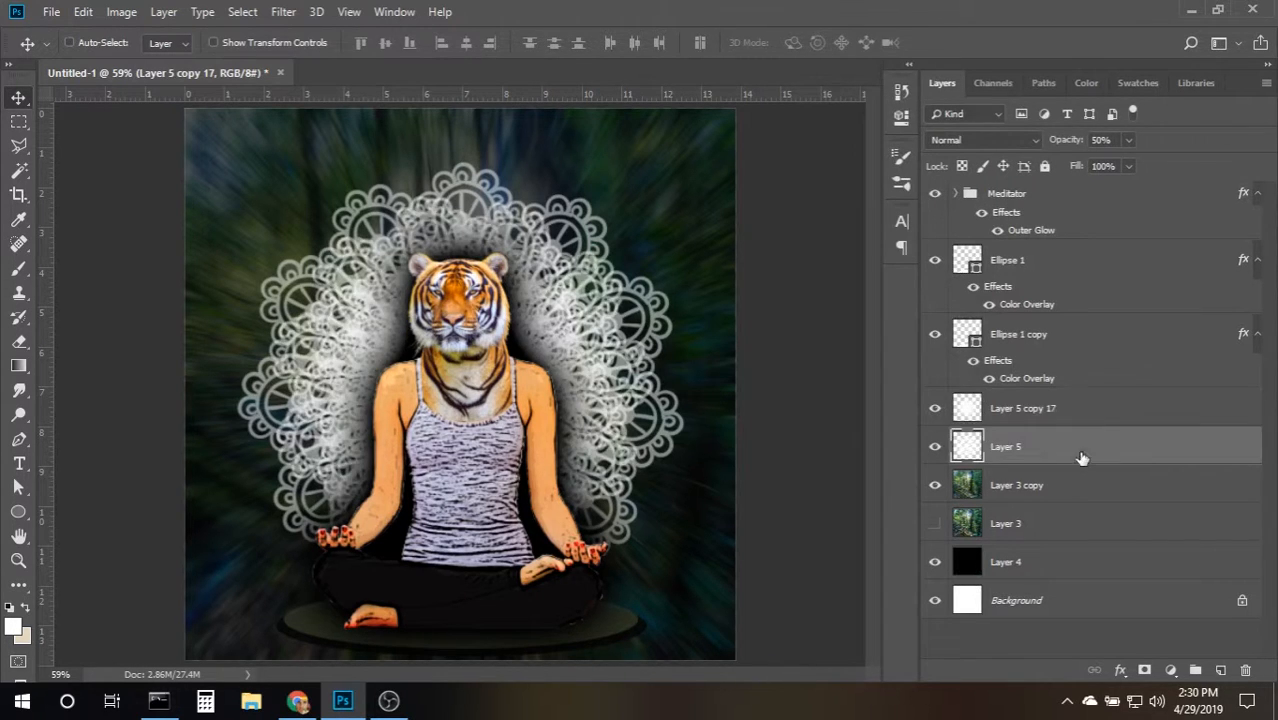
click(1128, 140)
mouse_move(1127, 164)
mouse_down()
mouse_move(1163, 165)
mouse_move(1146, 167)
mouse_up()
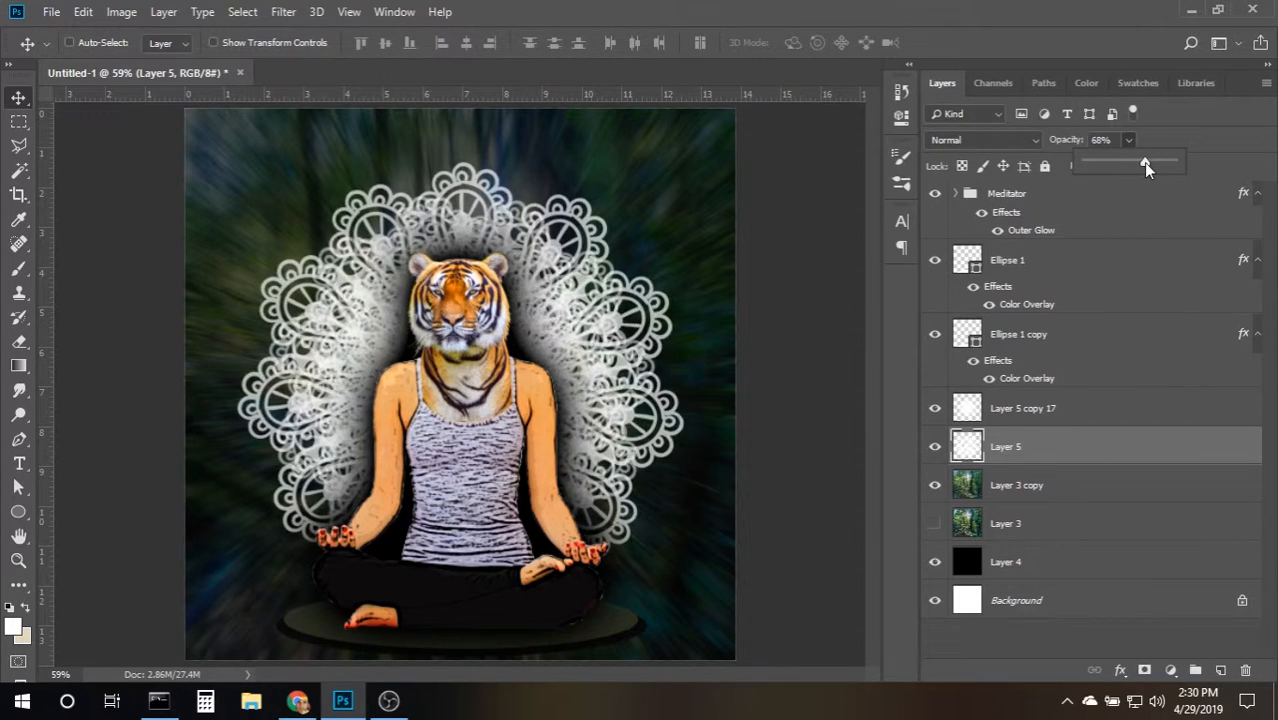
key(ctrl+t)
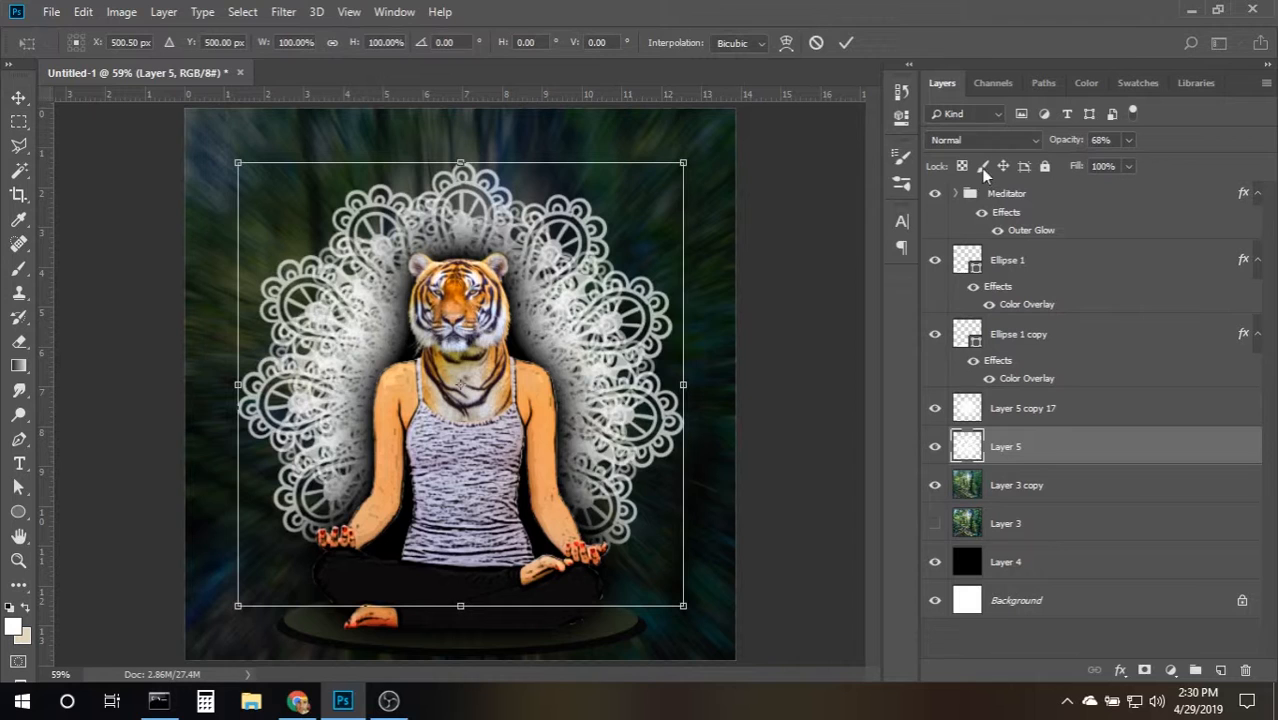
drag(683, 162, 694, 155)
click(846, 42)
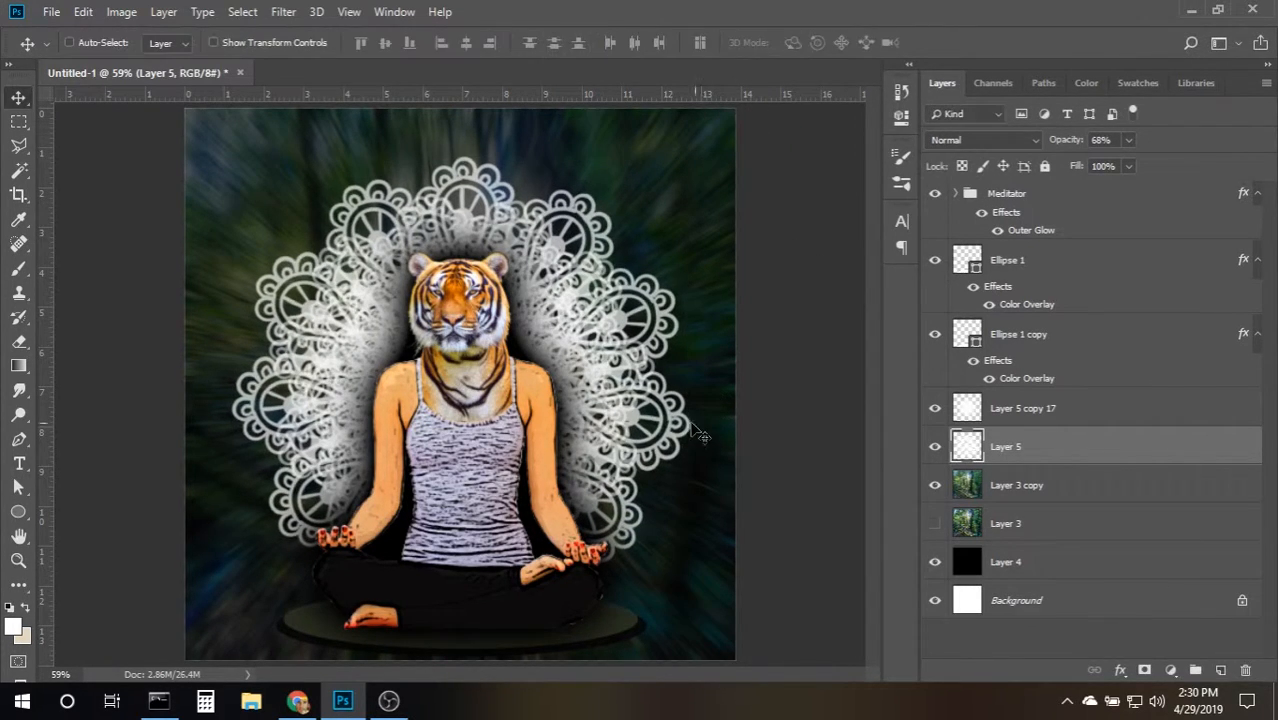
Switch to the Type tool and add an empty layer above the Meditator group.
key(ctrl+minus)
key(ctrl+minus)
key(ctrl+minus)
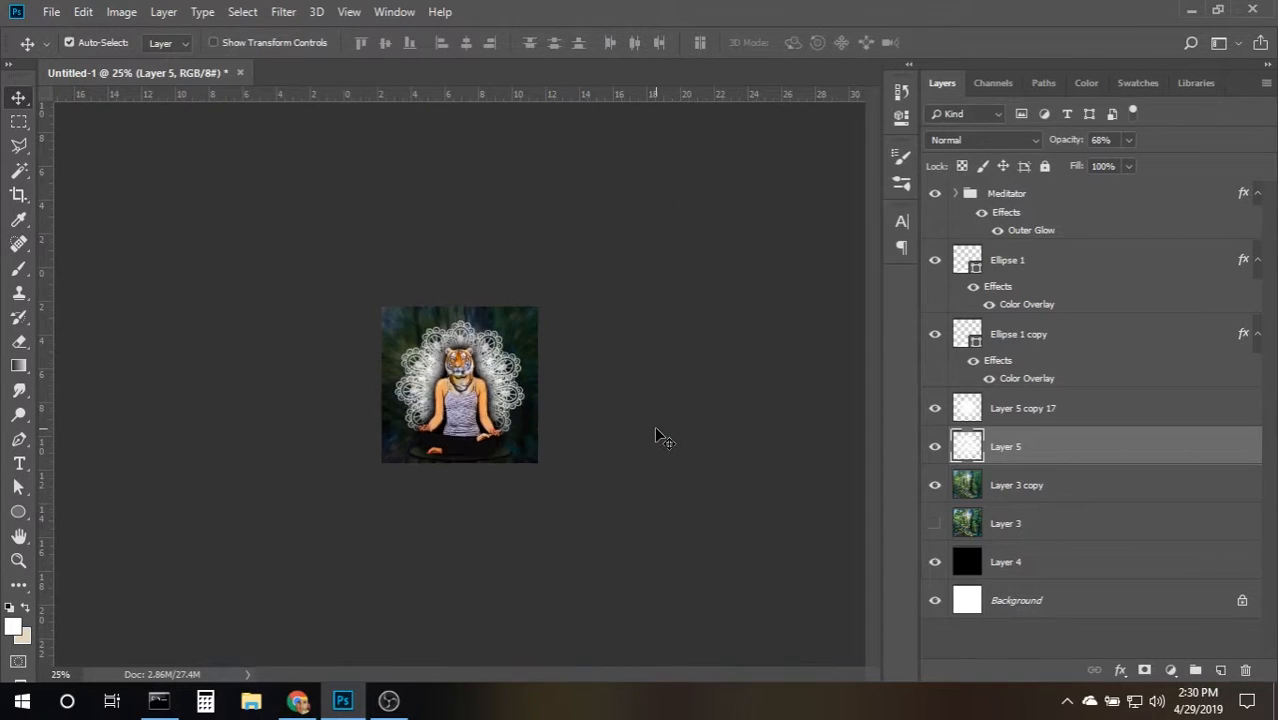
key(ctrl+plus)
key(ctrl+plus)
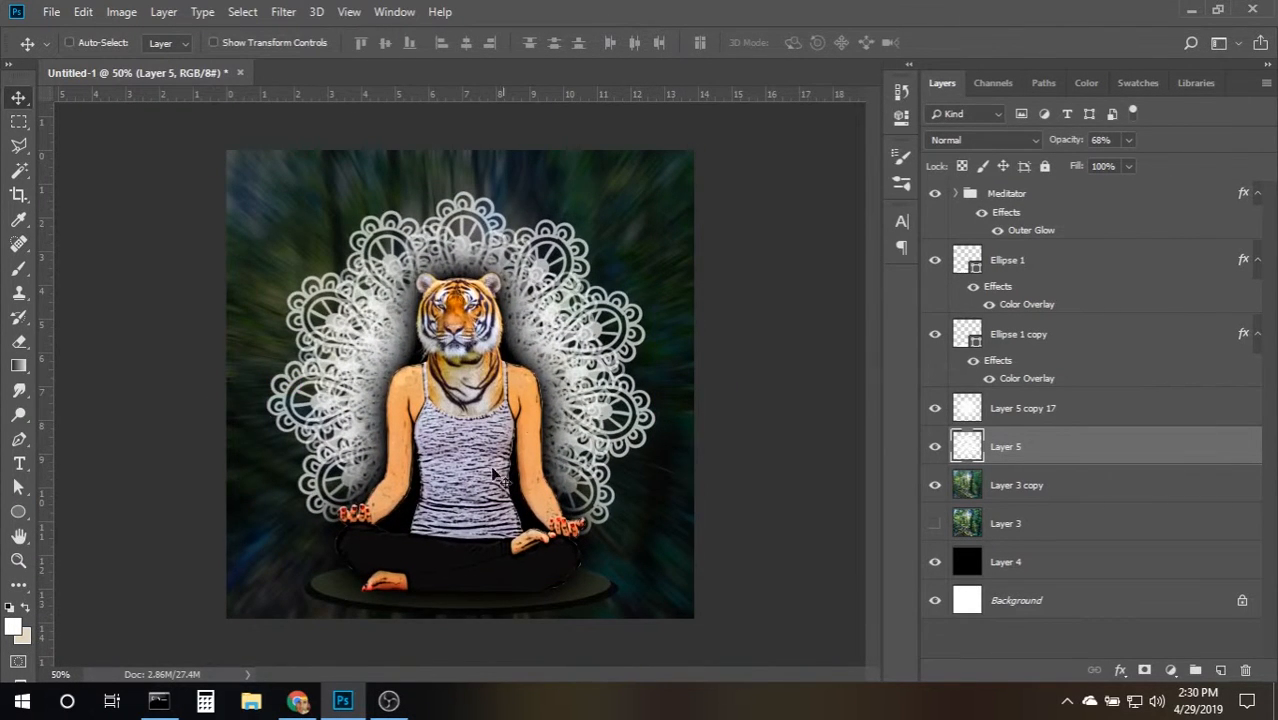
click(19, 464)
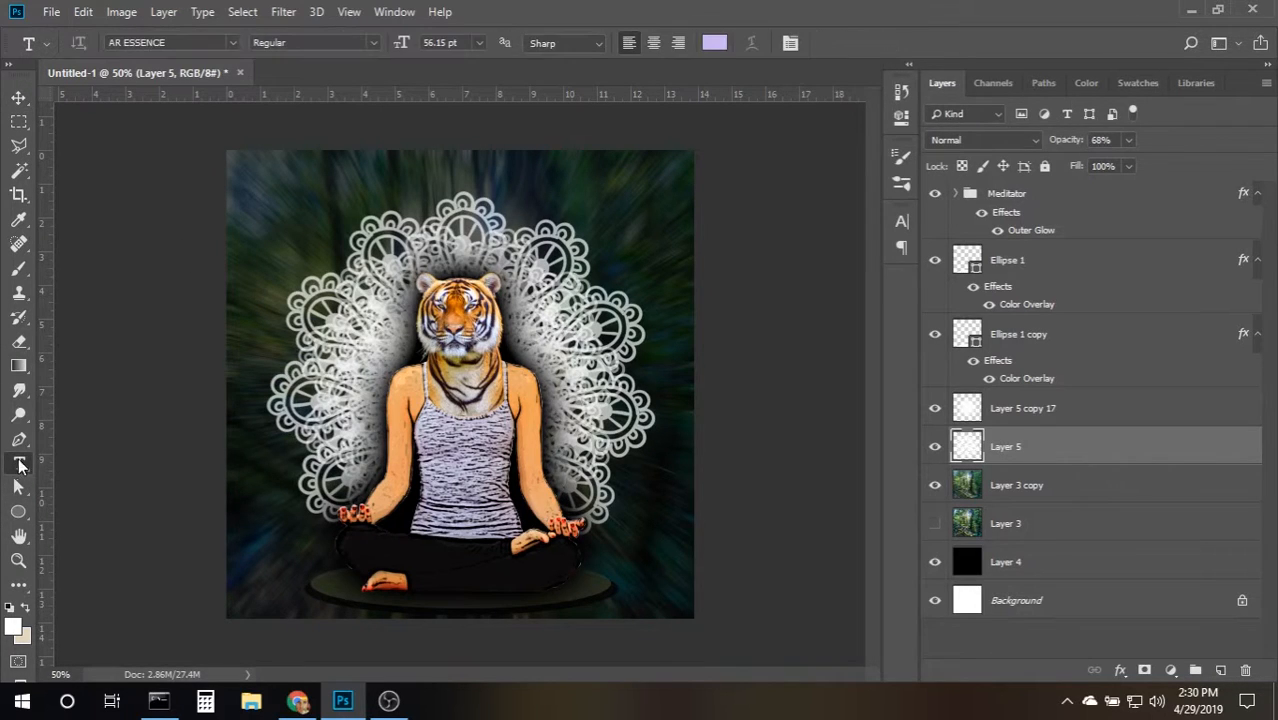
click(1102, 200)
click(1220, 670)
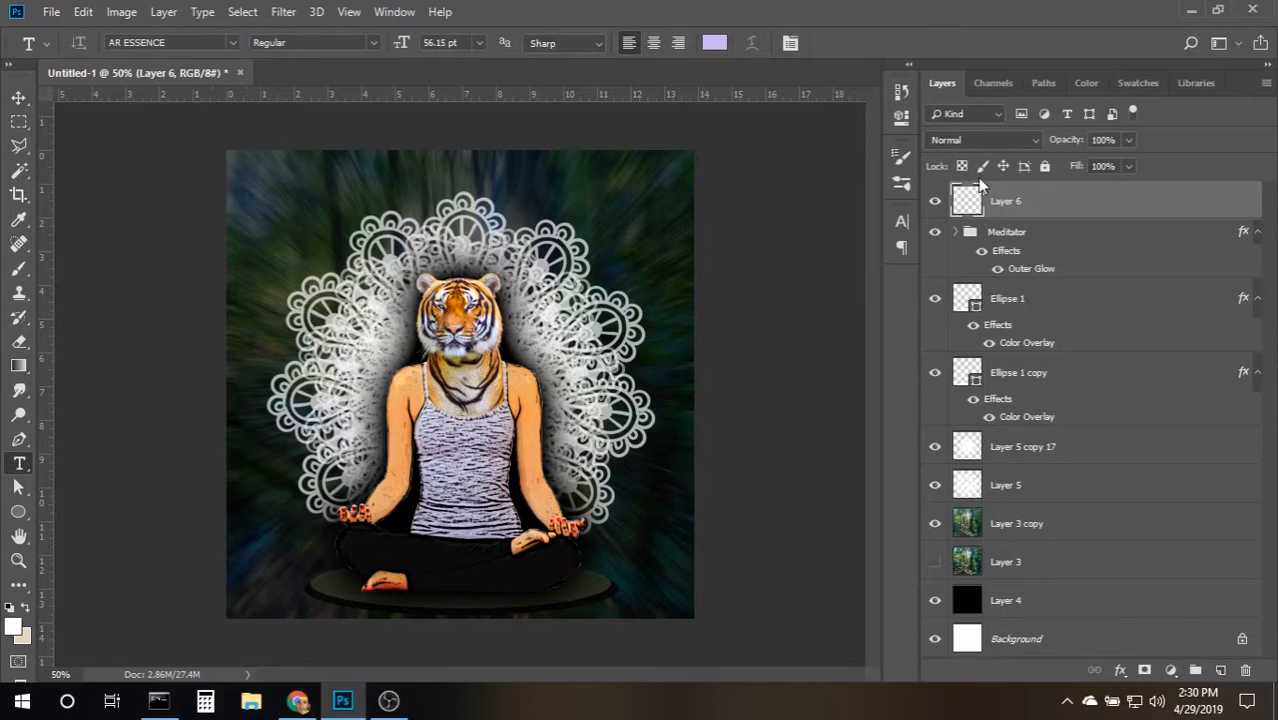
Add the text "Tigertation" in 56.15 pt AR ESSENCE near the top of the canvas, above the mandala.
click(357, 199)
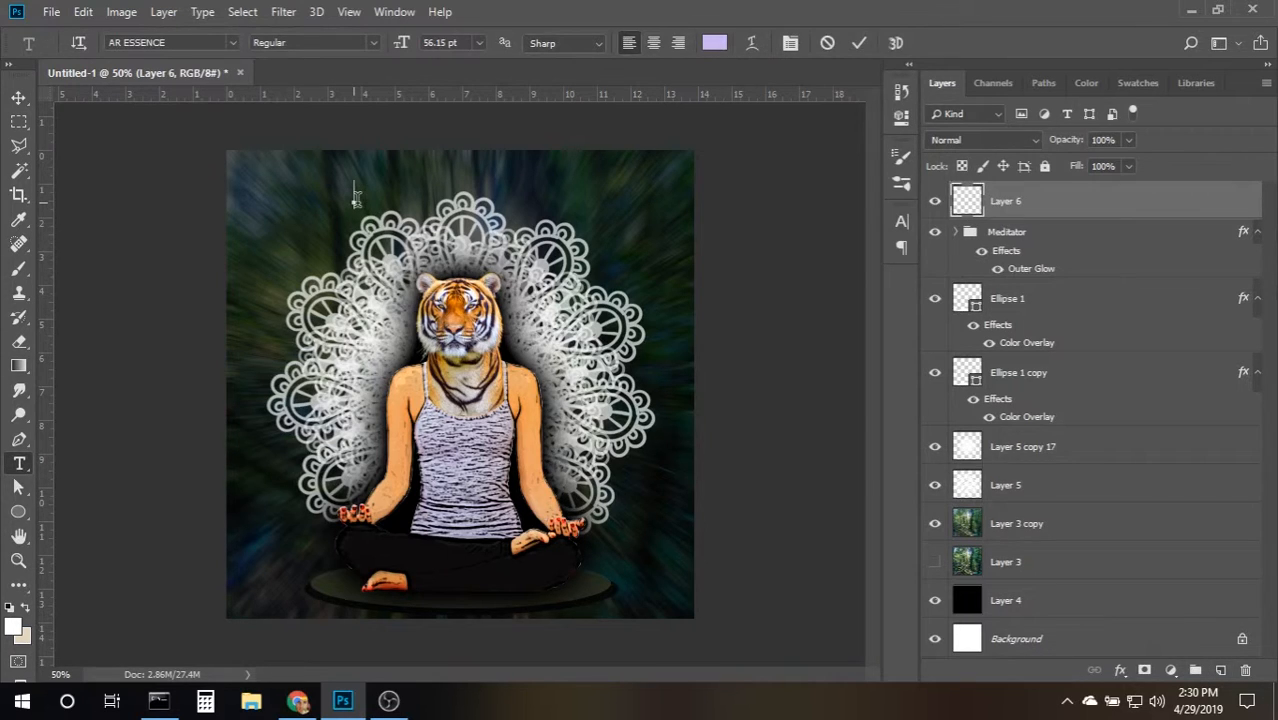
text(Tiger)
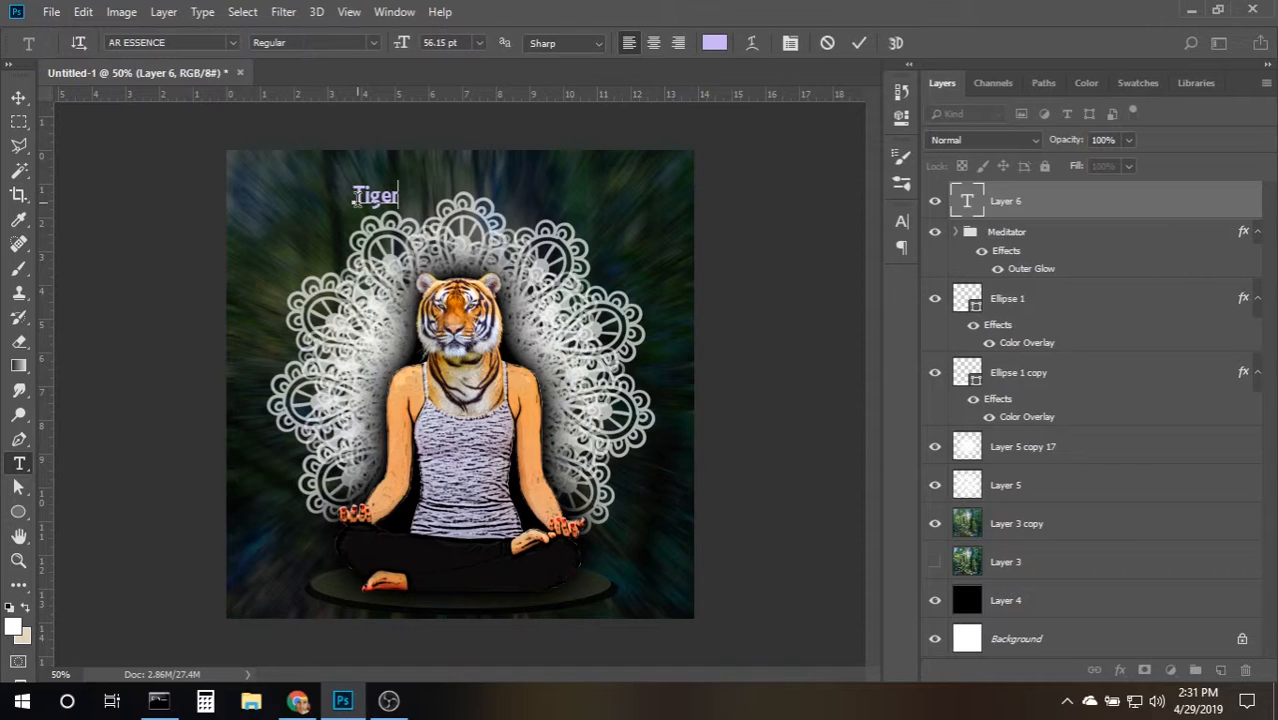
text(atat)
text(ion)
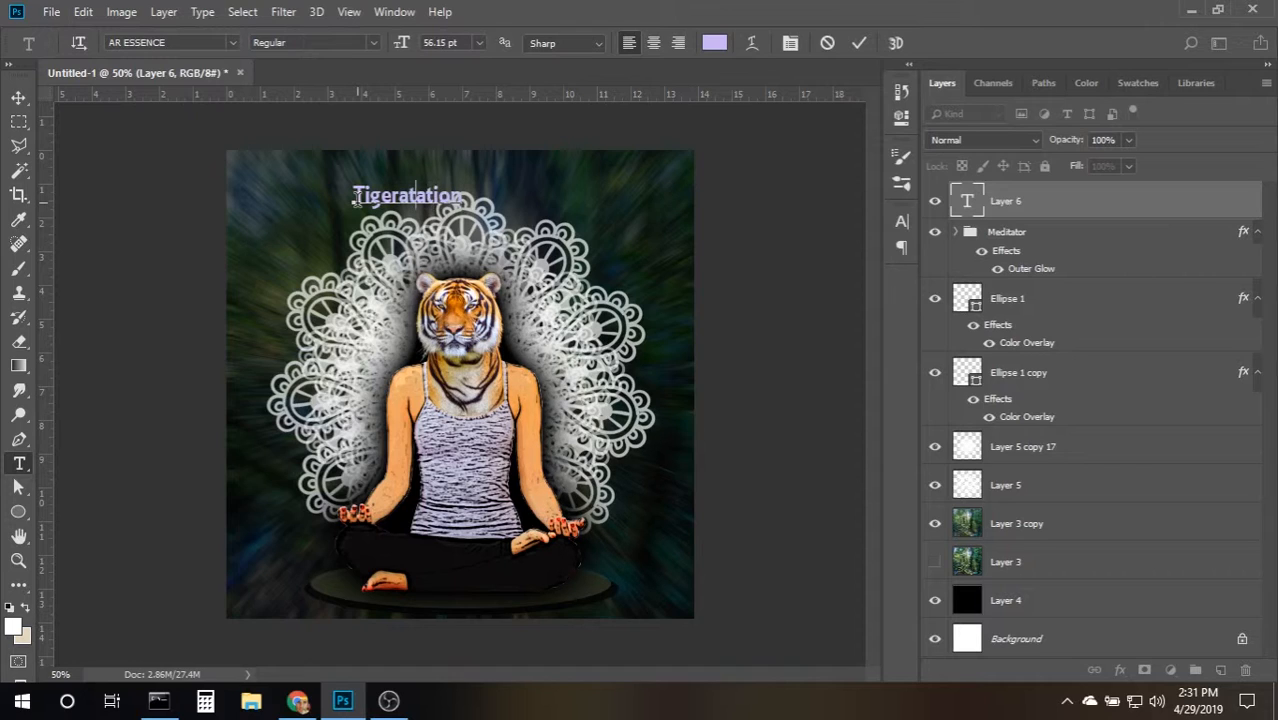
key(BackSpace)
click(855, 42)
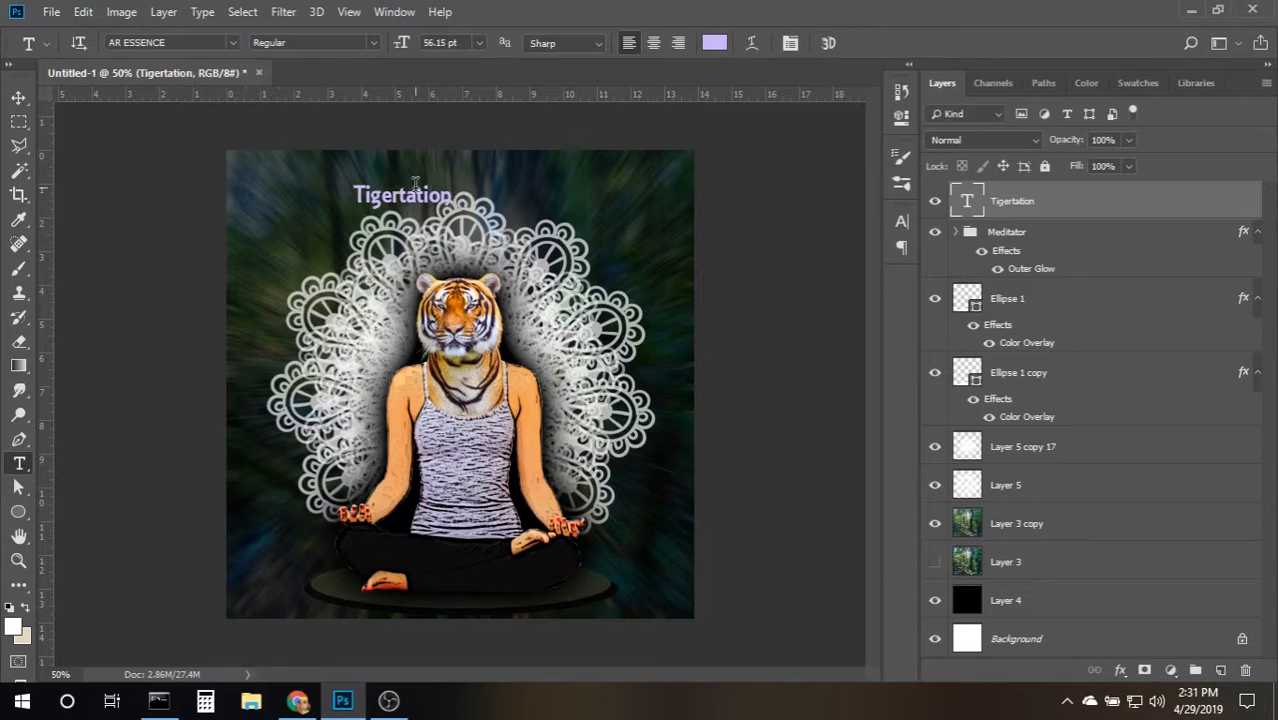
Move the "Tigertation" title to the canvas's horizontal centre above the mandala and change its font to Poor Richard.
click(16, 97)
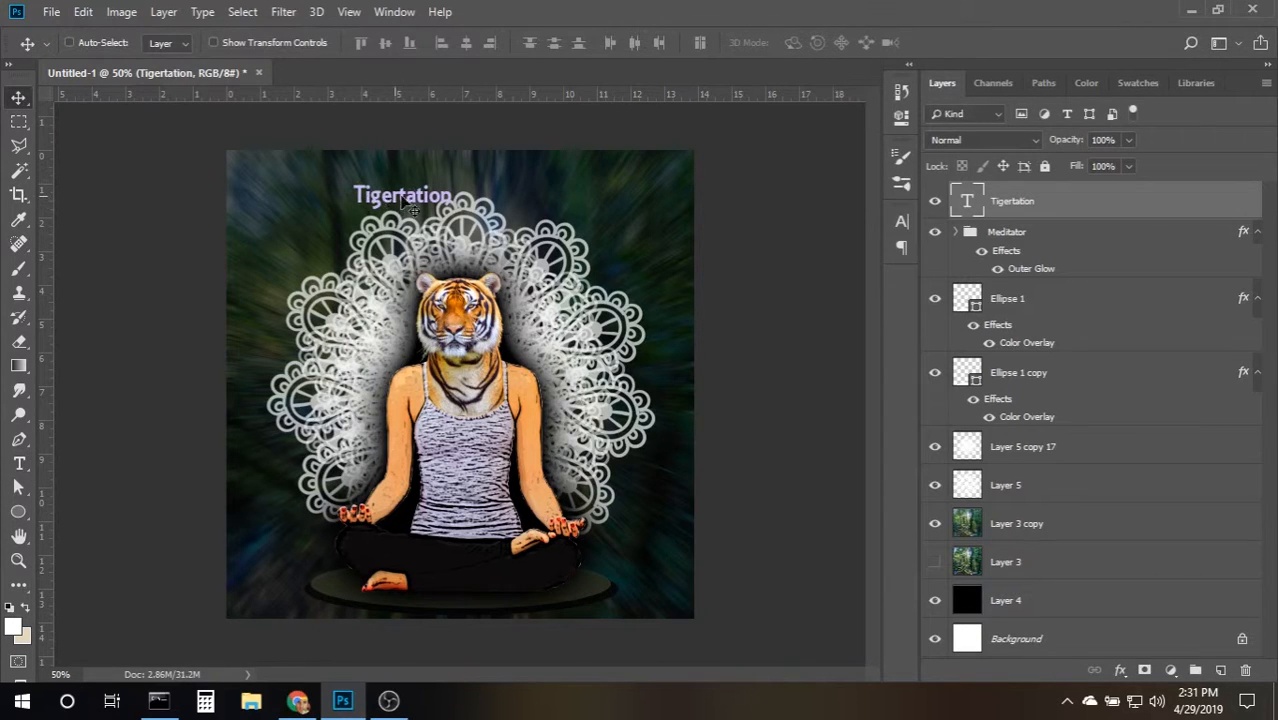
drag(403, 198, 462, 174)
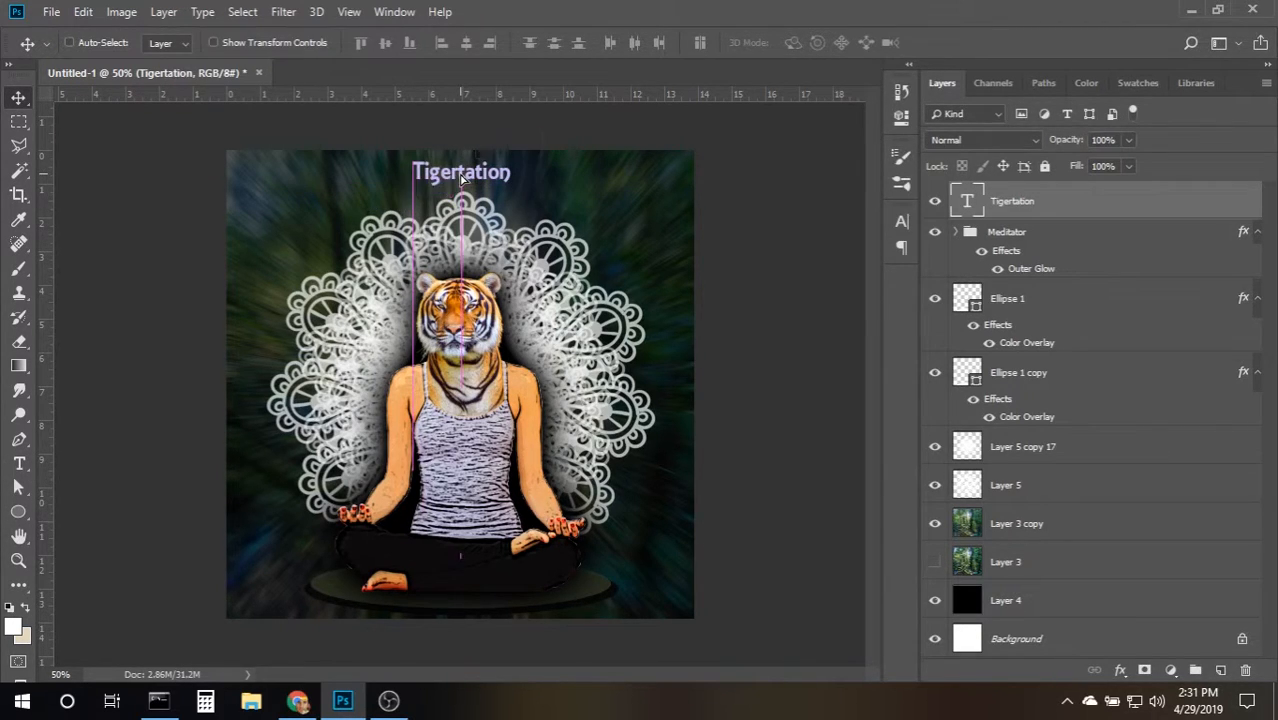
double_click(970, 203)
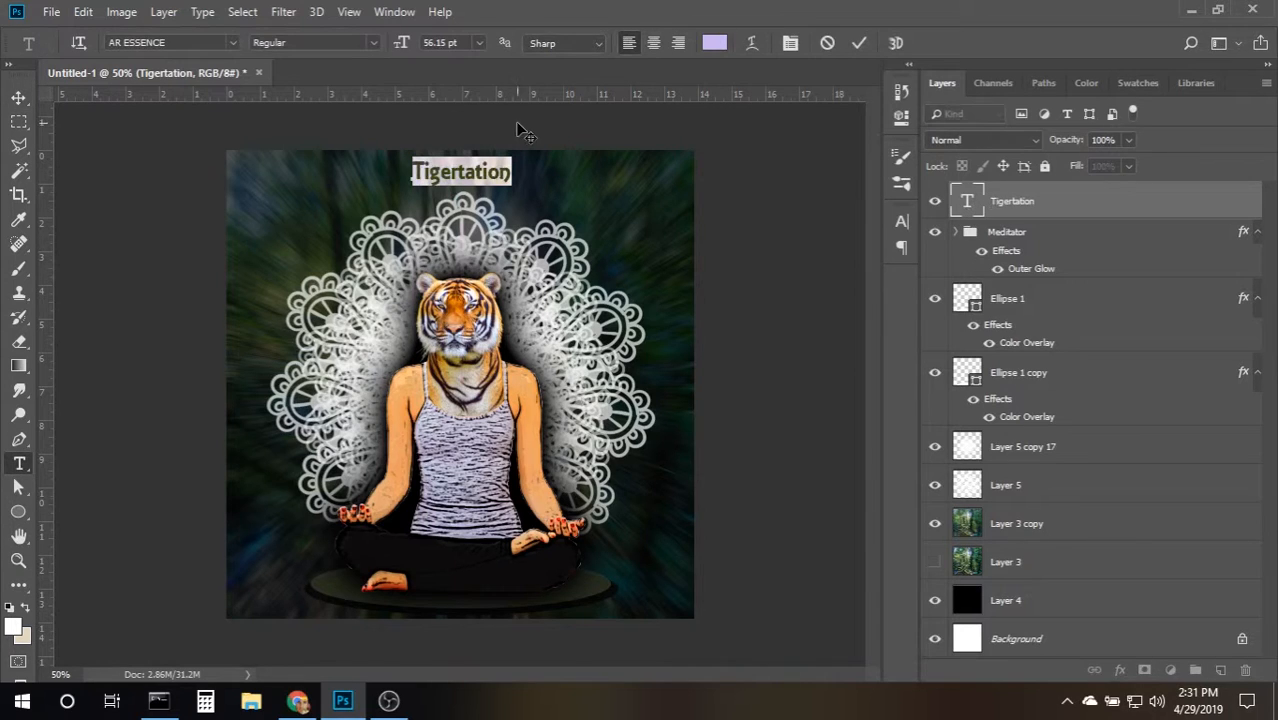
click(170, 42)
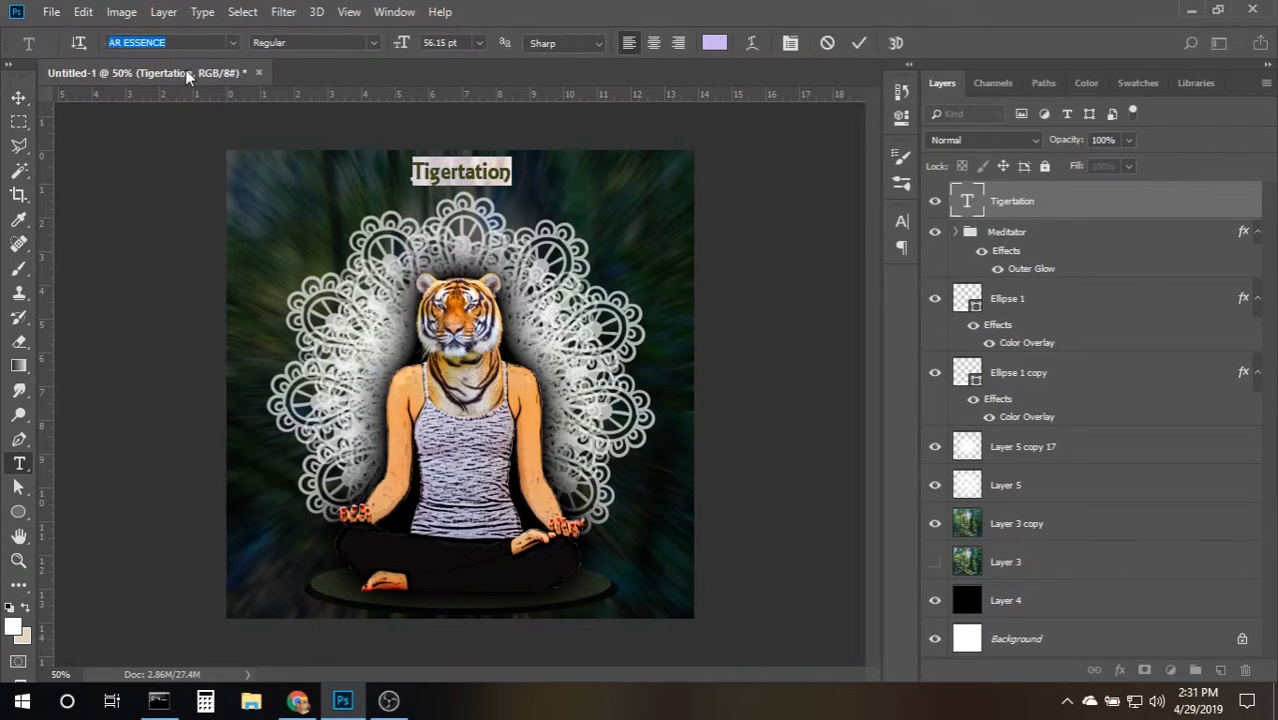
key(Down)
key(Down)
key(Down)
key(Down)
key(Down)
key(Down)
key(Down)
key(Down)
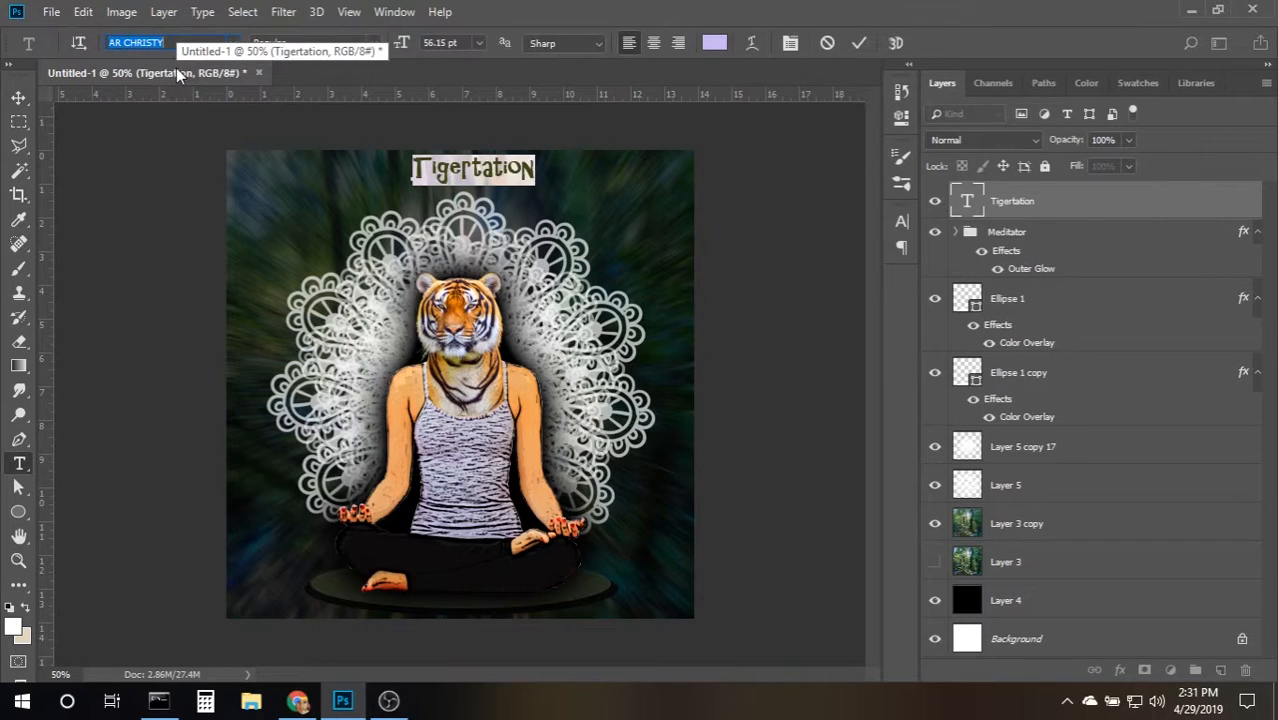
key(Down)
key(Down)
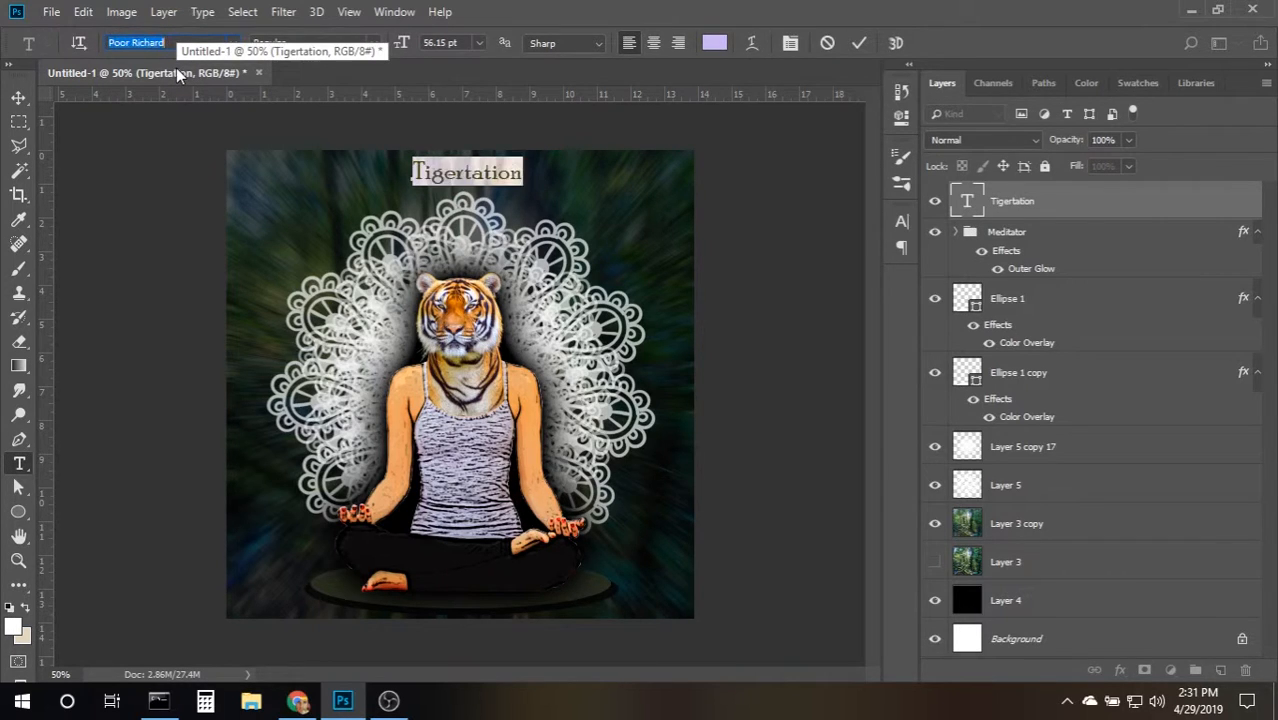
key(Down)
key(Up)
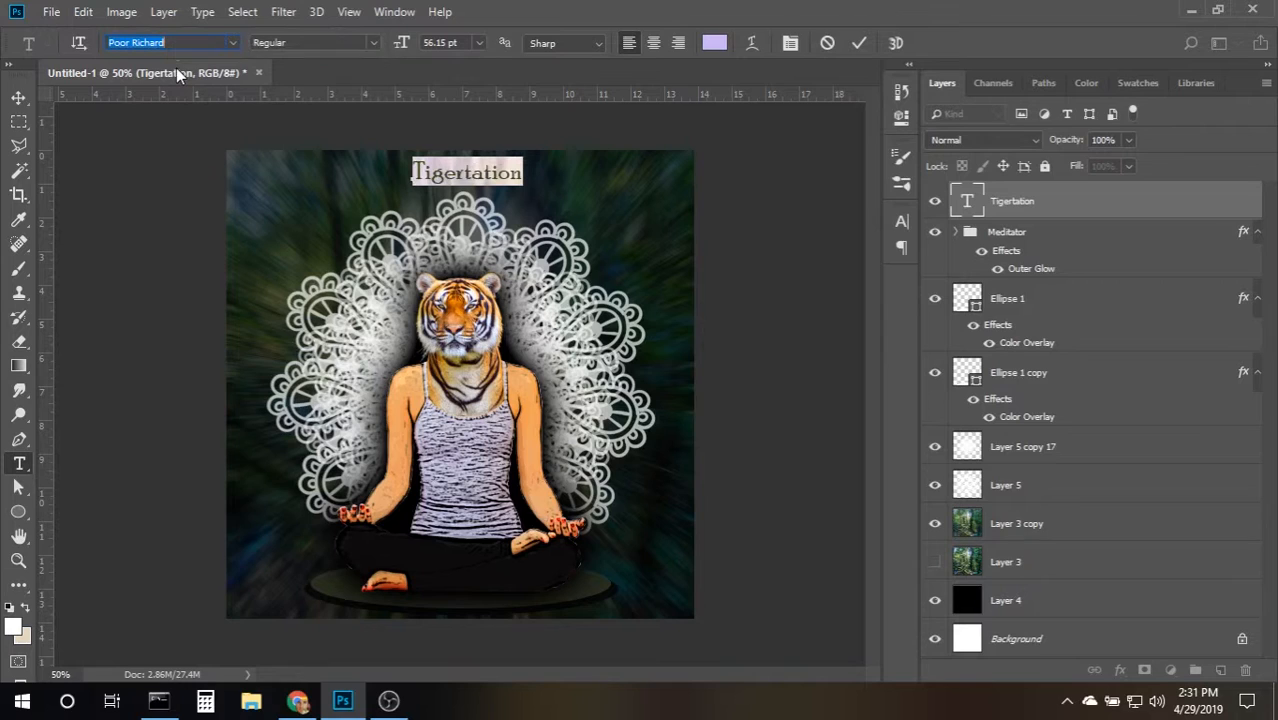
key(Down)
key(Down)
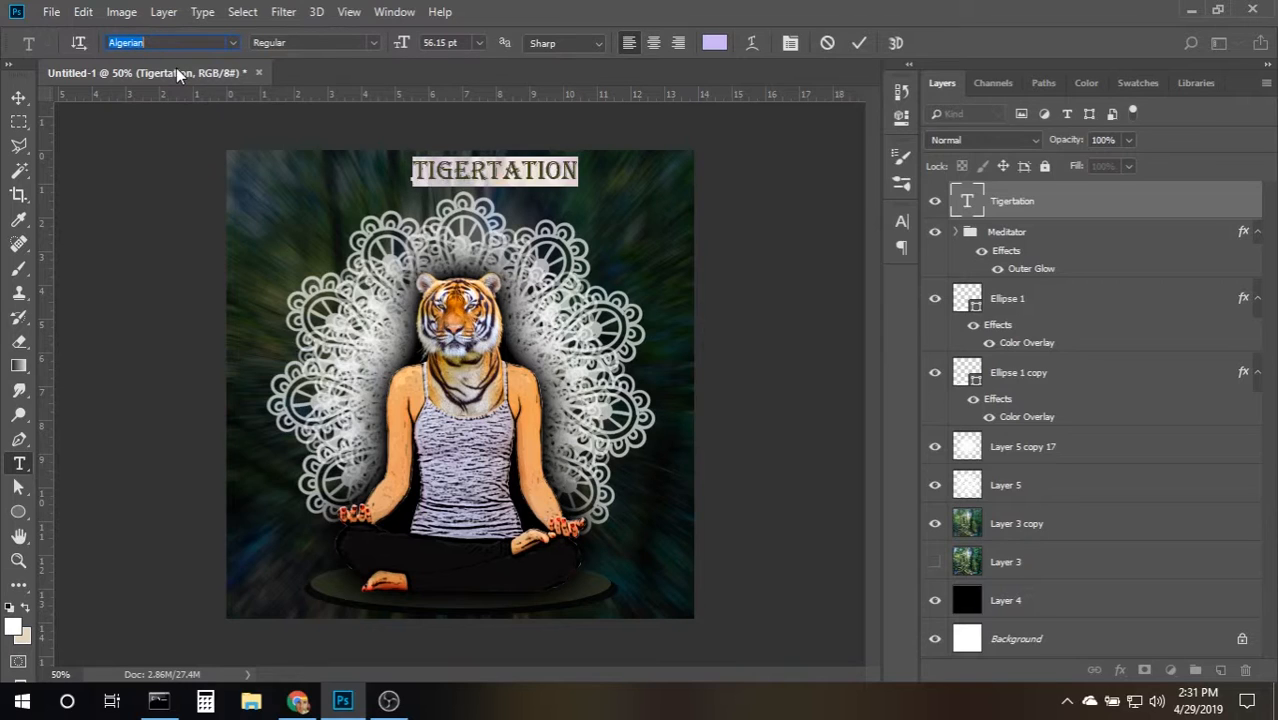
key(Down)
key(Down)
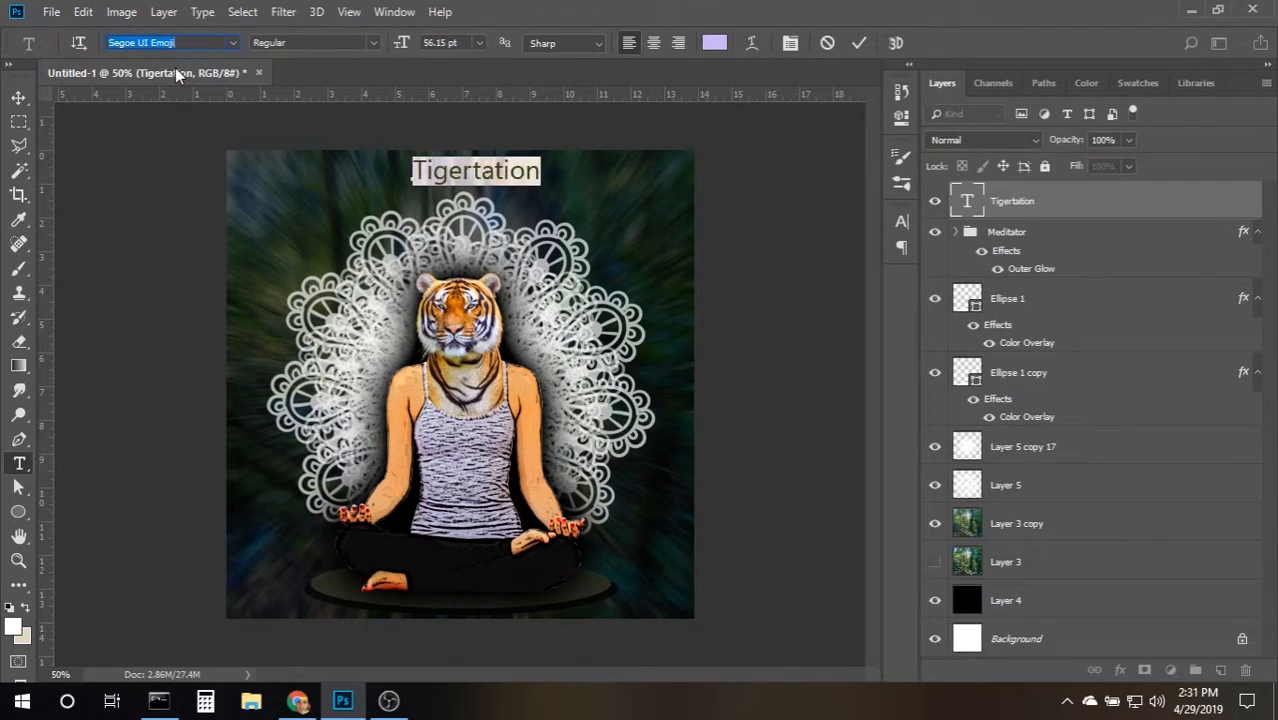
key(Up)
key(Up)
key(Up)
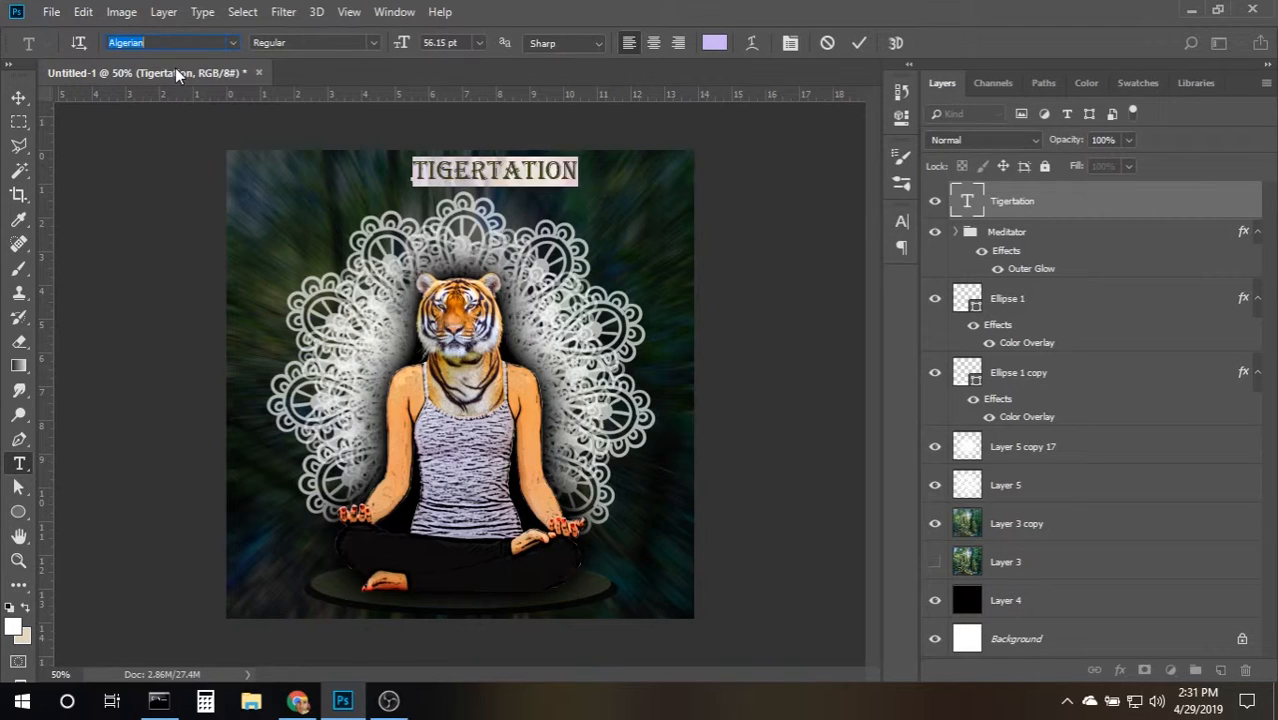
key(Up)
key(Up)
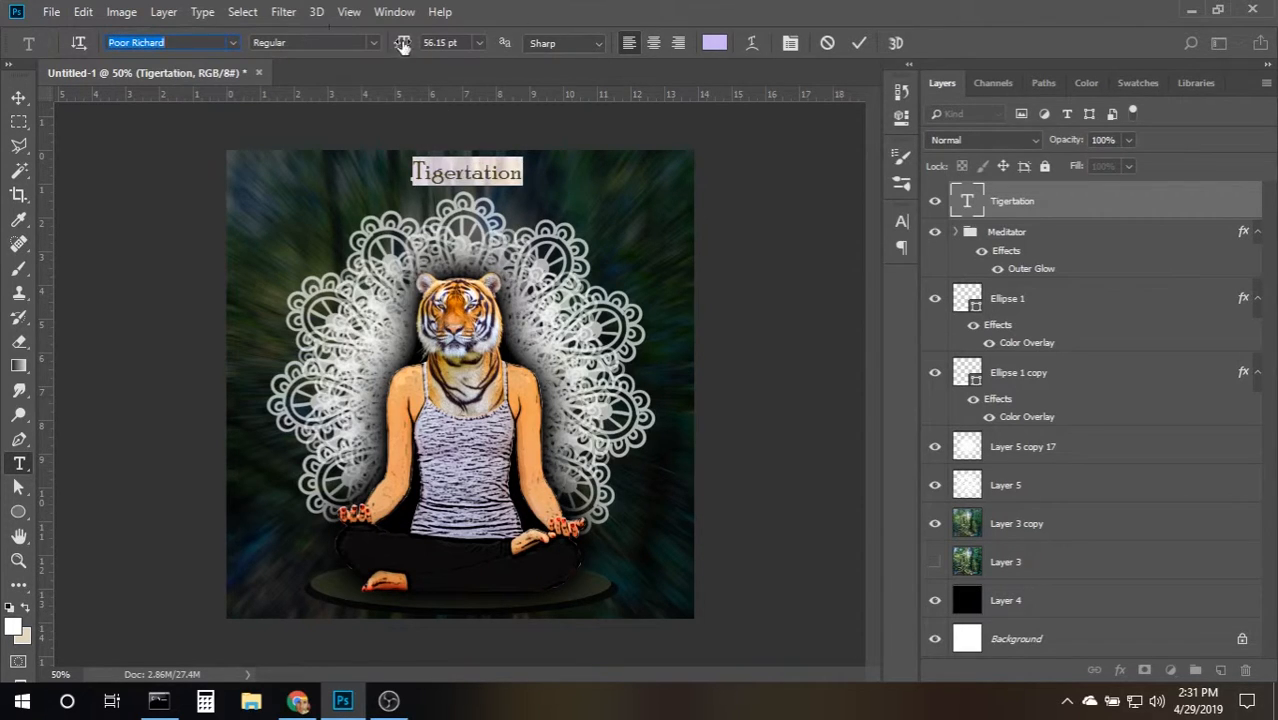
Set the title's text colour to white (ffffff).
click(715, 43)
text(ffffff)
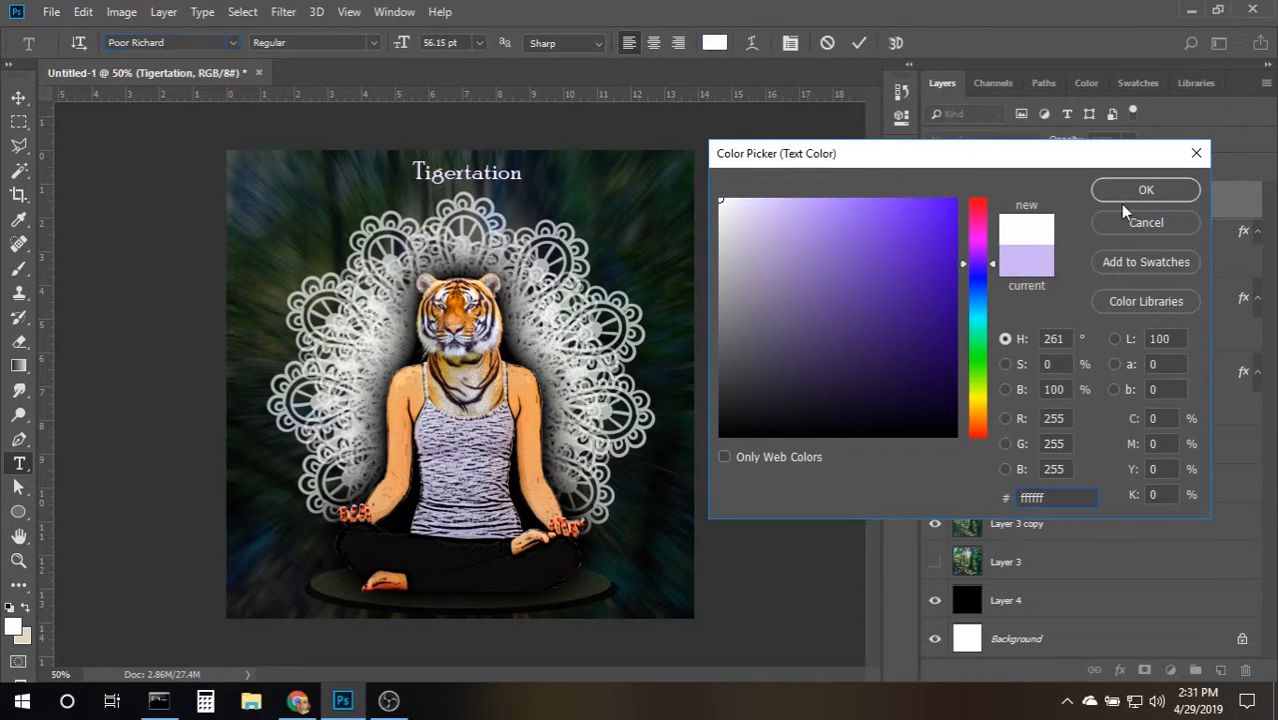
click(1120, 189)
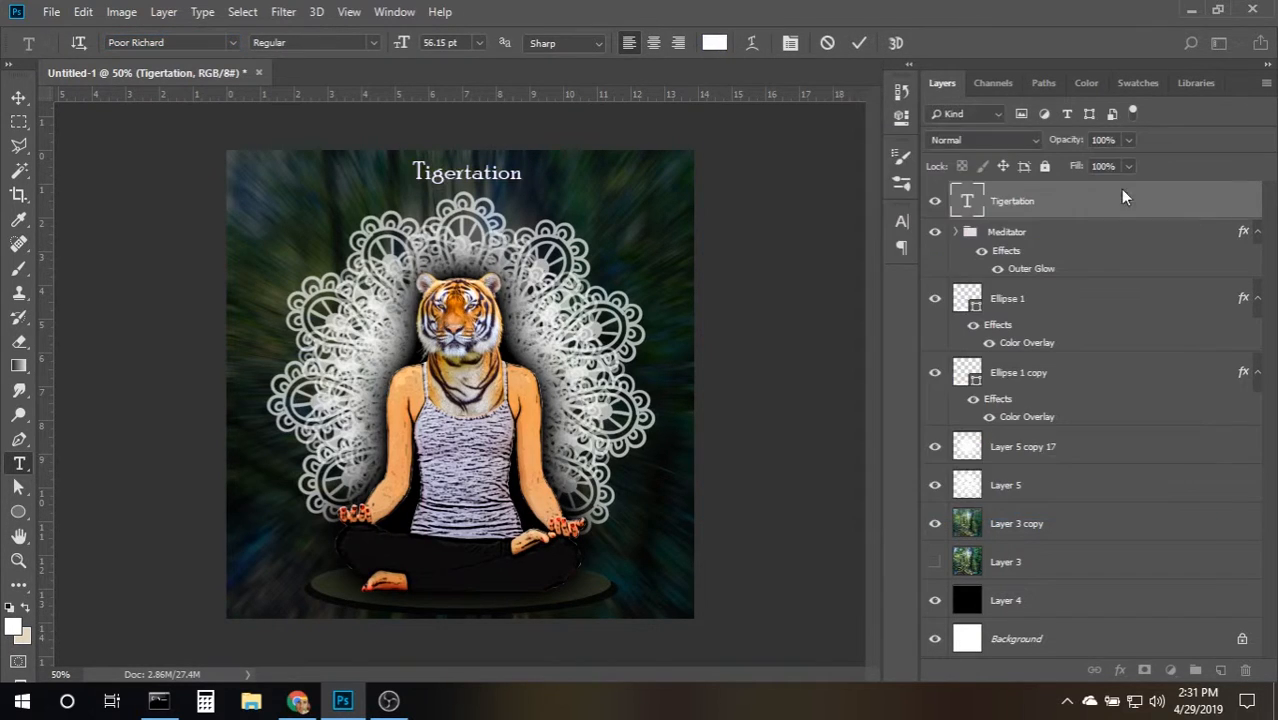
click(859, 42)
Lower the title slightly and scale it up proportionally to about 179% around its centre.
key(v)
drag(487, 182, 487, 190)
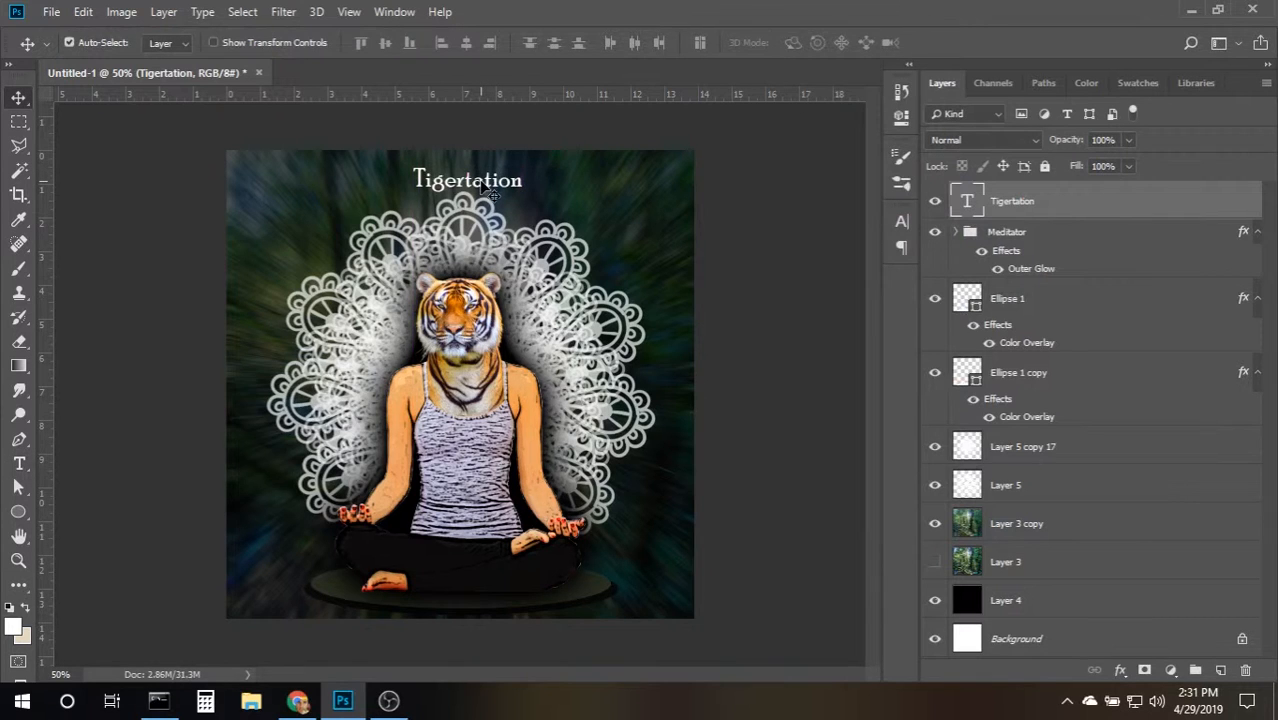
key(ctrl+t)
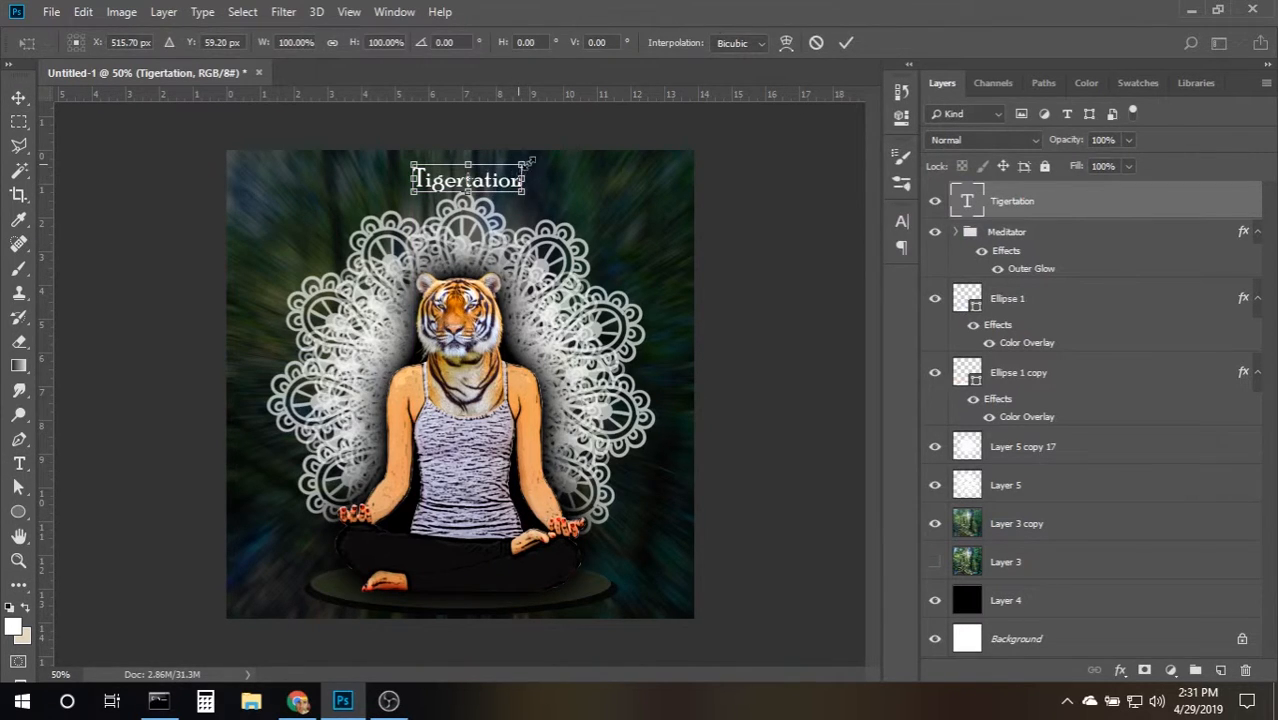
mouse_move(522, 163)
mouse_down()
mouse_move(566, 153)
mouse_move(535, 185)
mouse_up()
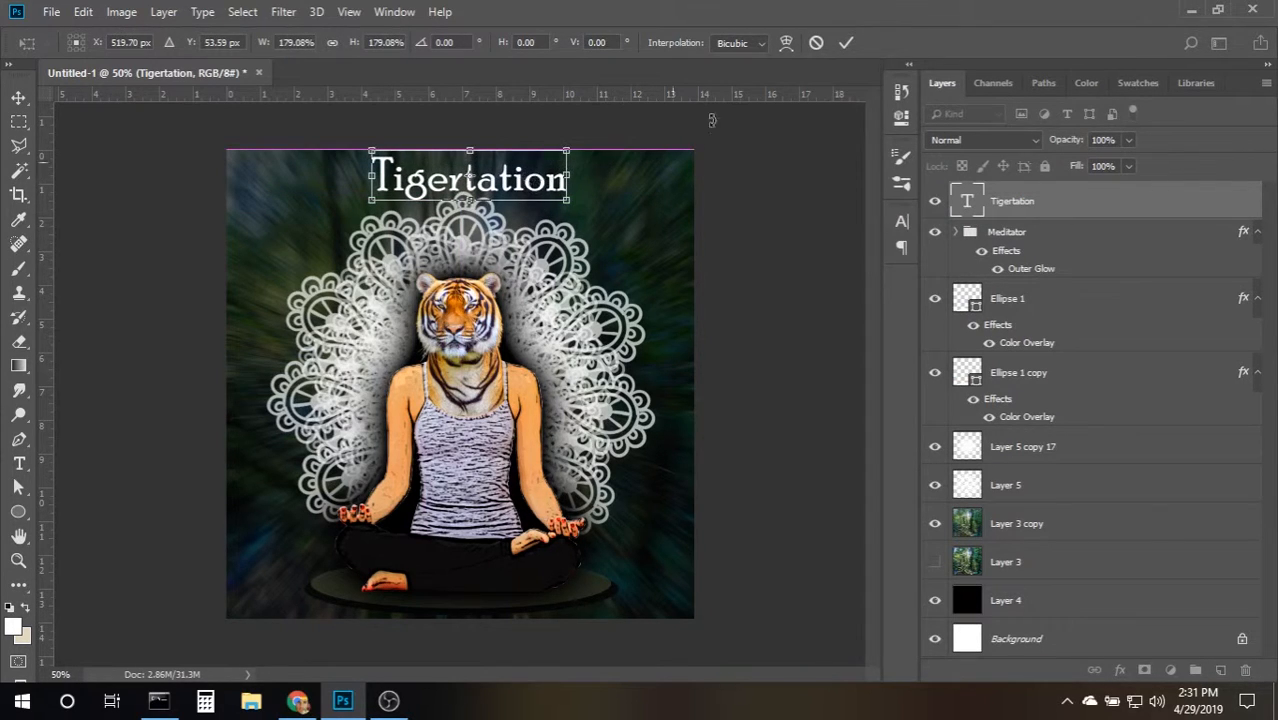
click(845, 43)
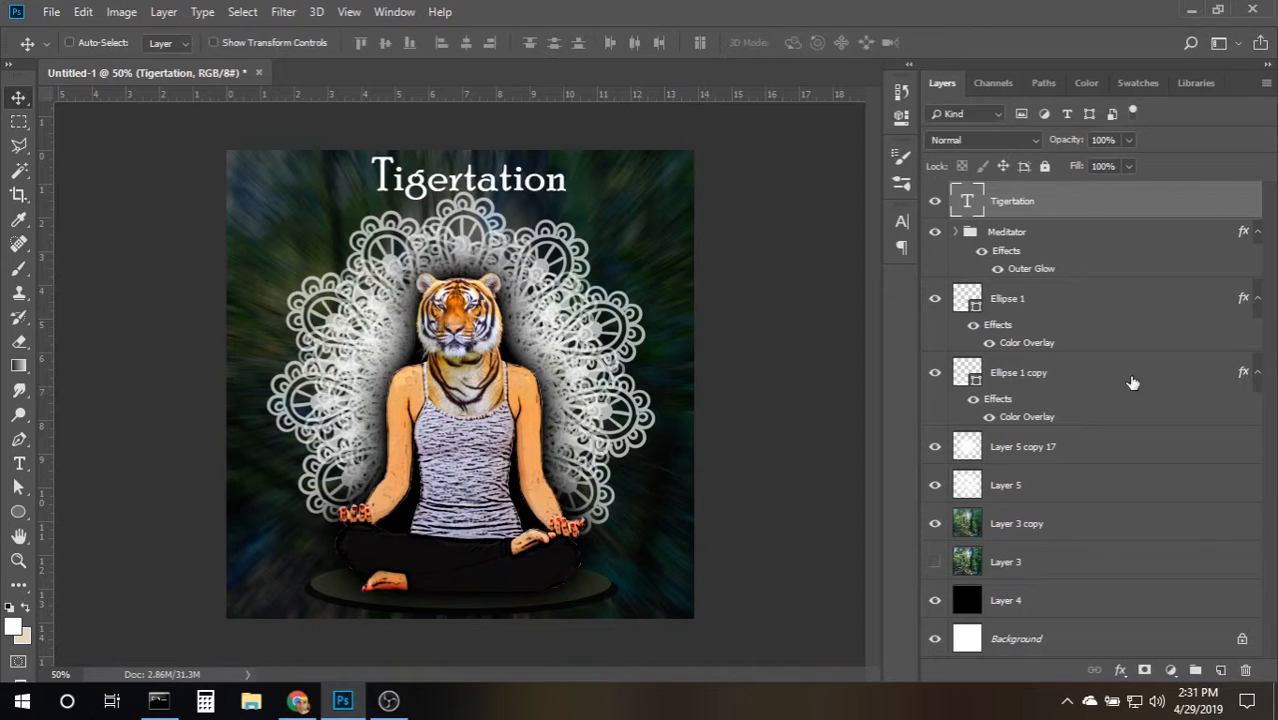
Group Layer 5 copy 17 and Layer 5 as "Design" and shift the group down to clear space beneath the title.
click(1168, 457)
shift+click(1170, 487)
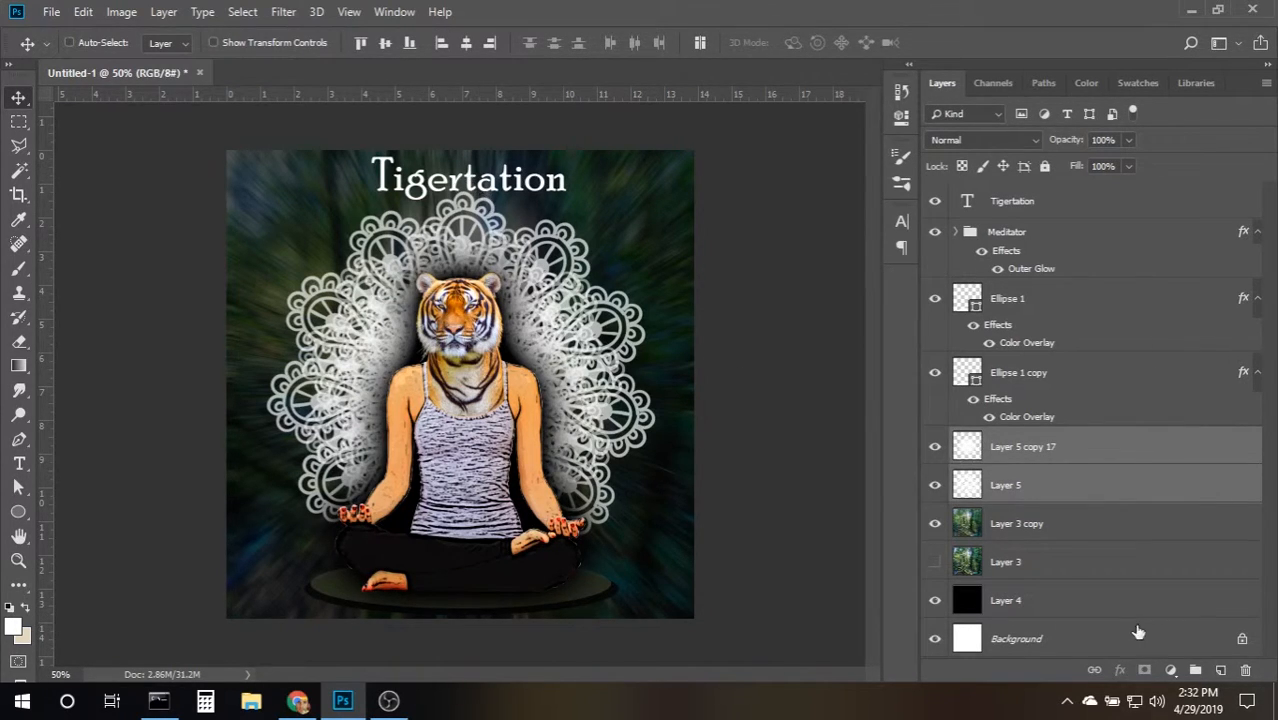
click(1195, 670)
double_click(1017, 440)
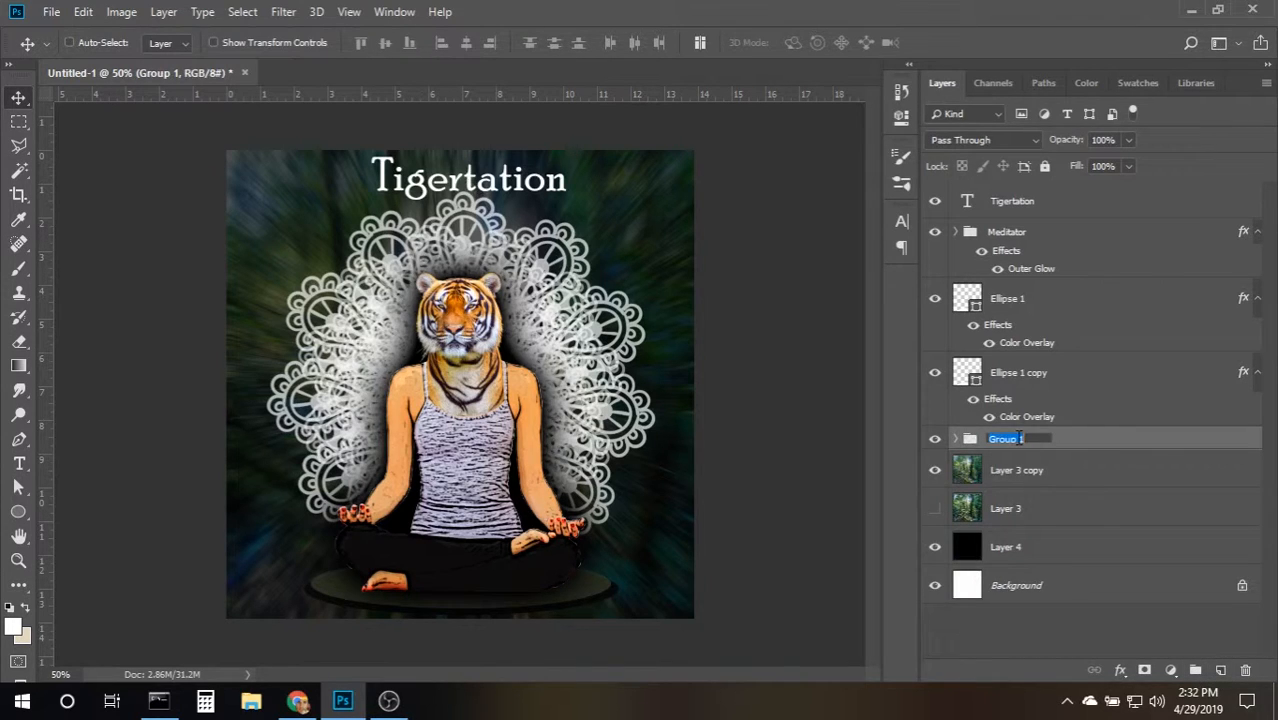
text(Design)
key(Return)
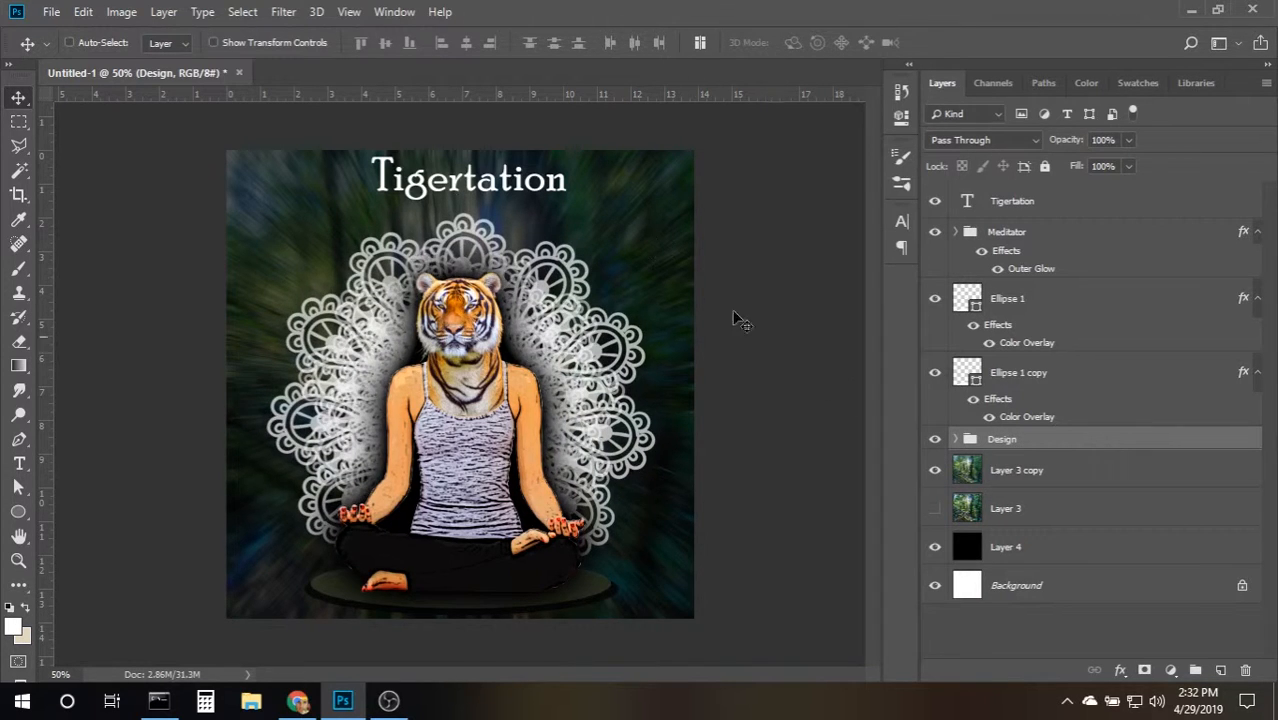
drag(504, 179, 505, 188)
key(z)
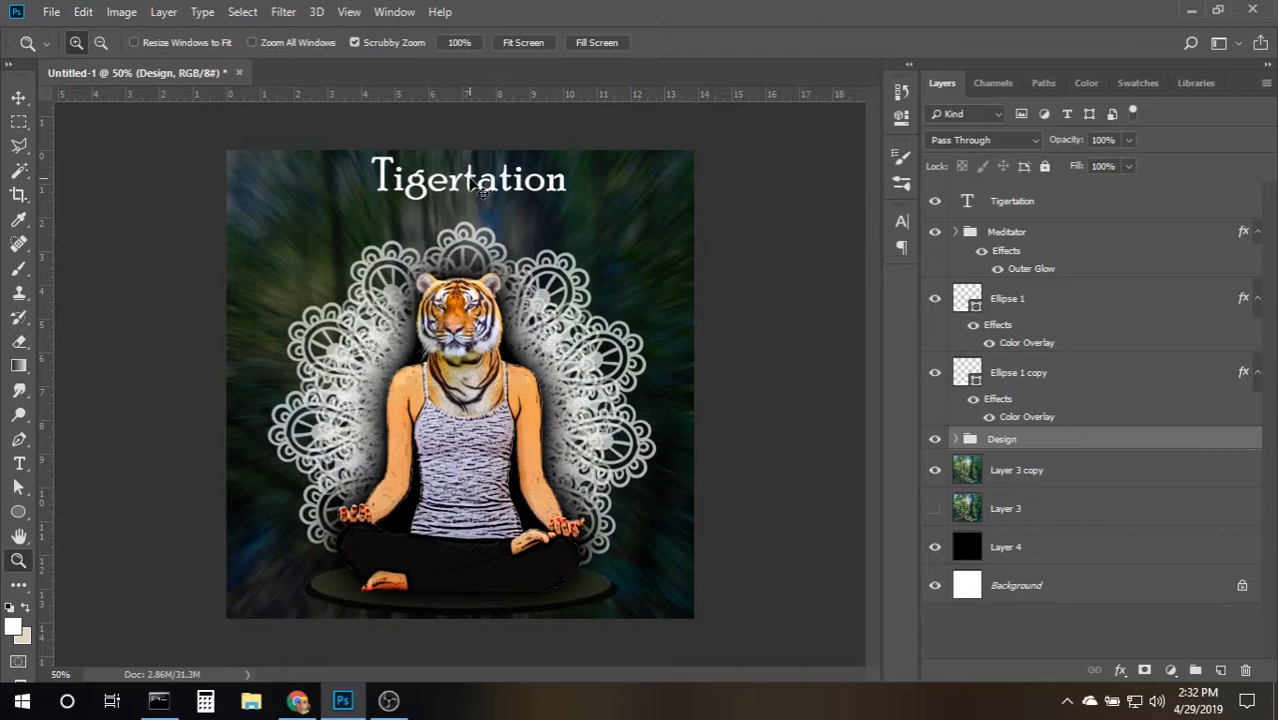
Nudge the "Tigertation" title down into the gap above the mandala and slightly to the left.
click(19, 97)
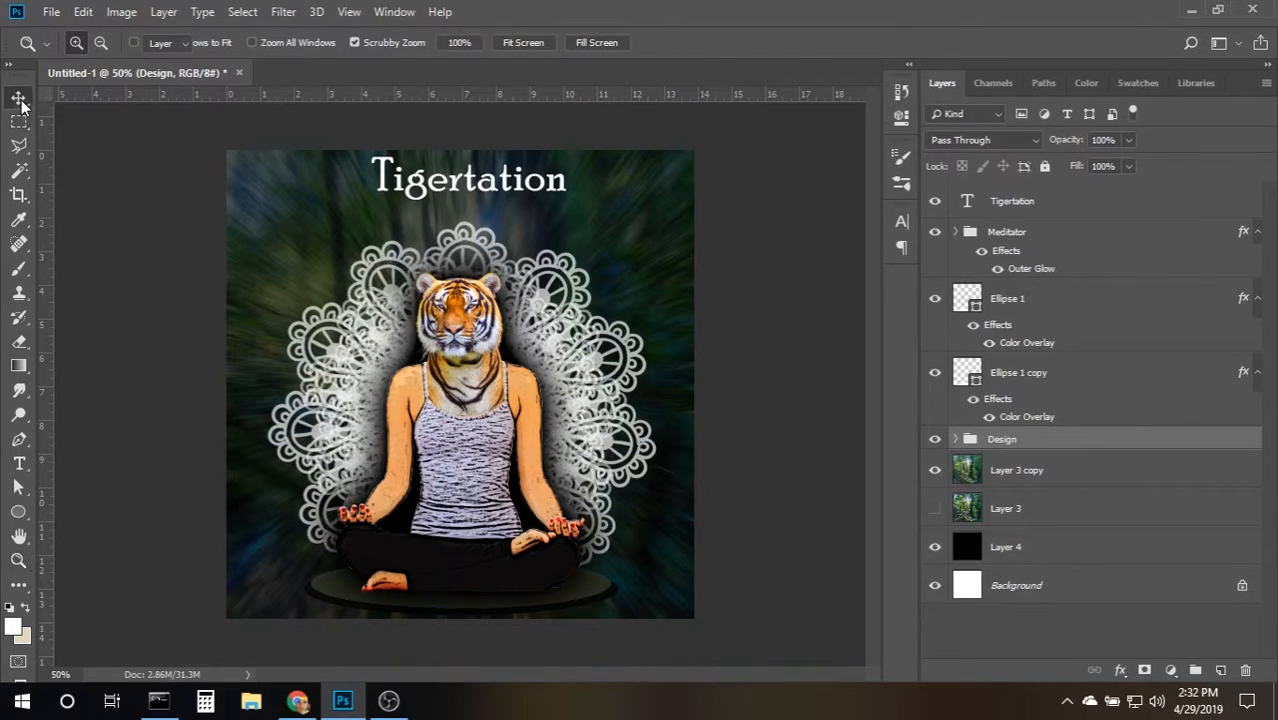
click(982, 188)
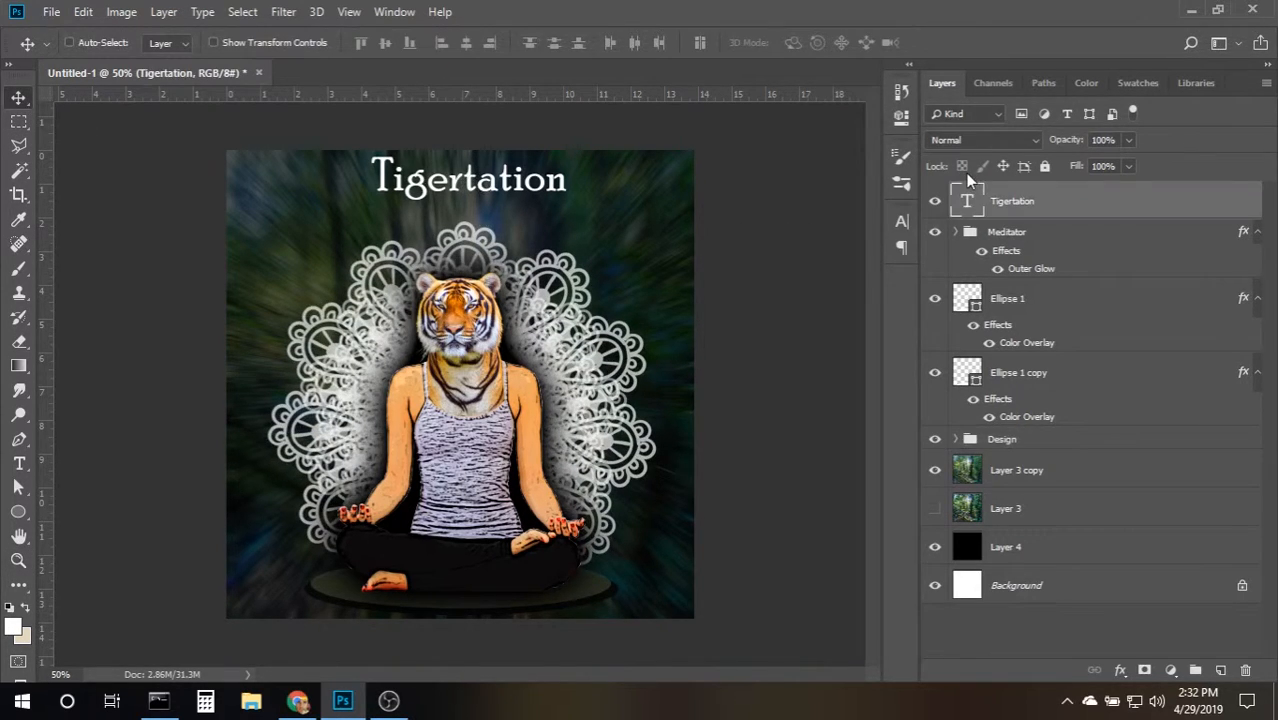
key(shift+Down)
key(shift+Down)
key(Left)
key(Left)
key(Left)
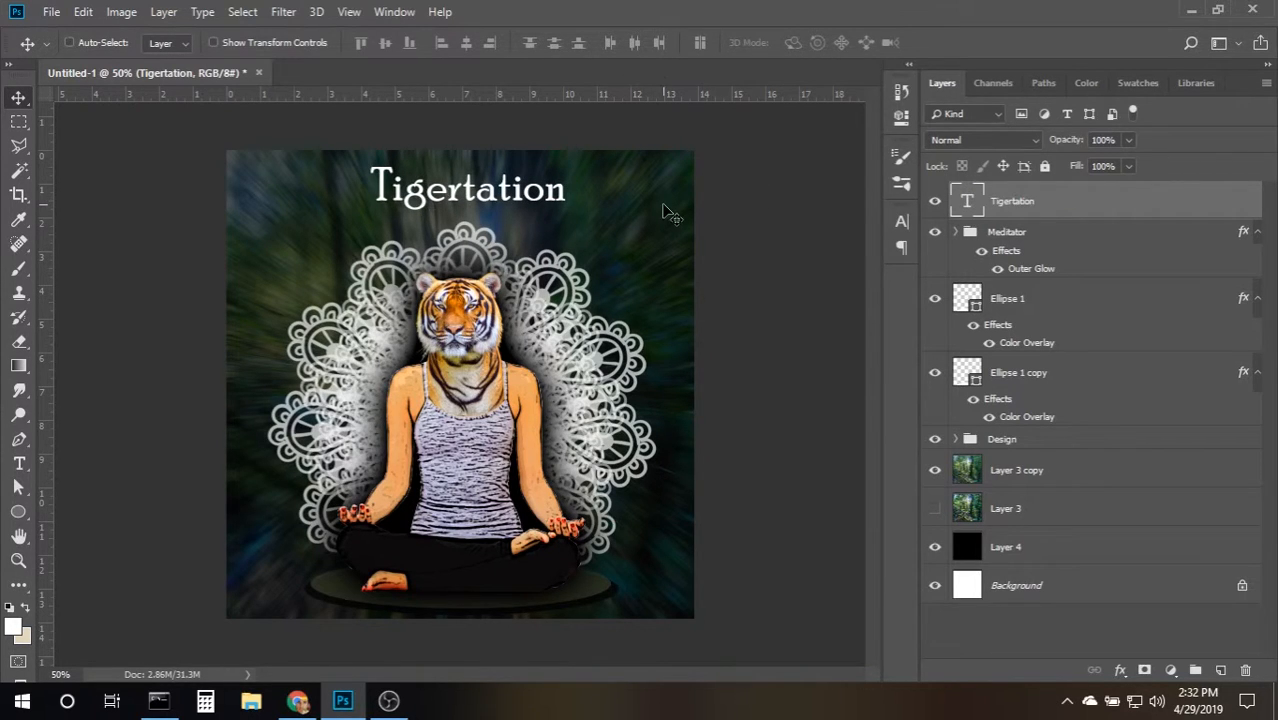
key(Left)
key(Right)
Add a black outer glow to the title with 100% opacity, 0% spread and a size of 51 px.
double_click(1093, 217)
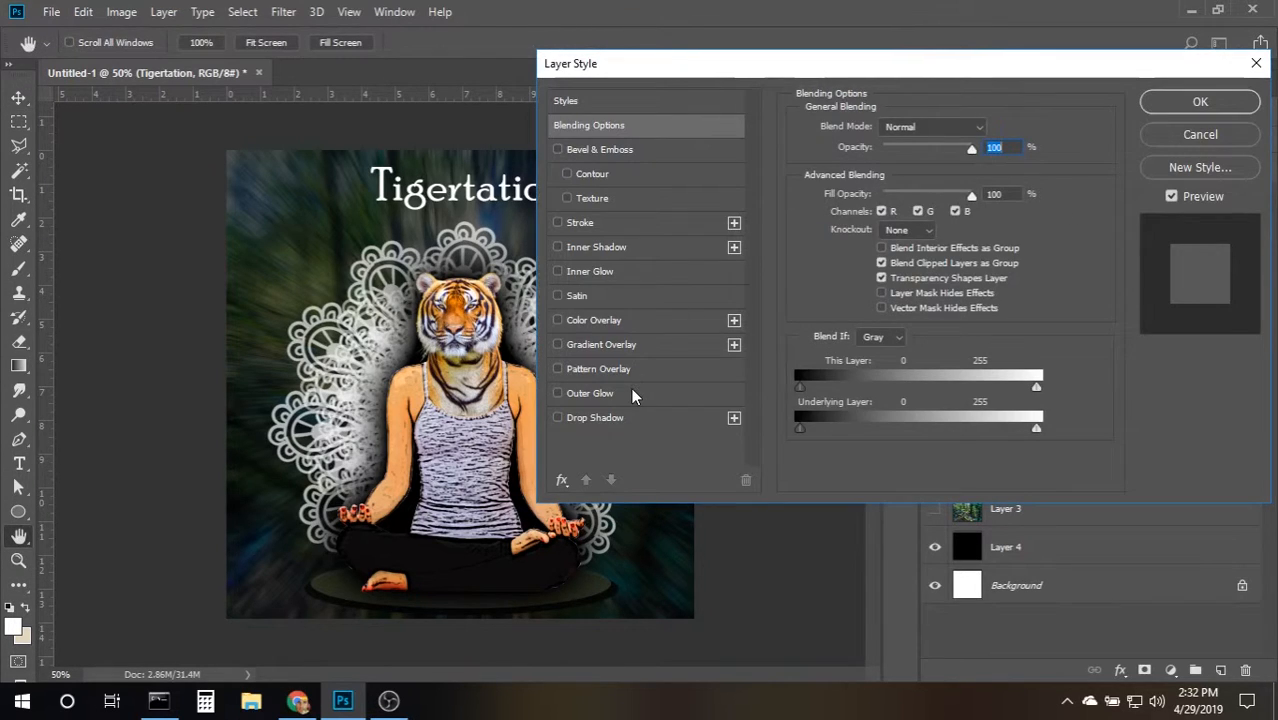
click(632, 390)
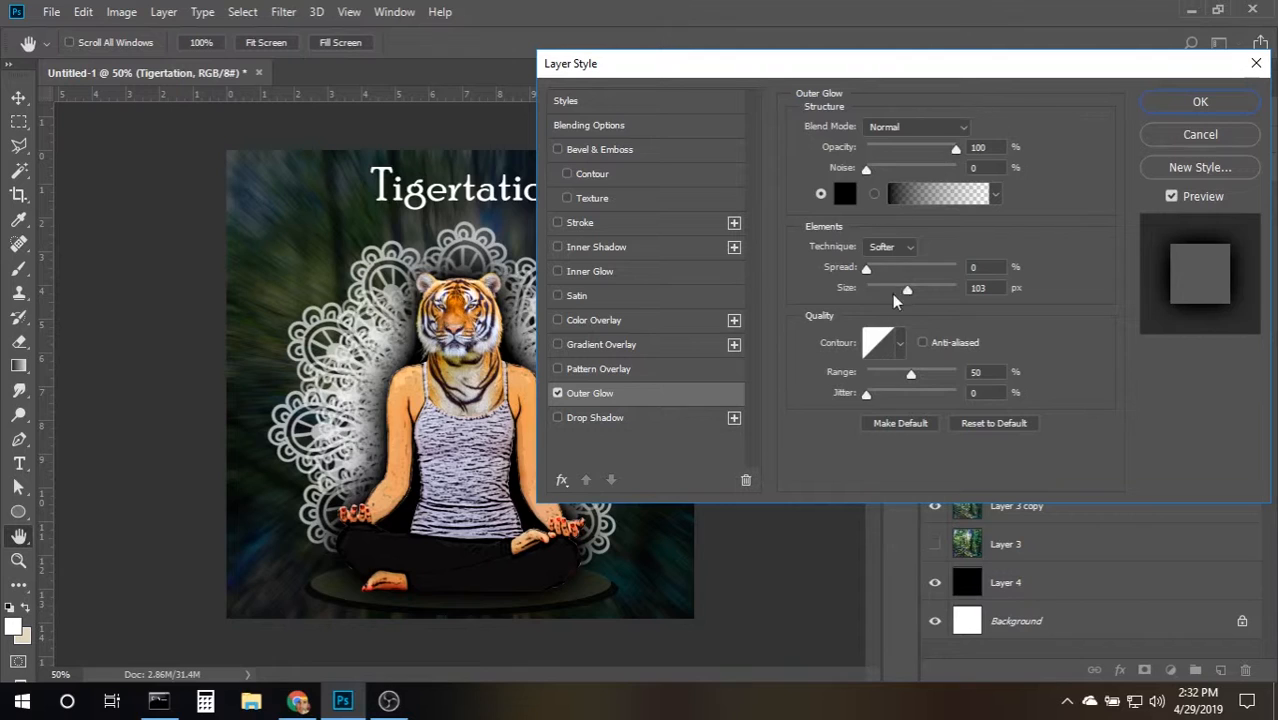
drag(907, 292, 882, 290)
click(864, 271)
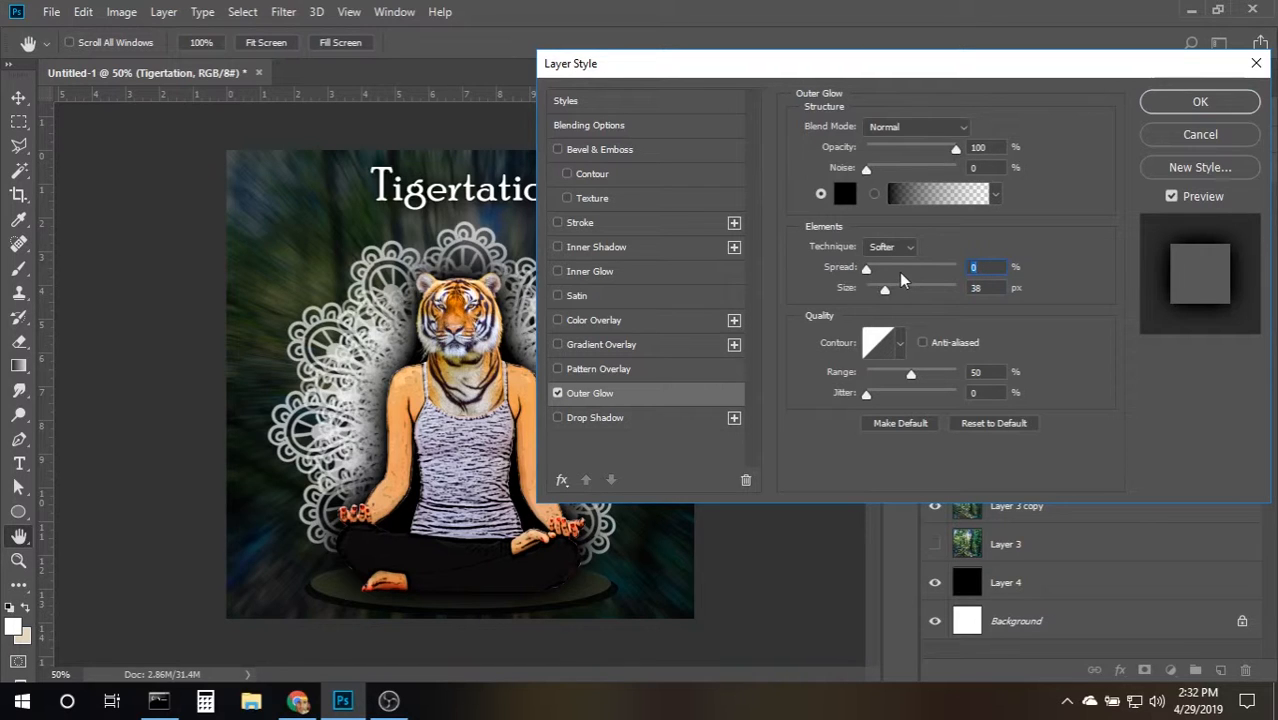
click(889, 291)
click(1170, 102)
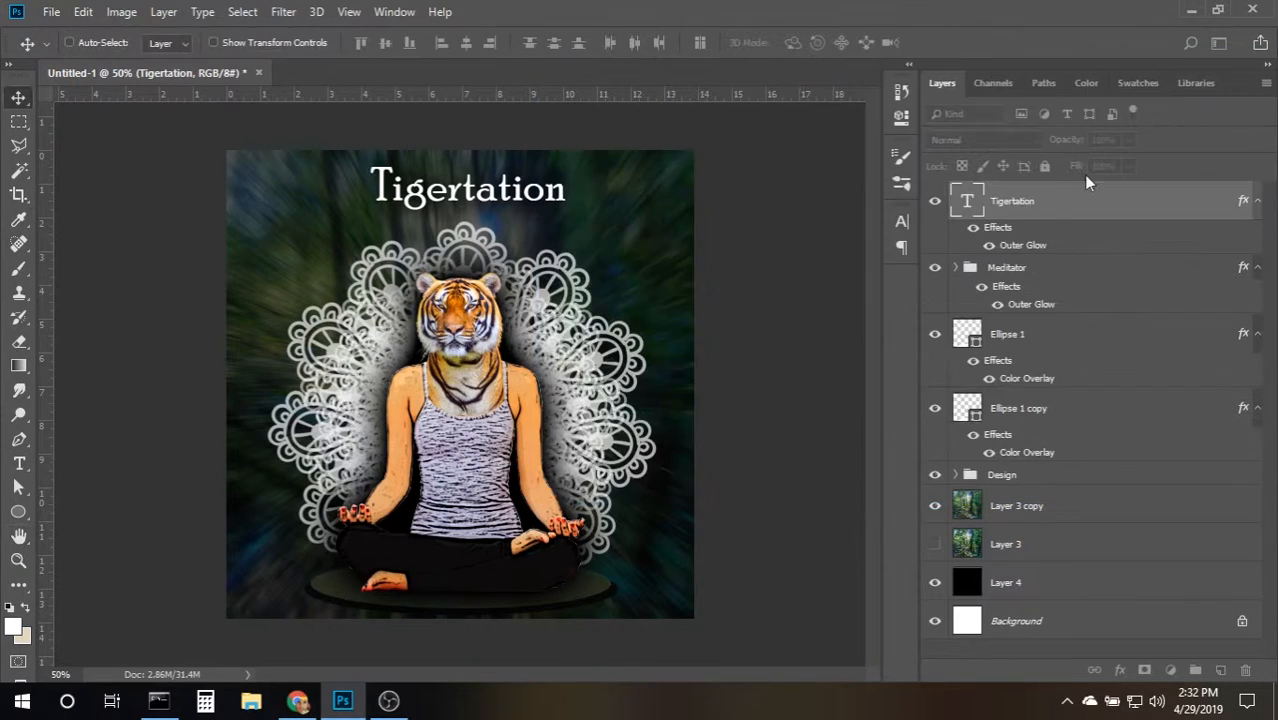
Try an orange (be6d19) sampled from the tiger's face as the title's outer glow colour.
double_click(1012, 250)
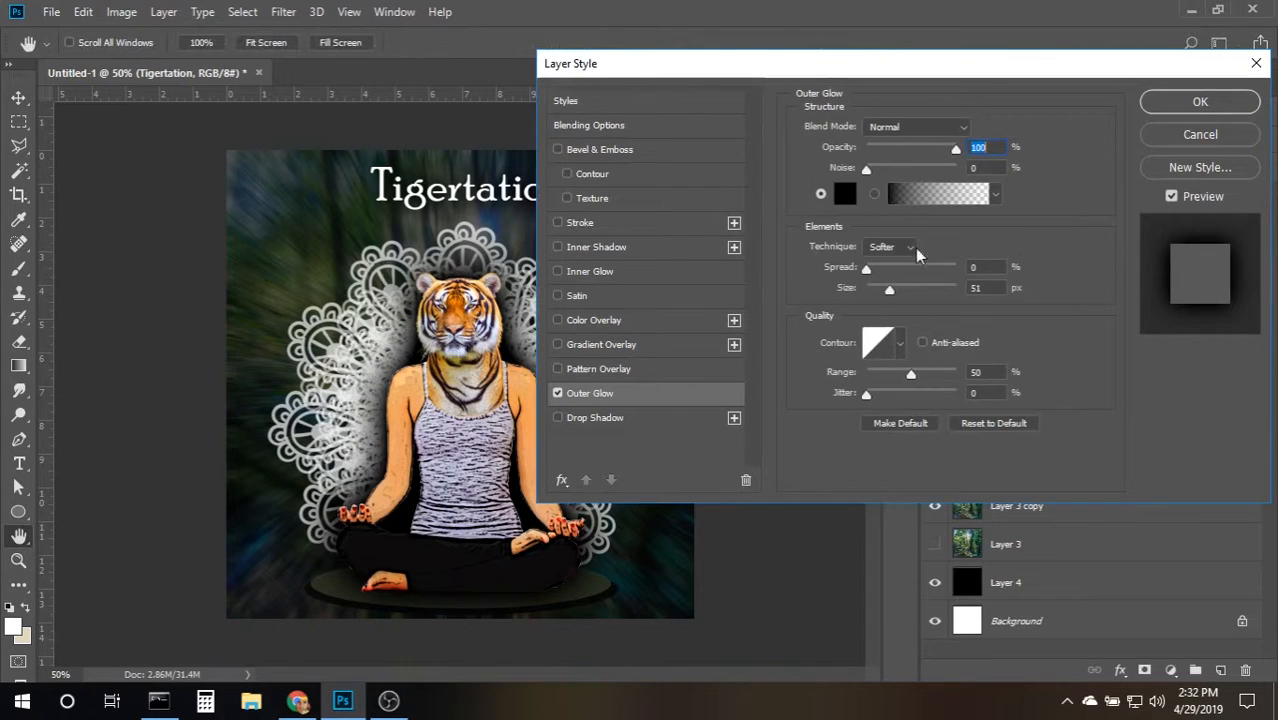
click(845, 193)
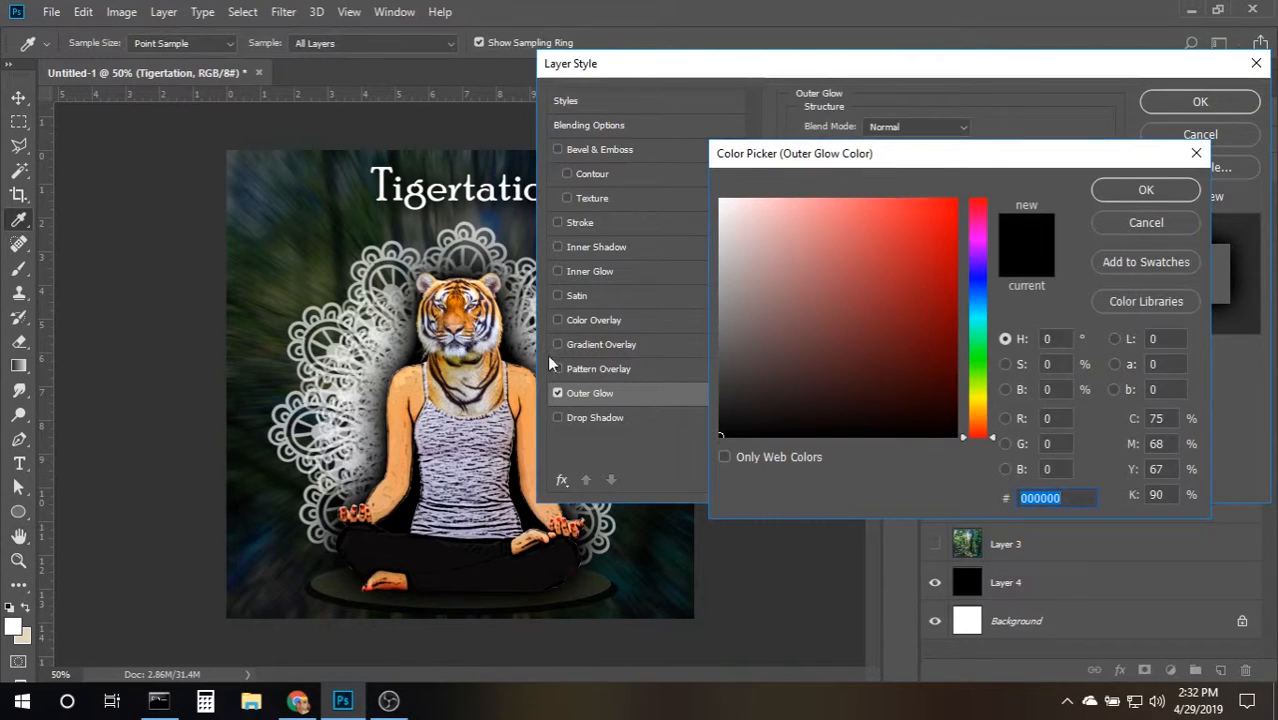
click(470, 312)
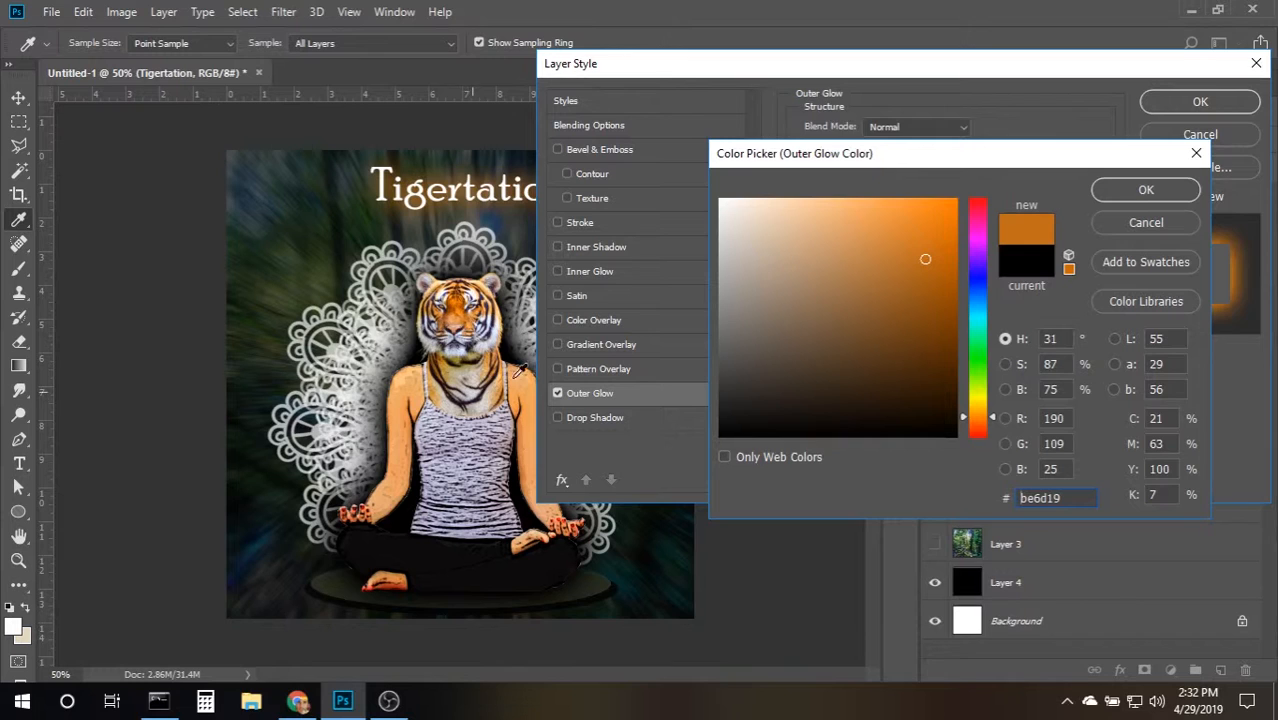
click(1116, 224)
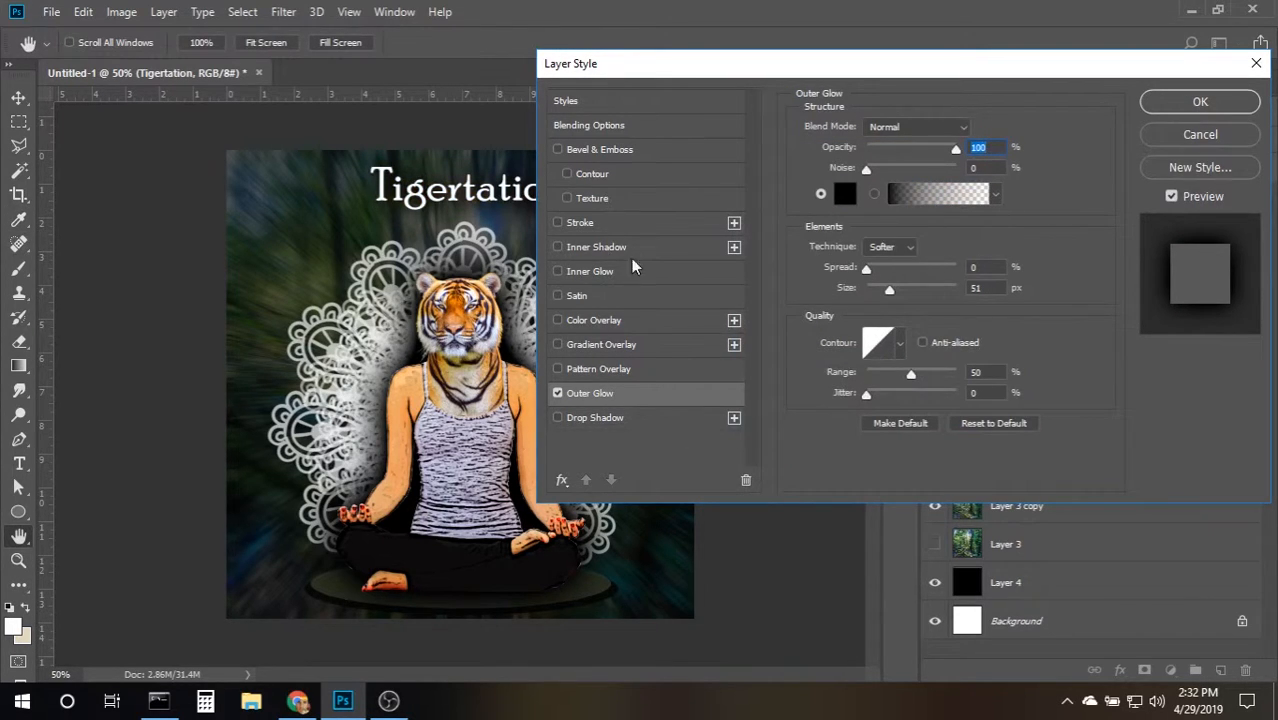
Add a Normal, 100% opacity colour overlay to the title in light orange (eca265) sampled from the woman's shoulder.
click(647, 330)
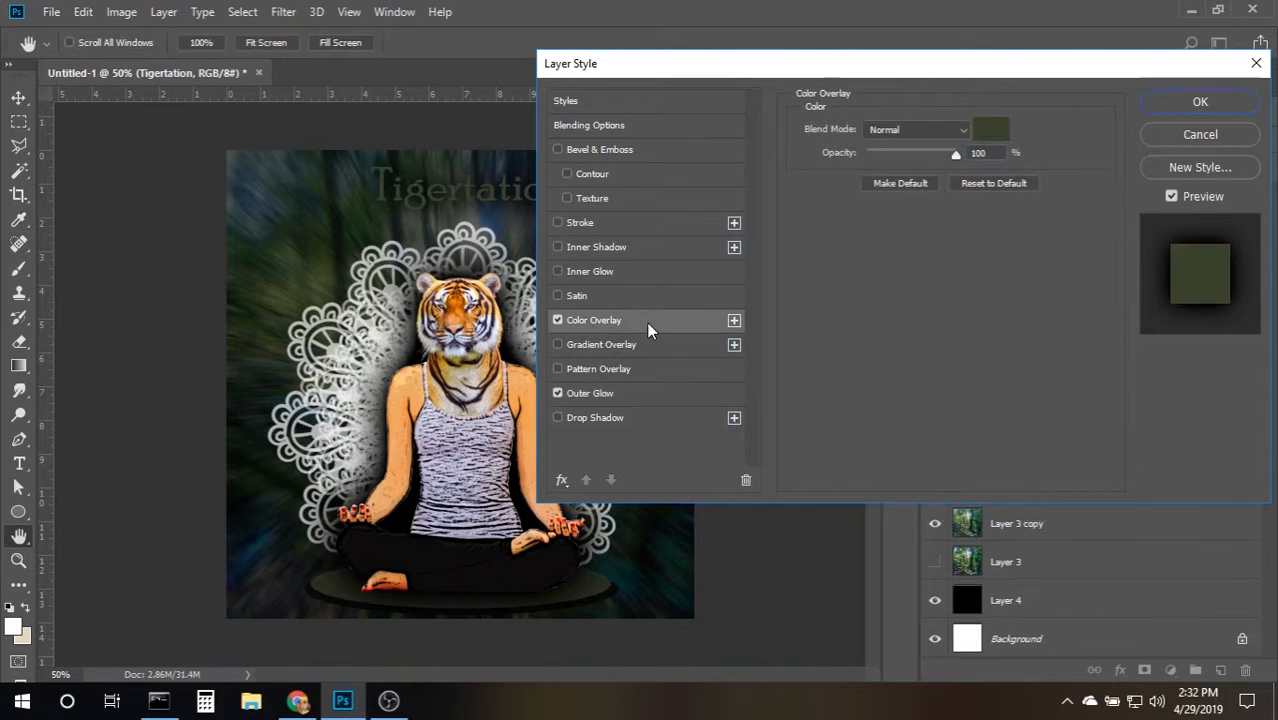
click(997, 127)
click(479, 313)
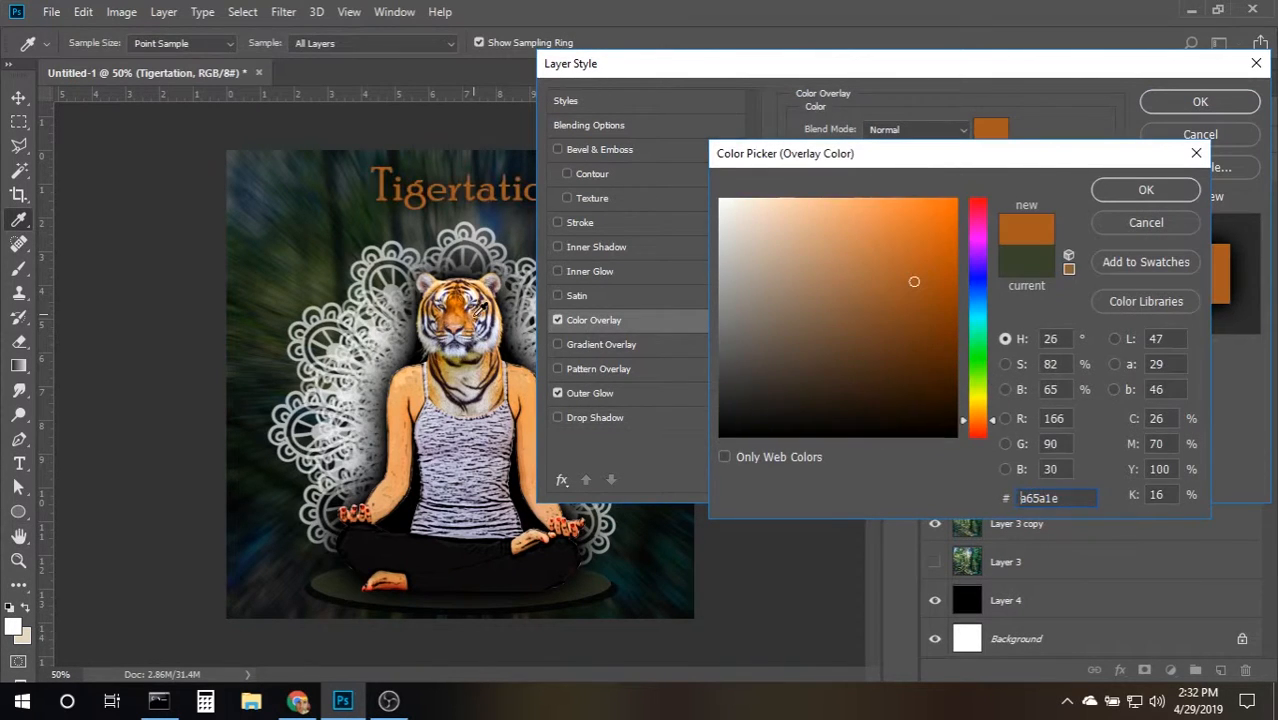
click(505, 374)
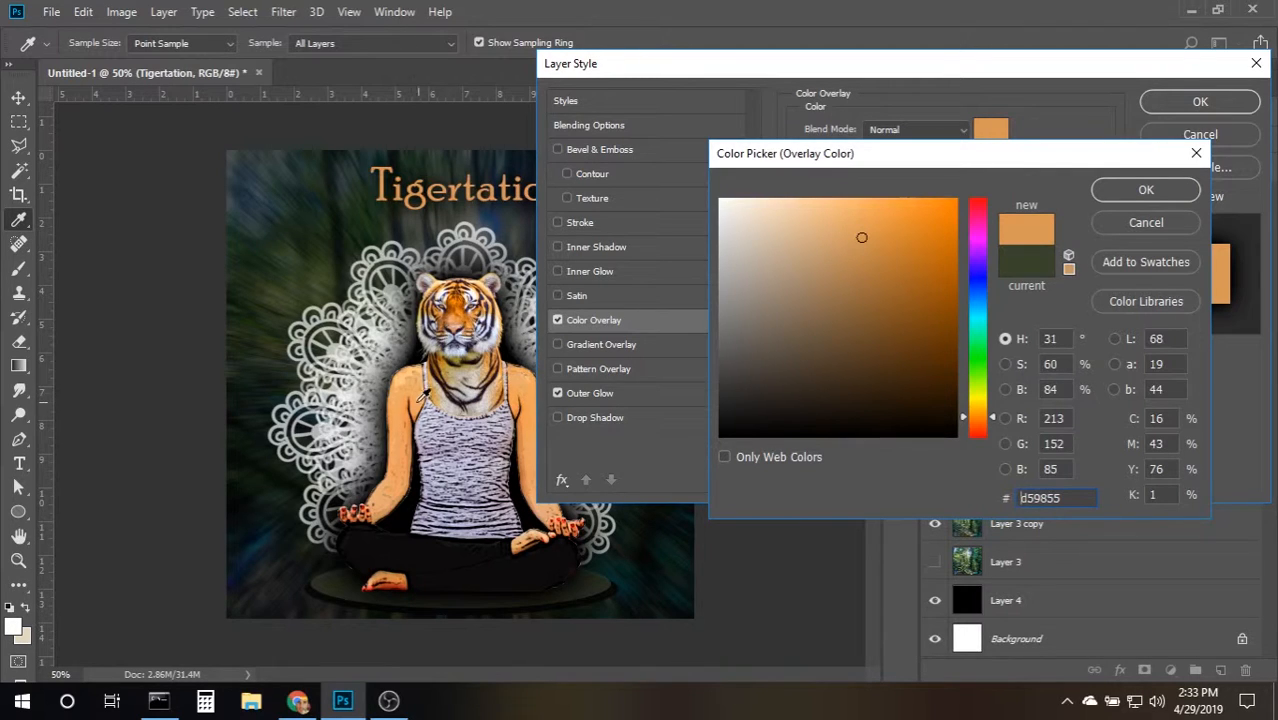
click(418, 396)
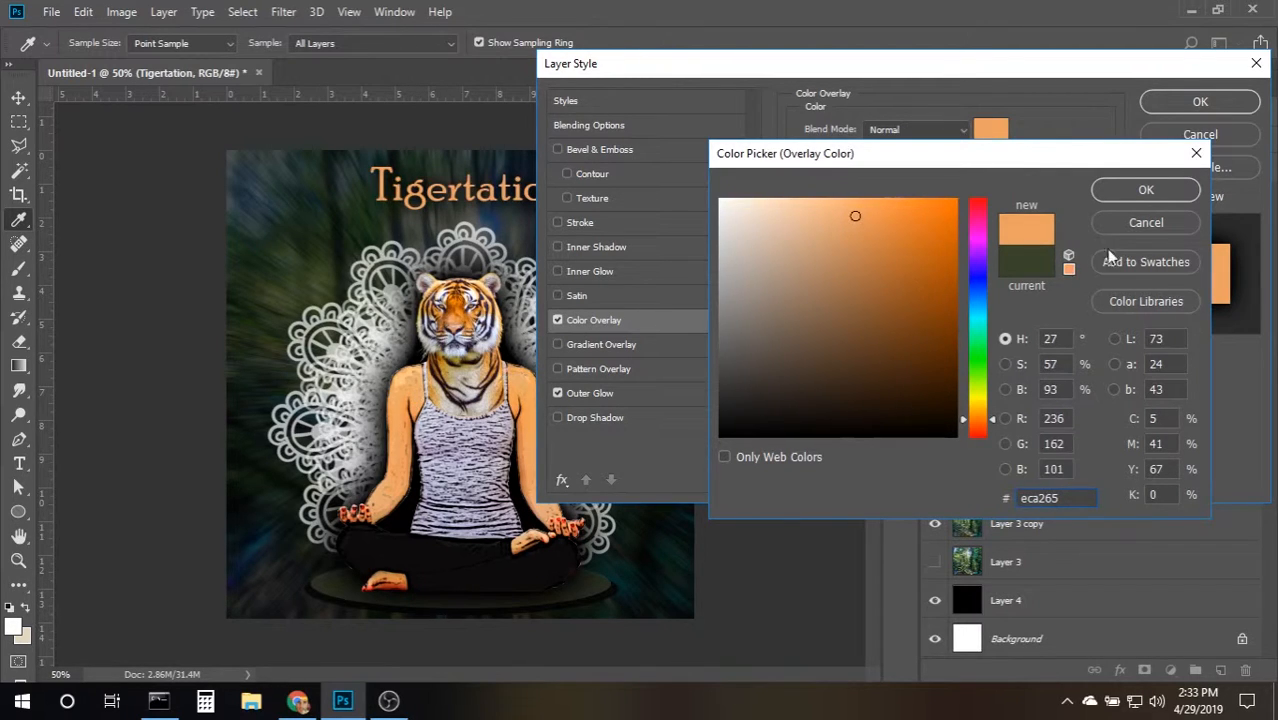
click(1158, 194)
click(1176, 100)
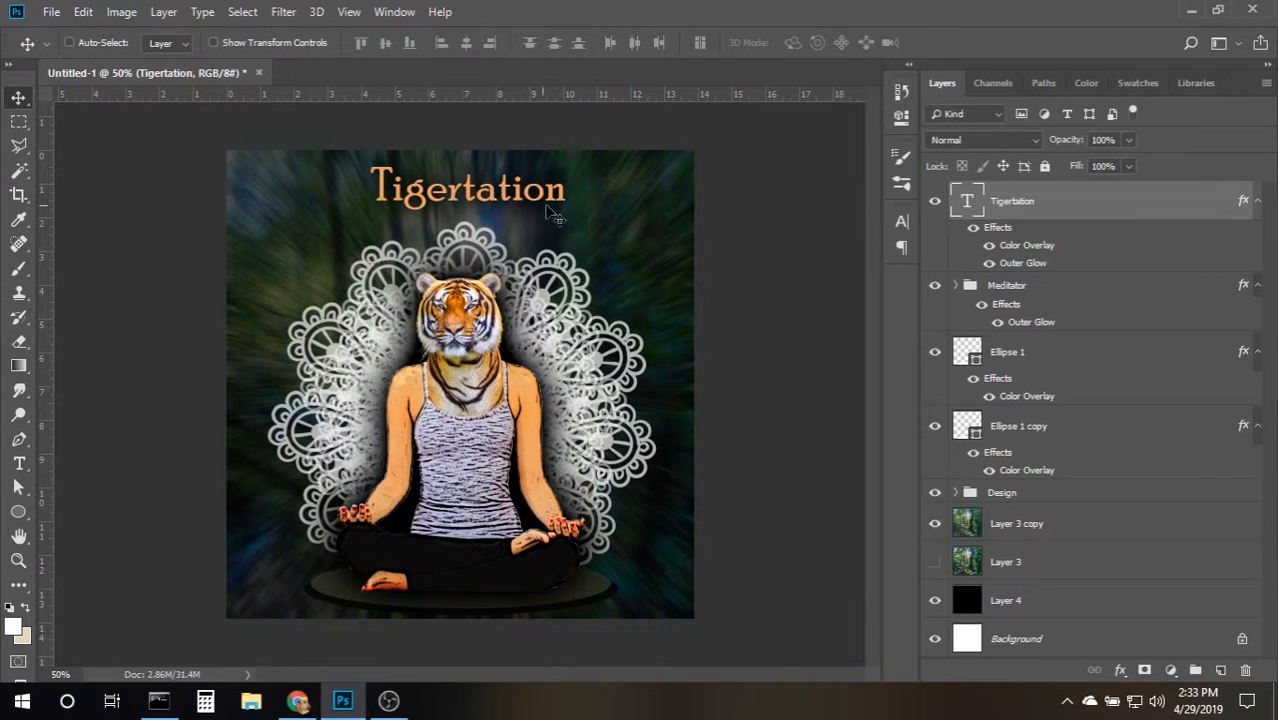
Compare the title with and without its outer glow, keep the glow on and hide the colour overlay.
click(988, 265)
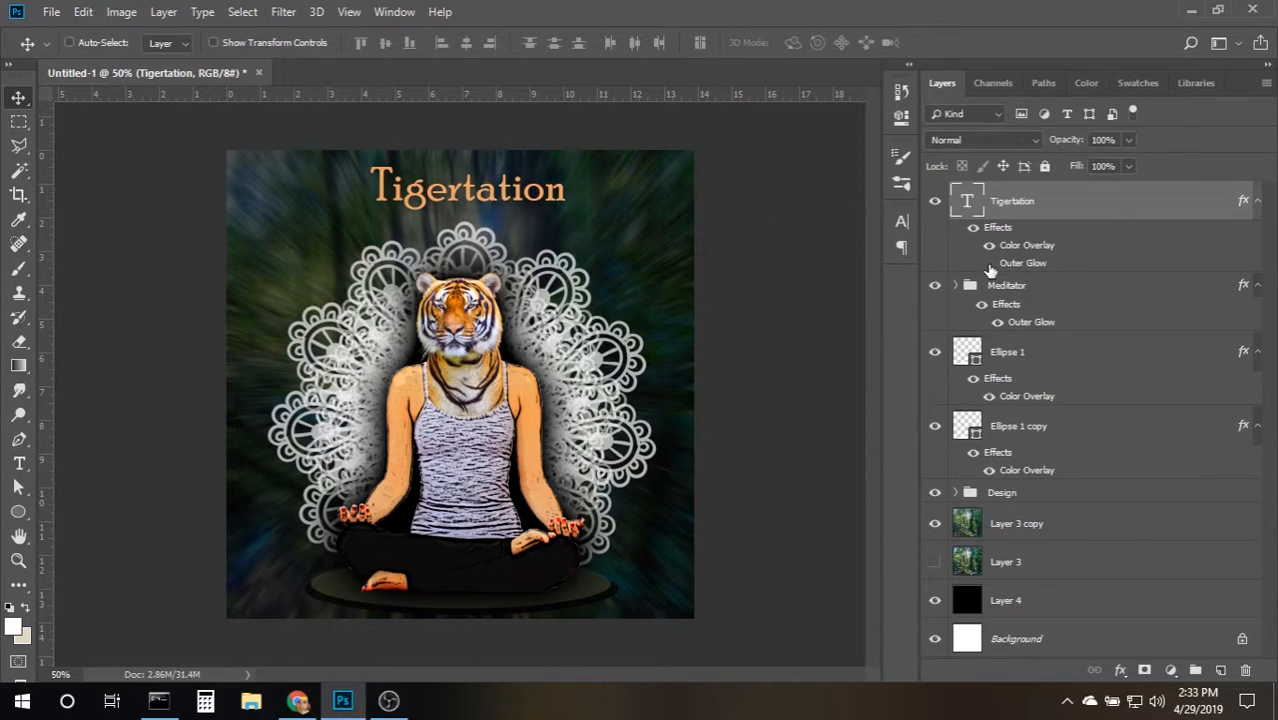
click(988, 263)
click(989, 245)
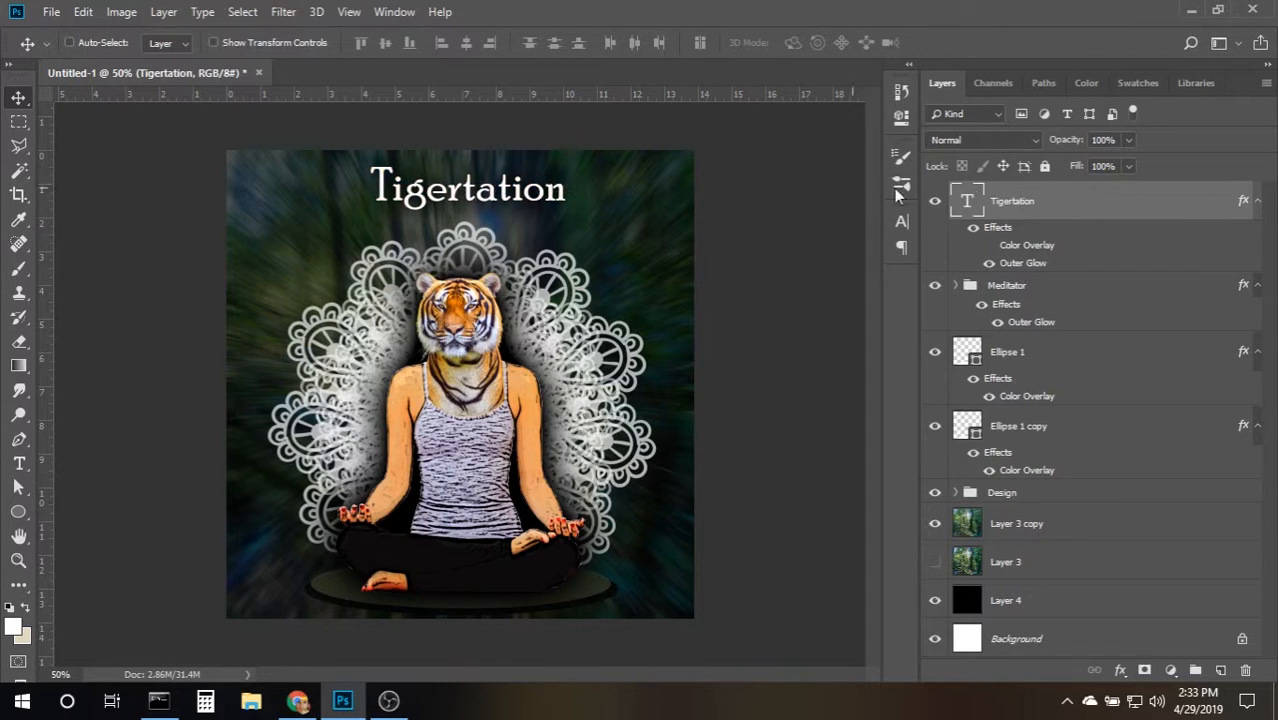
Warp the "Tigertation" title with a horizontal Arc style at a bend of +29%.
double_click(970, 203)
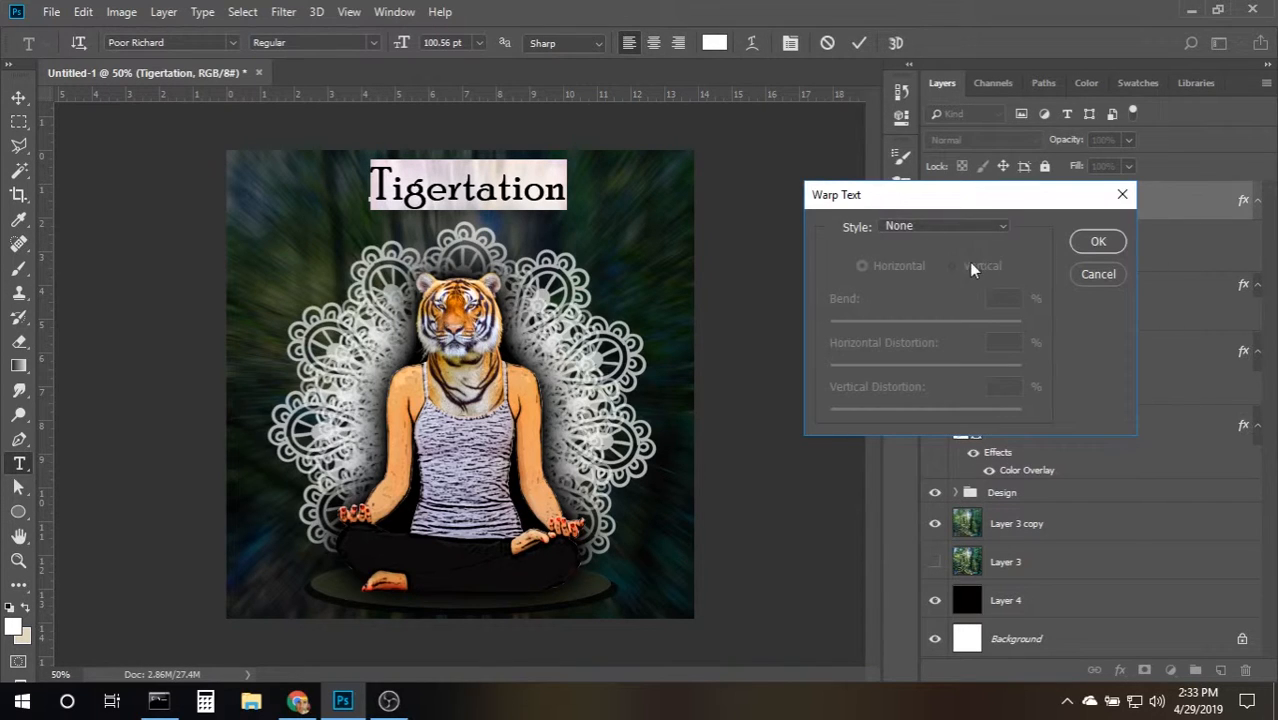
click(965, 226)
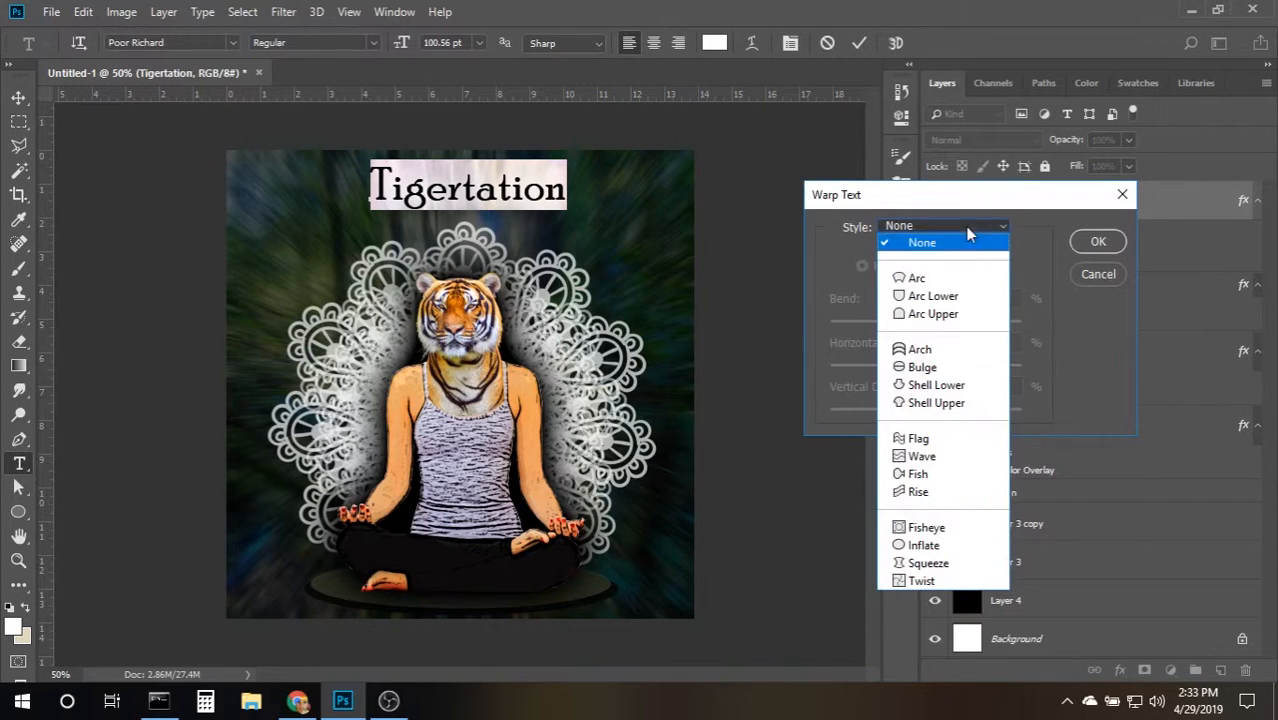
click(956, 278)
drag(972, 322, 955, 328)
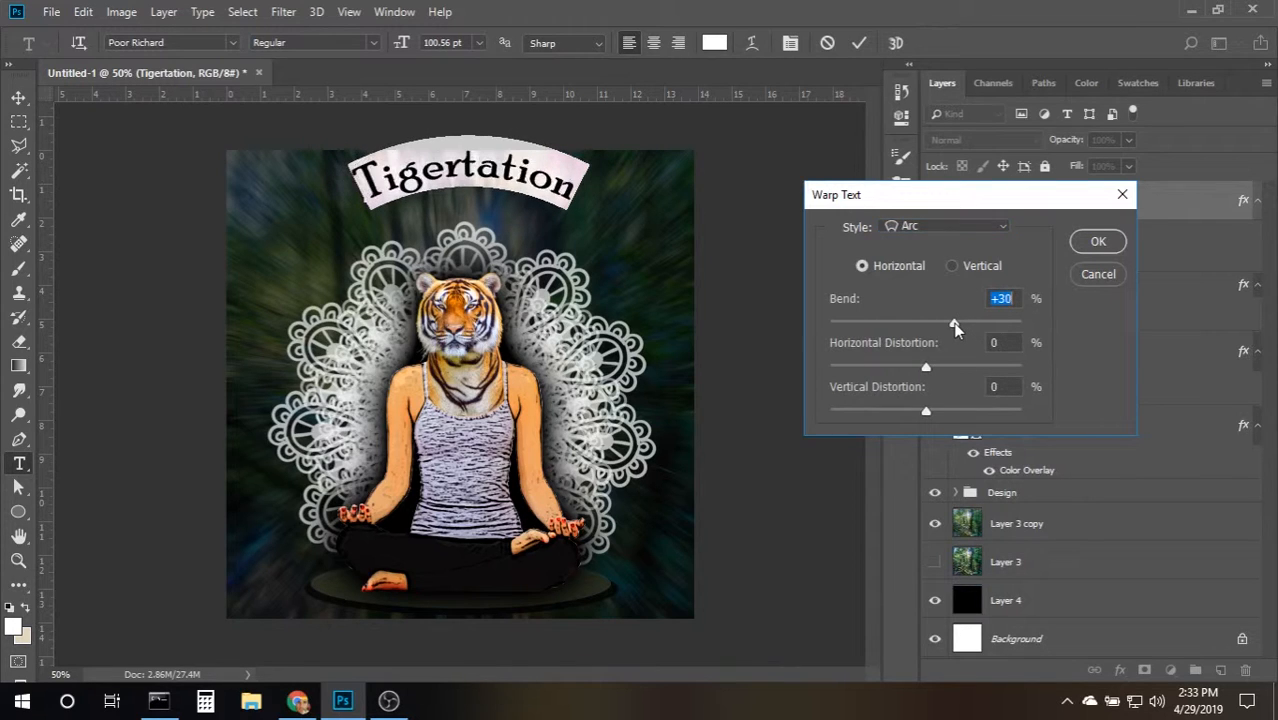
click(1081, 242)
click(859, 43)
key(v)
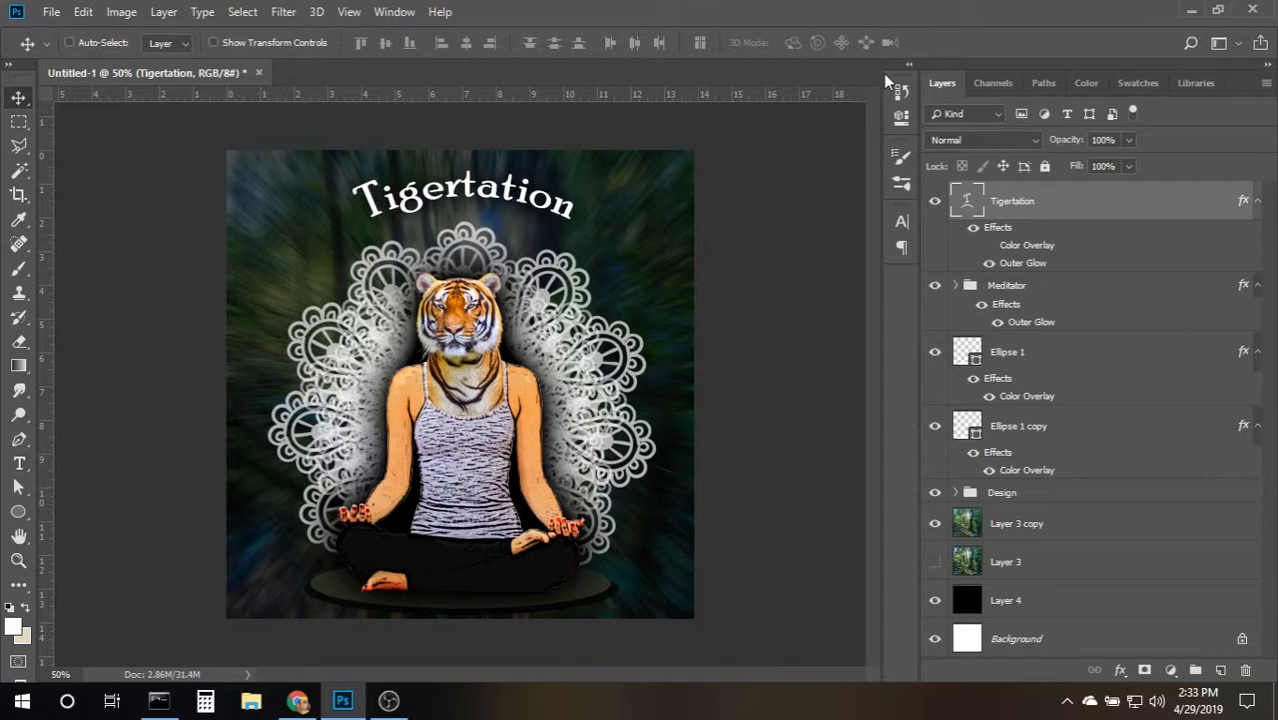
Reduce the bend of the title's Arc warp slightly for a gentler curve above the mandala.
double_click(966, 200)
click(790, 43)
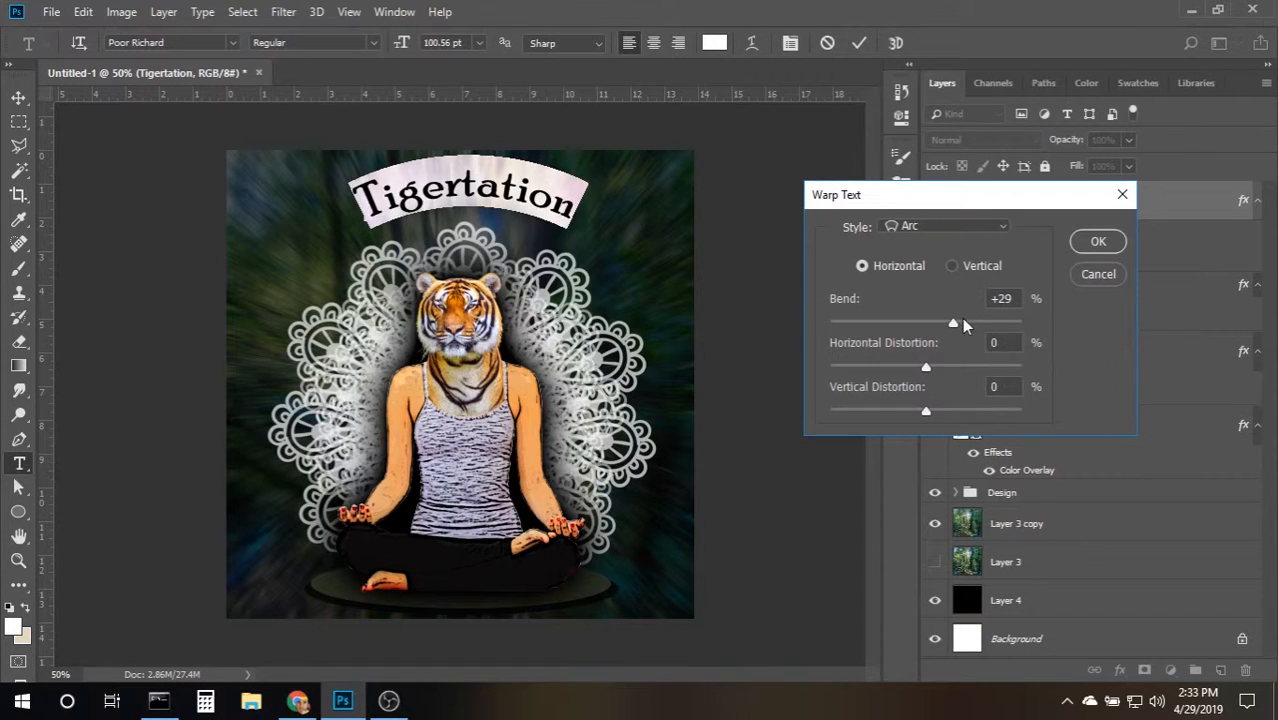
drag(952, 323, 944, 322)
click(1098, 241)
click(859, 45)
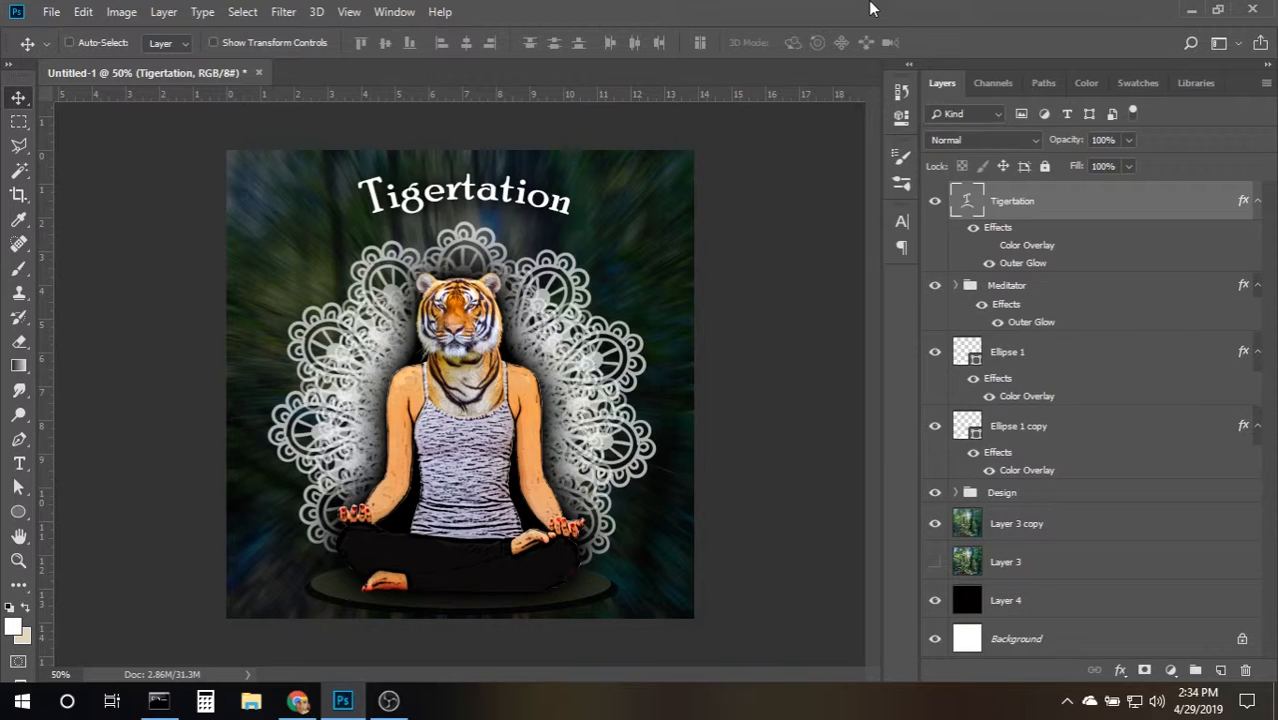
click(20, 147)
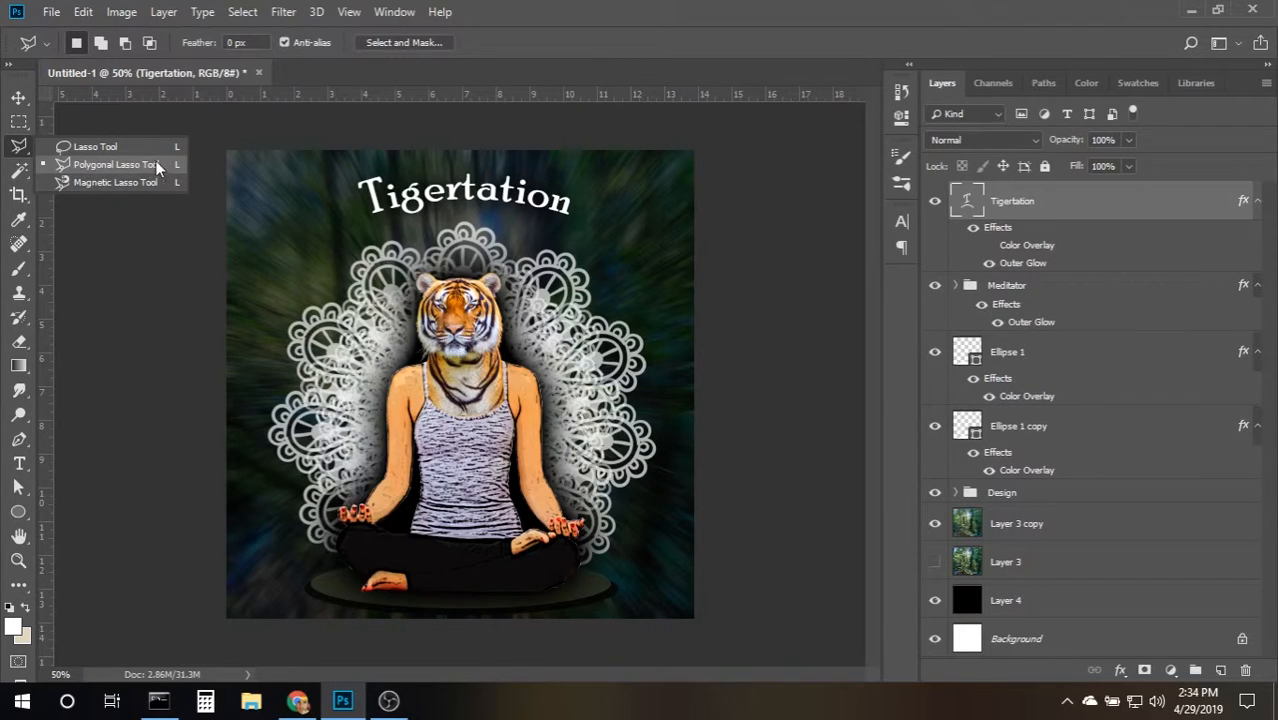
click(762, 30)
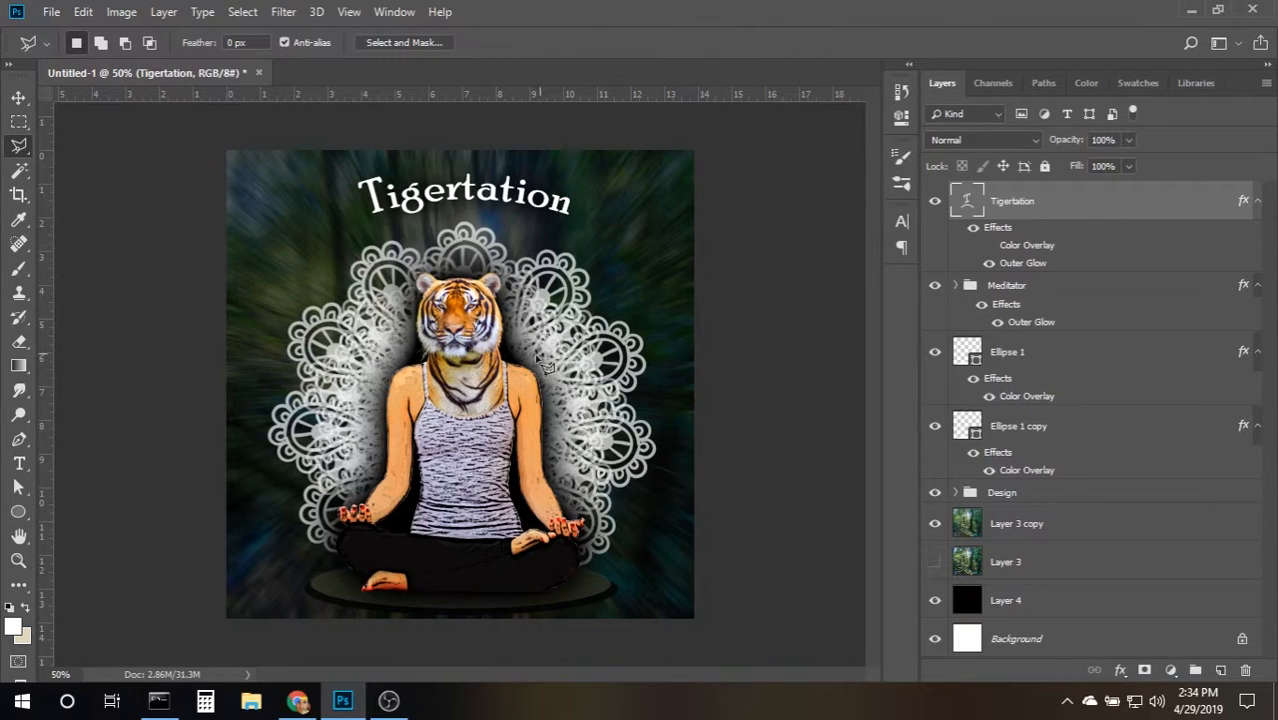
Look through the file formats offered for saving the composite, such as JPEG, and leave without saving.
click(50, 12)
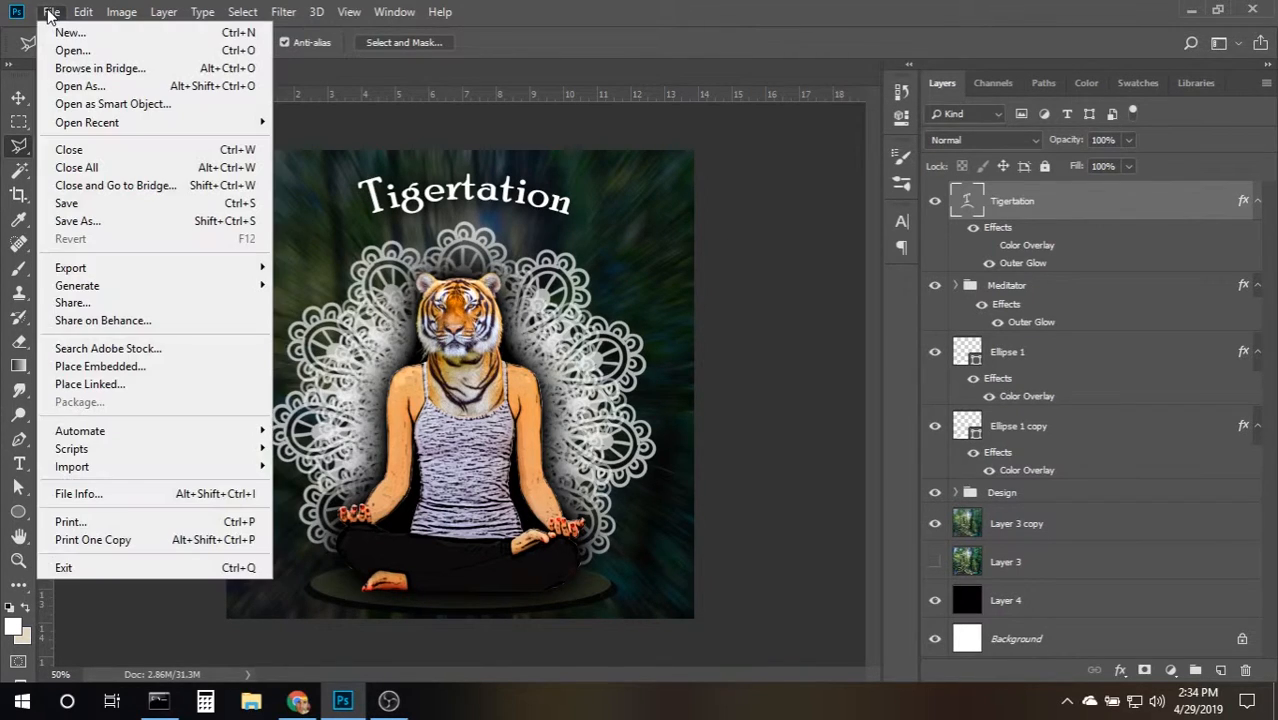
click(155, 230)
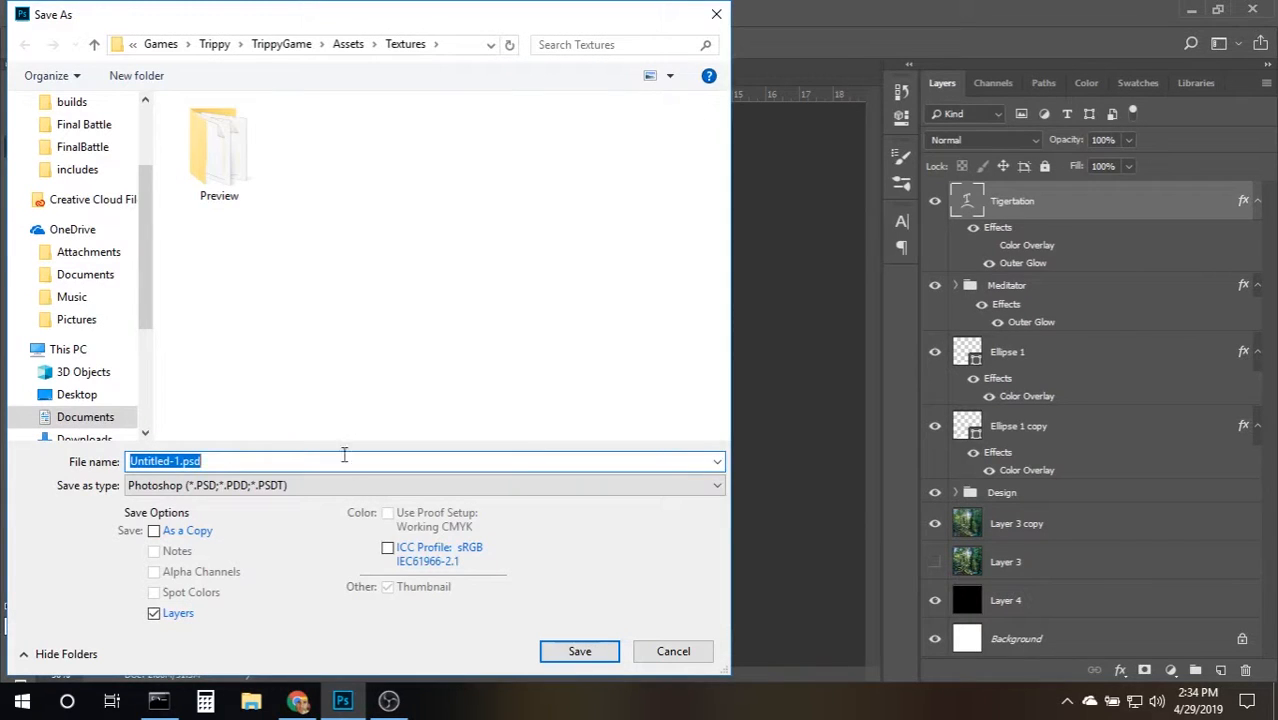
click(335, 487)
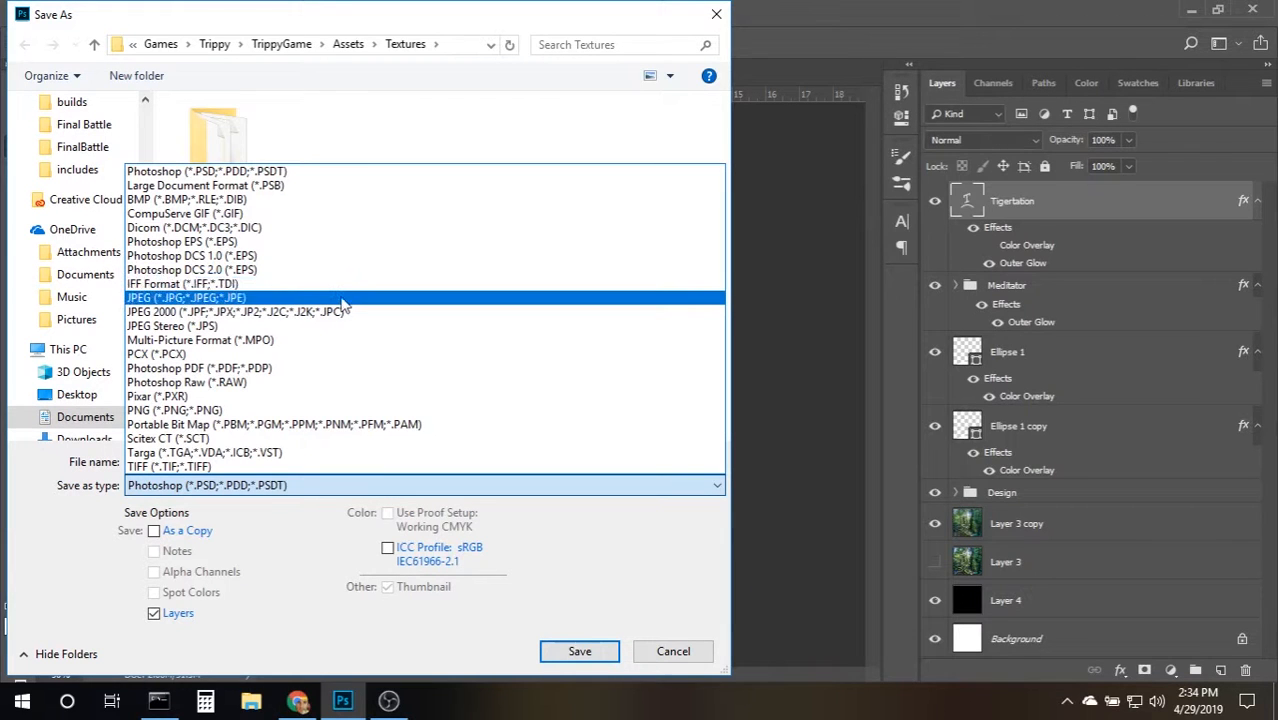
click(716, 14)
click(716, 14)
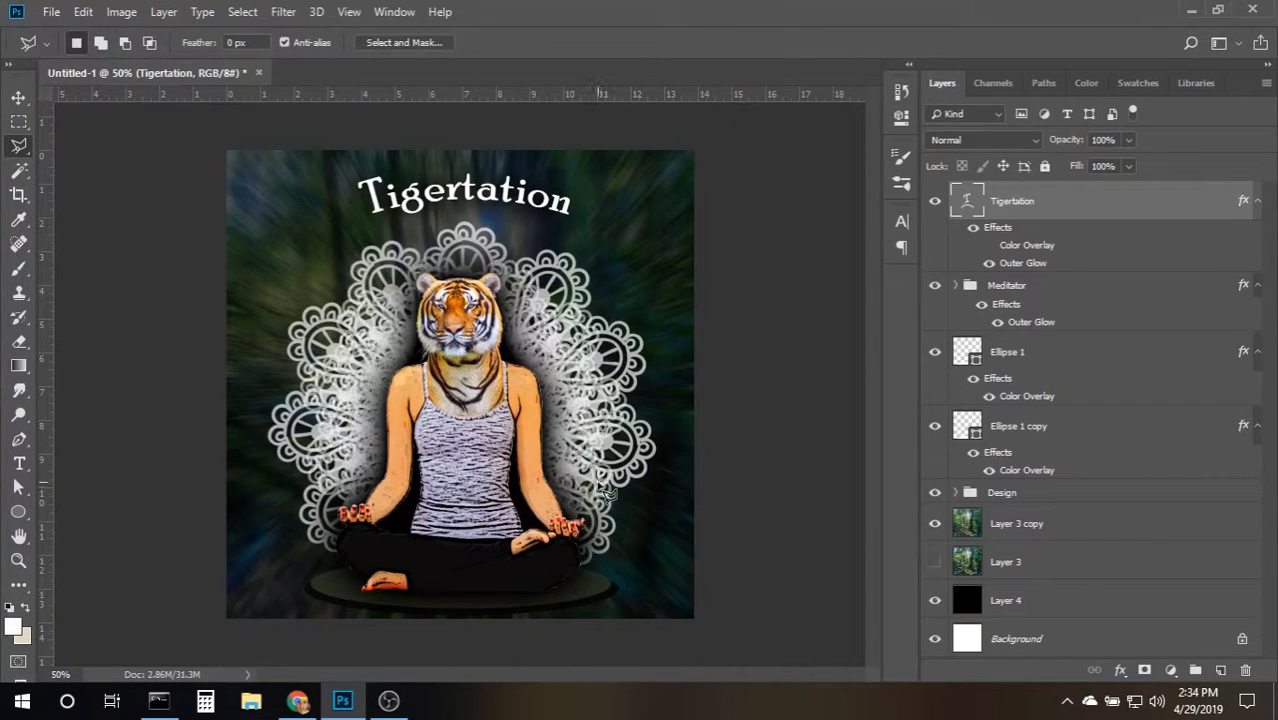